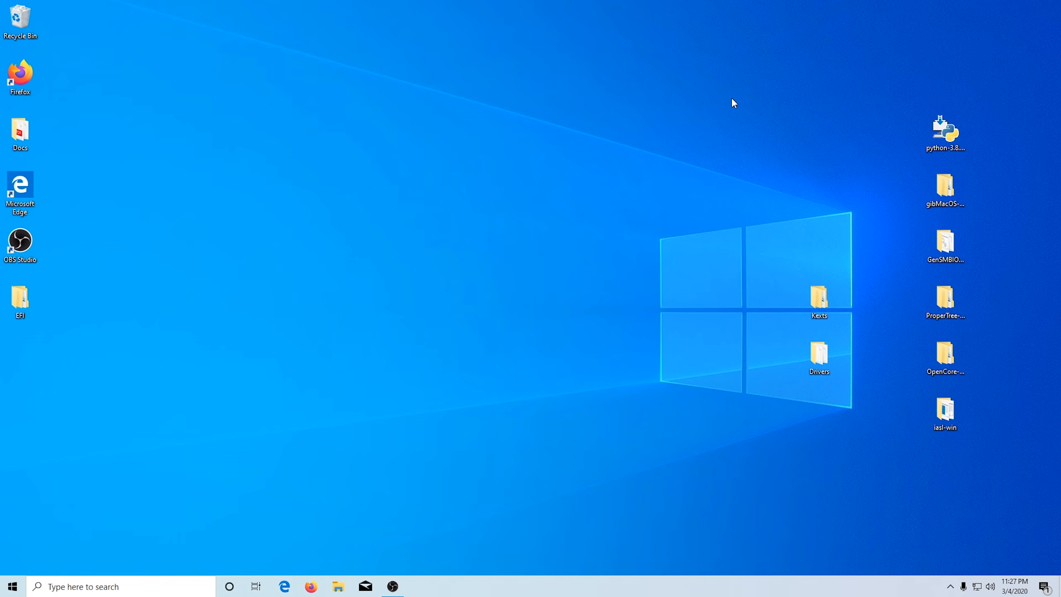
Step: Look over the gibMacOS, GenSMBIOS, ProperTree, OpenCore 0.5.6 and iasl-win folders on the desktop
click(945, 201)
click(946, 245)
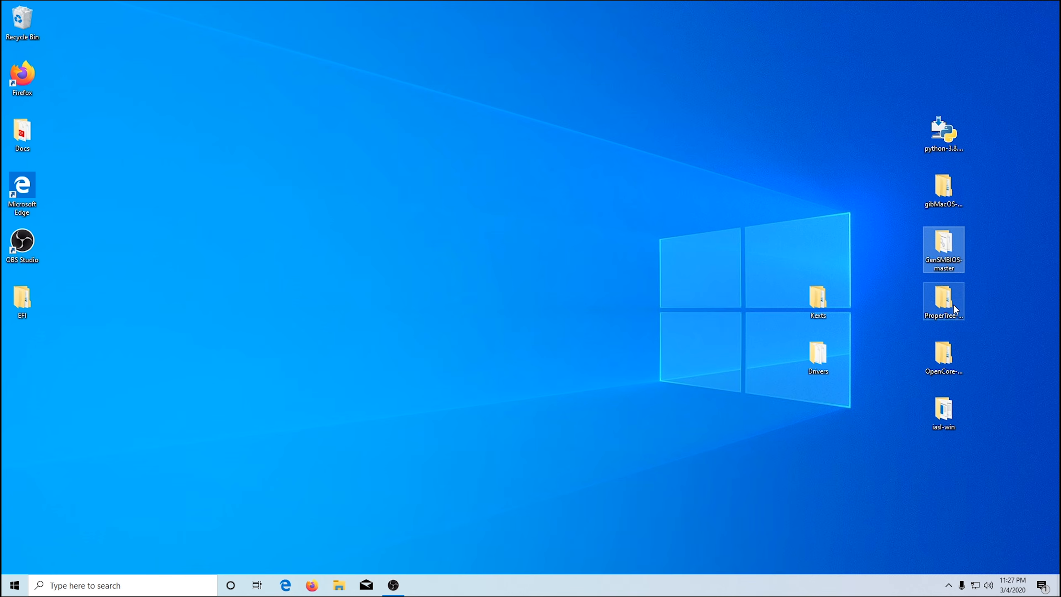
click(947, 301)
click(943, 359)
click(945, 412)
click(976, 248)
click(945, 187)
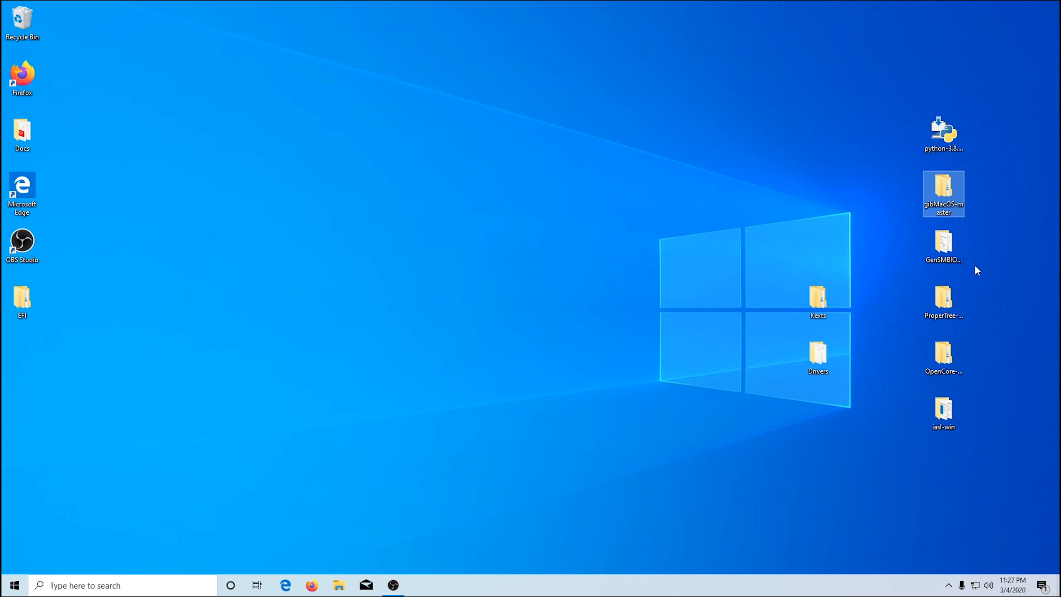
click(952, 250)
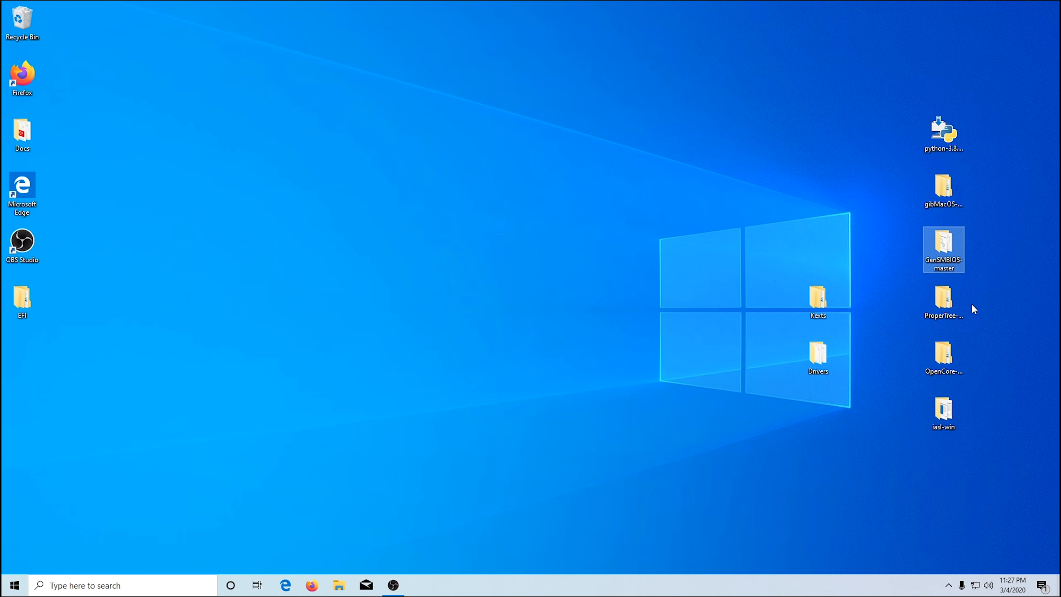
click(945, 308)
click(949, 367)
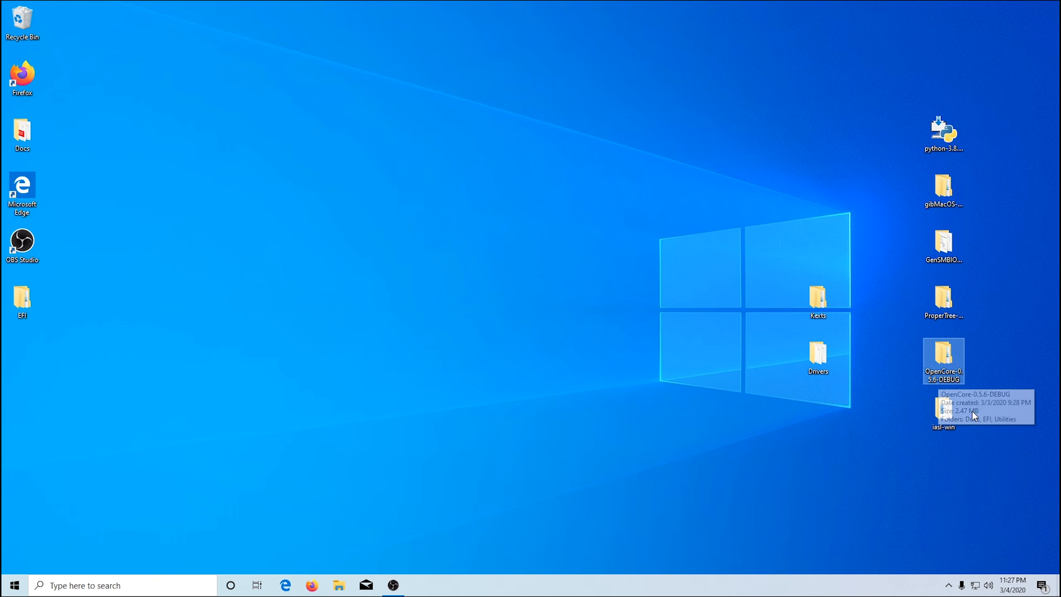
click(956, 418)
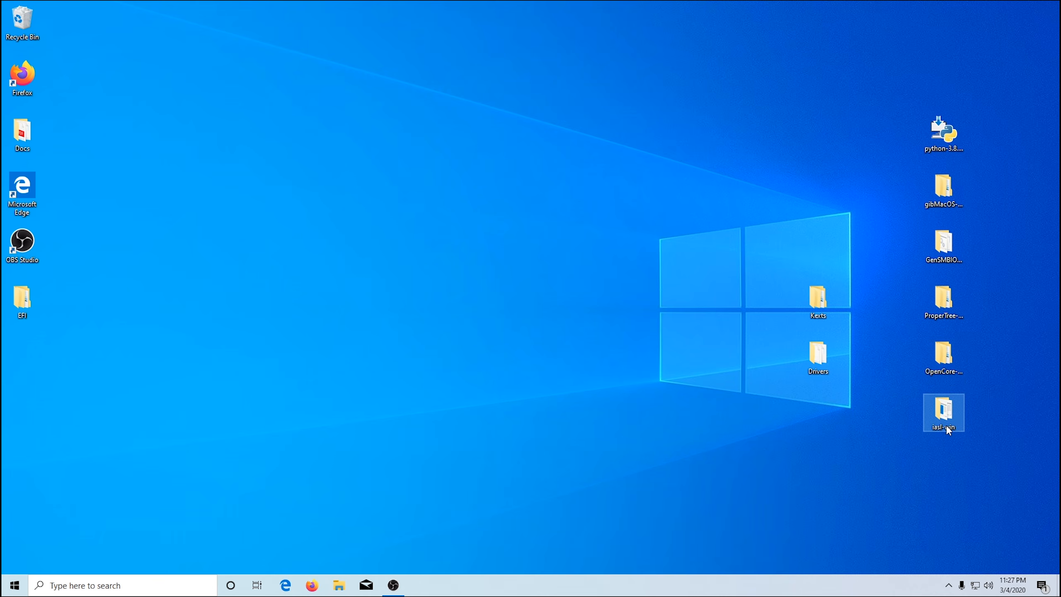
click(983, 402)
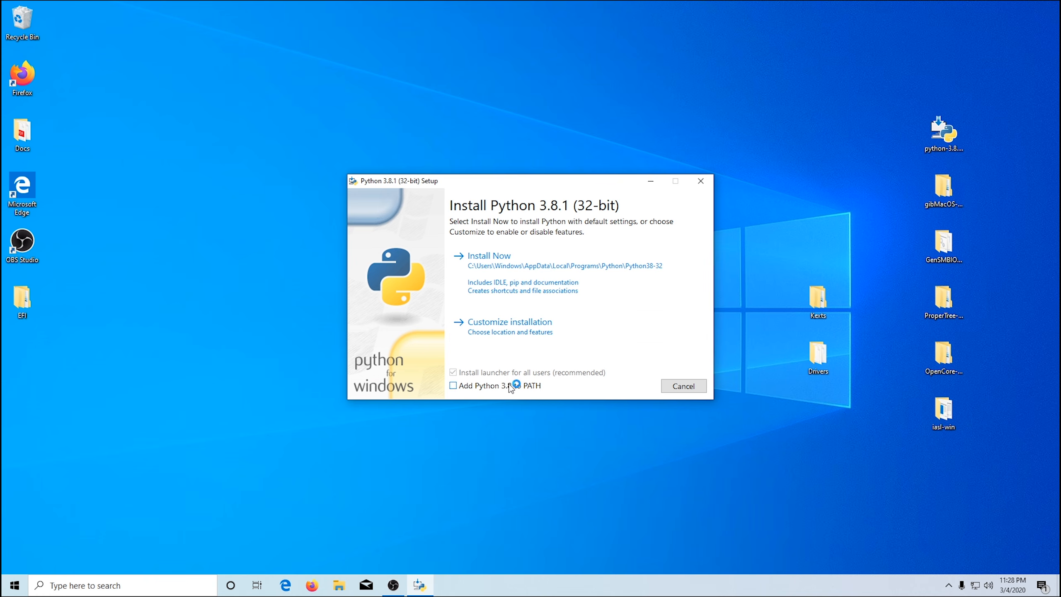
Step: Install Python 3.8.1 with a customized setup for all users, adding Python 3.8 to PATH, and close the installer
click(453, 386)
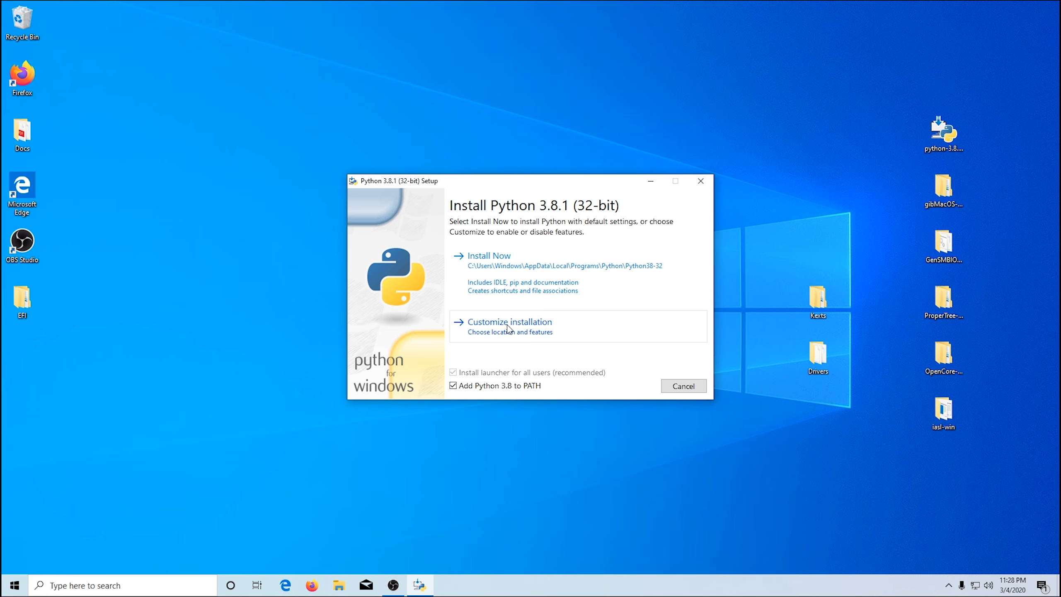
click(508, 329)
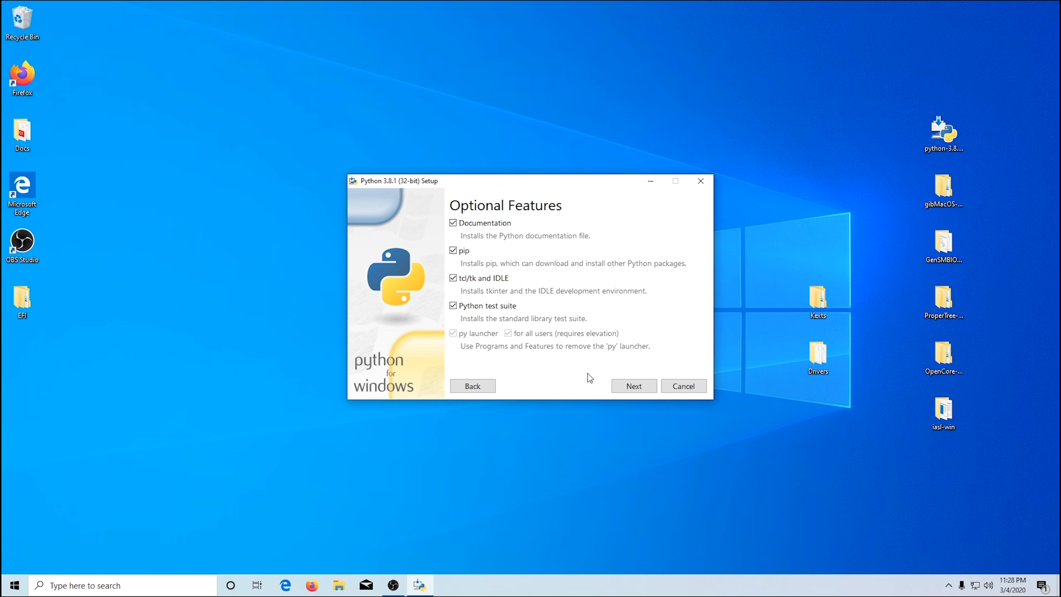
click(636, 385)
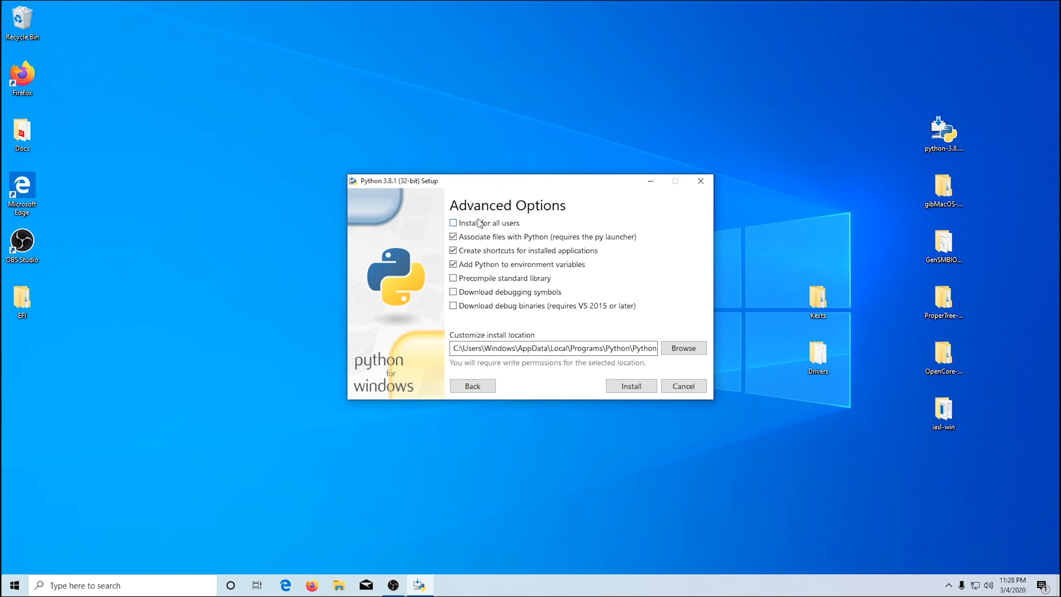
click(467, 225)
click(622, 385)
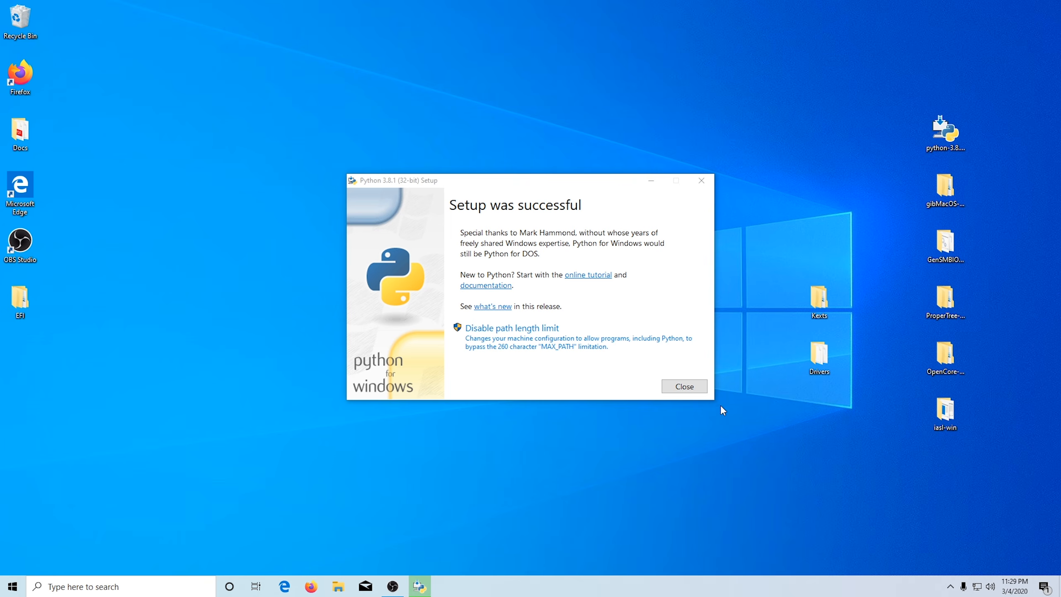
click(671, 390)
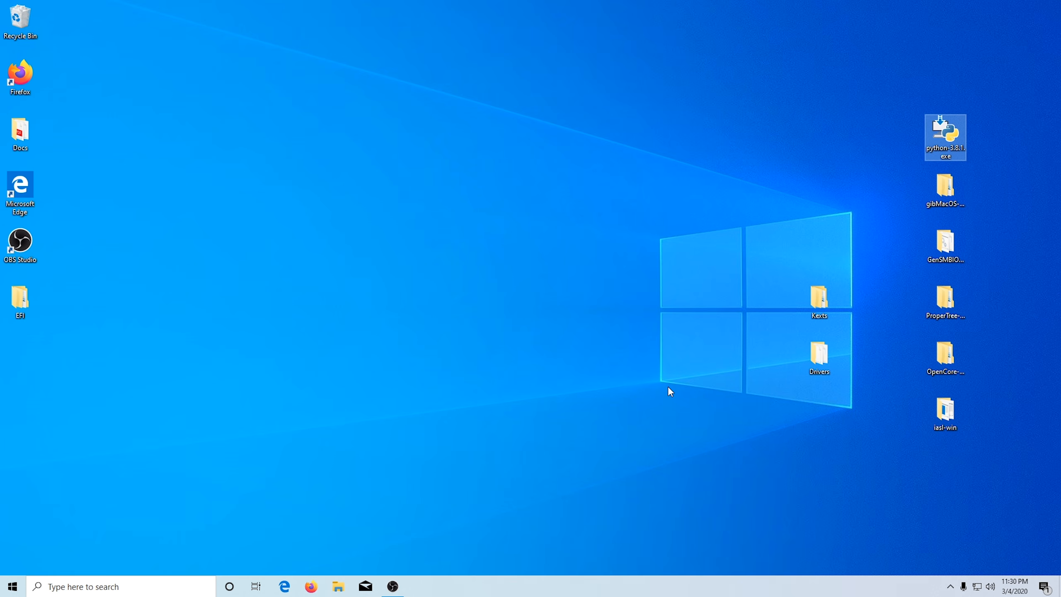
Step: Open the inner gibMacOS-master folder and check whether file name extensions and hidden items are set to show
double_click(946, 189)
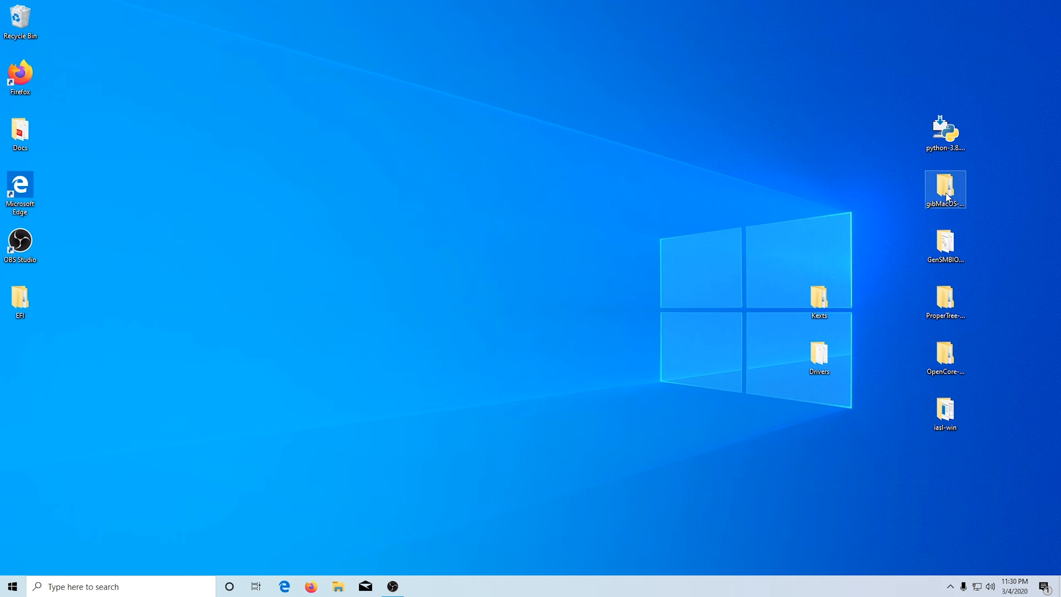
double_click(419, 228)
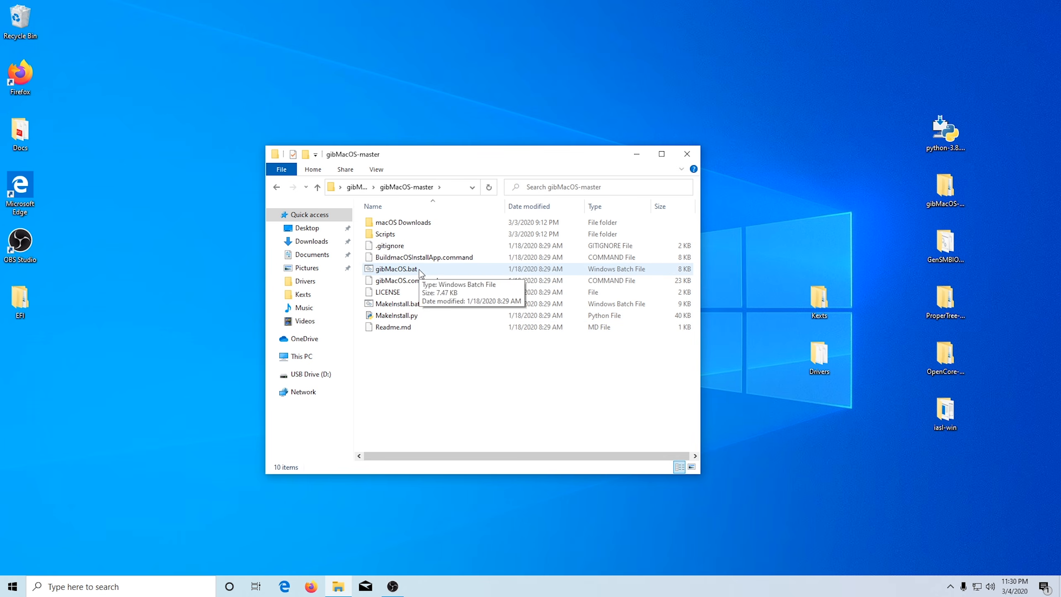
right_click(420, 272)
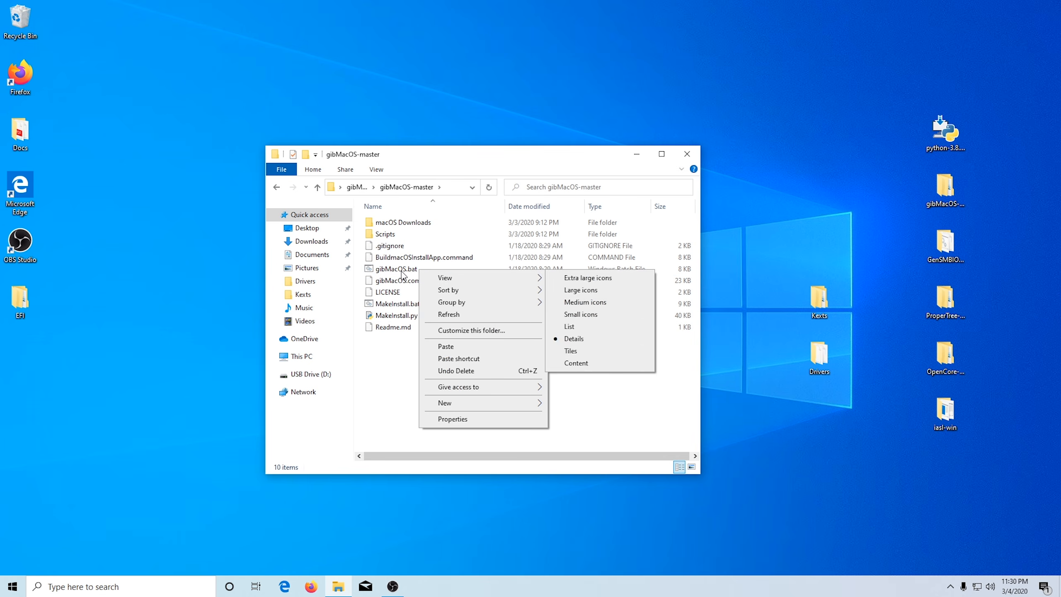
click(511, 164)
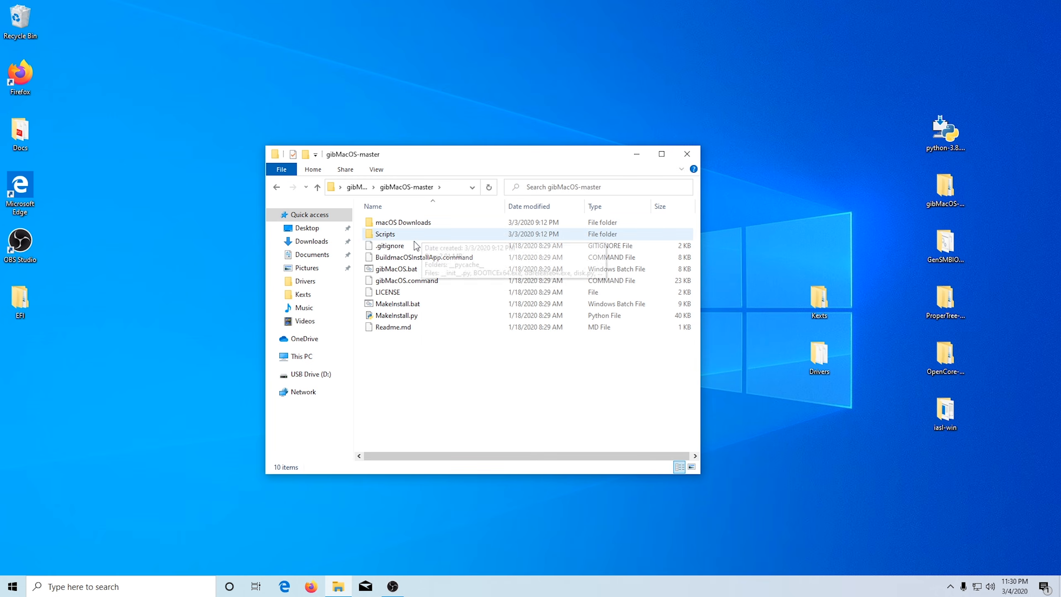
click(376, 169)
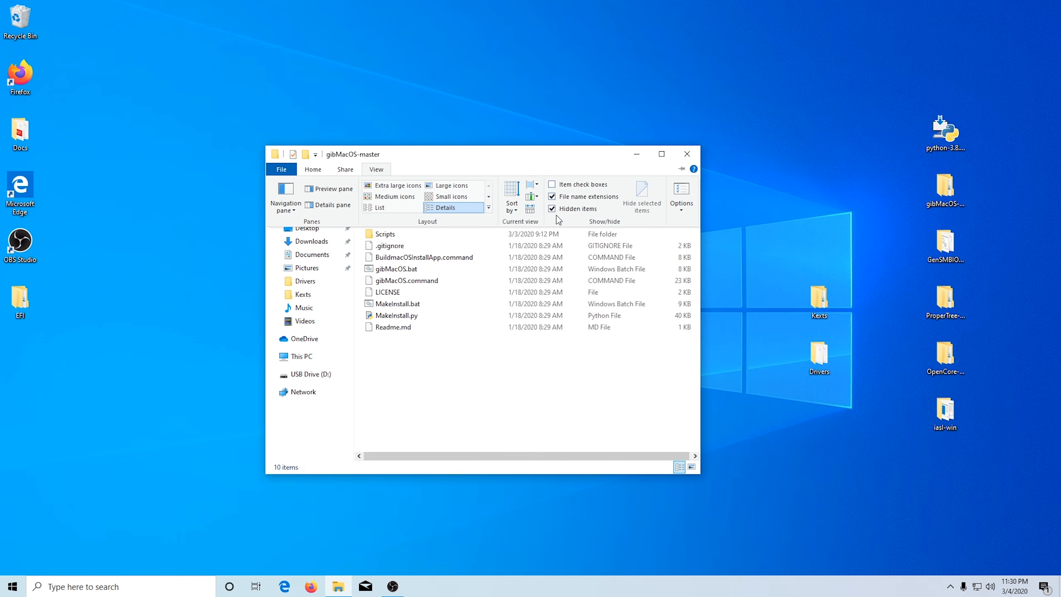
click(440, 165)
Step: Run gibMacOS.bat as administrator and toggle the Recovery-Only option on
click(412, 270)
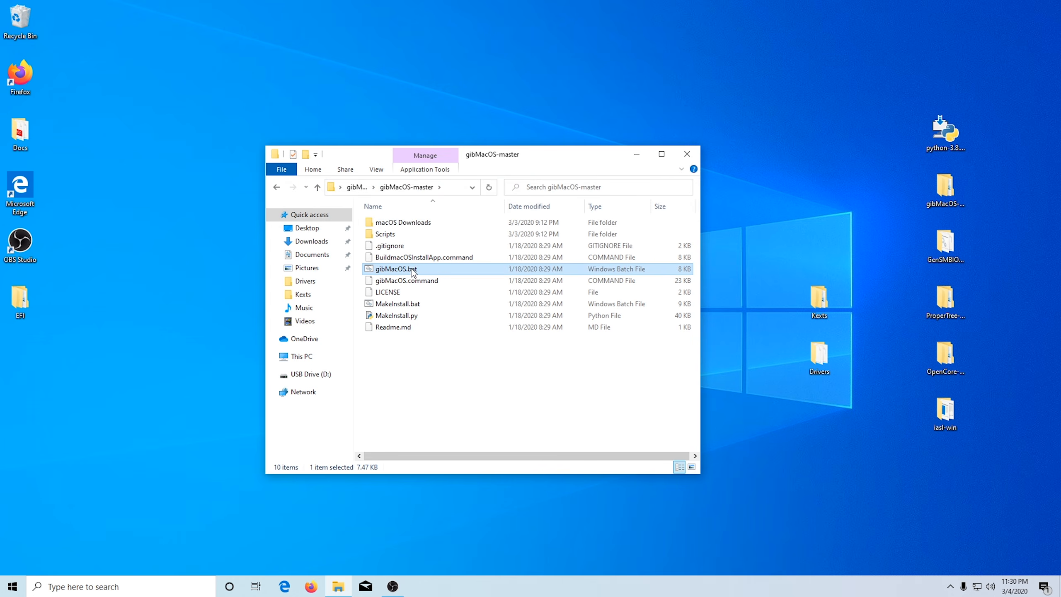
right_click(413, 268)
click(456, 314)
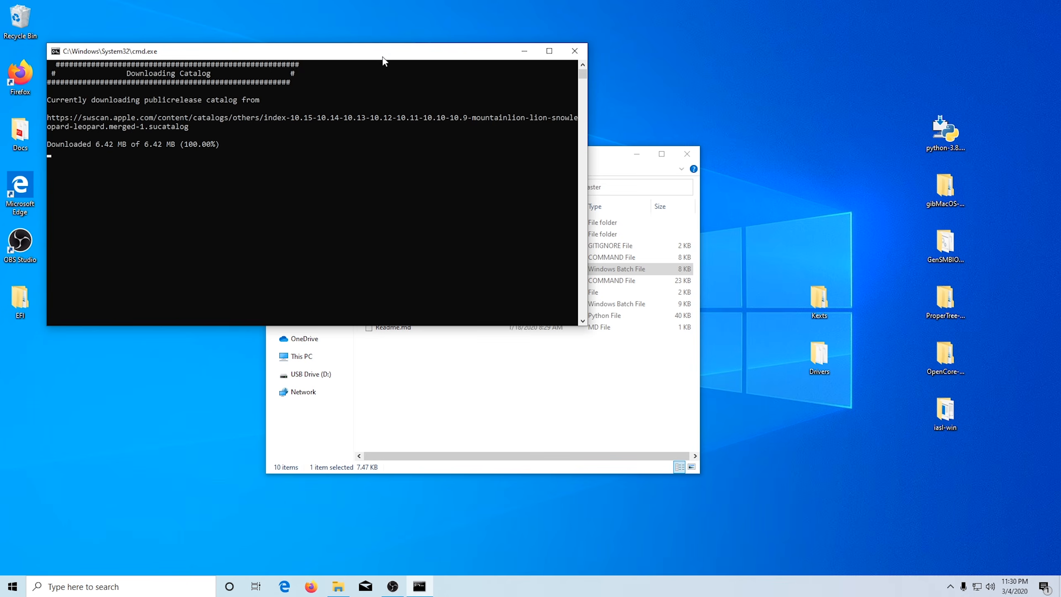
drag(384, 51, 556, 66)
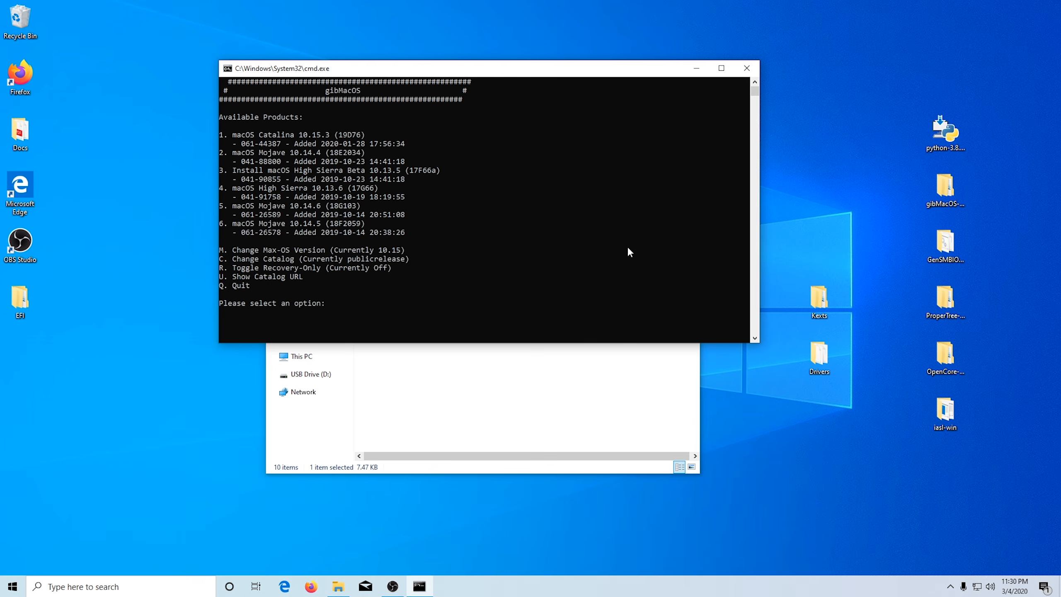
key(Return)
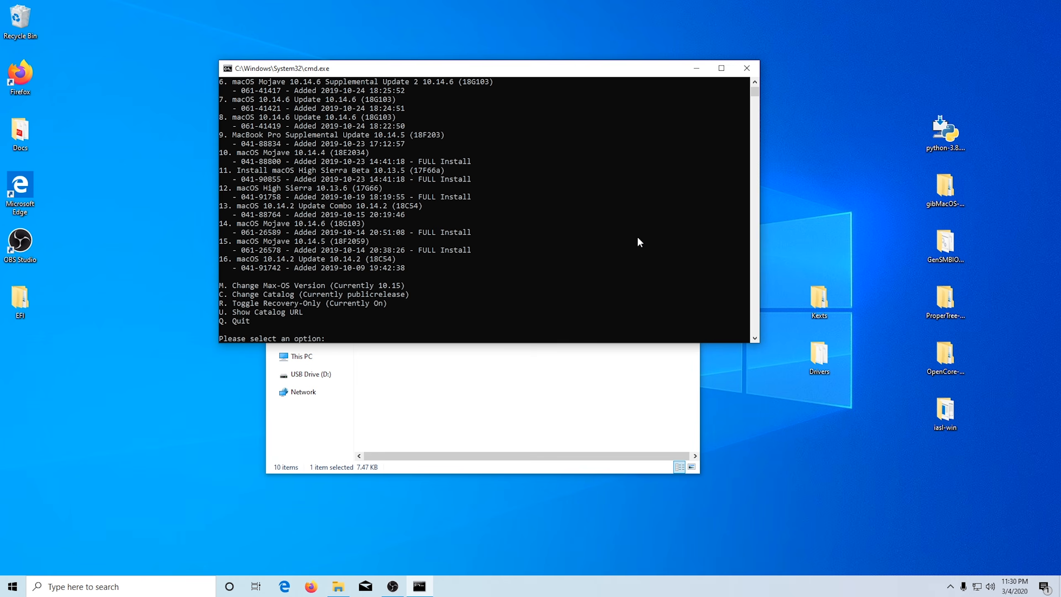
Step: Choose product 5, macOS Catalina 10.15.3 (19D76), for download, and close the gibMacOS console at the redownload question
scroll(625, 251, up, 5)
scroll(621, 250, down, 1)
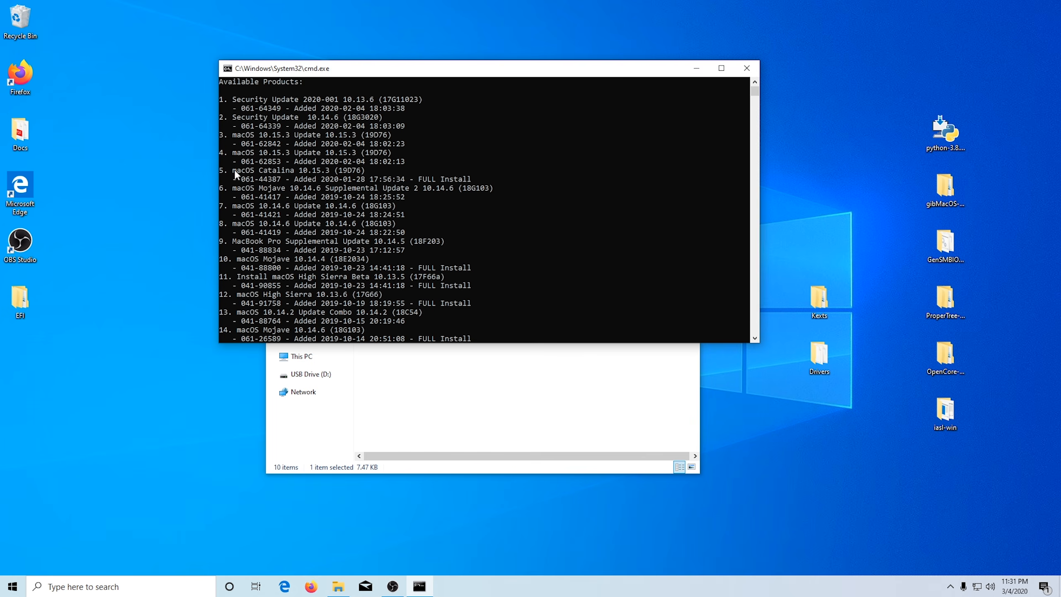
text(5)
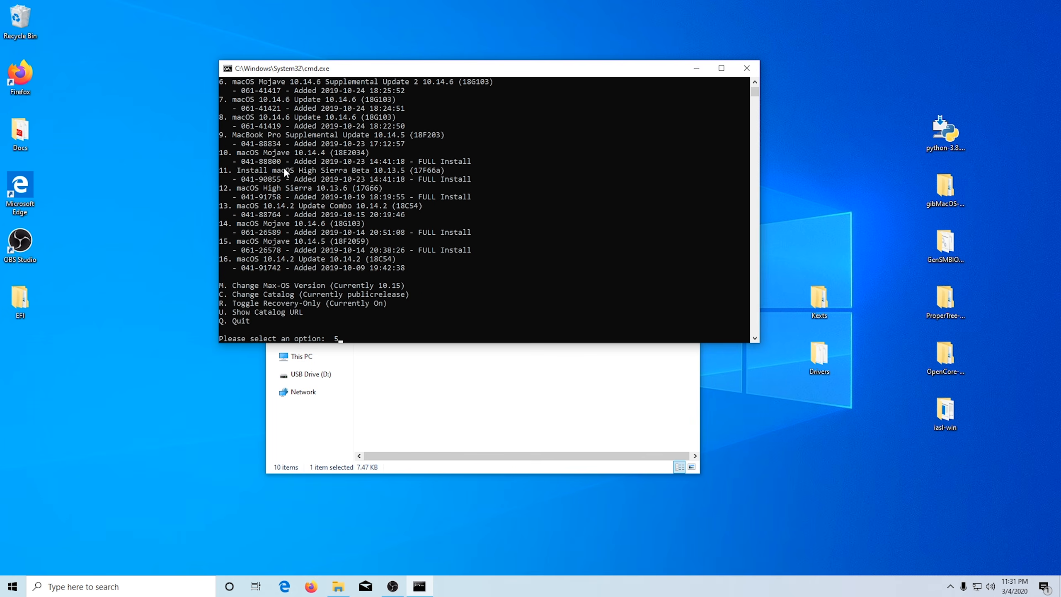
key(Return)
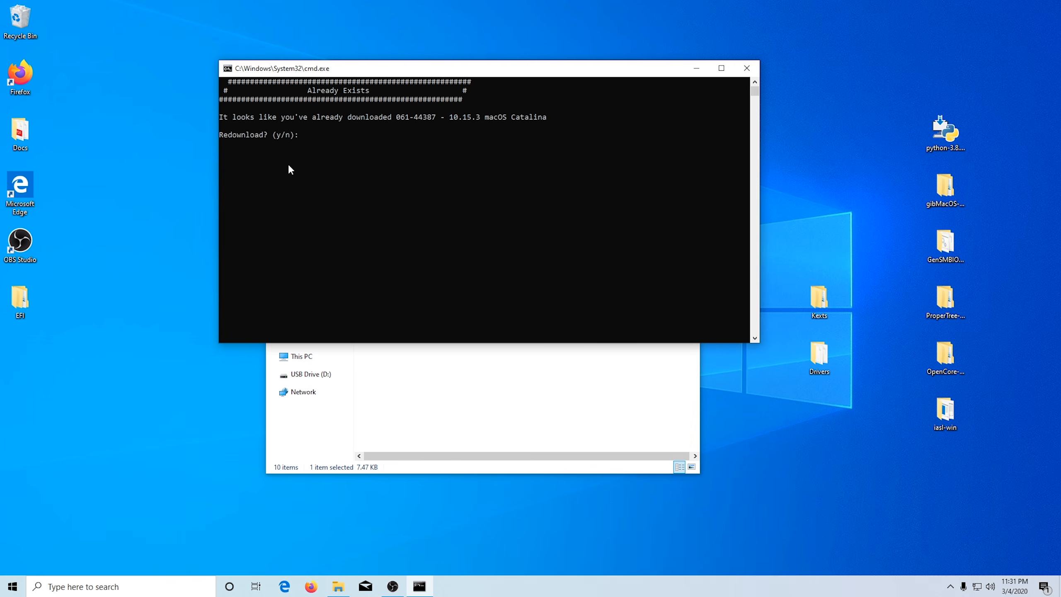
click(747, 68)
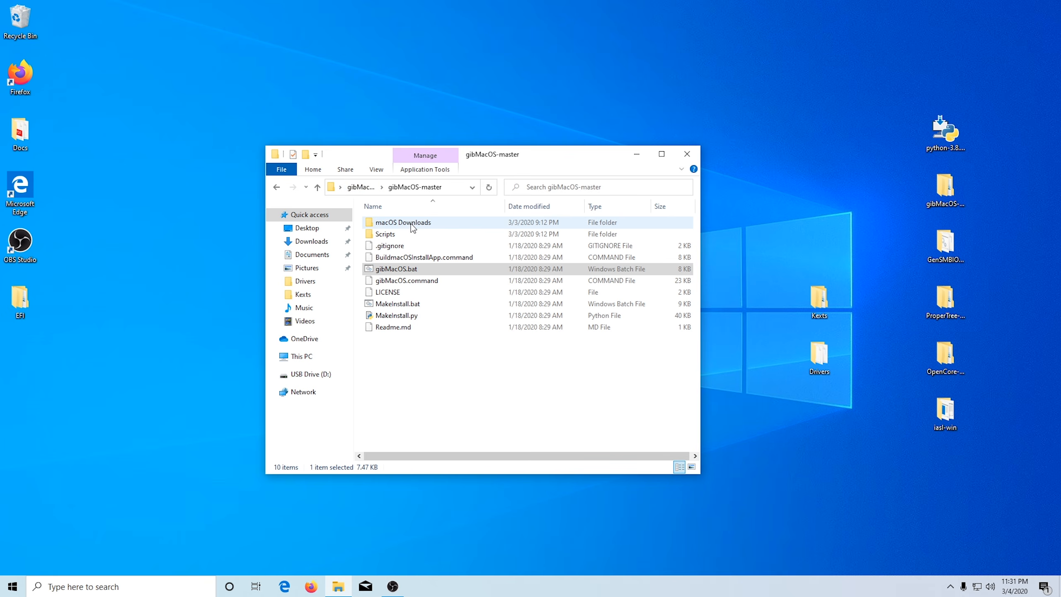
Step: Run MakeInstall.bat from the gibMacOS-master folder as administrator
click(459, 367)
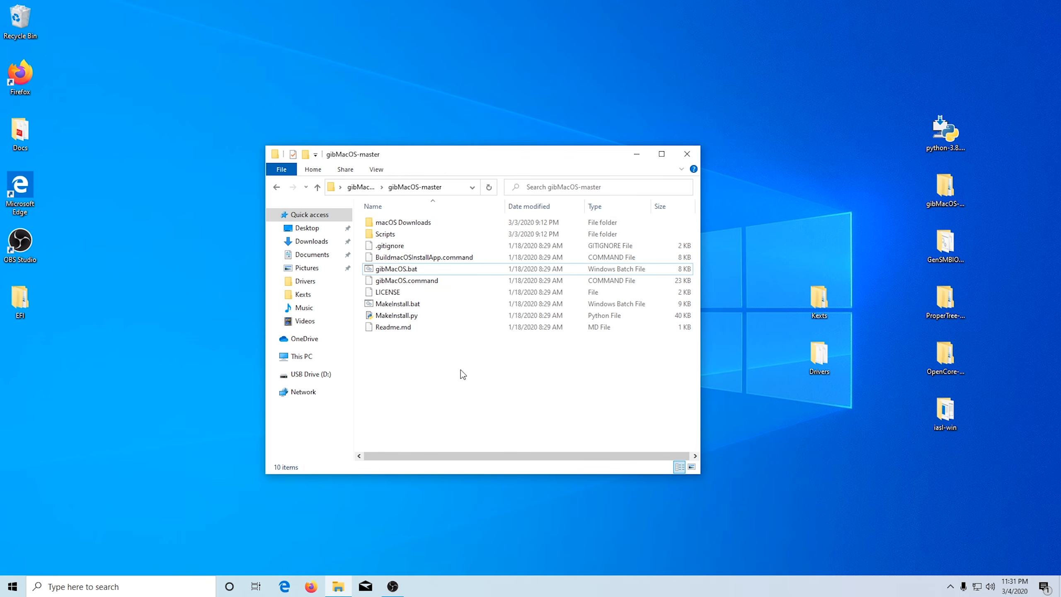
right_click(410, 304)
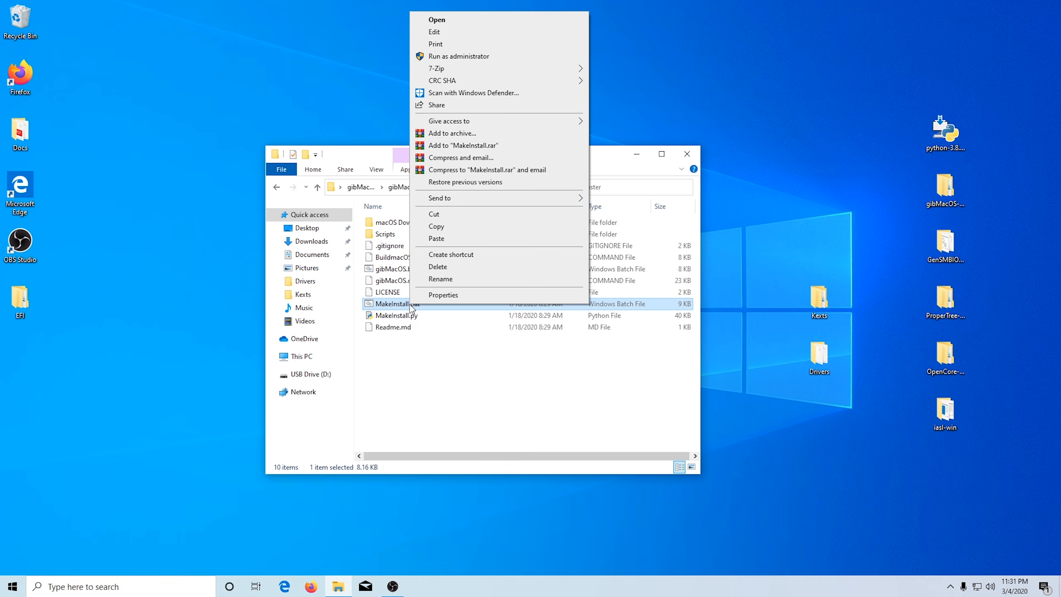
click(464, 56)
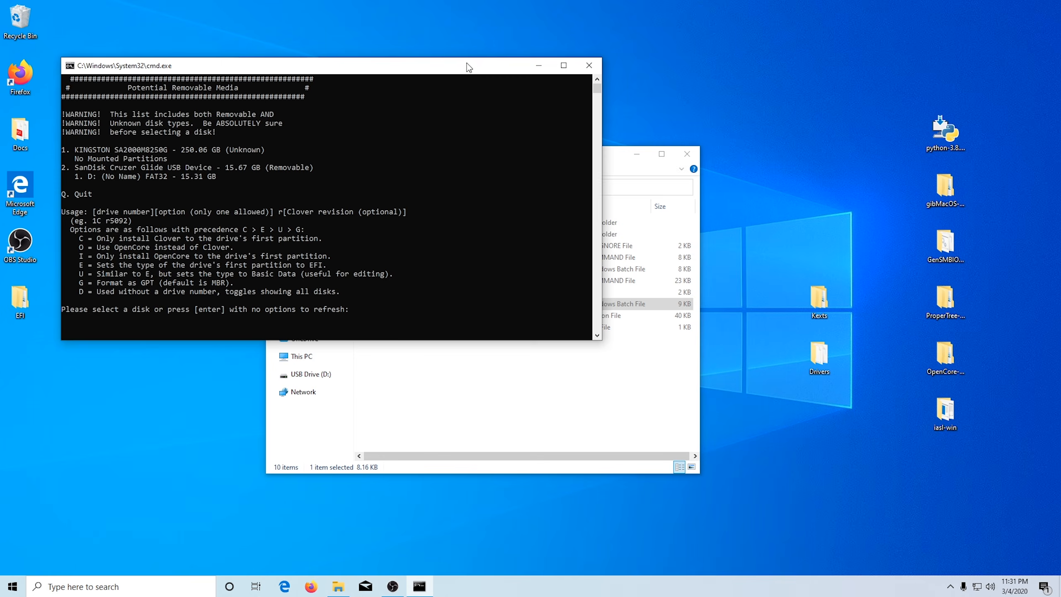
drag(467, 63, 583, 79)
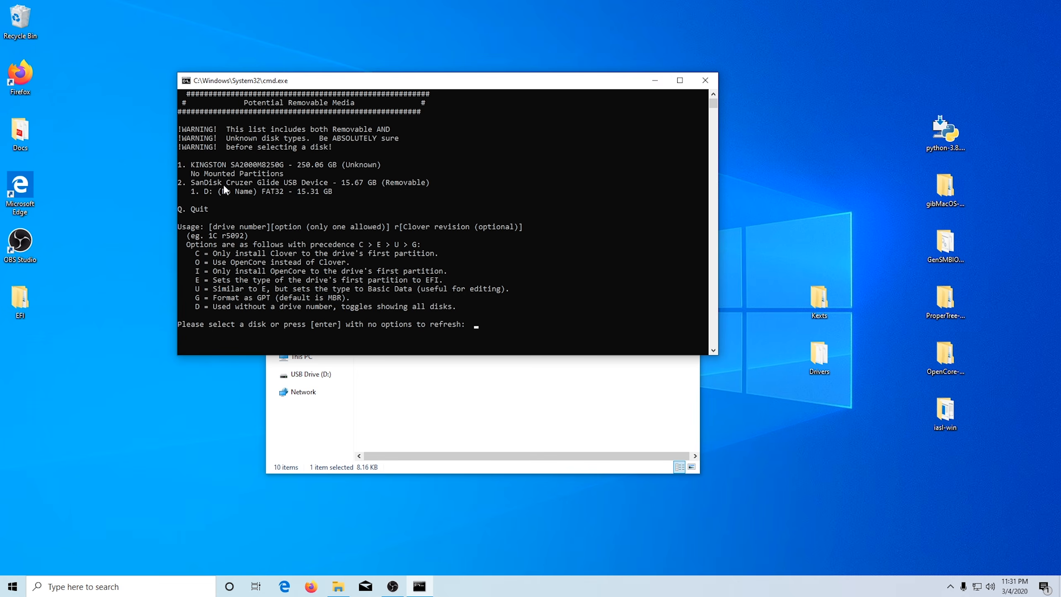
Step: Choose disk 2, the SanDisk Cruzer Glide USB device, with the OpenCore option (2o) and confirm erasing it
text(2)
text(o)
key(Return)
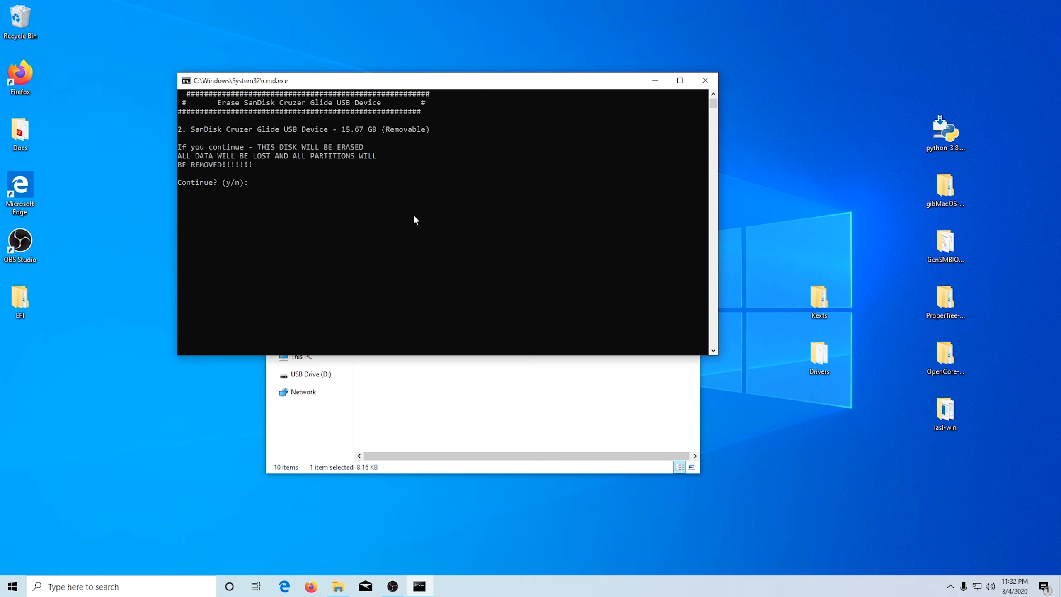
text(y)
key(Return)
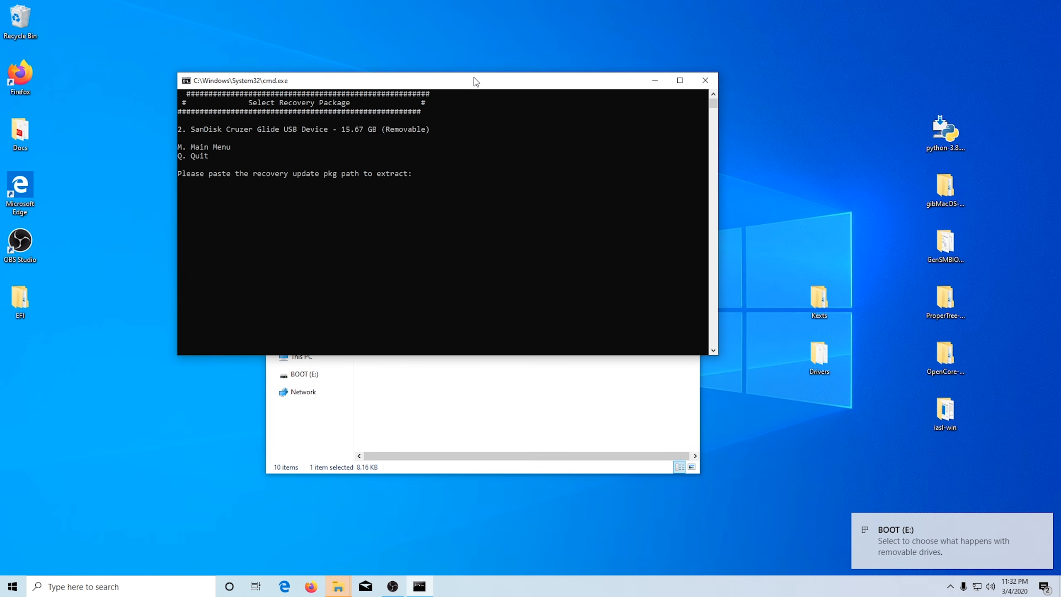
Step: Place the console and folder windows apart and open the "061-44387 - 10.15.3 macOS Catalina" folder under macOS Downloads, publicrelease
drag(475, 80, 443, 59)
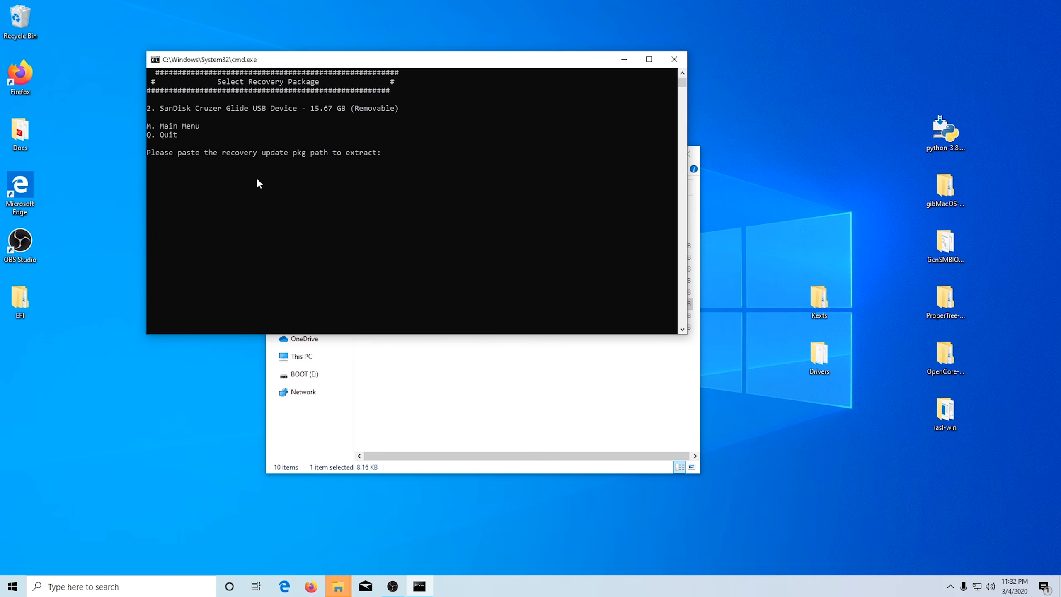
click(628, 416)
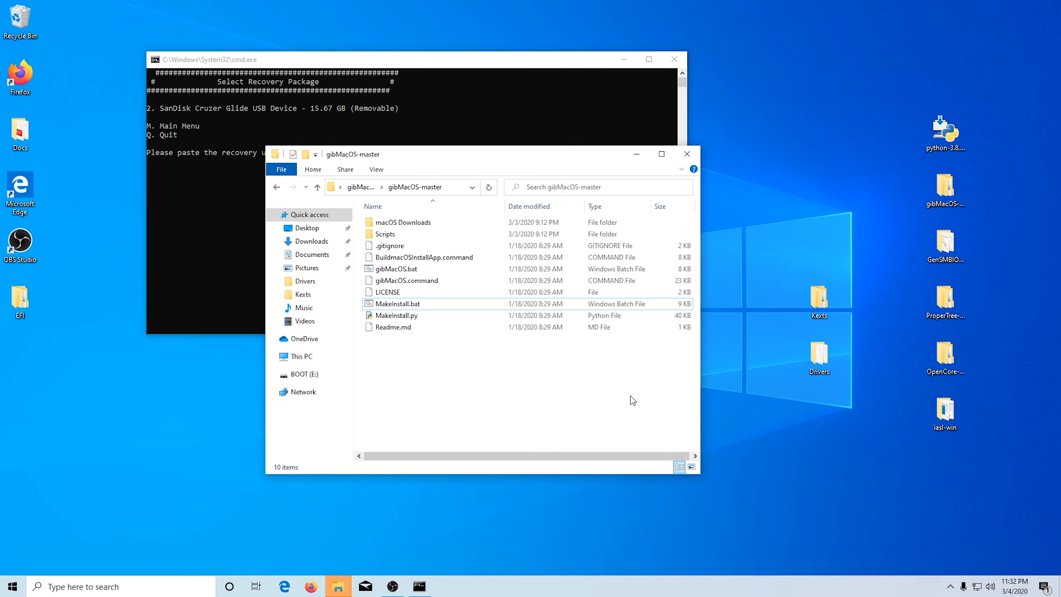
drag(580, 163, 885, 197)
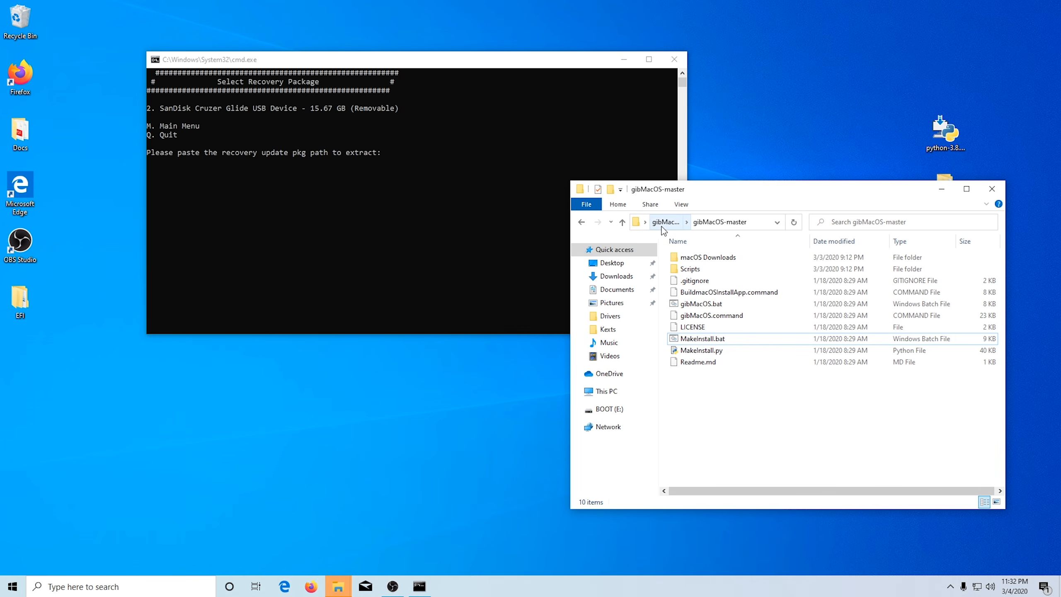
double_click(715, 257)
double_click(713, 258)
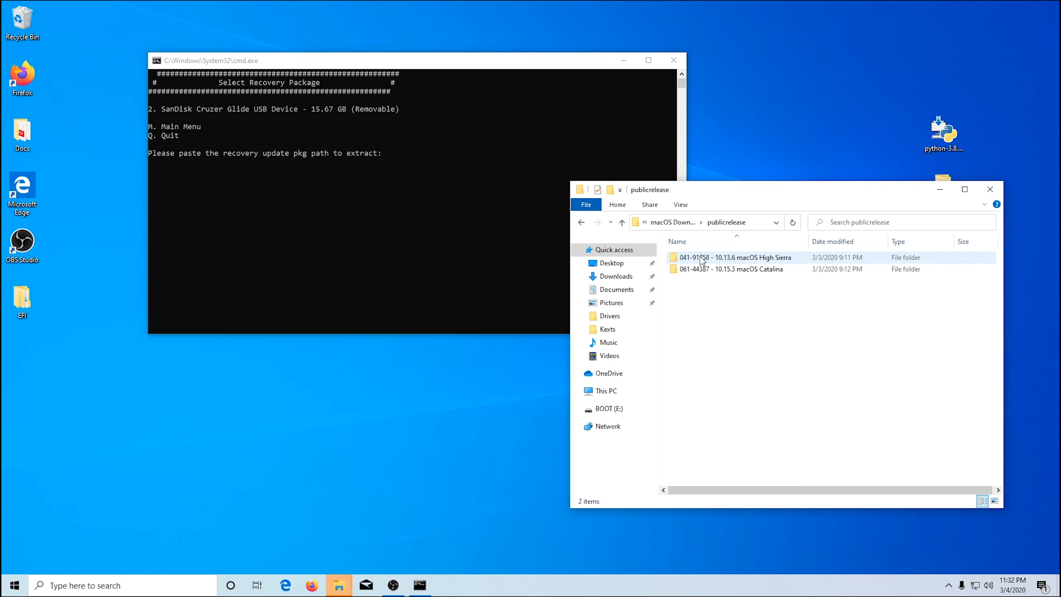
double_click(738, 269)
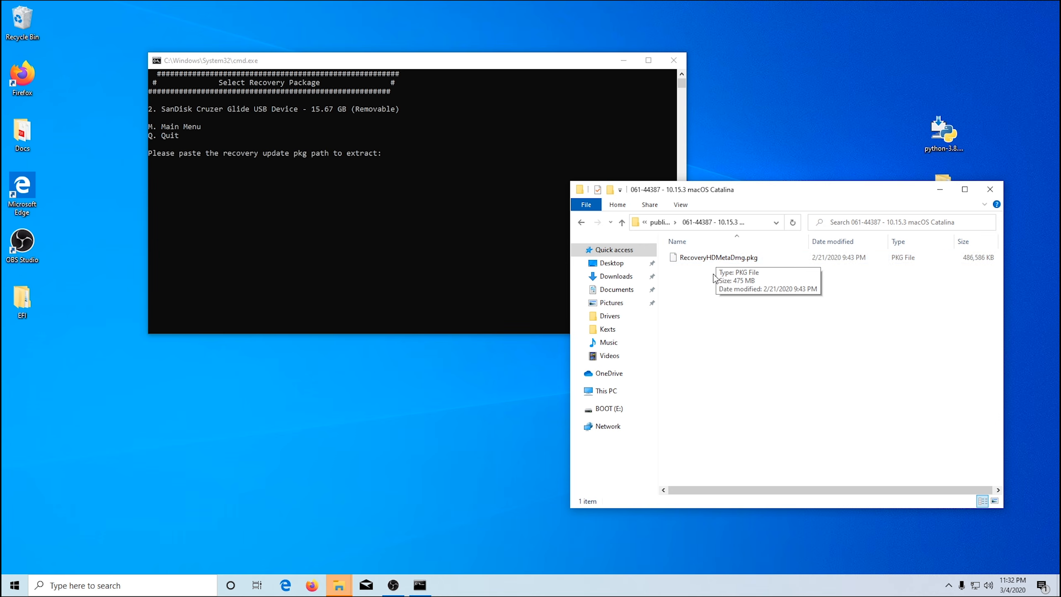
Step: Copy the path of RecoveryHDMetaDmg.pkg and submit it in the console as the recovery update package to extract
mouse_move(712, 258)
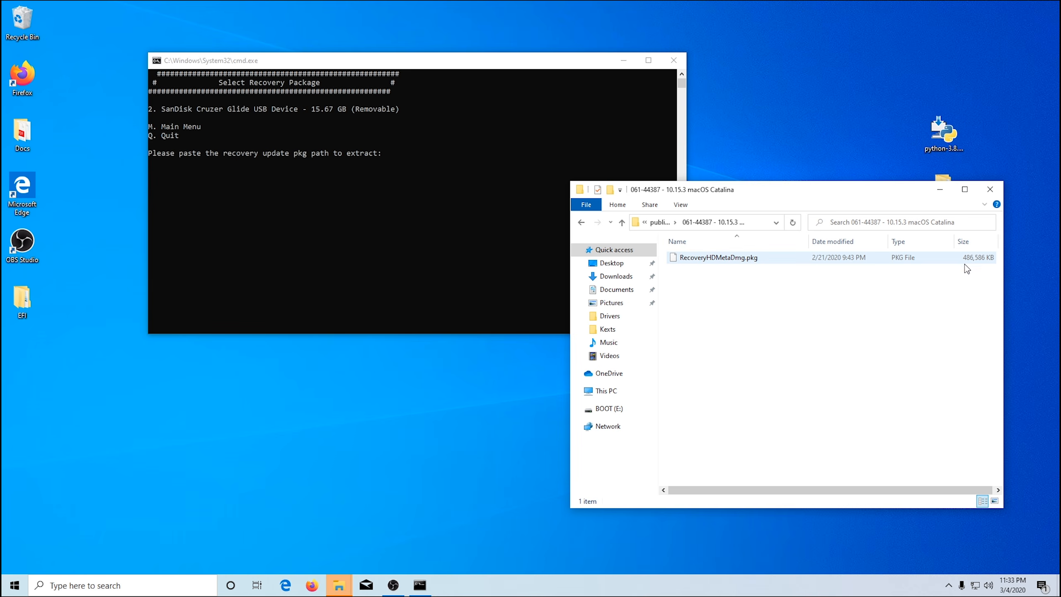
click(713, 259)
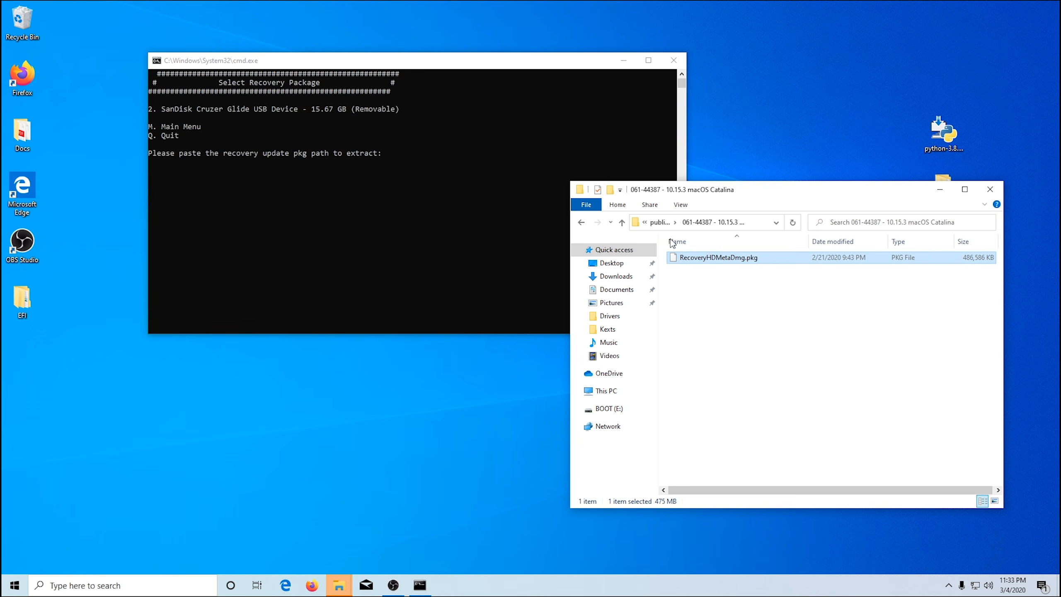
click(619, 206)
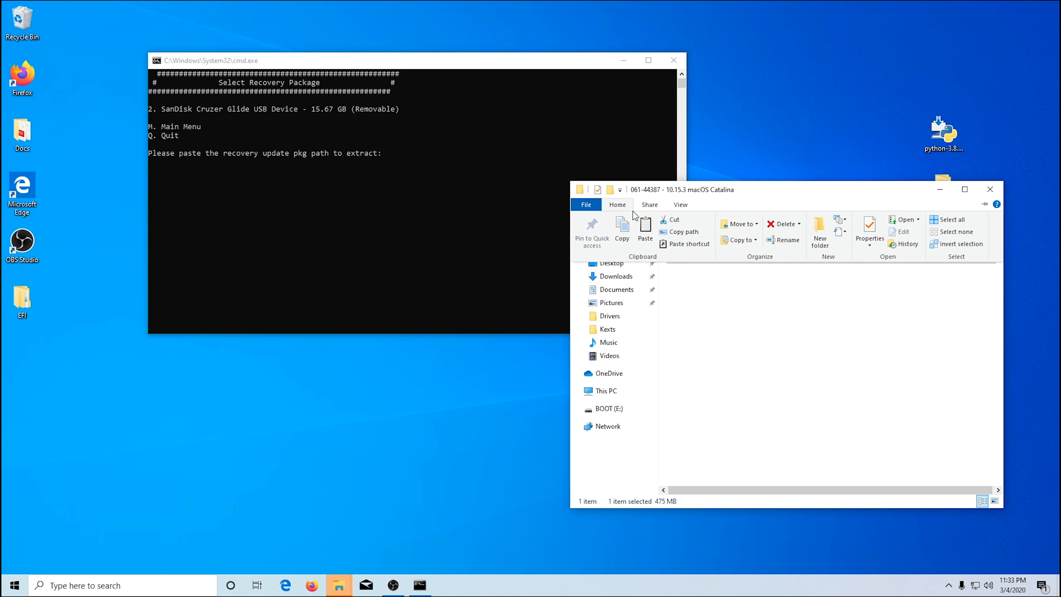
click(683, 235)
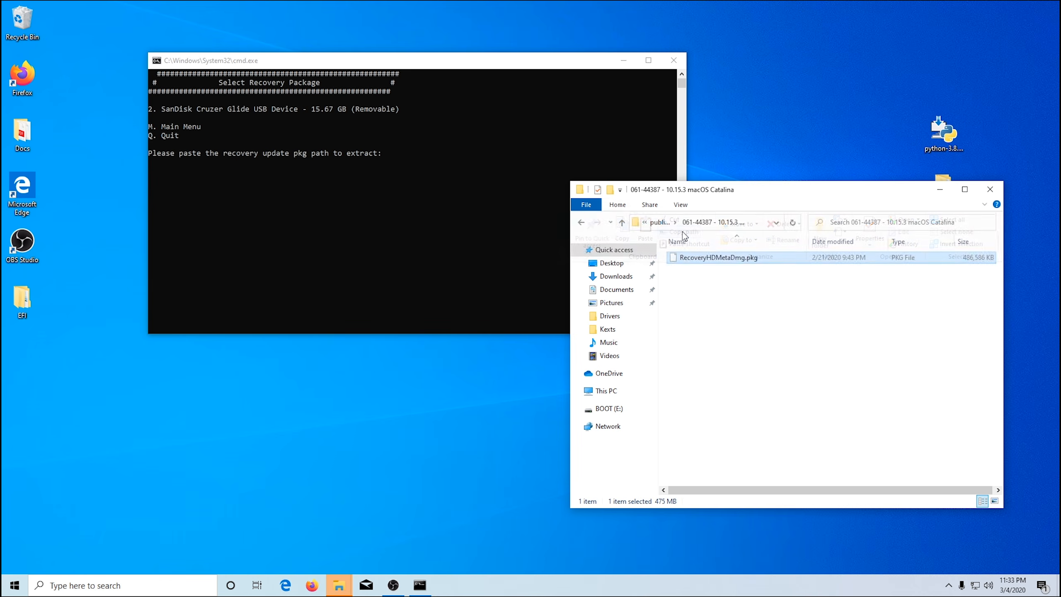
click(400, 153)
right_click(399, 153)
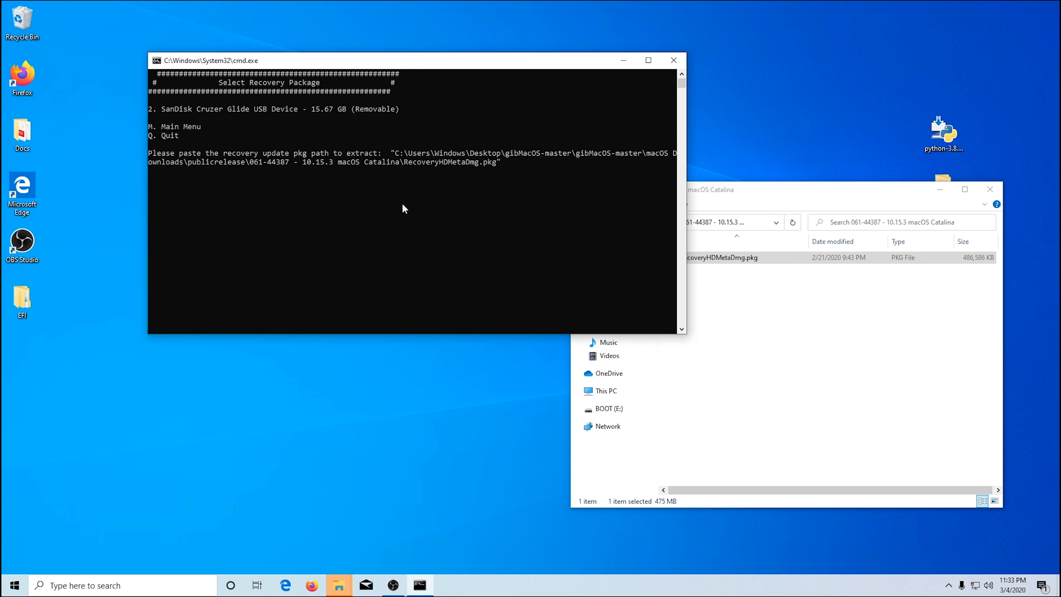
key(Return)
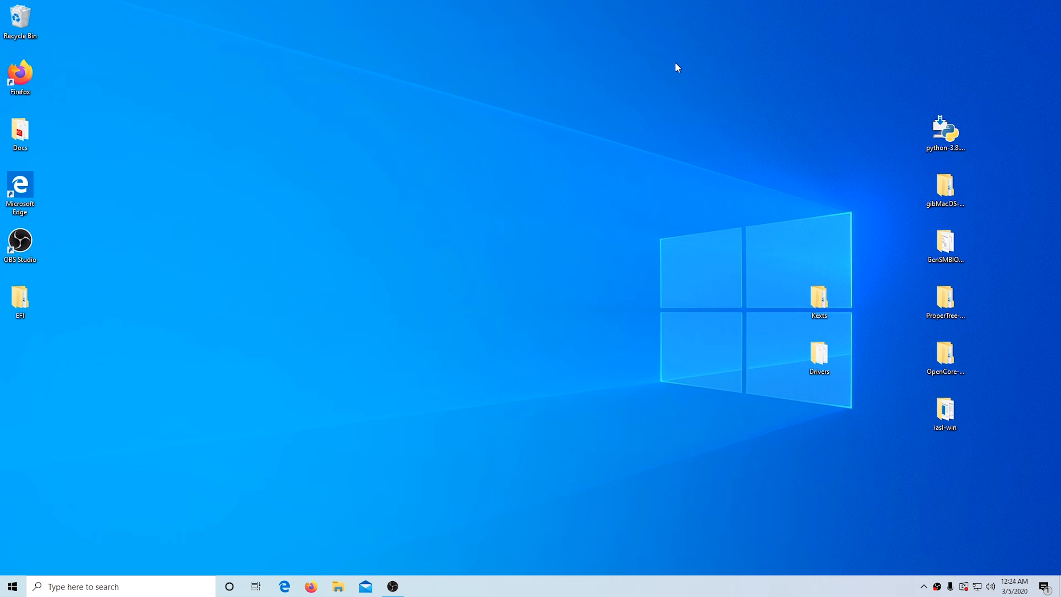
Step: Open a File Explorer window and go to the OC folder inside EFI on the BOOT (E:) drive
click(338, 586)
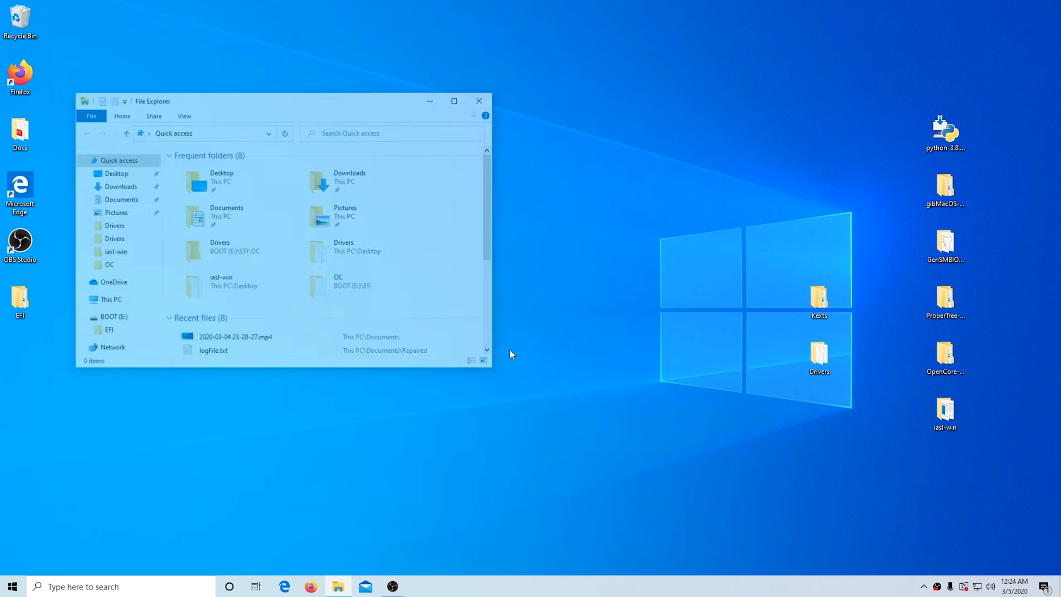
drag(371, 107, 539, 98)
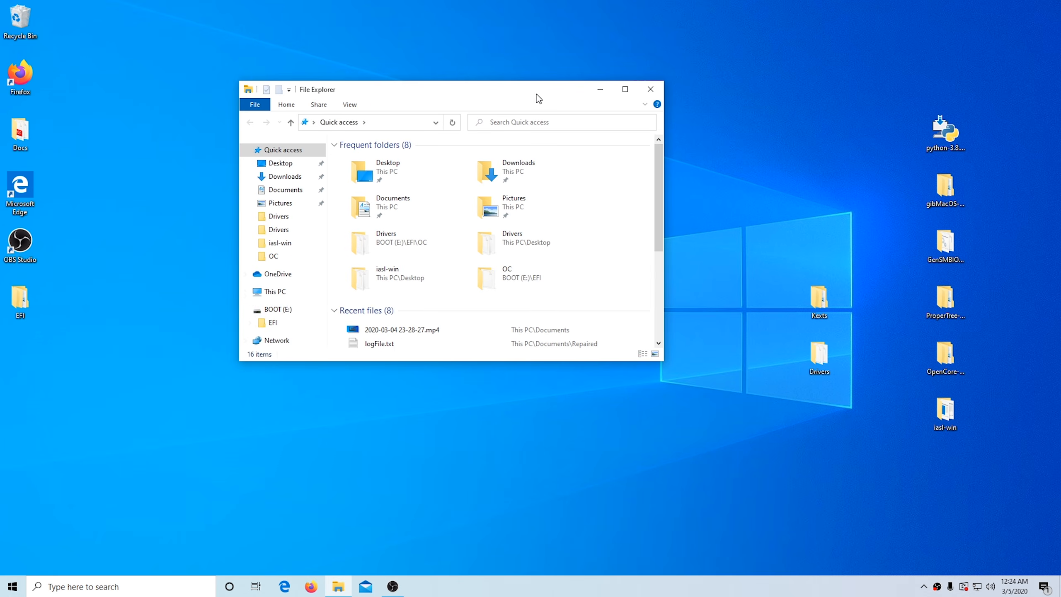
click(274, 324)
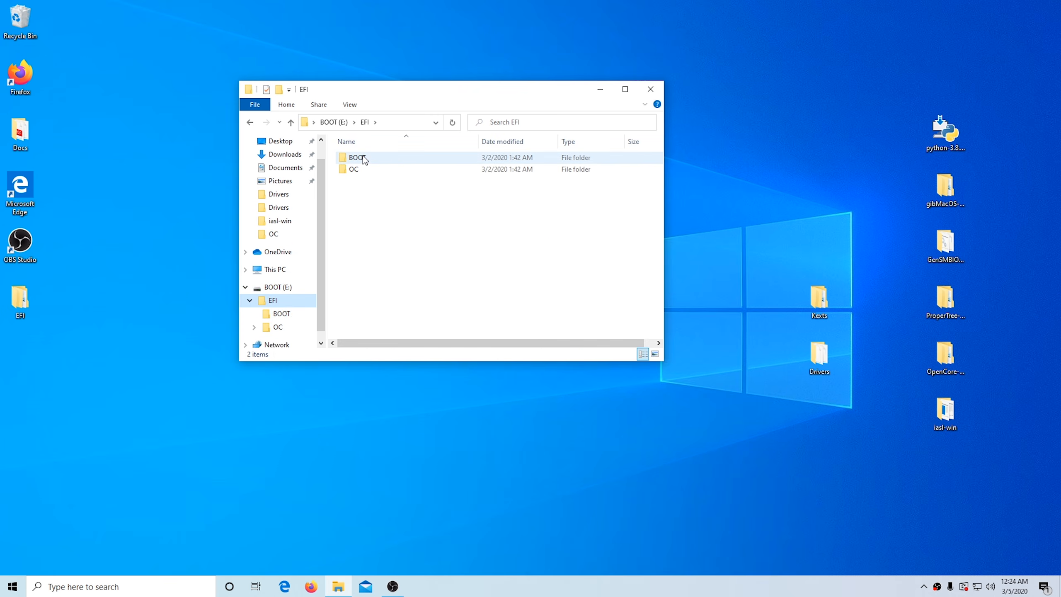
double_click(354, 169)
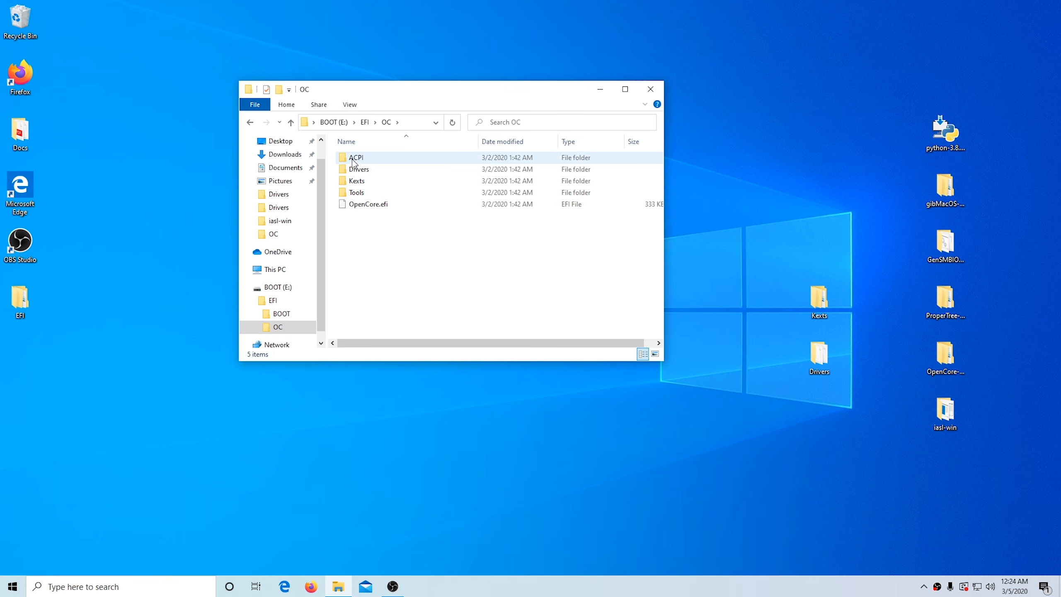
Step: Permanently delete all five EFI files from the OC folder's Drivers subfolder
double_click(359, 169)
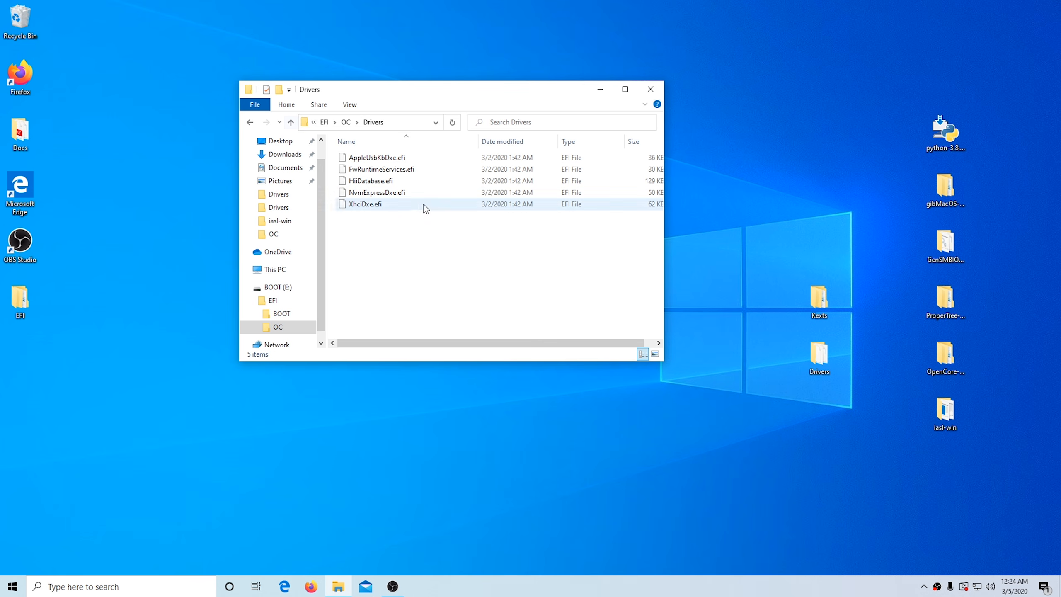
click(291, 121)
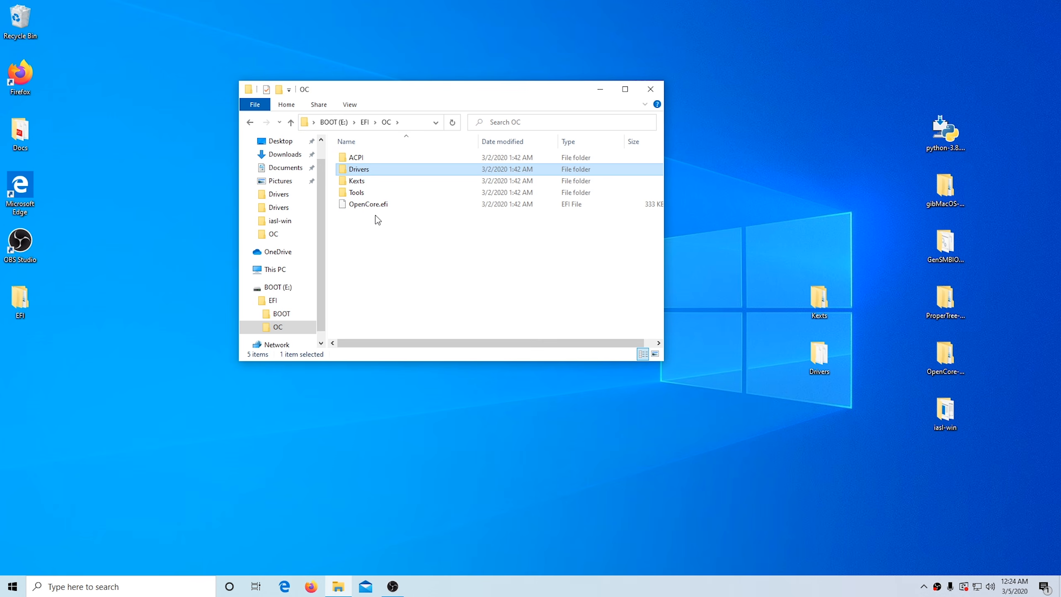
double_click(363, 169)
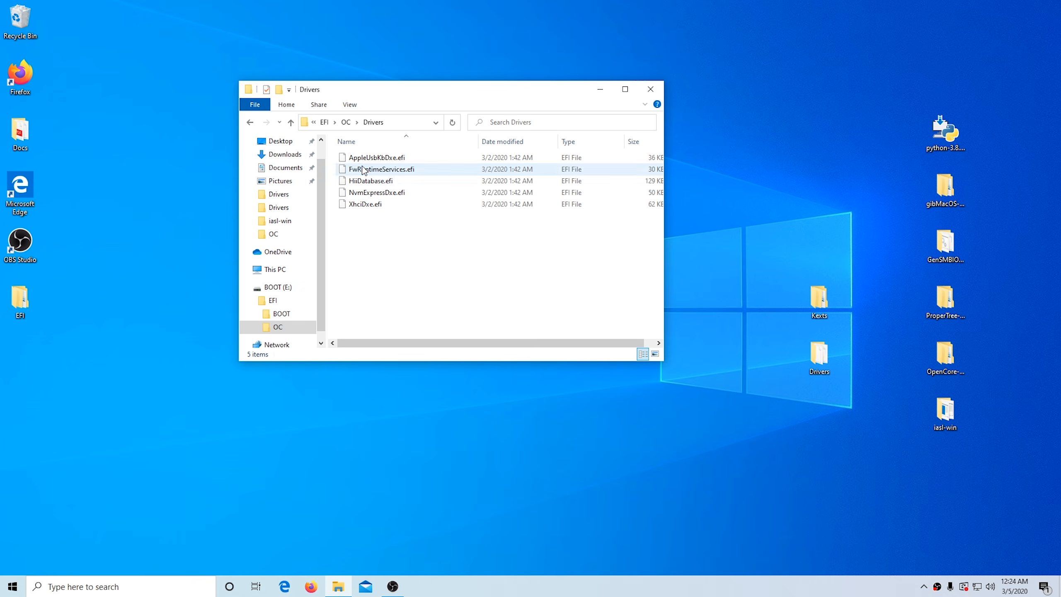
drag(433, 222, 376, 159)
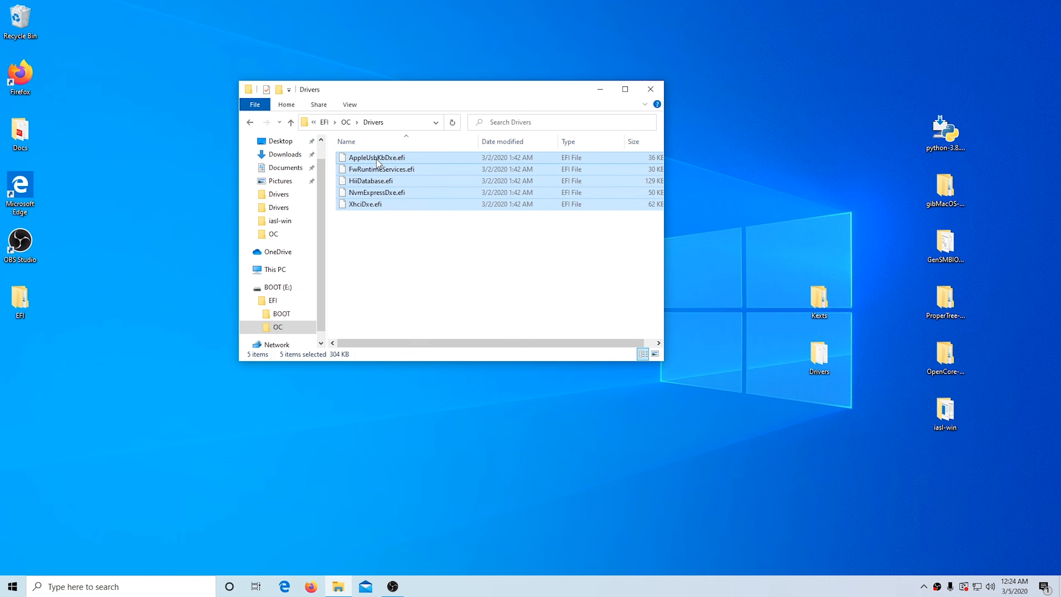
right_click(376, 159)
click(428, 326)
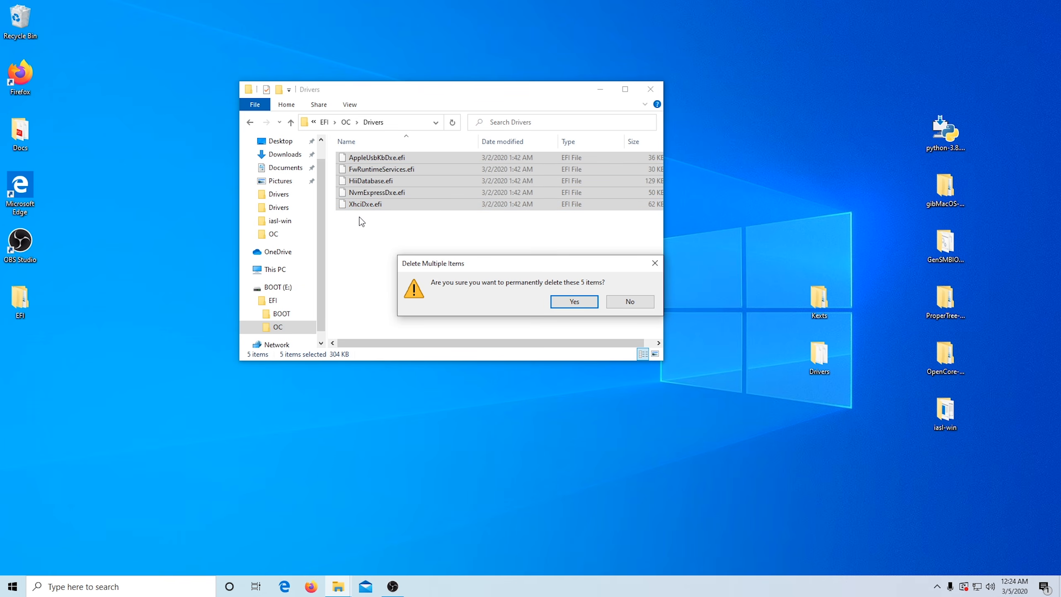
click(575, 304)
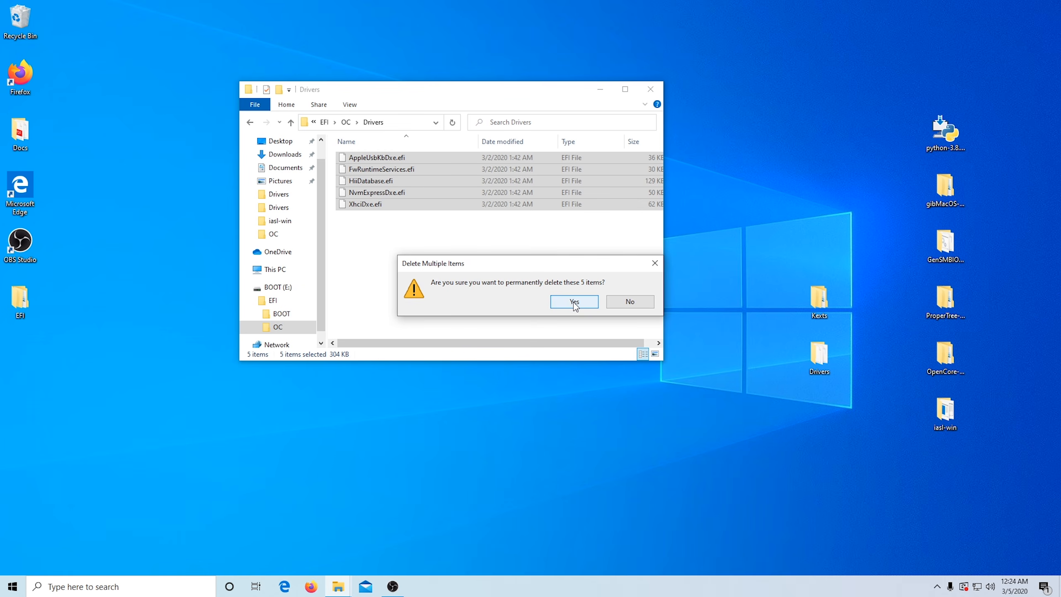
Step: Check OC's Kexts subfolder, permanently delete all five EFI files from the Tools subfolder, and return to OC
click(290, 123)
double_click(356, 181)
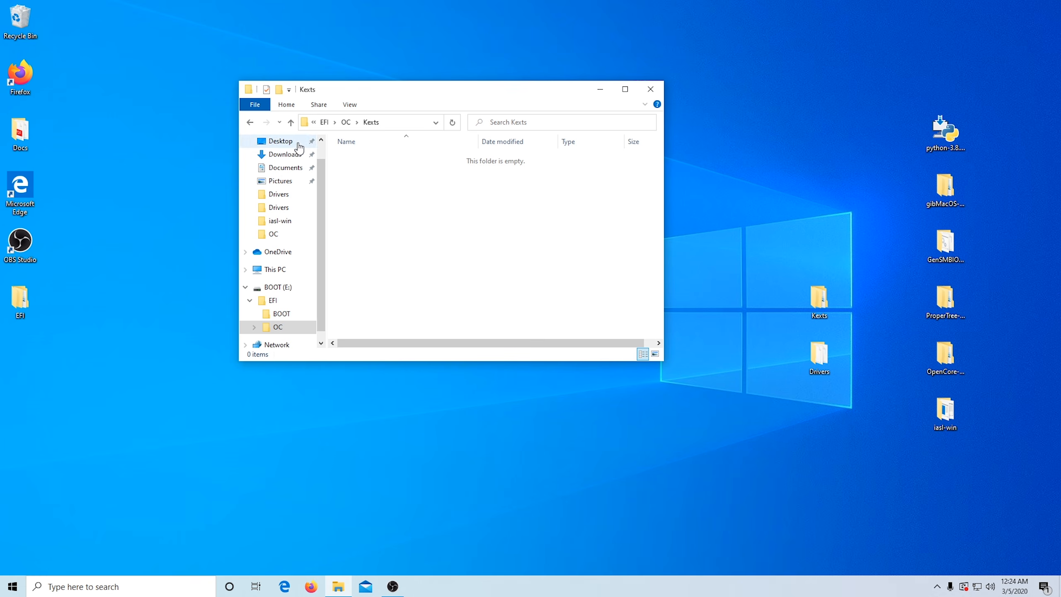
click(290, 122)
double_click(358, 193)
drag(419, 244, 376, 159)
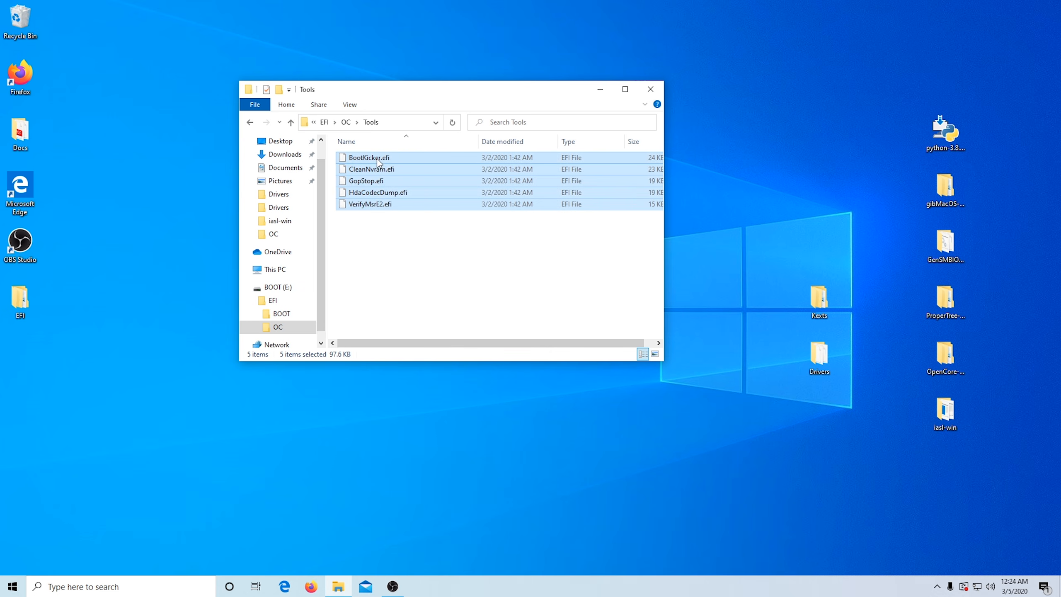
right_click(377, 158)
click(407, 329)
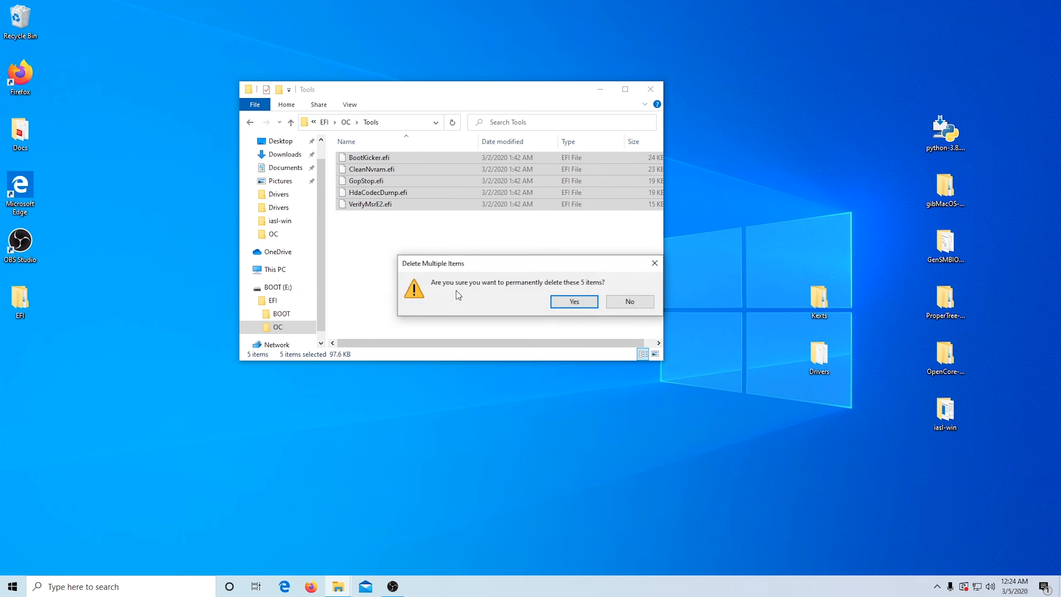
click(576, 302)
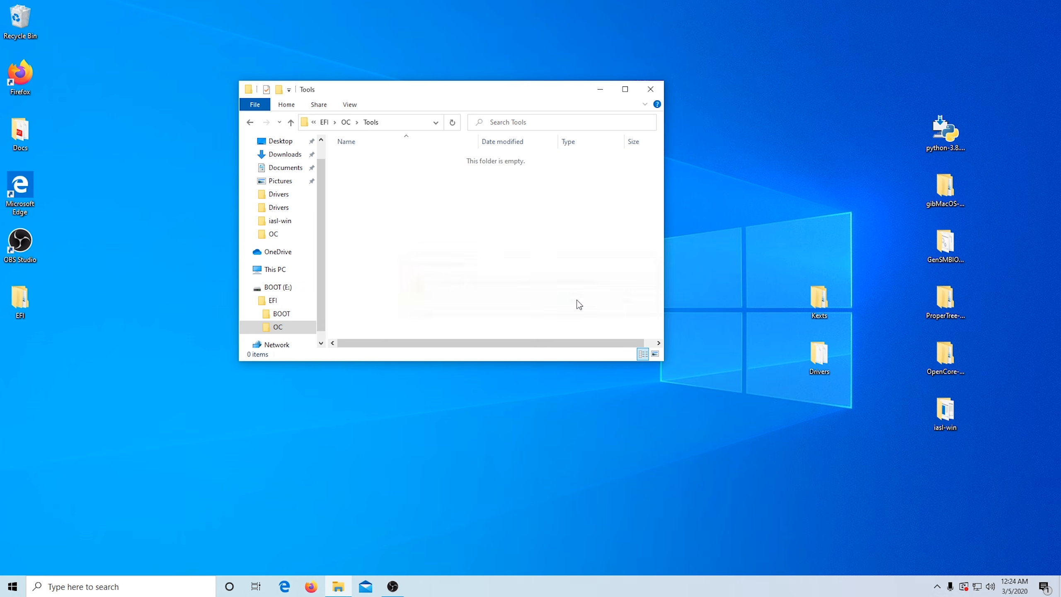
click(291, 126)
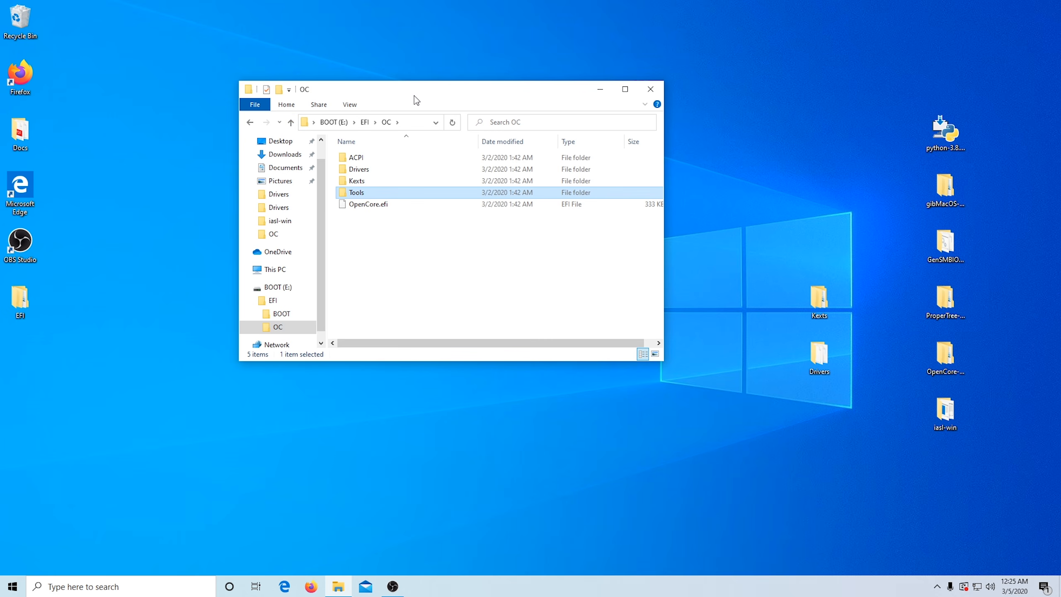
Step: Open the Kexts folder from the desktop and place its window side by side with the OC window
double_click(819, 298)
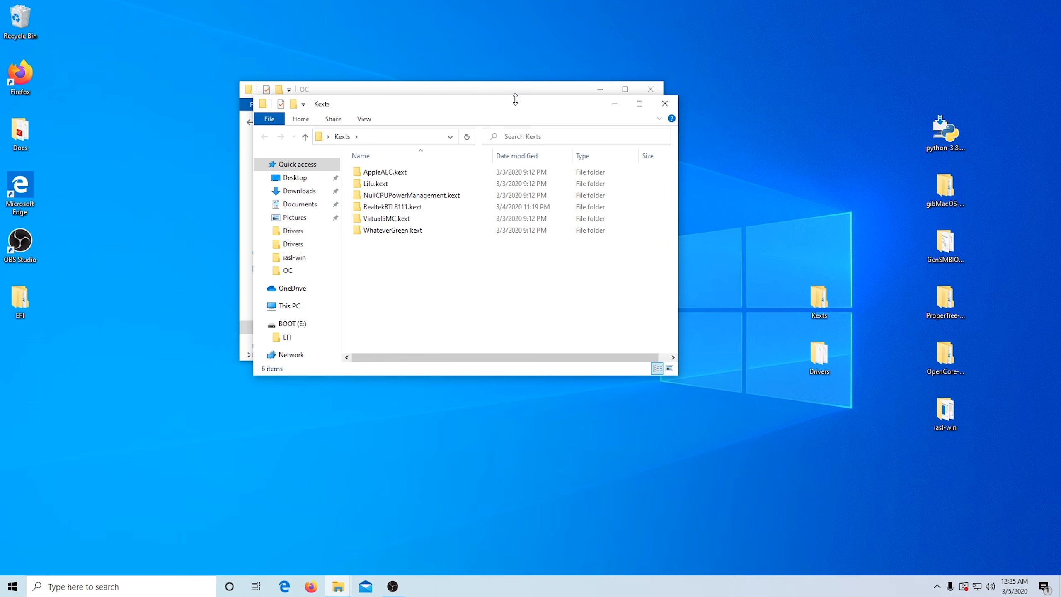
drag(519, 106, 882, 104)
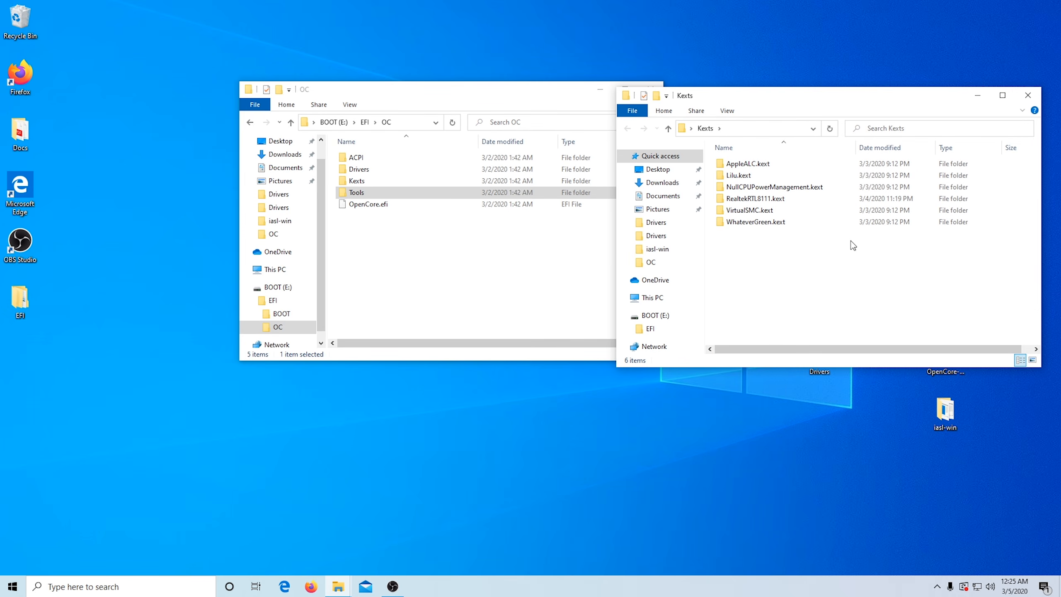
drag(533, 92, 433, 72)
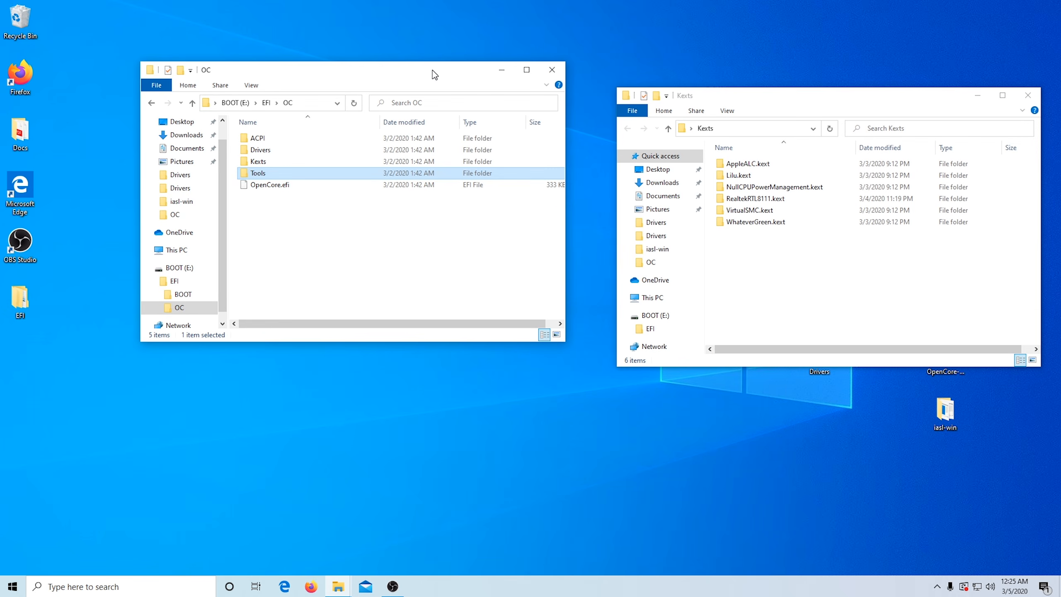
drag(775, 80, 772, 77)
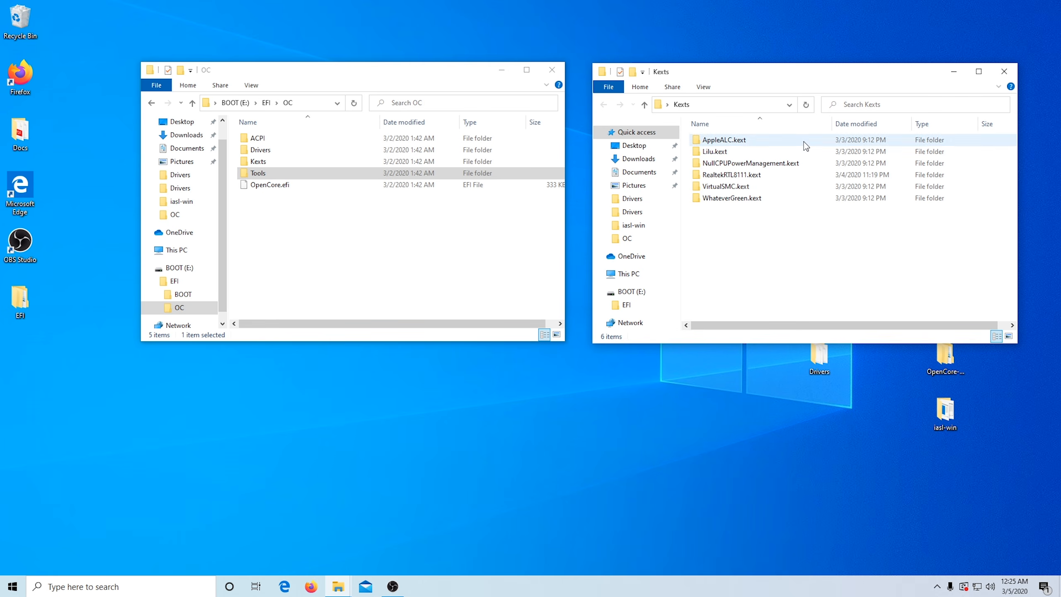
drag(818, 83, 805, 90)
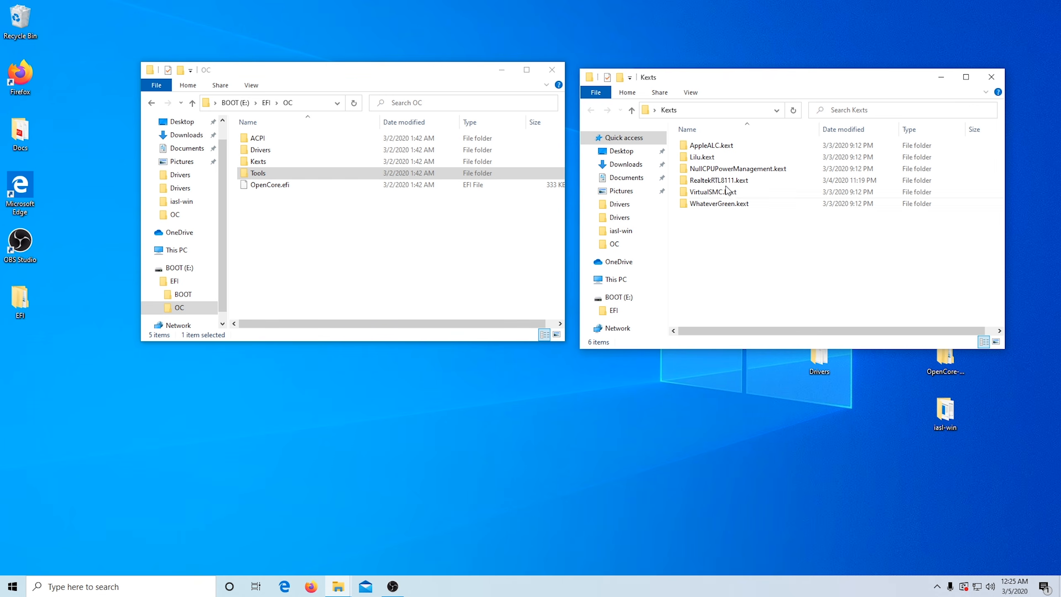
Step: Copy all six kexts from the desktop Kexts folder into EFI\OC\Kexts on the BOOT (E:) drive
double_click(259, 164)
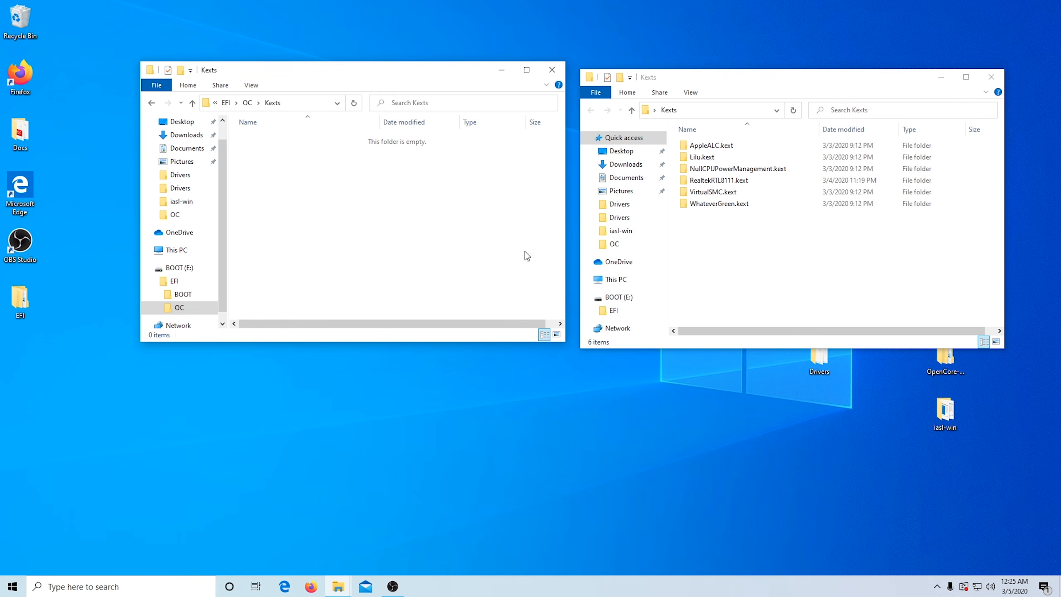
drag(754, 250, 690, 141)
right_click(703, 154)
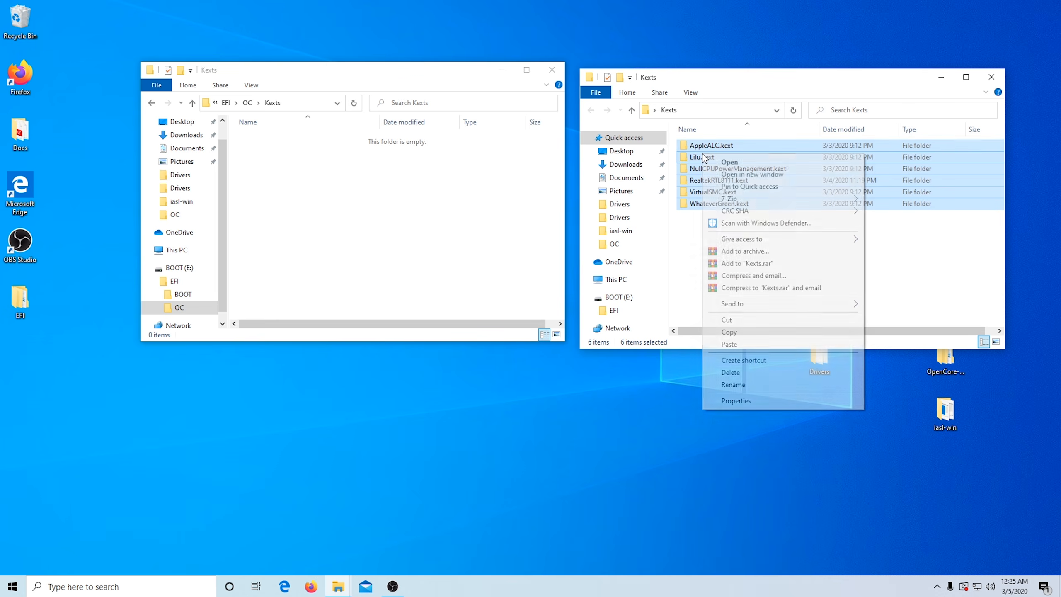
click(744, 333)
click(284, 197)
right_click(282, 193)
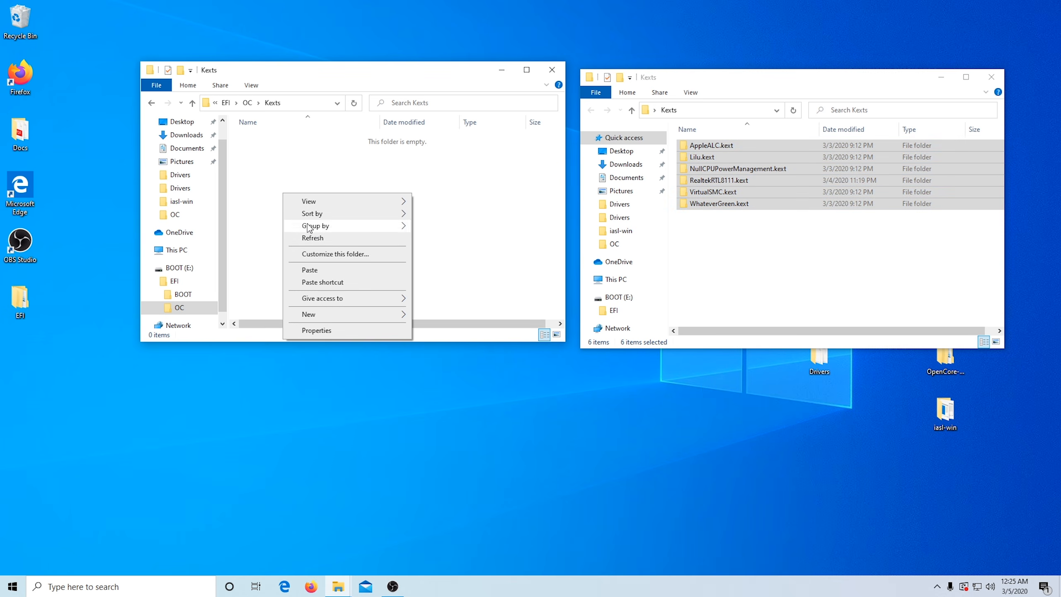
click(324, 271)
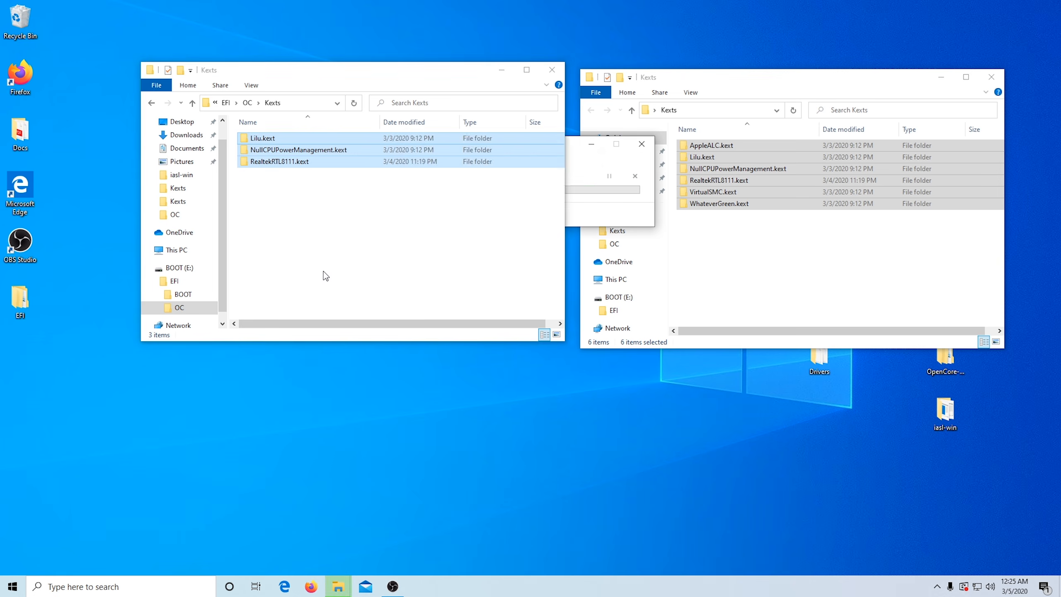
Step: Open EFI\OC\Drivers on the USB drive, close the desktop Kexts window, and place the desktop Drivers folder's window beside it
click(192, 102)
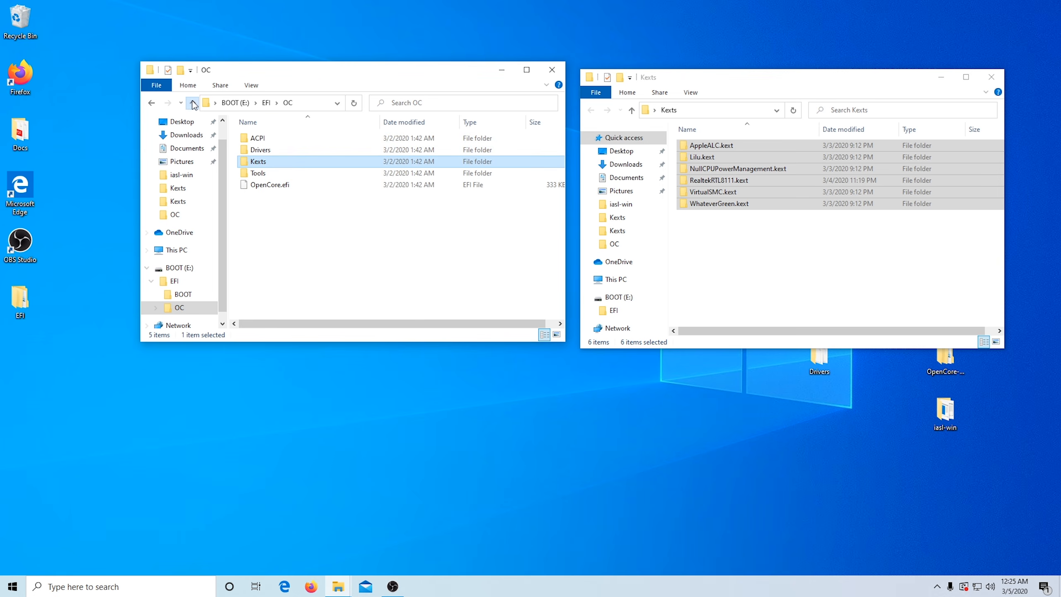
double_click(267, 151)
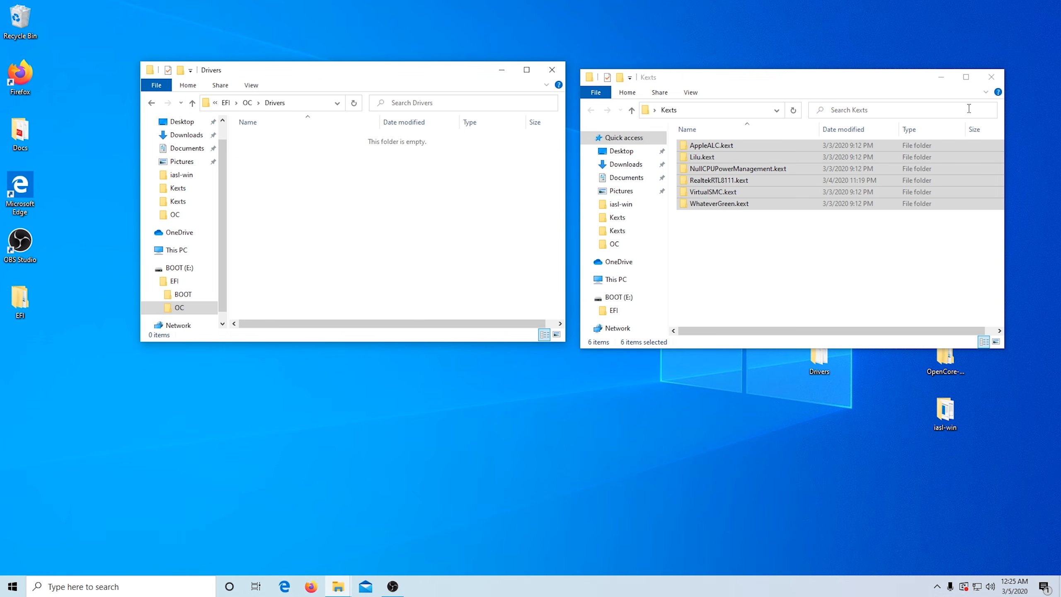
click(992, 77)
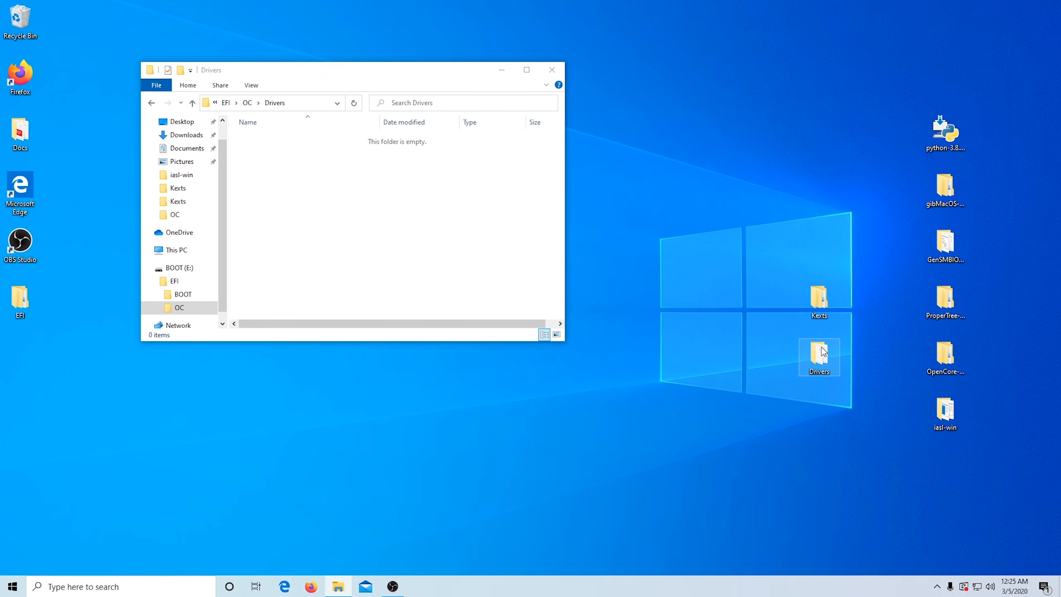
double_click(822, 352)
drag(789, 86, 838, 127)
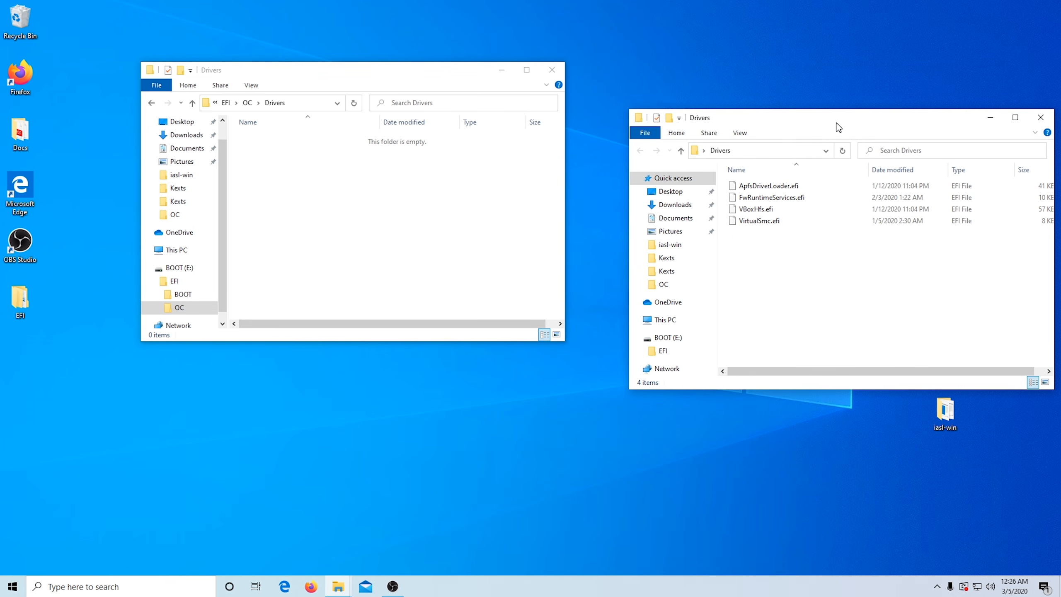
Step: Copy all four EFI files from the desktop Drivers folder into EFI\OC\Drivers on the USB drive and close the desktop folder's window
drag(808, 243, 745, 178)
right_click(757, 191)
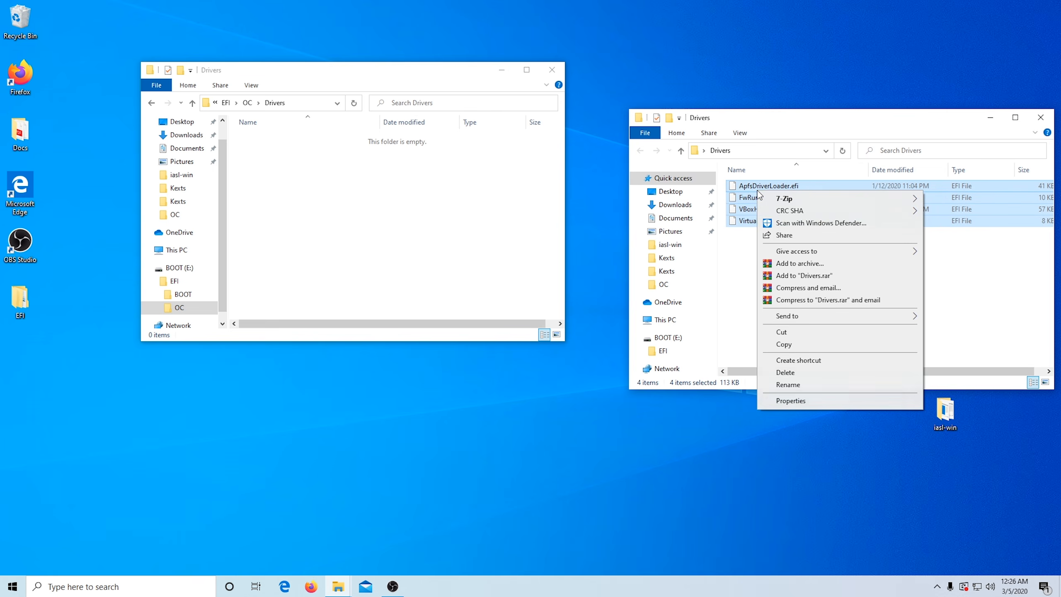
click(786, 345)
click(276, 181)
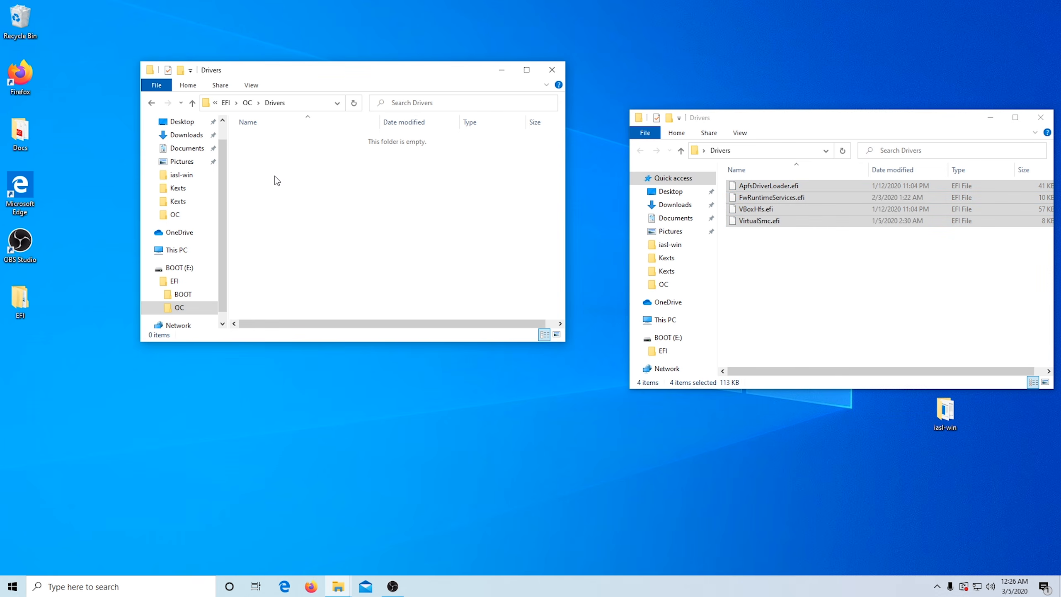
right_click(275, 176)
click(316, 252)
click(901, 118)
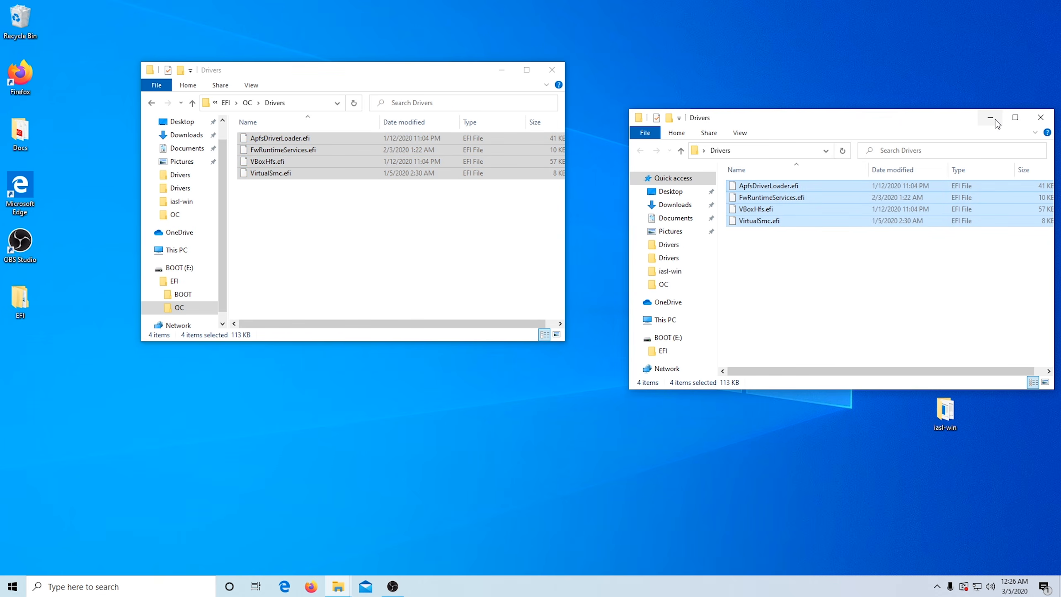
click(1041, 118)
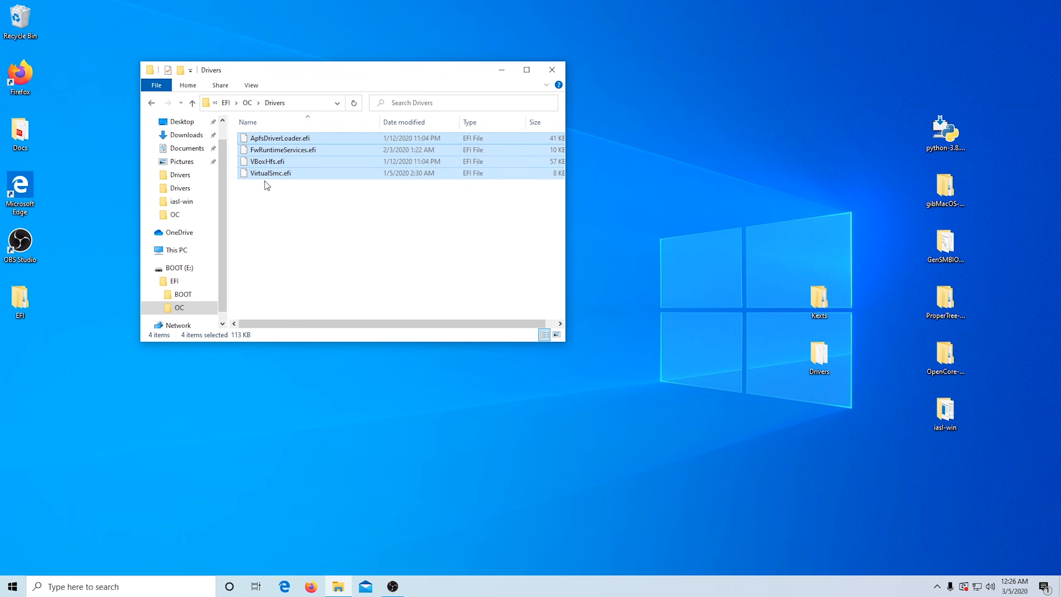
Step: Check the contents of OC's ACPI subfolder on the USB drive and return to OC
click(193, 103)
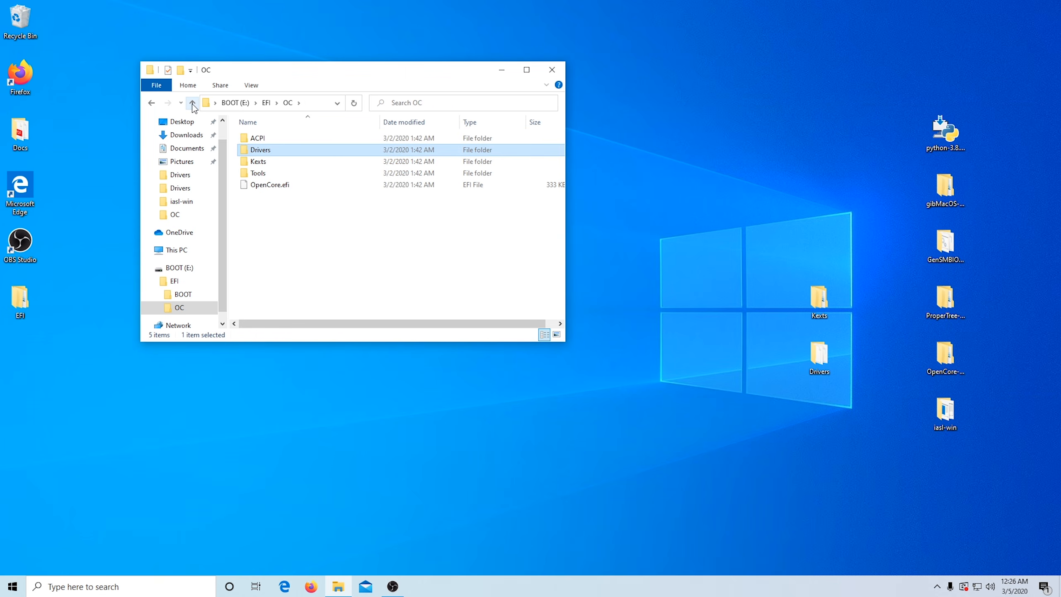
double_click(258, 140)
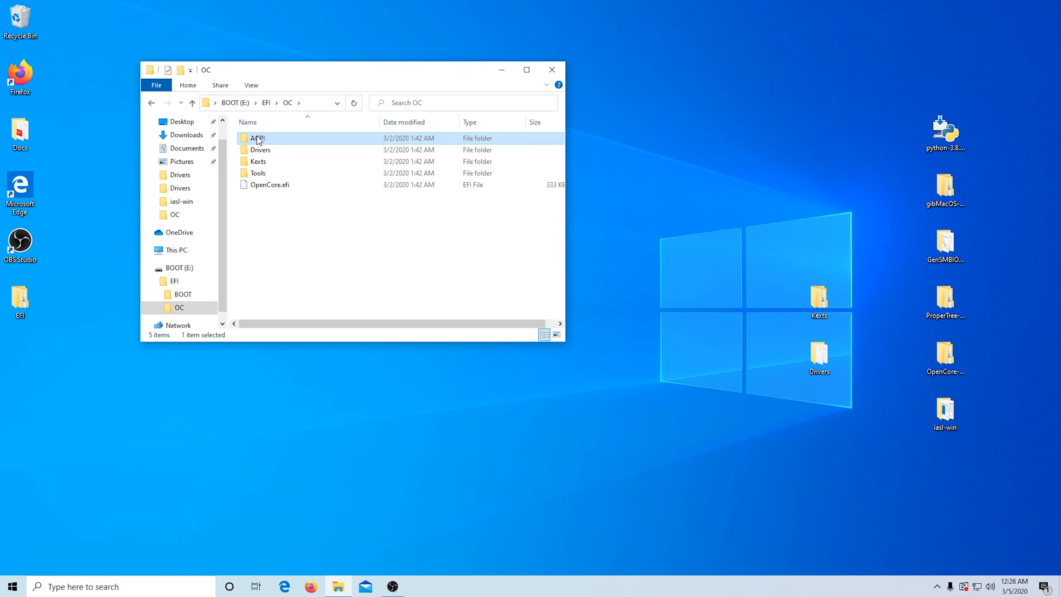
click(193, 105)
Step: Copy Sample.plist from the Docs folder of OpenCore-0.5.6-DEBUG into EFI\OC on the BOOT (E:) drive and close the source window
drag(367, 72, 427, 68)
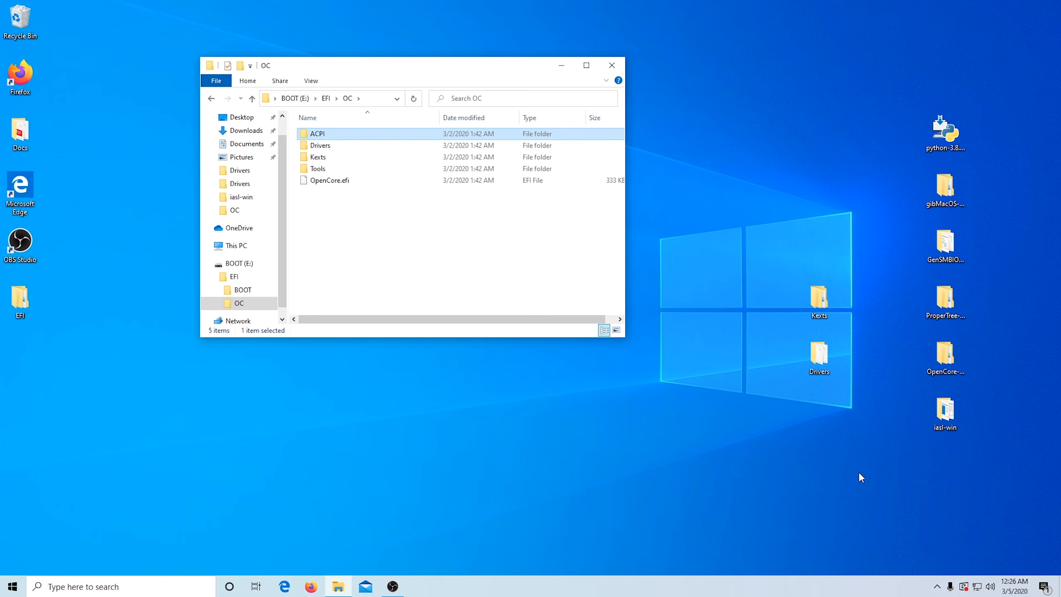
click(950, 359)
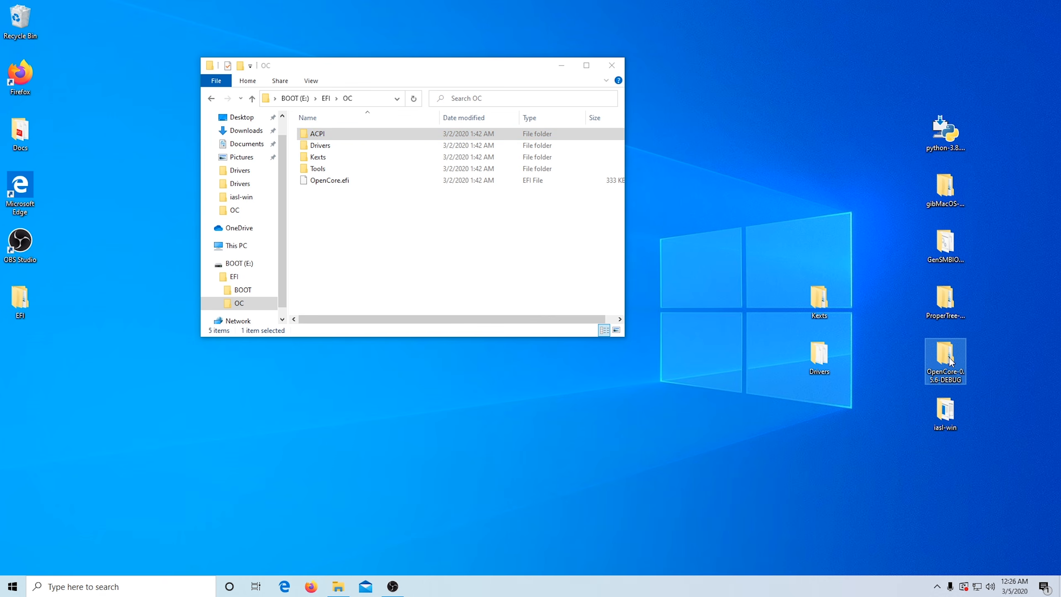
double_click(951, 360)
drag(407, 84, 830, 96)
double_click(749, 157)
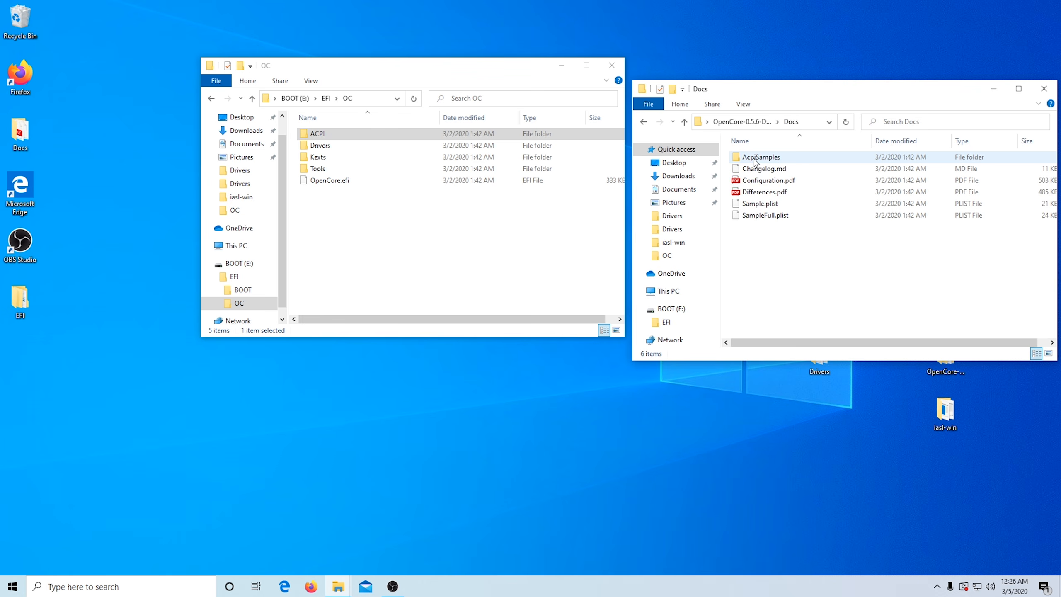
drag(759, 206, 386, 237)
click(875, 94)
click(1044, 89)
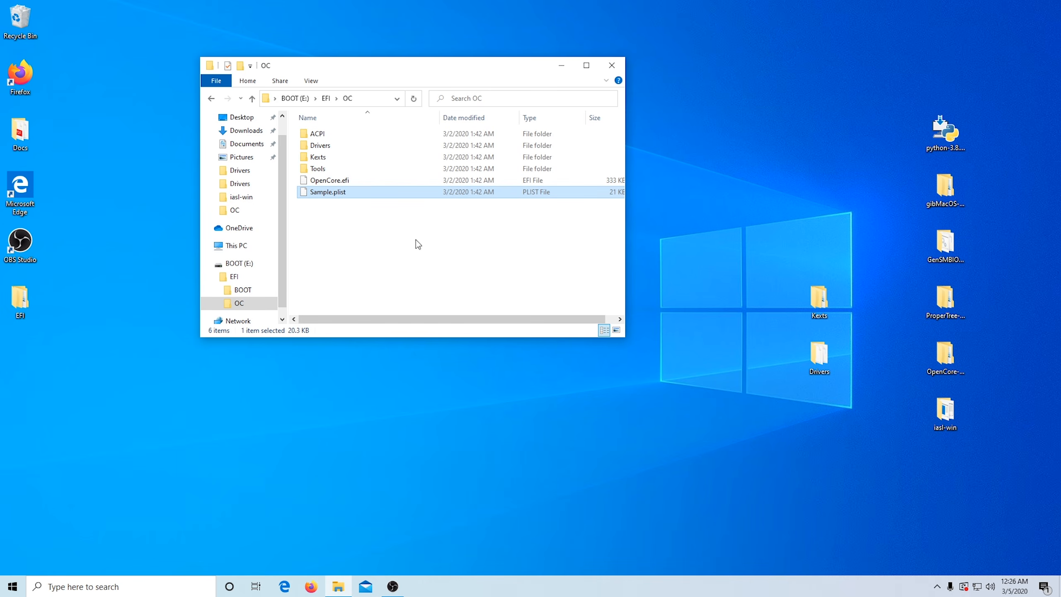
Step: Rename Sample.plist in EFI\OC to config.plist
right_click(320, 196)
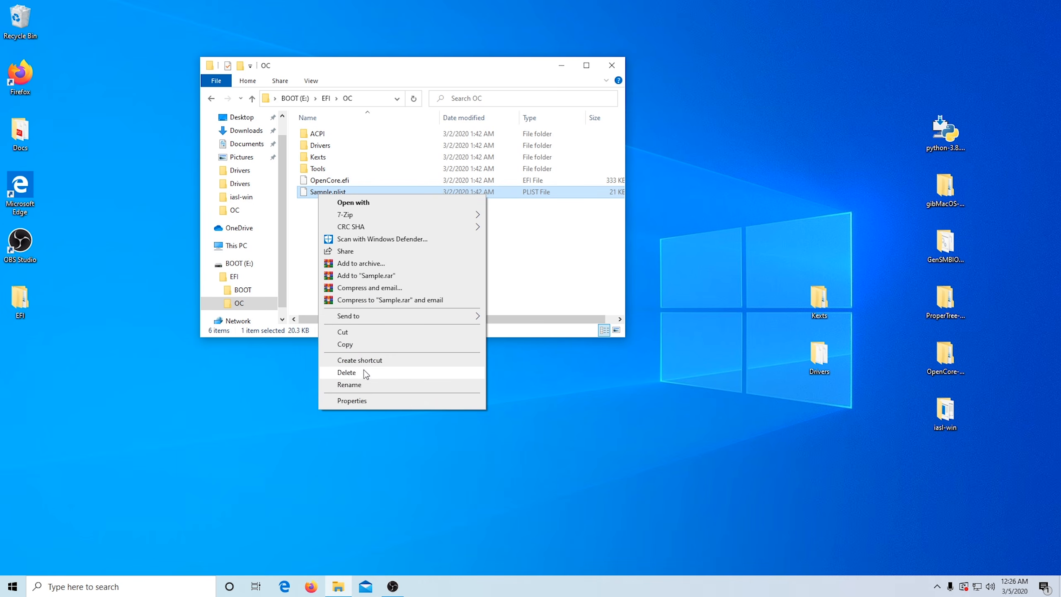
click(368, 385)
text(config.plist)
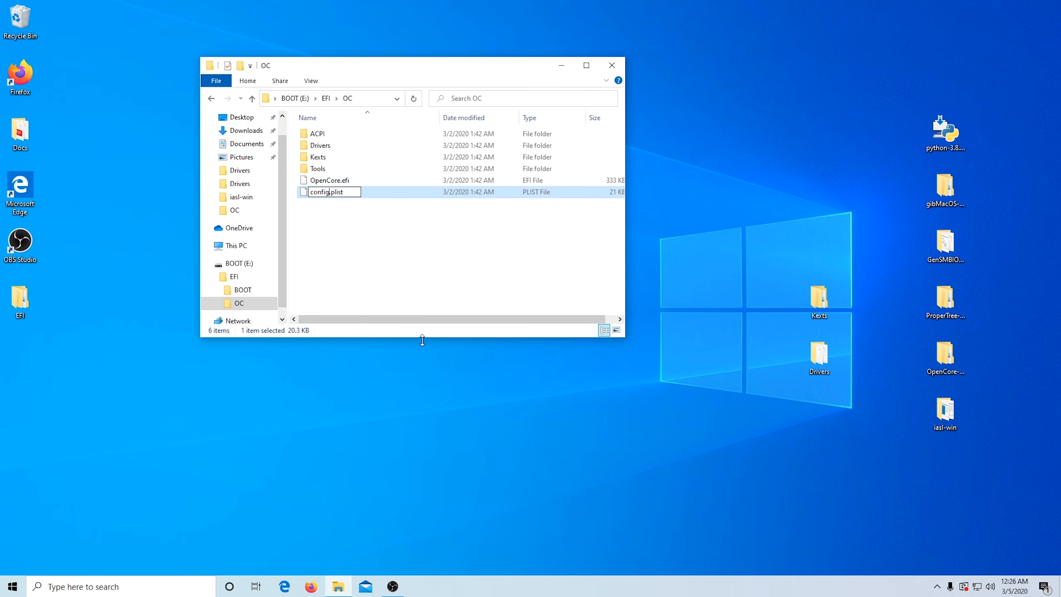
key(Return)
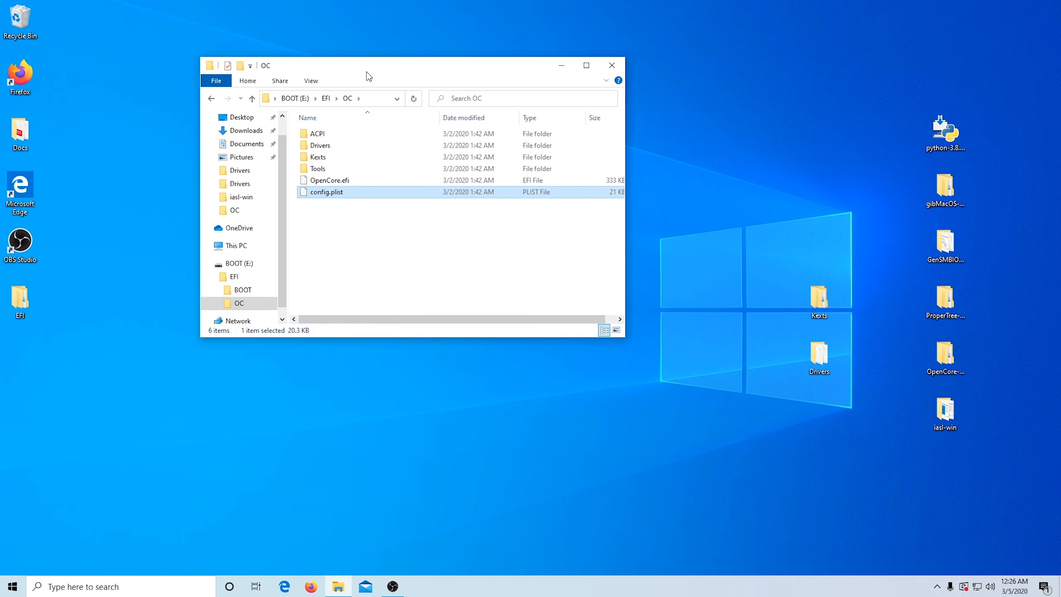
drag(442, 73, 524, 83)
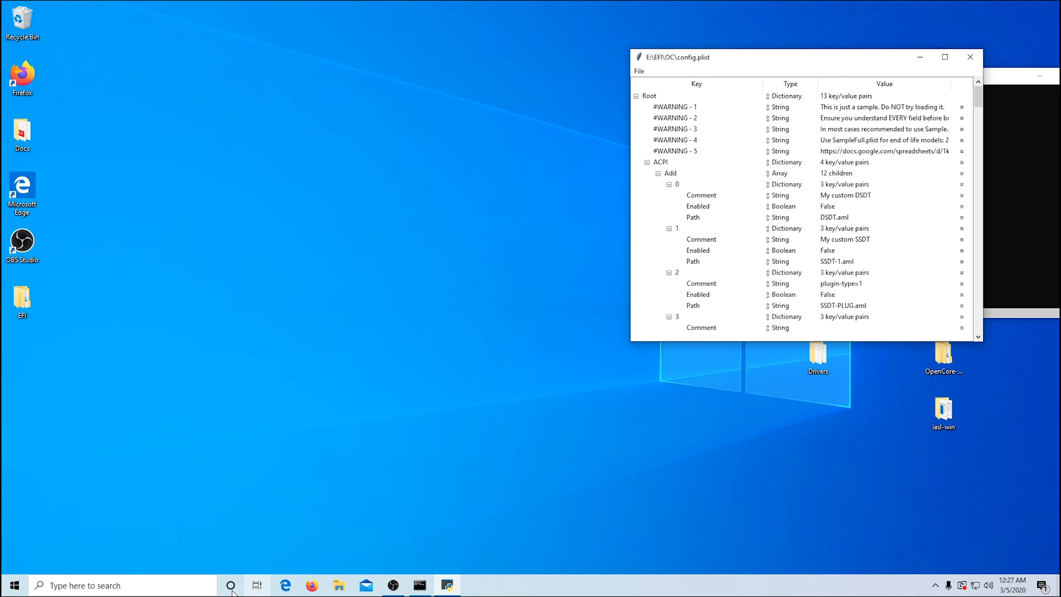
Step: Open a blank Notepad document, minimize the config.plist editor, and place Notepad in the upper area of the desktop
click(164, 584)
text(not)
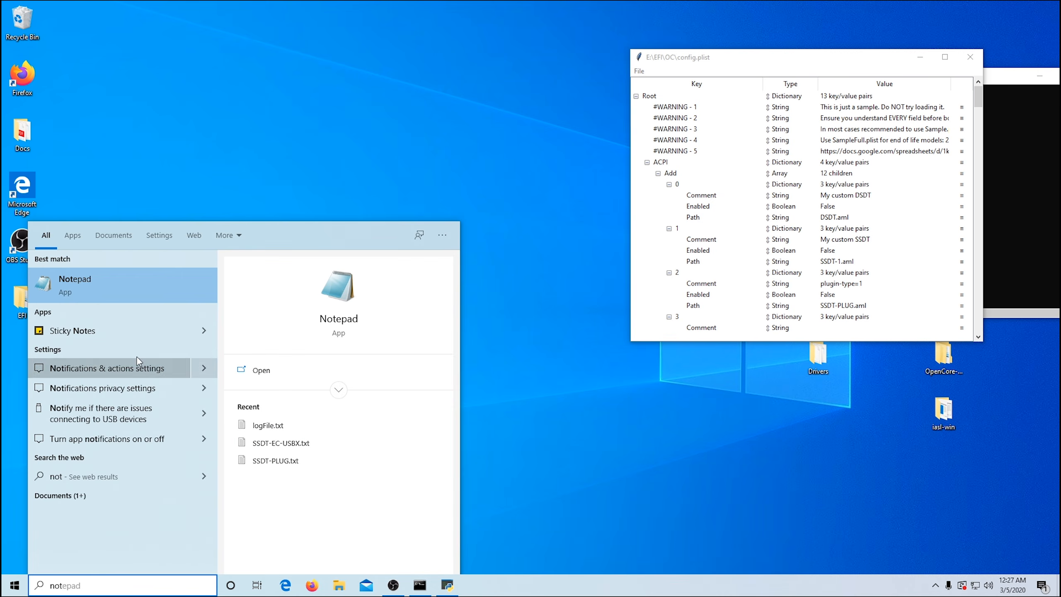
click(115, 290)
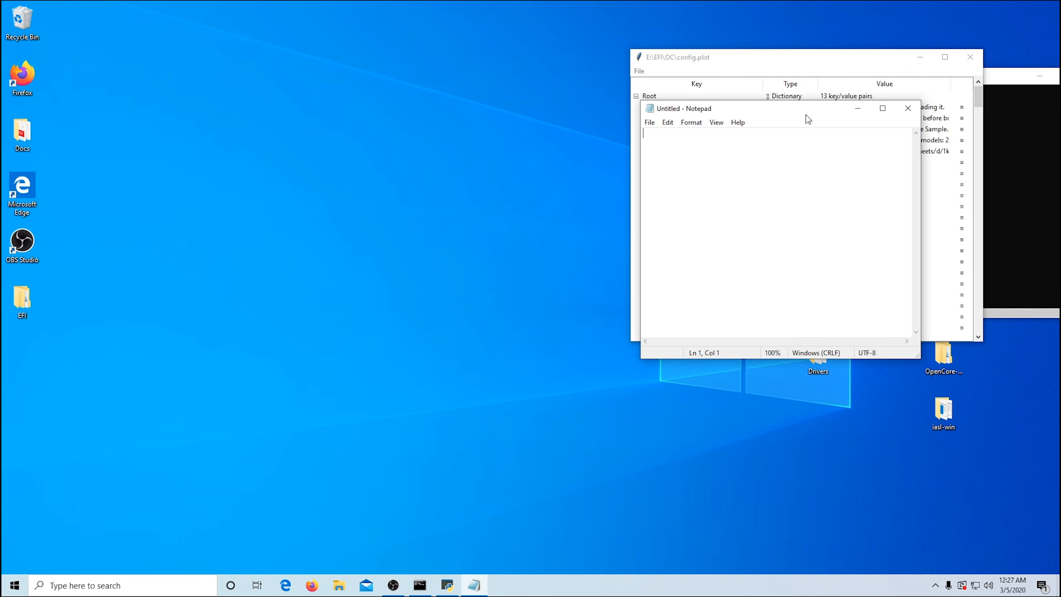
drag(853, 134, 907, 164)
click(920, 57)
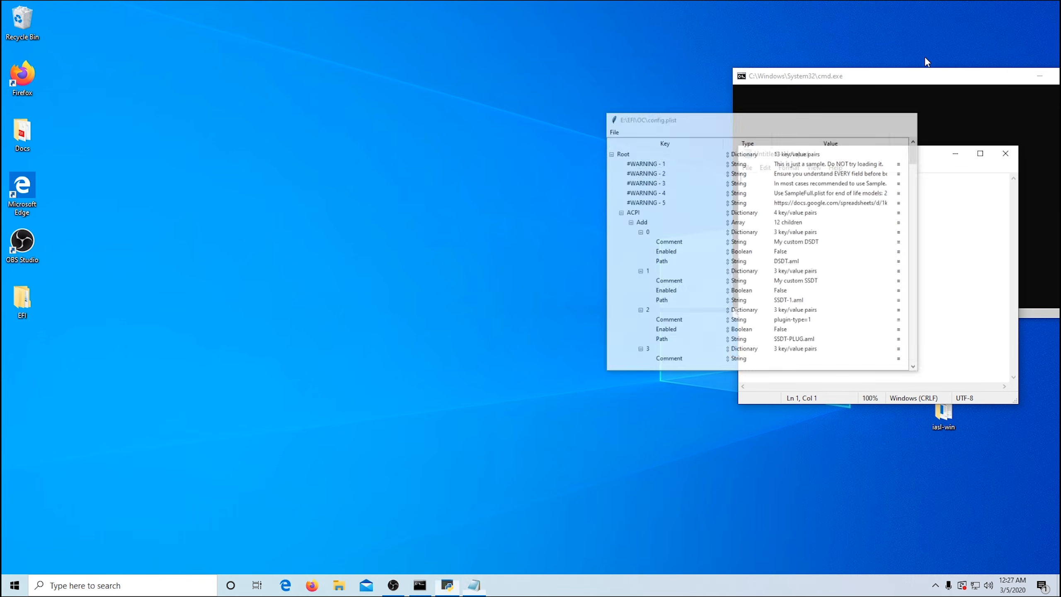
drag(912, 160, 904, 65)
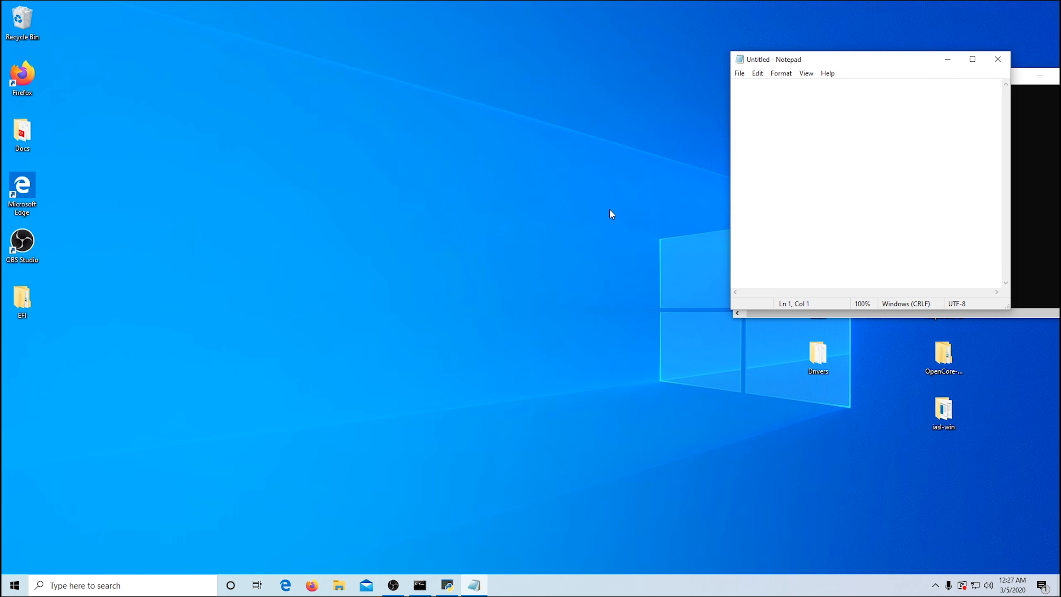
Step: Open a Command Prompt, narrow its window, and place it beside Notepad without overlapping
click(150, 588)
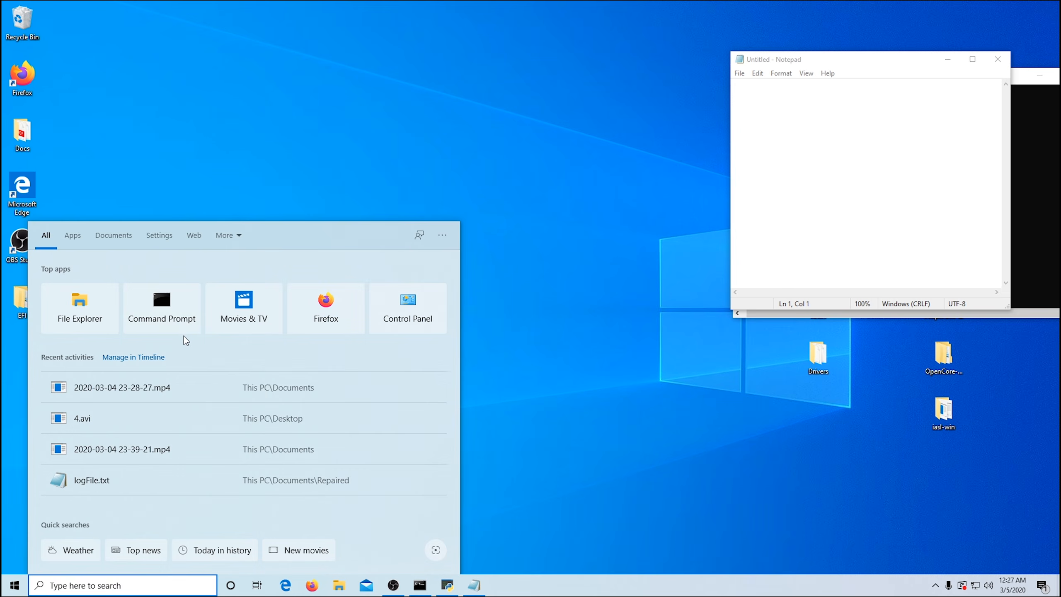
click(153, 302)
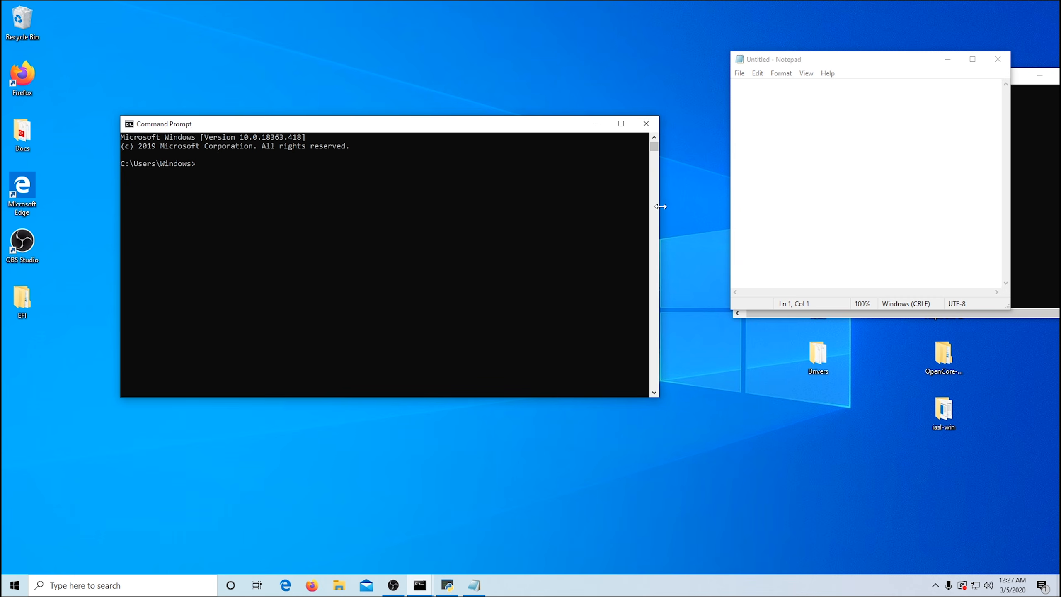
drag(660, 207, 582, 207)
drag(442, 128, 375, 47)
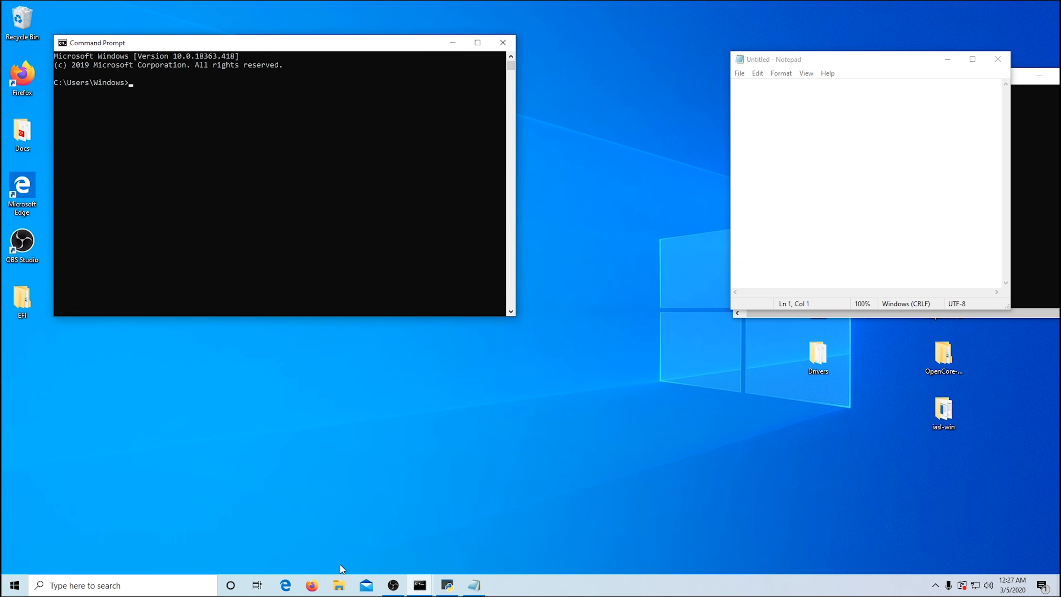
Step: Switch to Firefox, search the web for opencore, and open the OpenCore Vanilla Desktop Guide
click(312, 586)
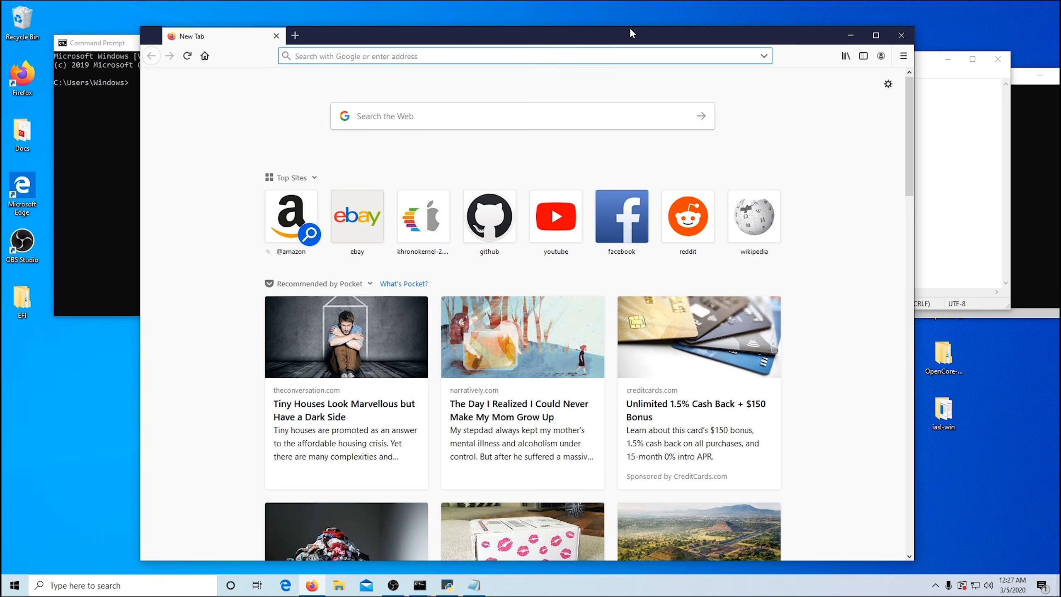
drag(631, 28, 635, 41)
text(op)
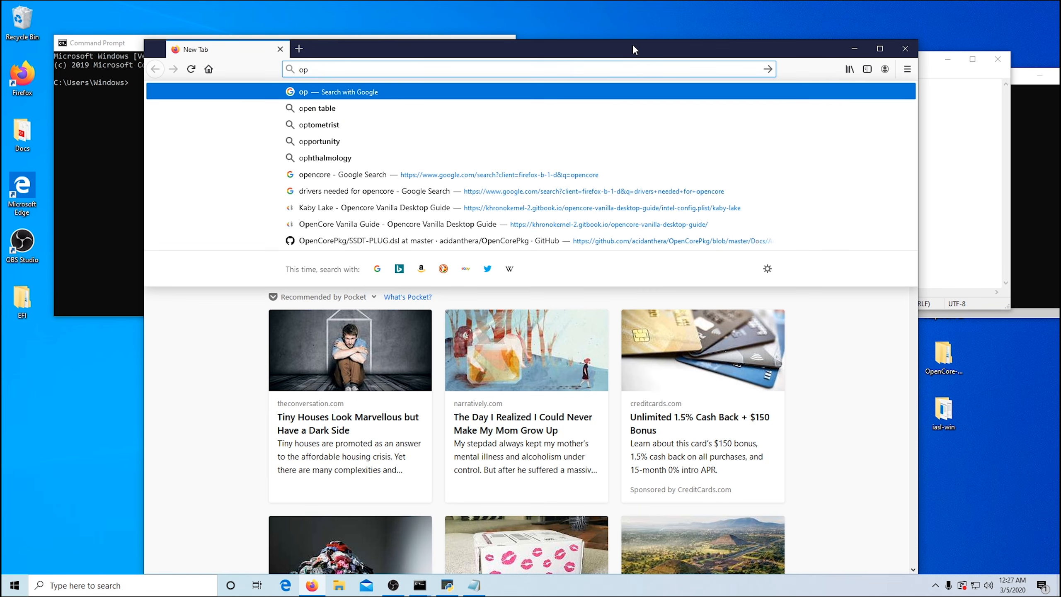
text(encore)
key(Return)
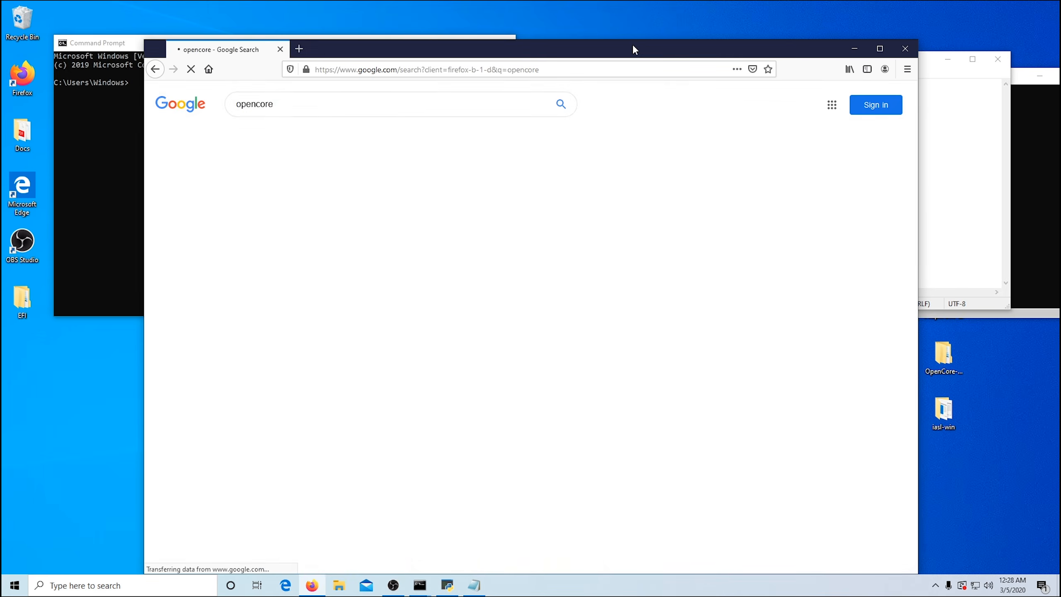
click(375, 199)
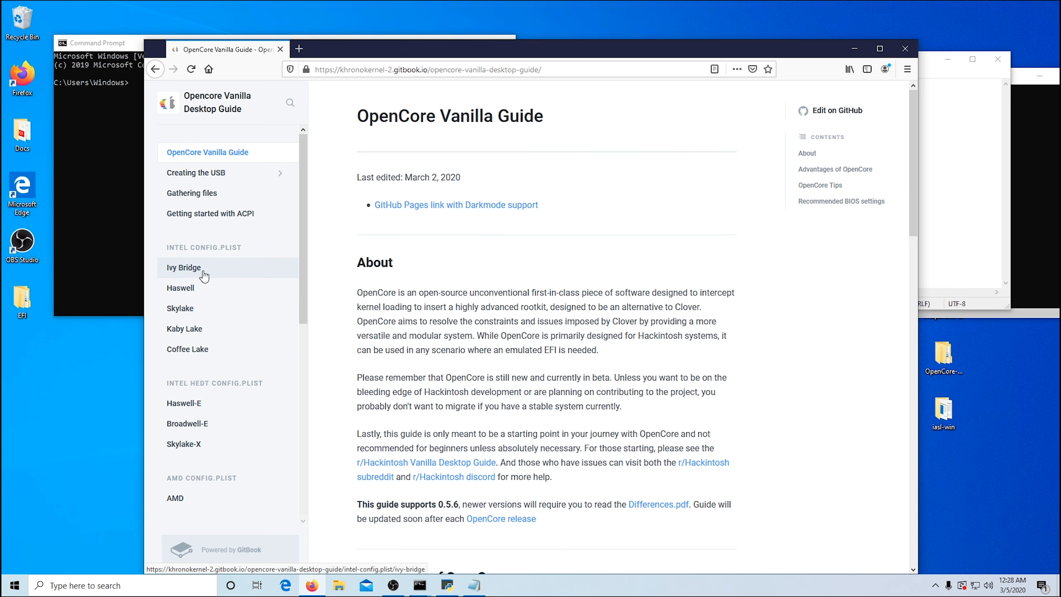
Step: Open the guide's Kaby Lake config.plist page and find the required SSDTs in the ACPI Add section
mouse_move(303, 249)
mouse_down()
mouse_move(303, 272)
mouse_move(305, 238)
mouse_up()
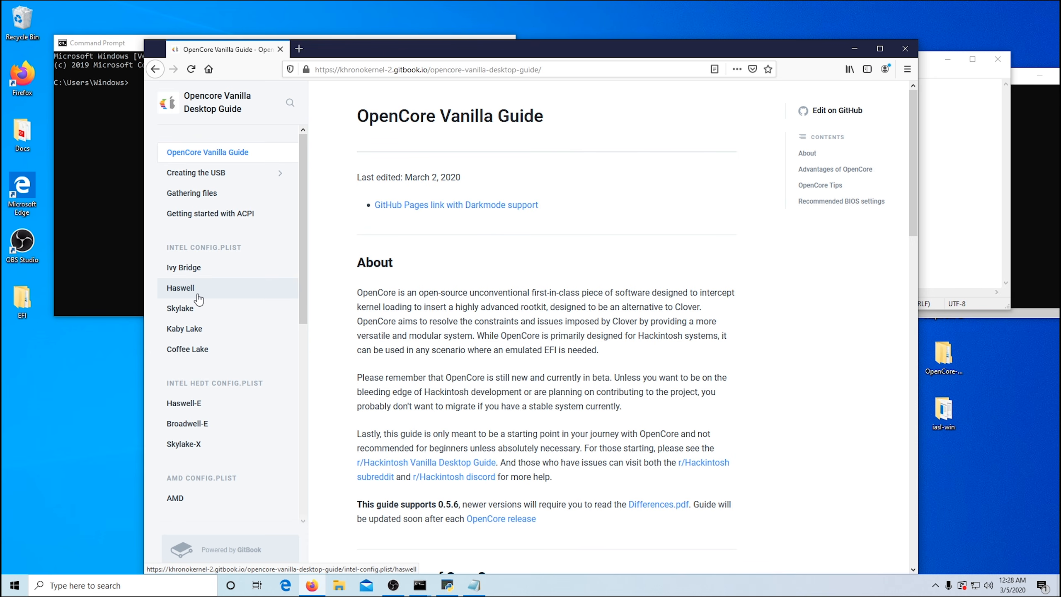
click(195, 331)
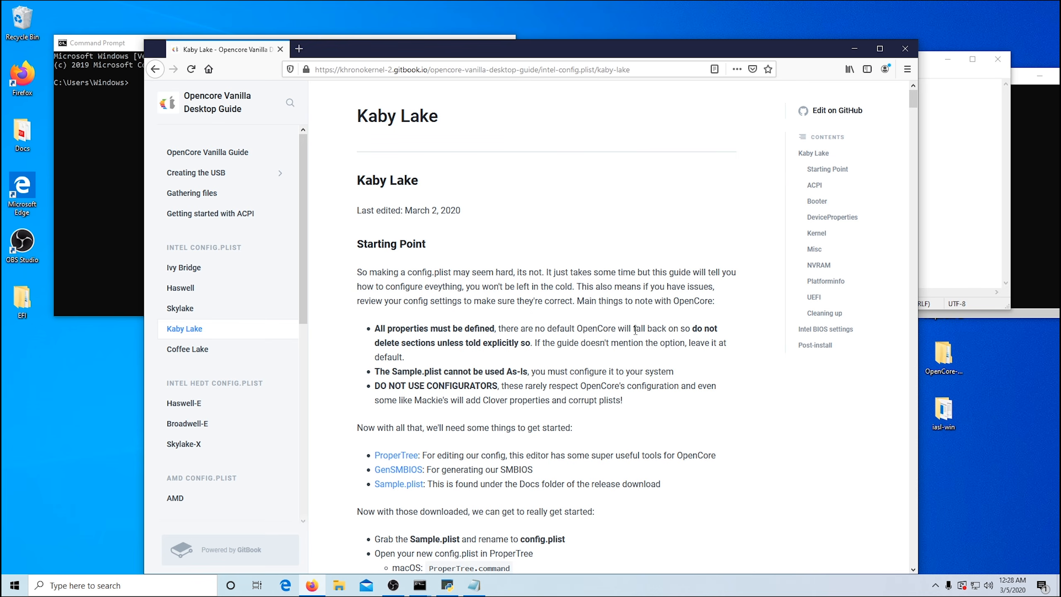
scroll(635, 330, down, 10)
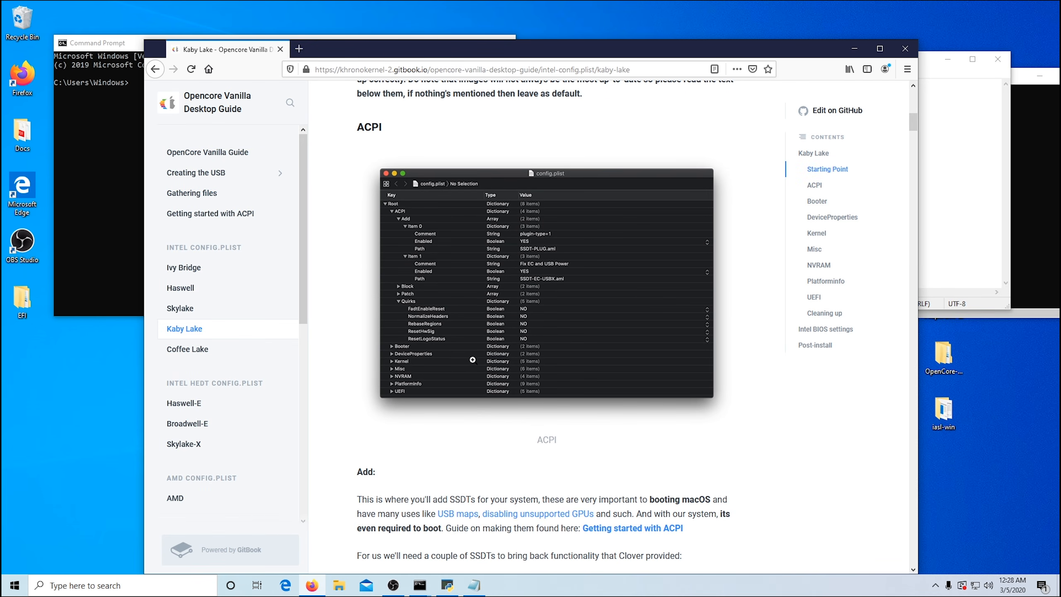
scroll(473, 360, down, 5)
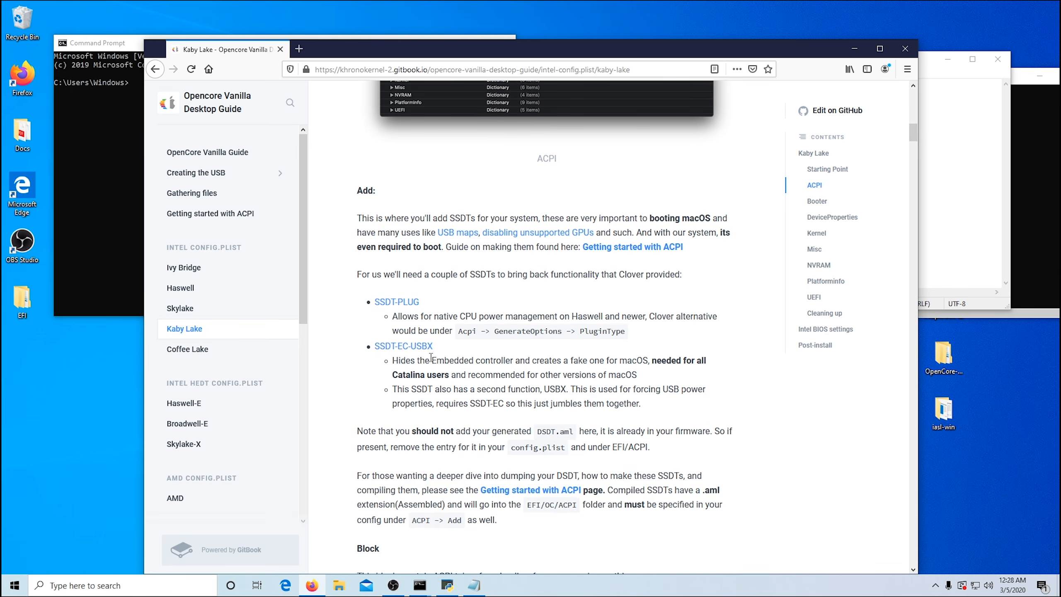
Step: Open the SSDT-PLUG source linked in the guide and copy its code from the DefinitionBlock line to the end
drag(622, 57, 538, 37)
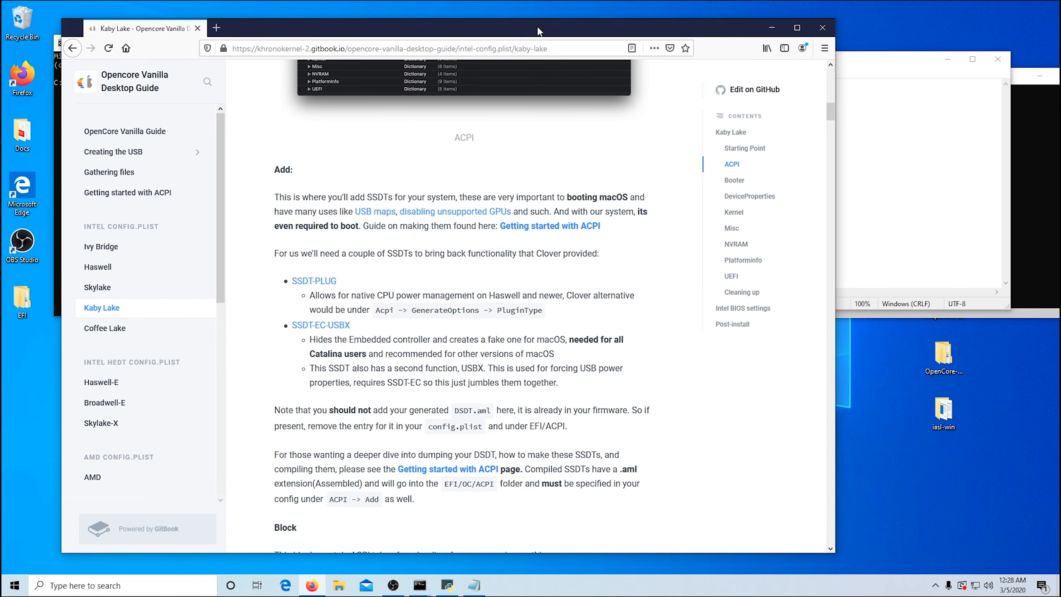
click(309, 283)
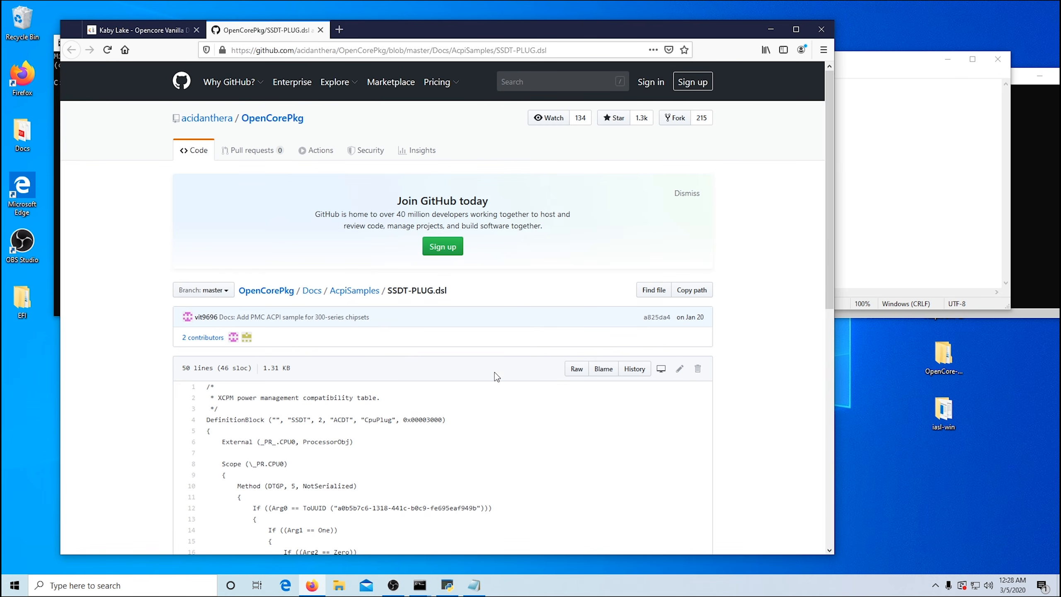
scroll(495, 375, down, 10)
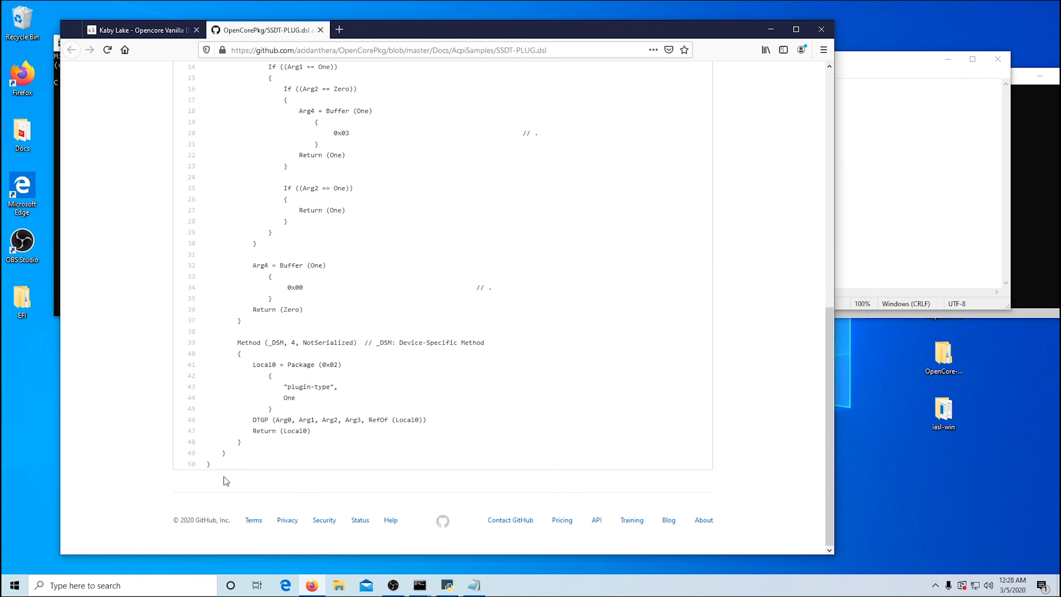
drag(208, 462, 207, 420)
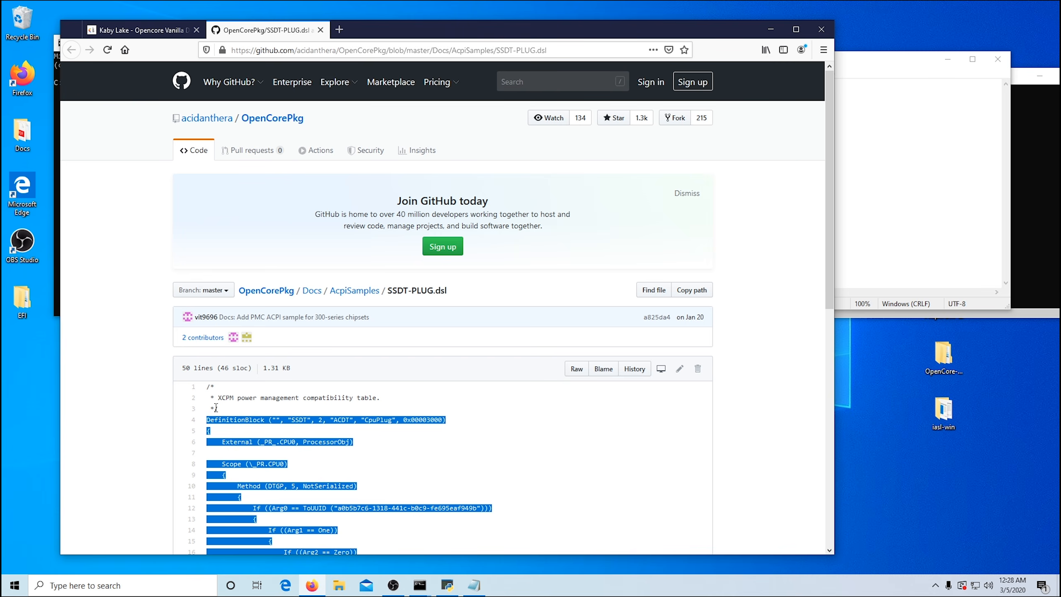
right_click(260, 417)
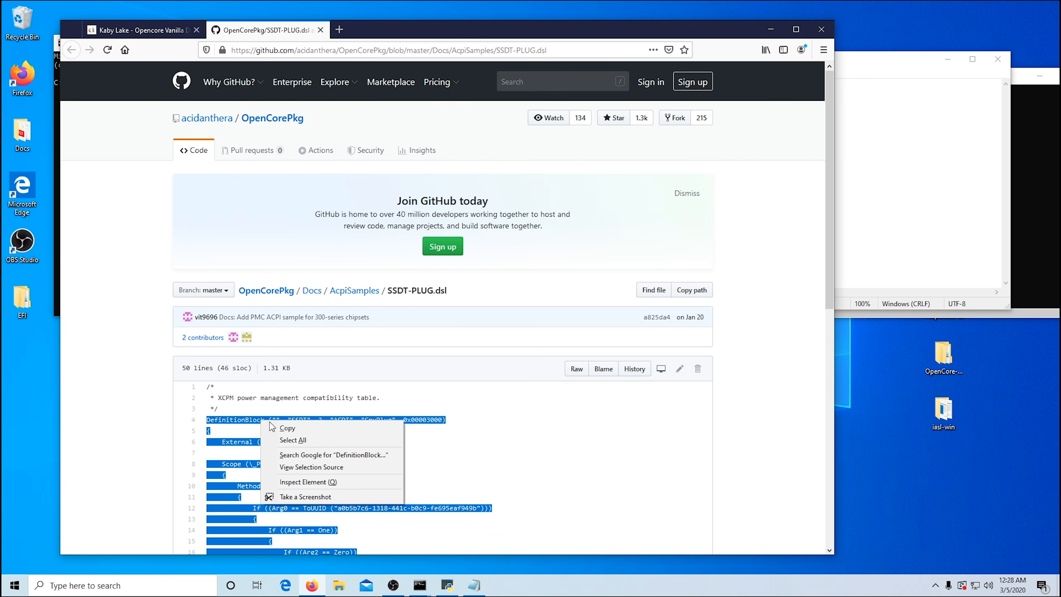
click(293, 431)
Step: Paste the copied code into the blank Notepad document and save it as SSDT-PLUG.txt in the iasl-win folder
click(834, 104)
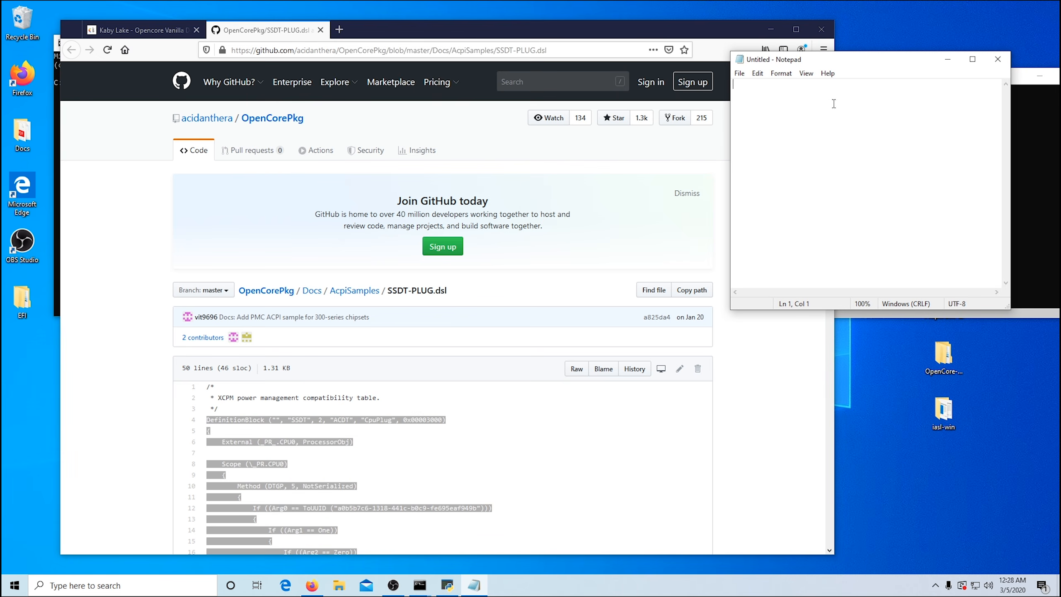
right_click(776, 92)
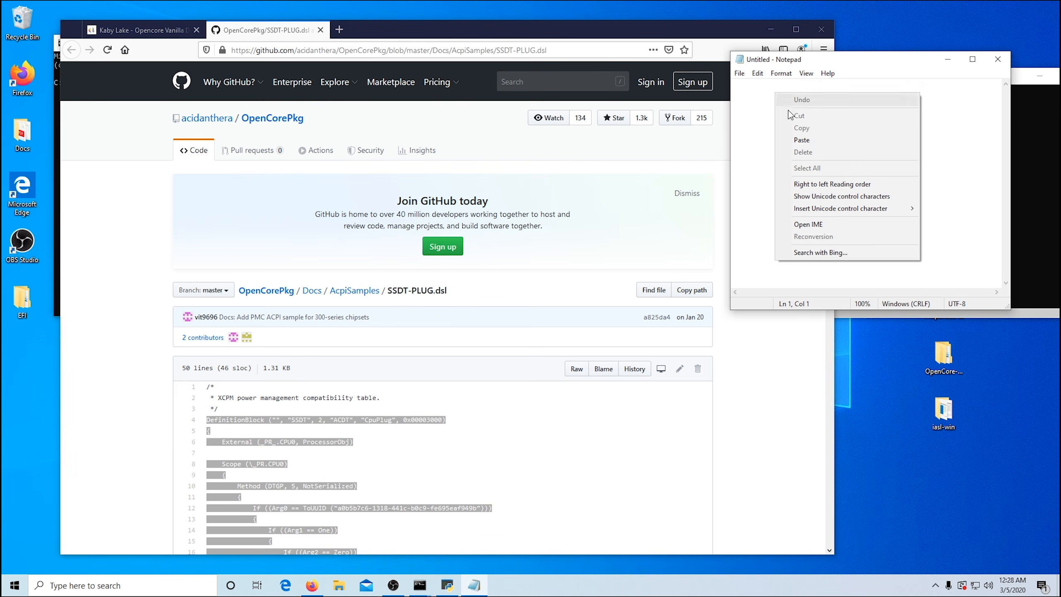
click(809, 141)
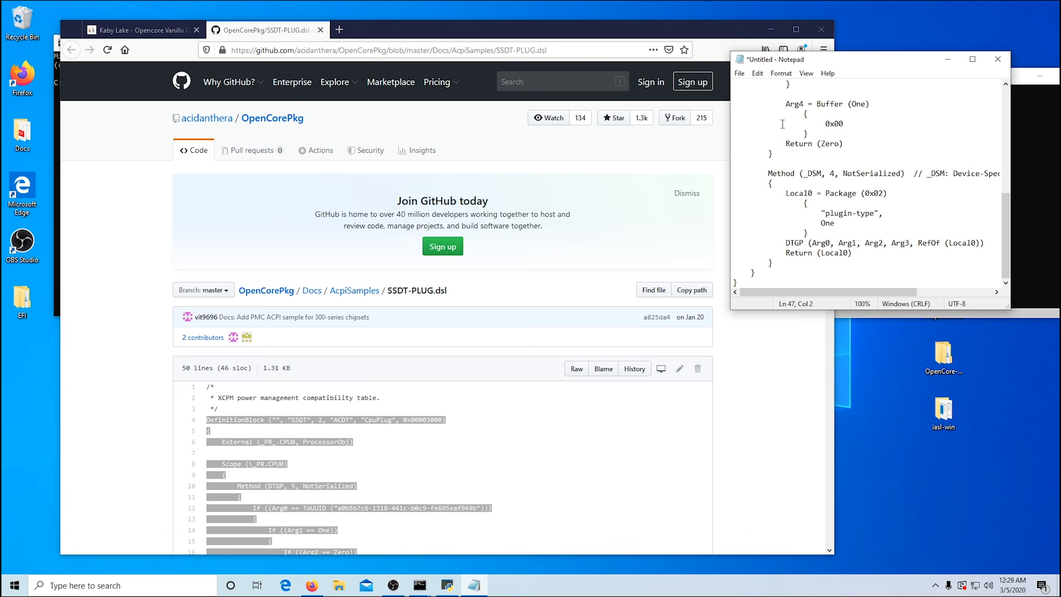
click(739, 73)
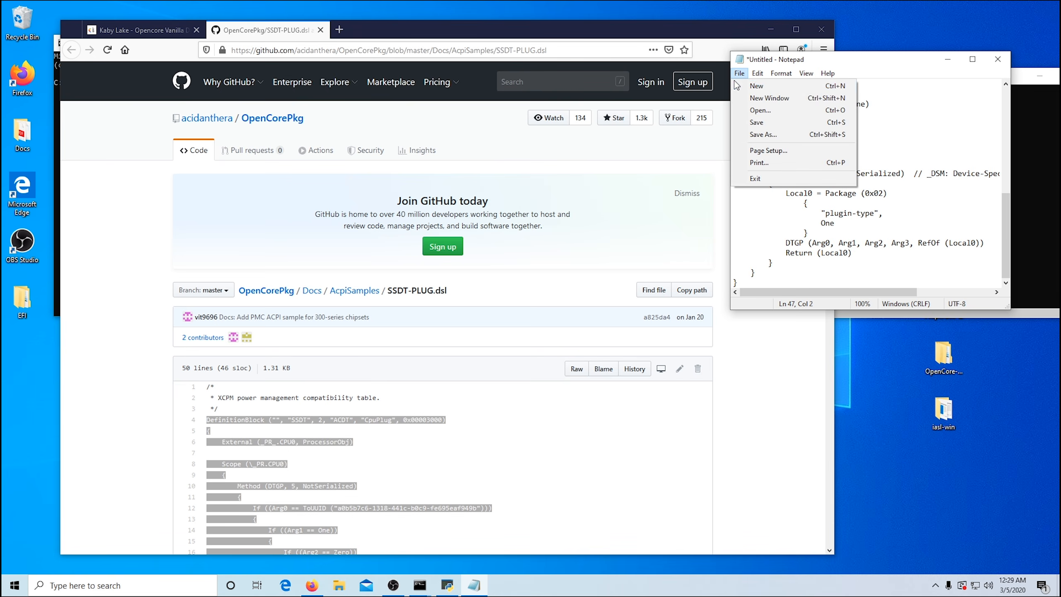
click(761, 125)
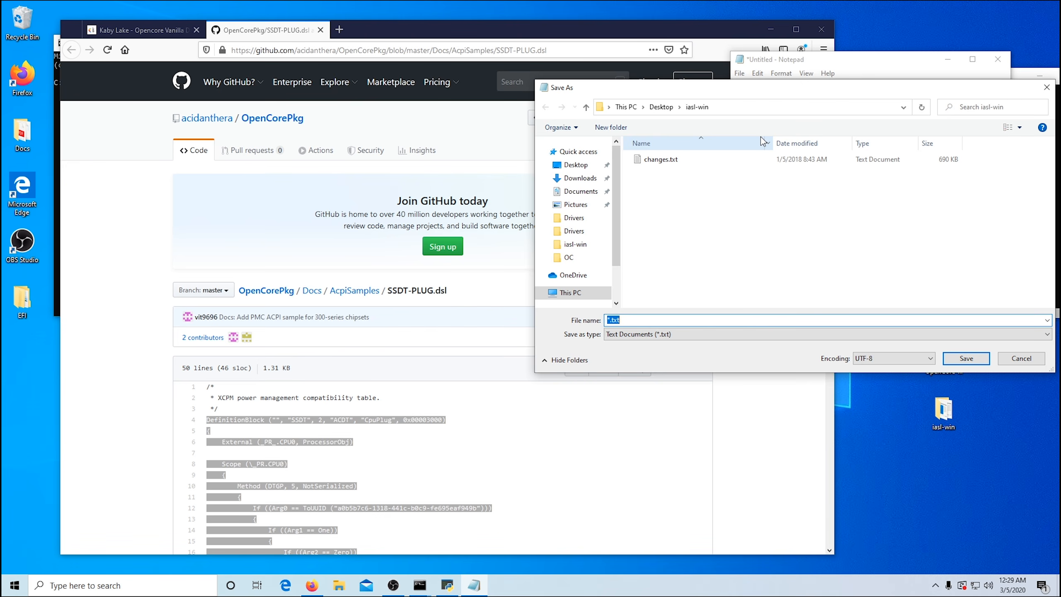
text(SSDT-PLUG)
key(Return)
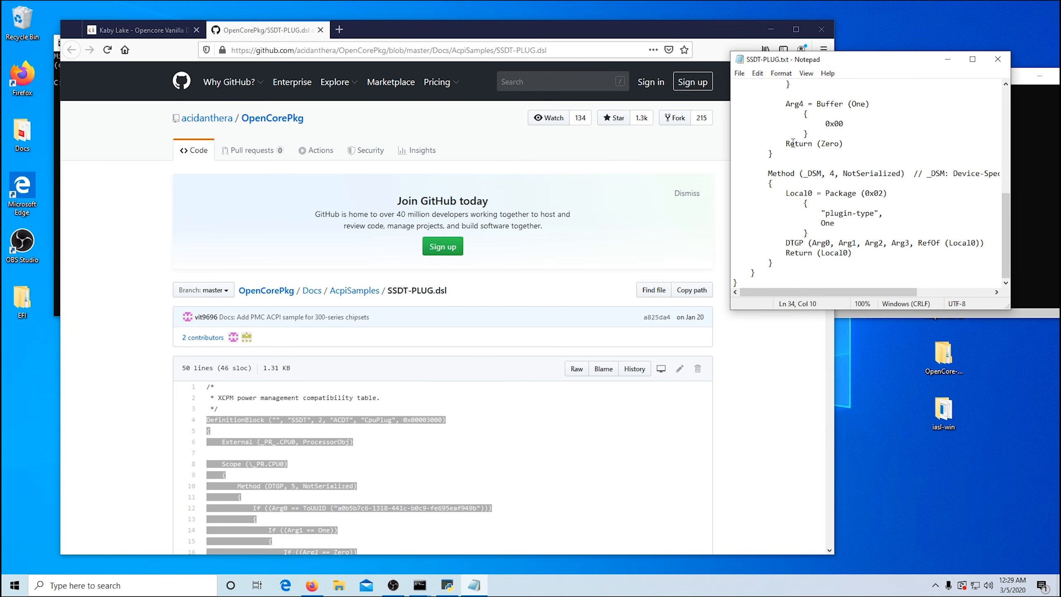
Step: Clear the Notepad text, and copy the guide's linked SSDT-EC-USBX code from the DefinitionBlock line to the end
key(ctrl+a)
key(Delete)
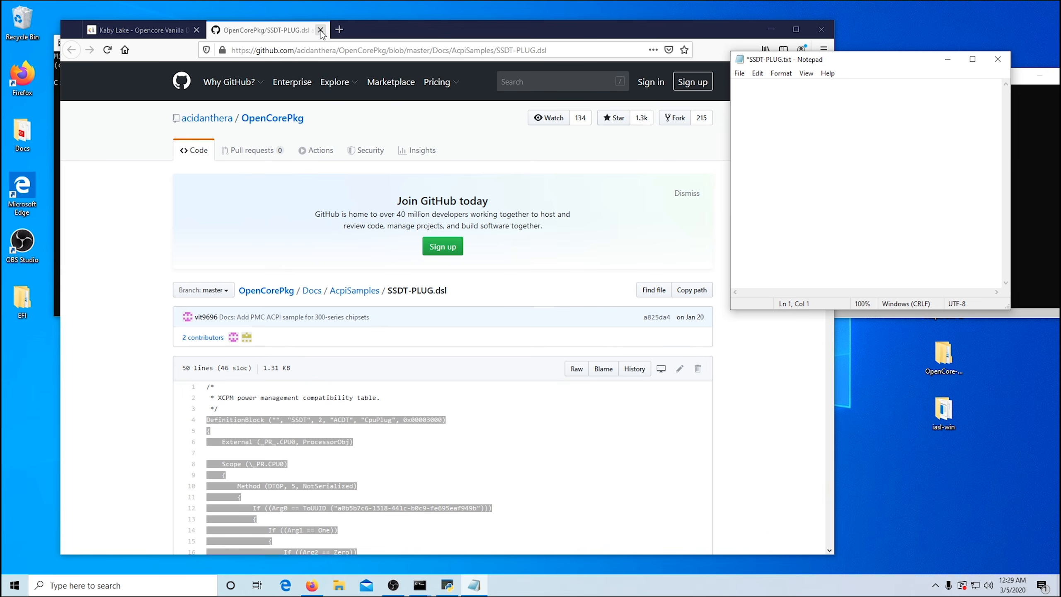
click(321, 30)
click(322, 327)
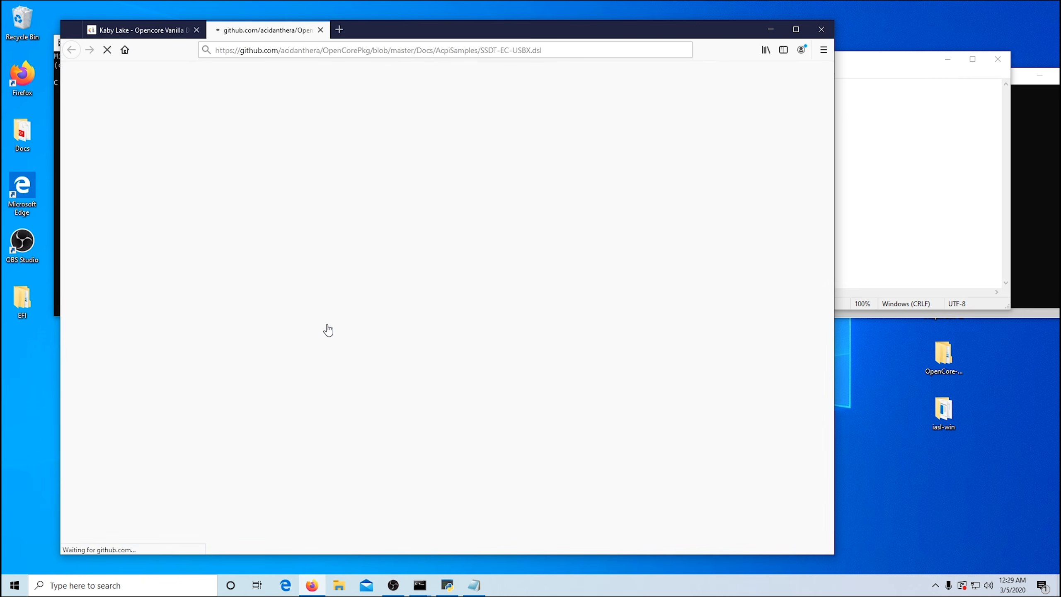
scroll(502, 300, down, 15)
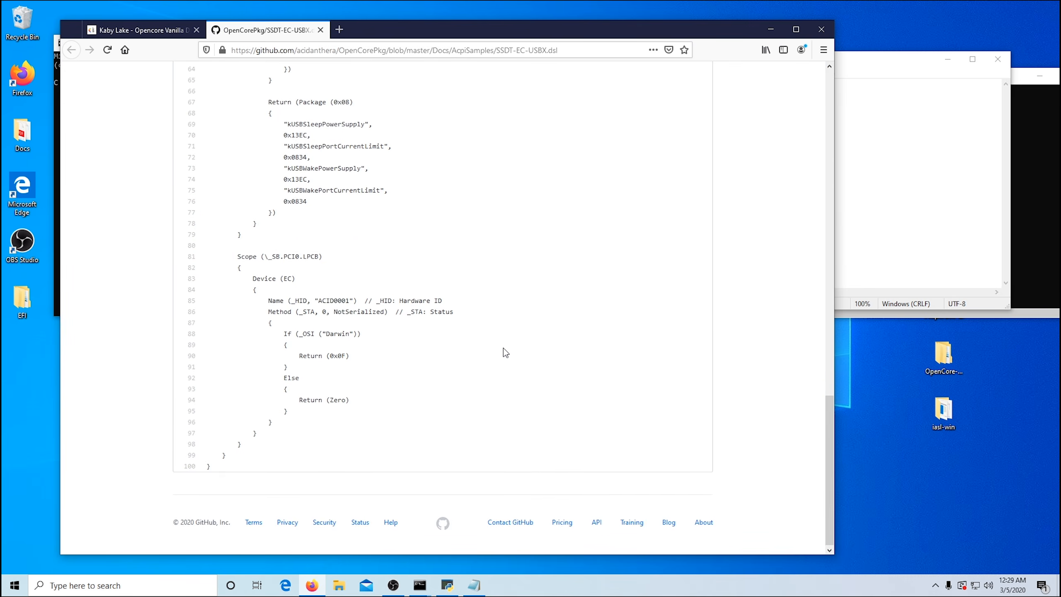
drag(203, 471, 208, 150)
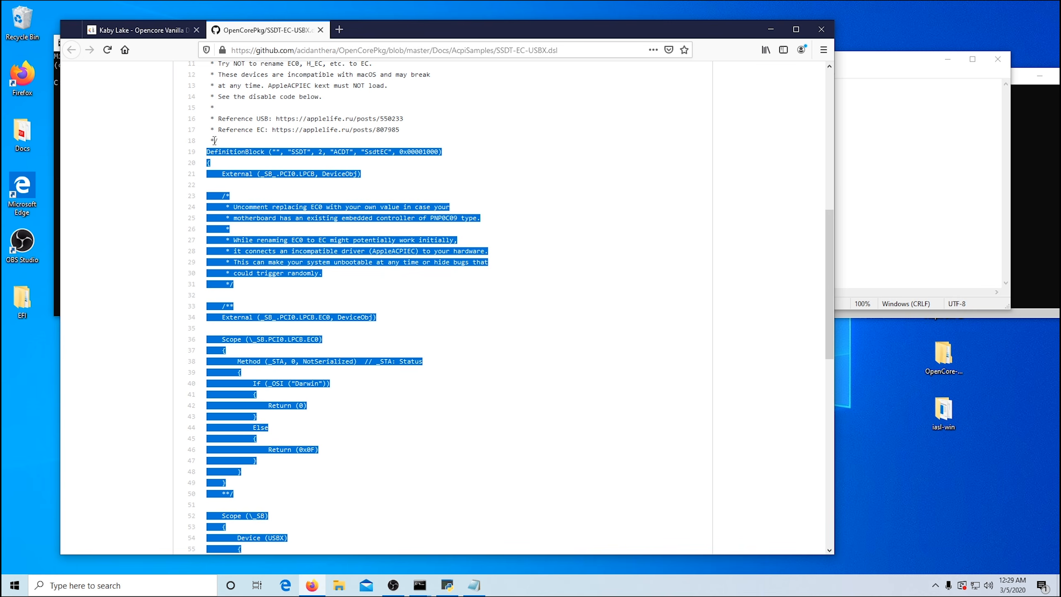
right_click(232, 151)
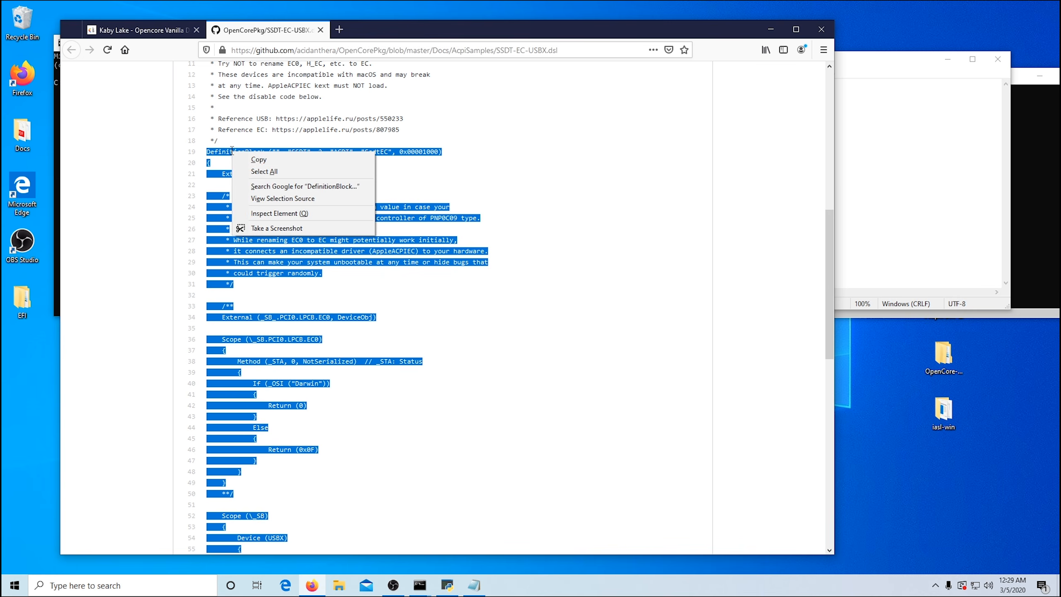
click(293, 158)
Step: Paste the code into the emptied Notepad document, save it as SSDT-EC-USBX.txt in the iasl-win folder, and close Notepad
key(alt+Tab)
right_click(799, 109)
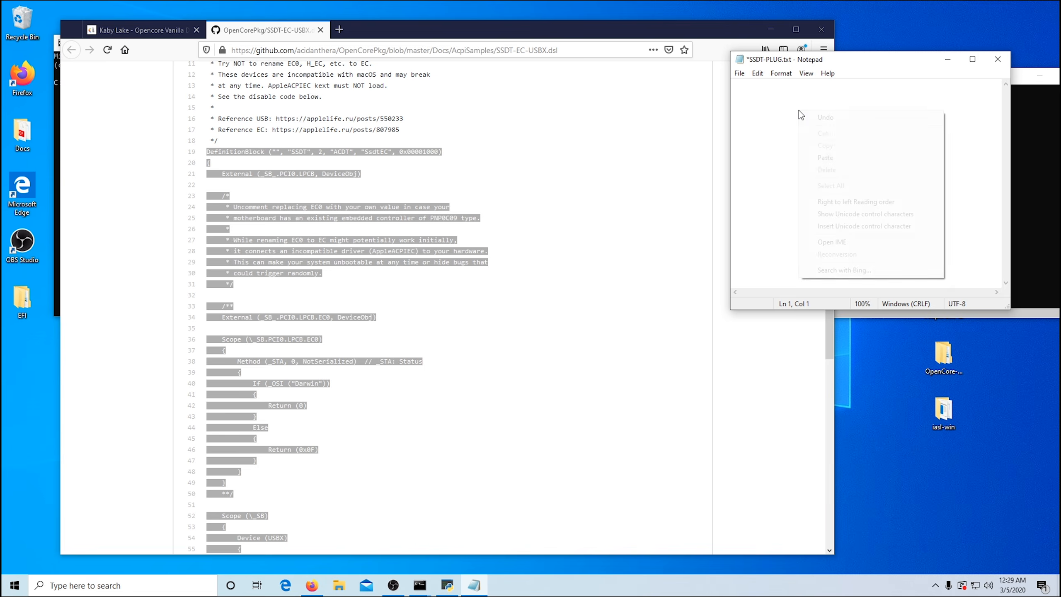
click(817, 157)
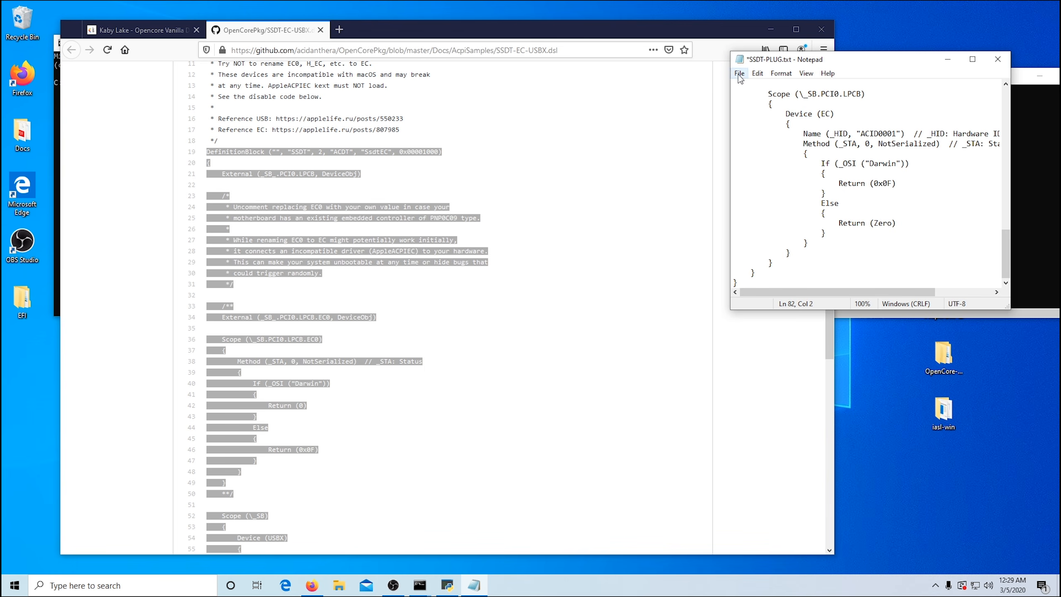
scroll(632, 148, up, 10)
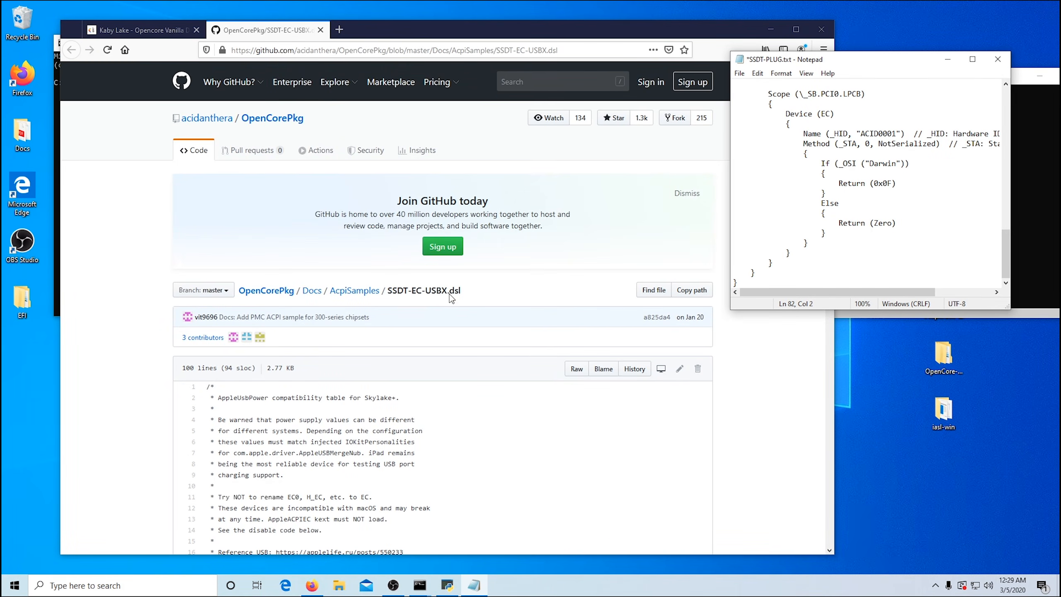
click(739, 73)
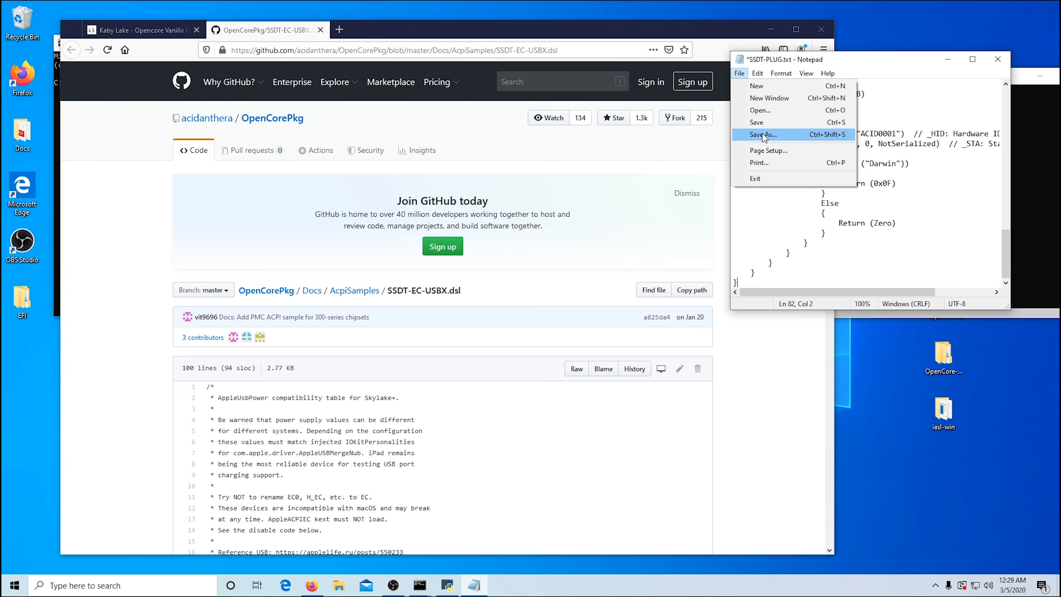
click(763, 134)
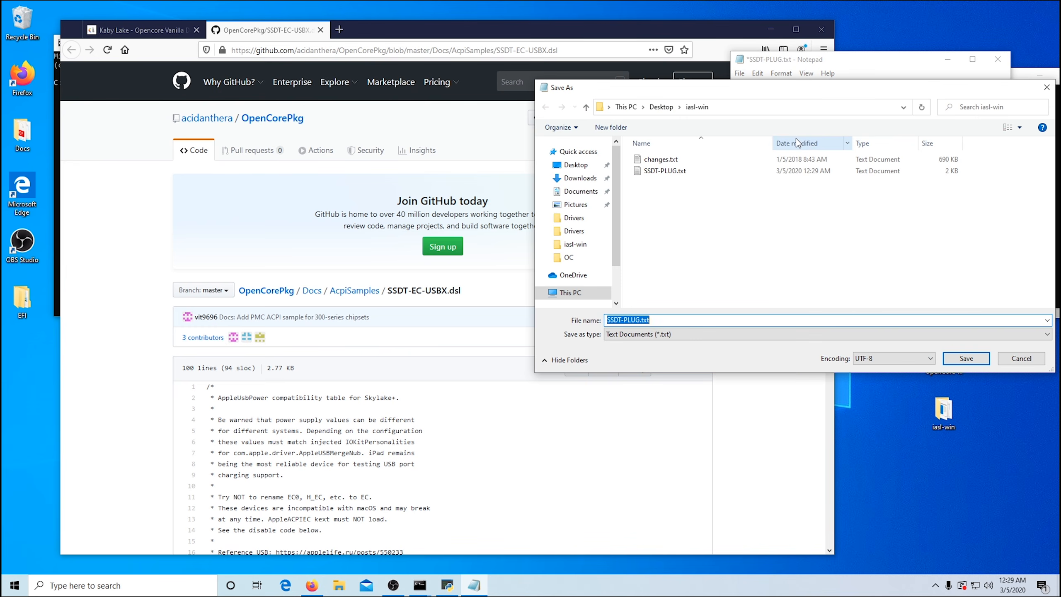
text(SSDT)
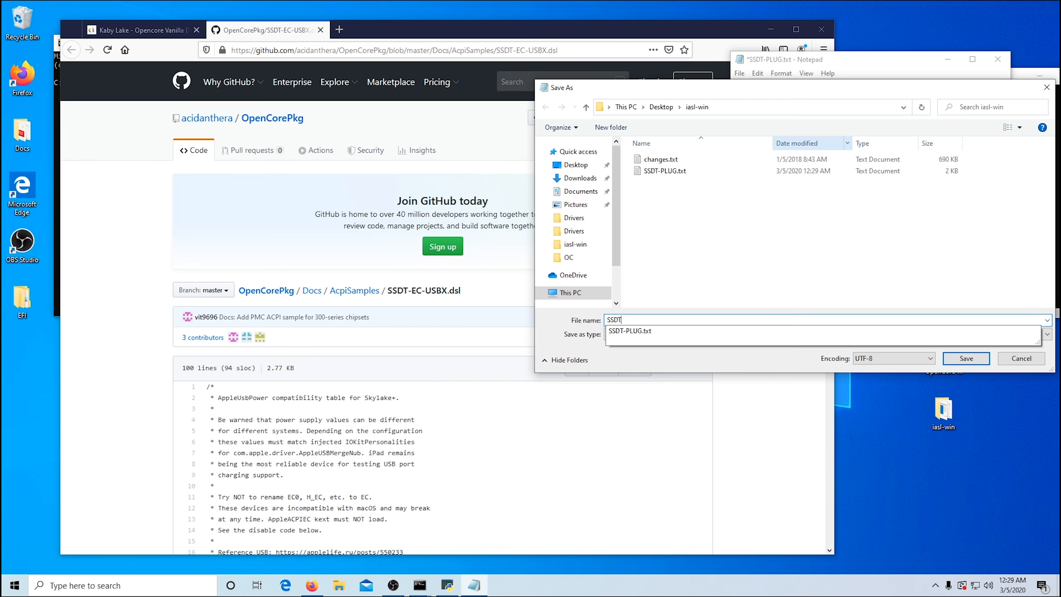
text(-EC)
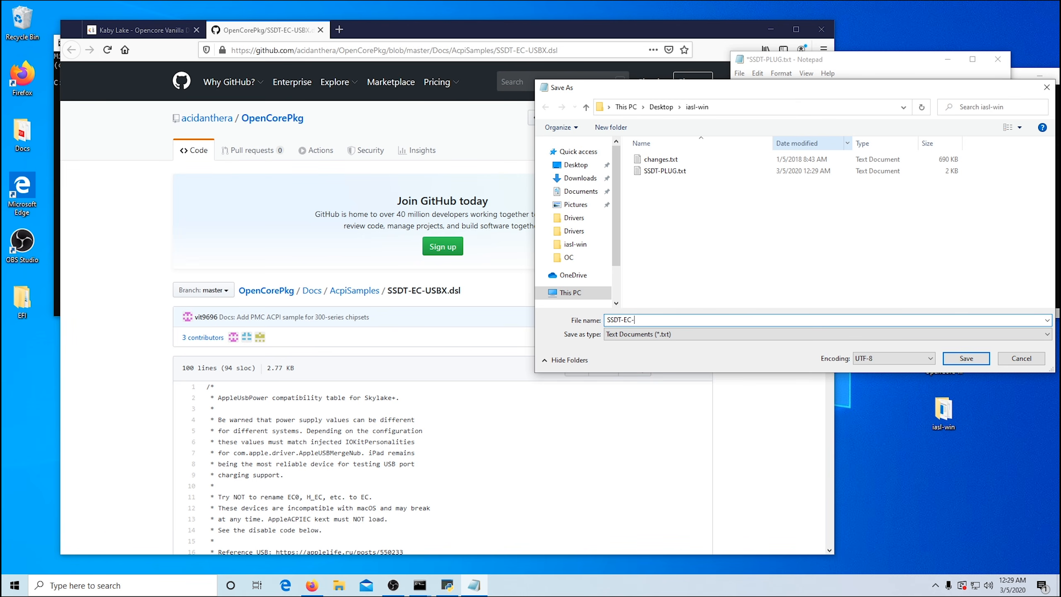
text(-USBX)
key(Return)
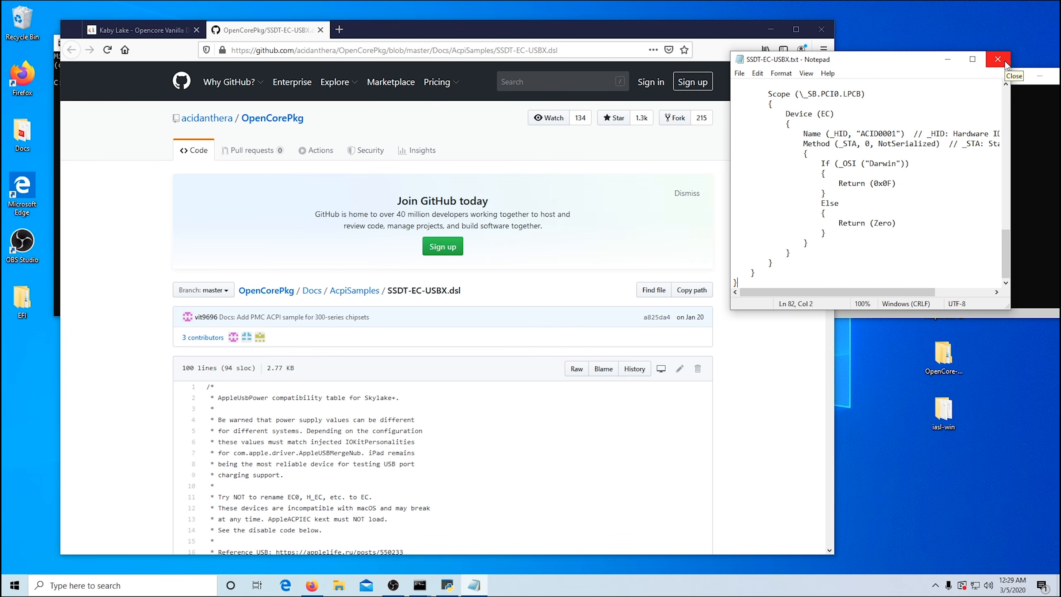
click(1004, 62)
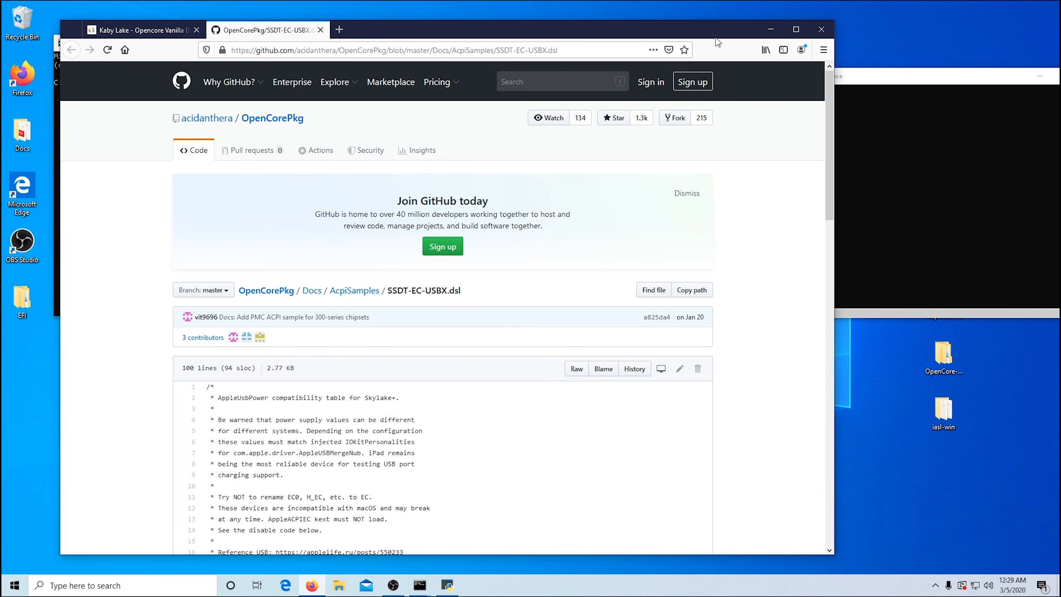
Step: Minimize Firefox, open the iasl-win folder from the desktop, and place its window beside the Command Prompt
click(768, 30)
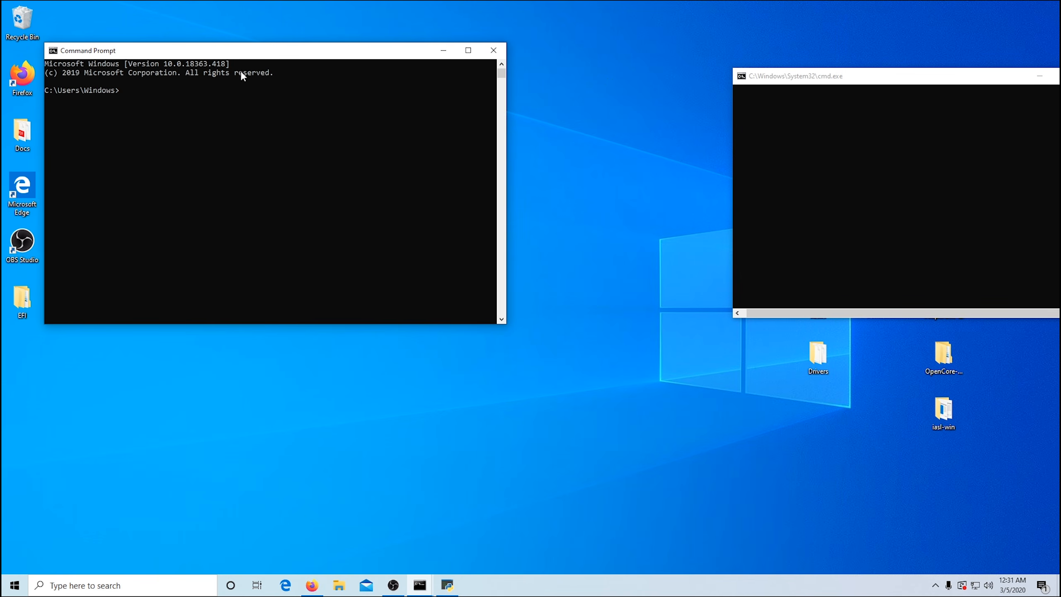
double_click(946, 415)
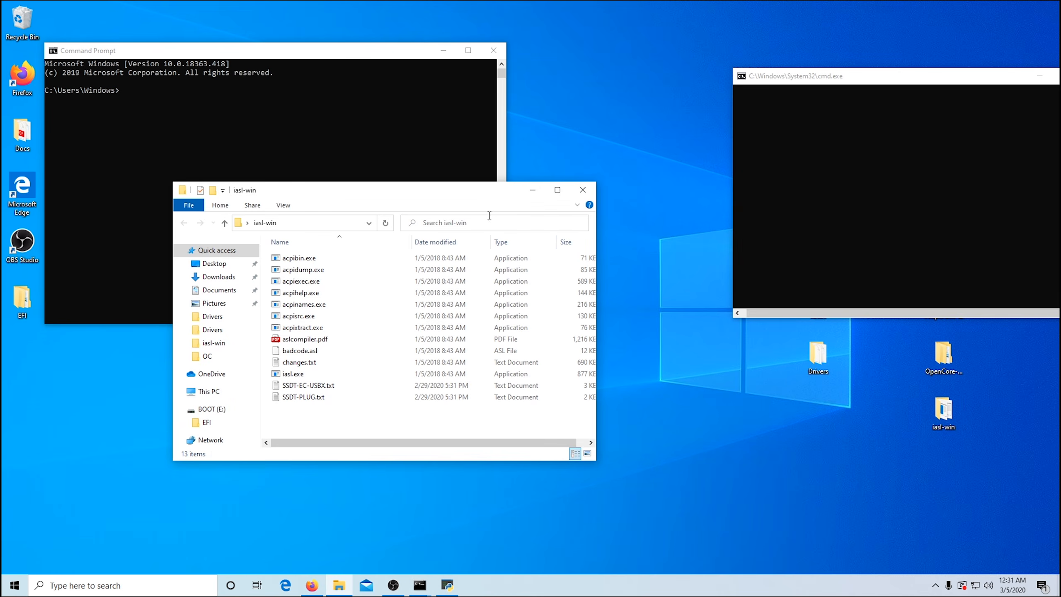
drag(413, 193, 820, 81)
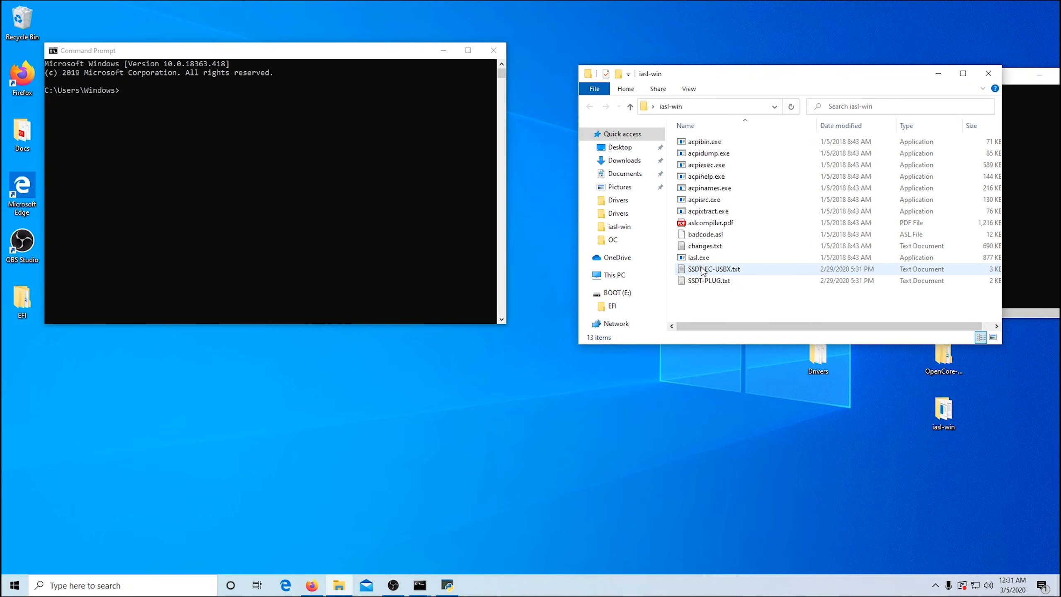
Step: Reopen SSDT-EC-USBX.txt in Notepad to review its Save As location and file type, and close it without saving
click(156, 593)
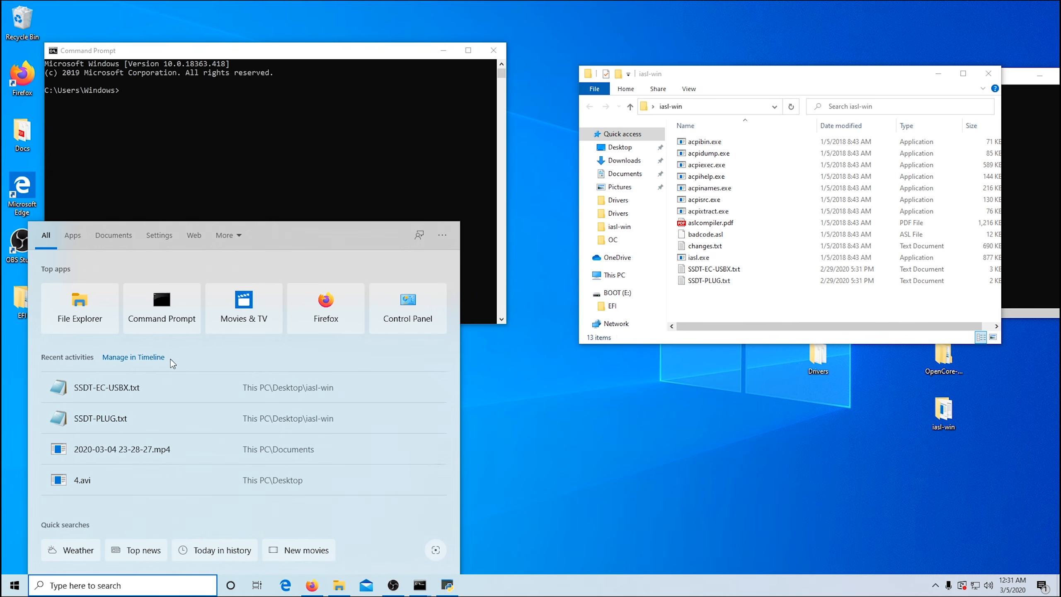
click(163, 388)
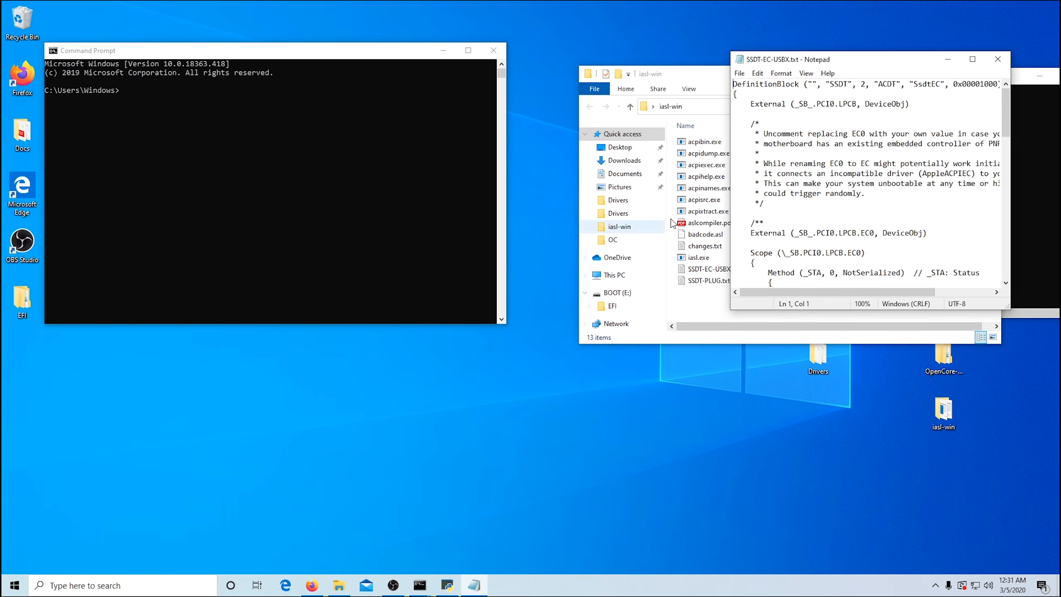
click(739, 73)
click(756, 138)
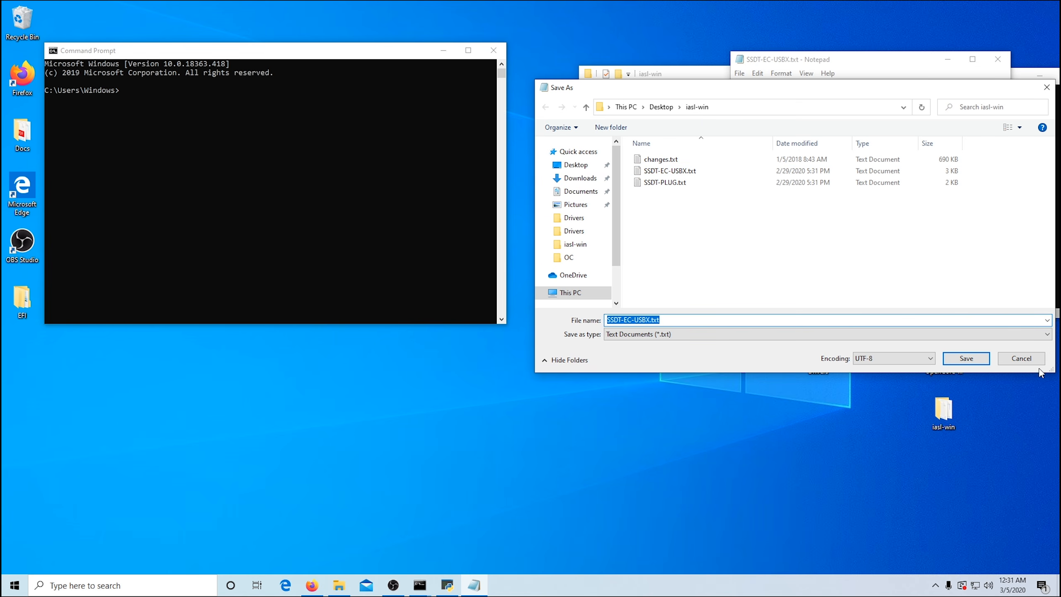
click(1021, 358)
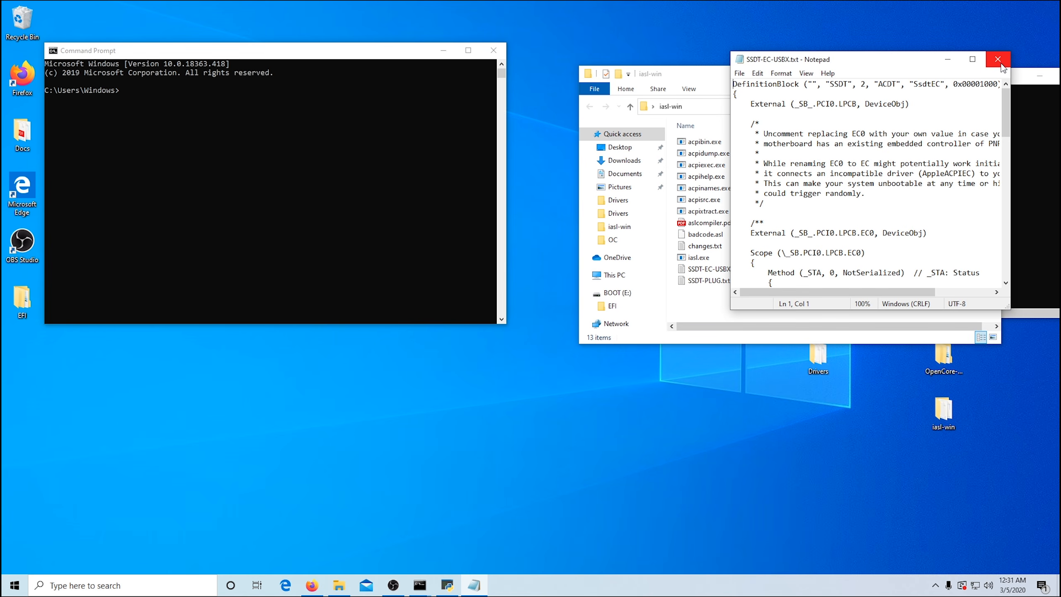
click(998, 60)
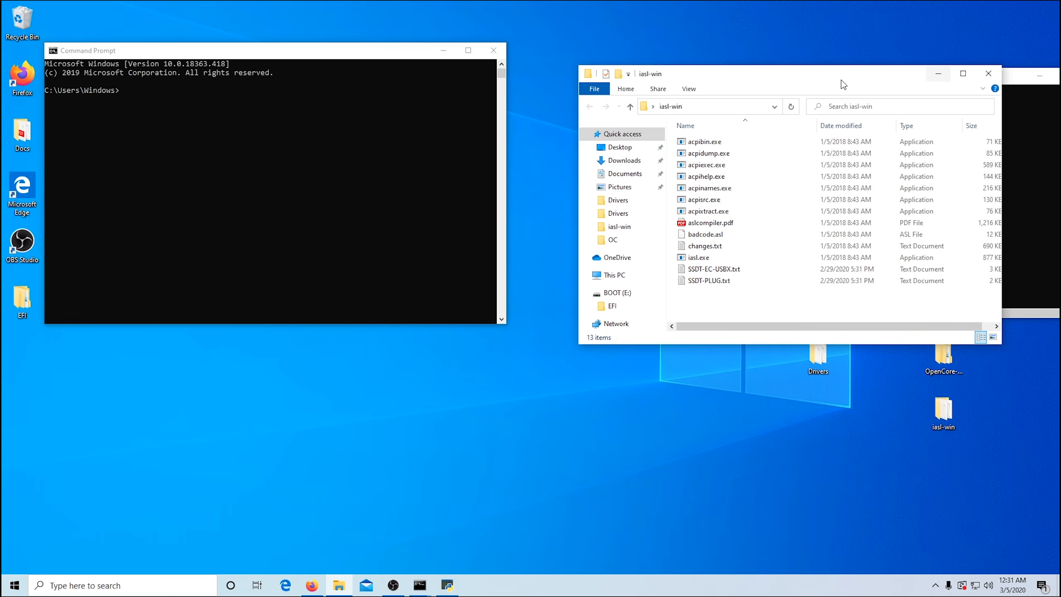
Step: Copy the path of iasl.exe from the iasl-win folder and paste it at the Command Prompt
drag(837, 82, 857, 73)
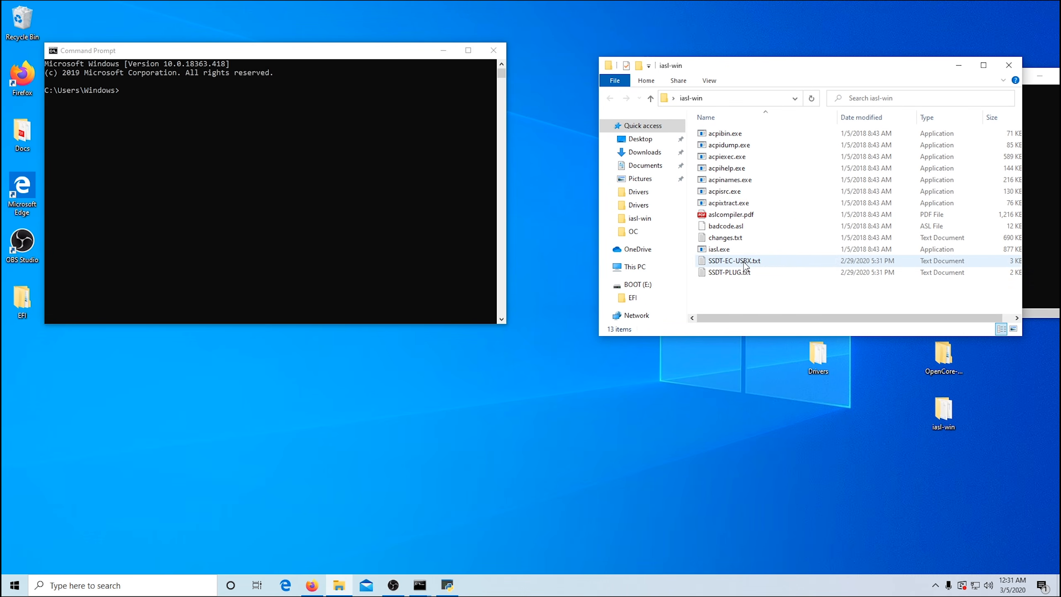
click(768, 250)
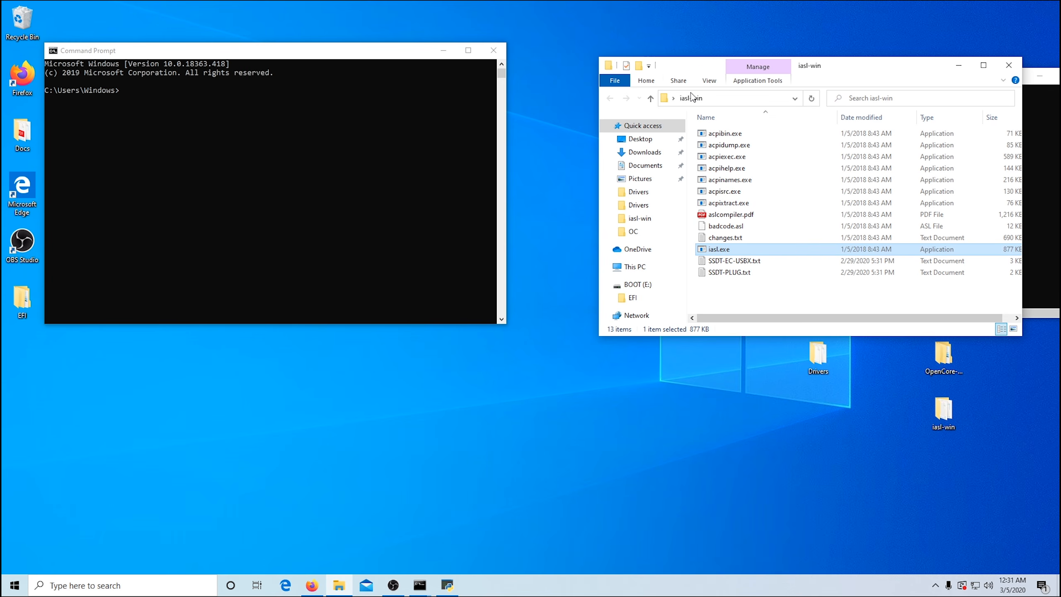
click(647, 82)
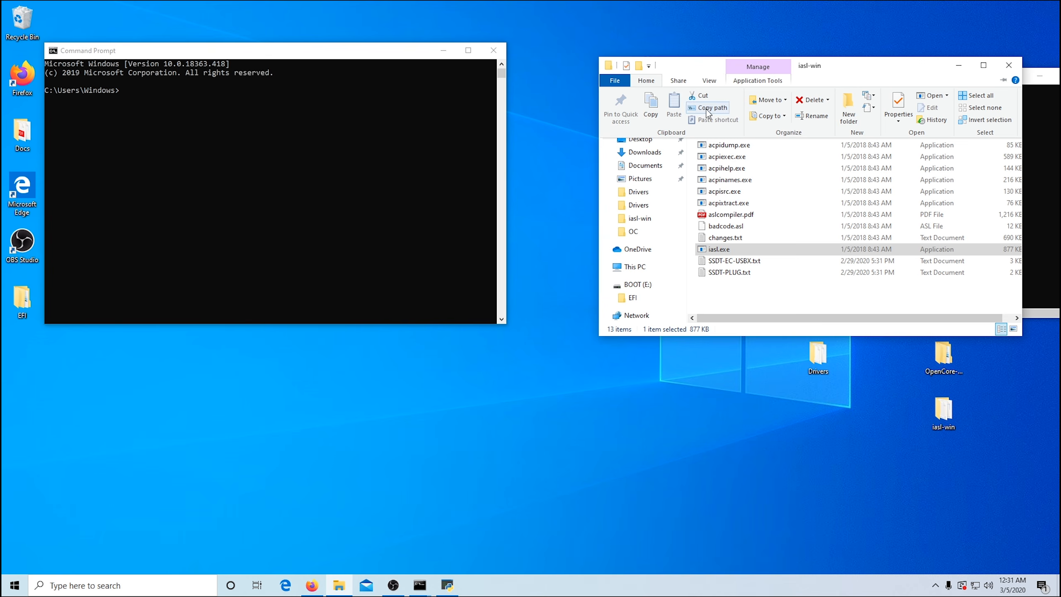
click(147, 102)
key(ctrl+v)
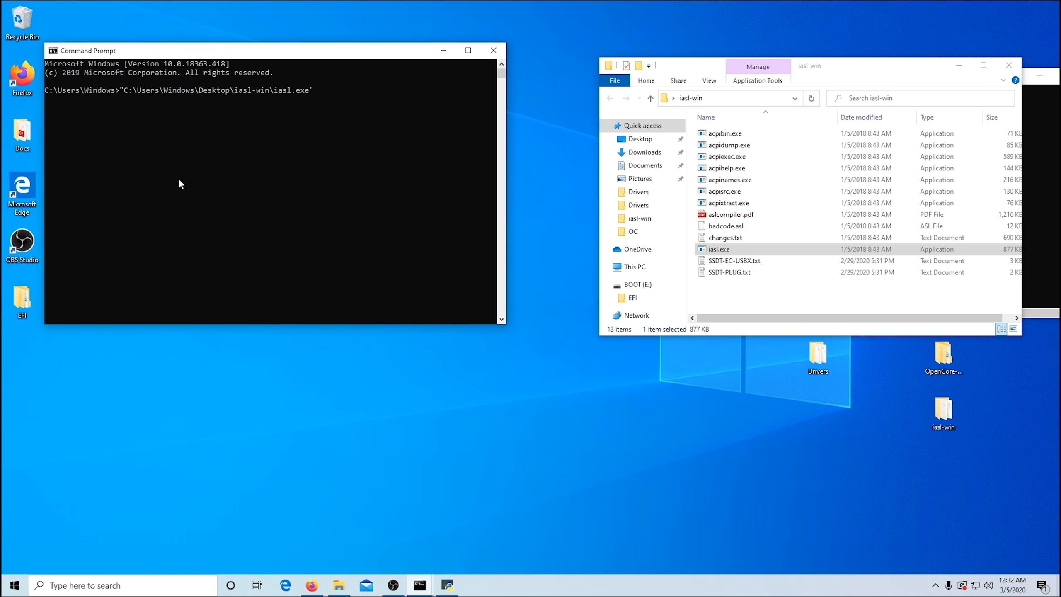
Step: Append the copied path of SSDT-EC-USBX.txt to the iasl.exe command and run it to compile the file
click(784, 262)
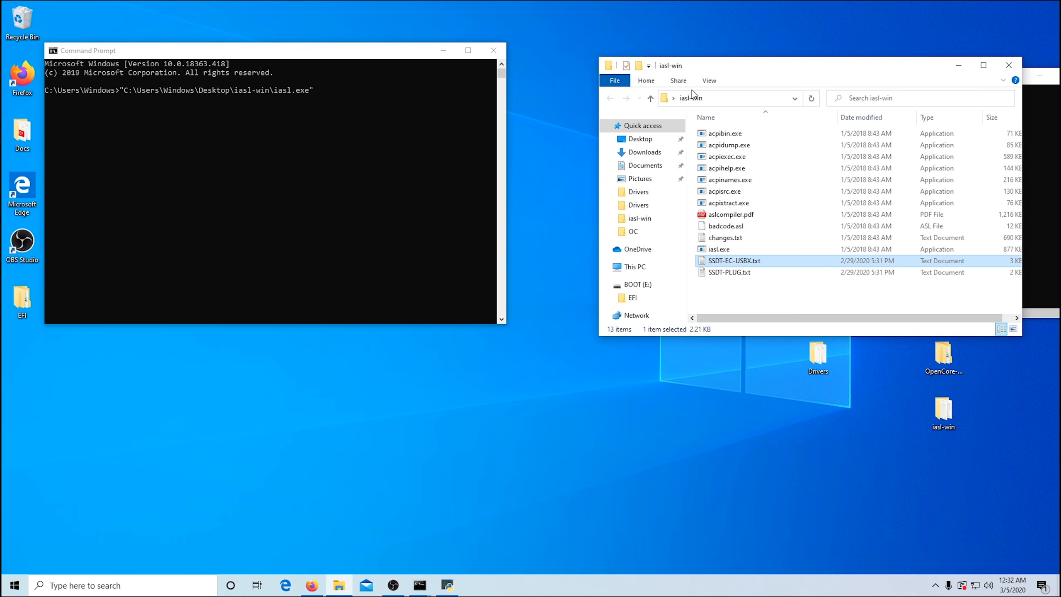
click(647, 80)
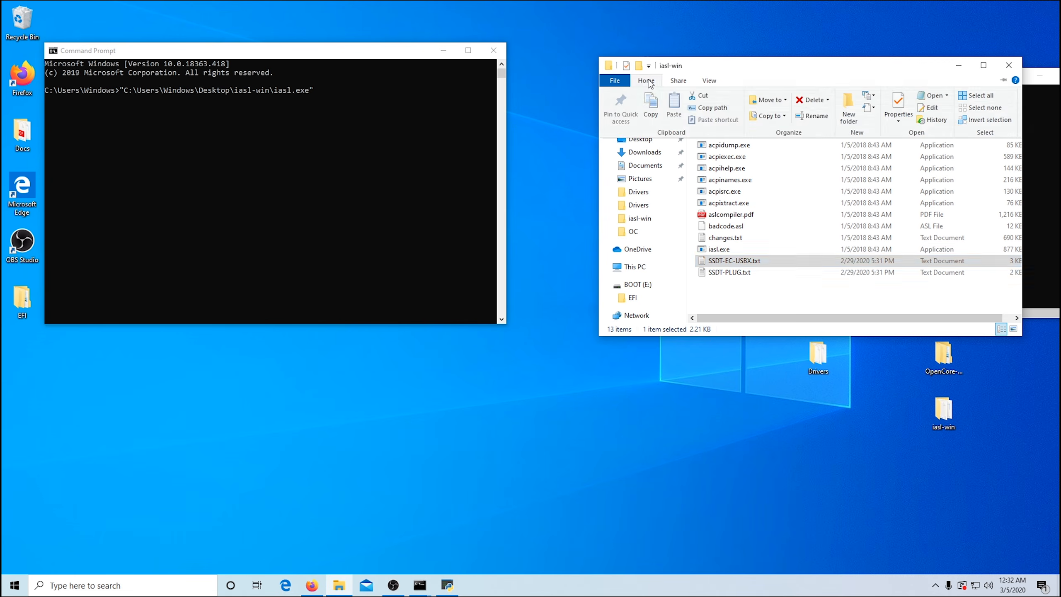
click(706, 105)
click(363, 93)
text("C:\Users\Windows\Desktop\iasl-win\SSDT-EC-USBX.txt")
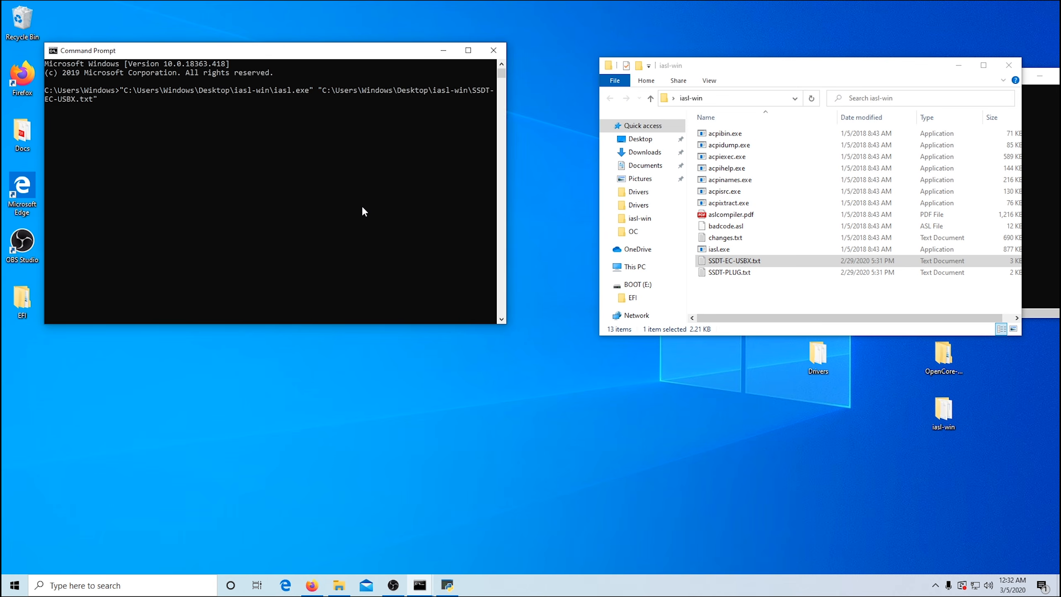
key(Return)
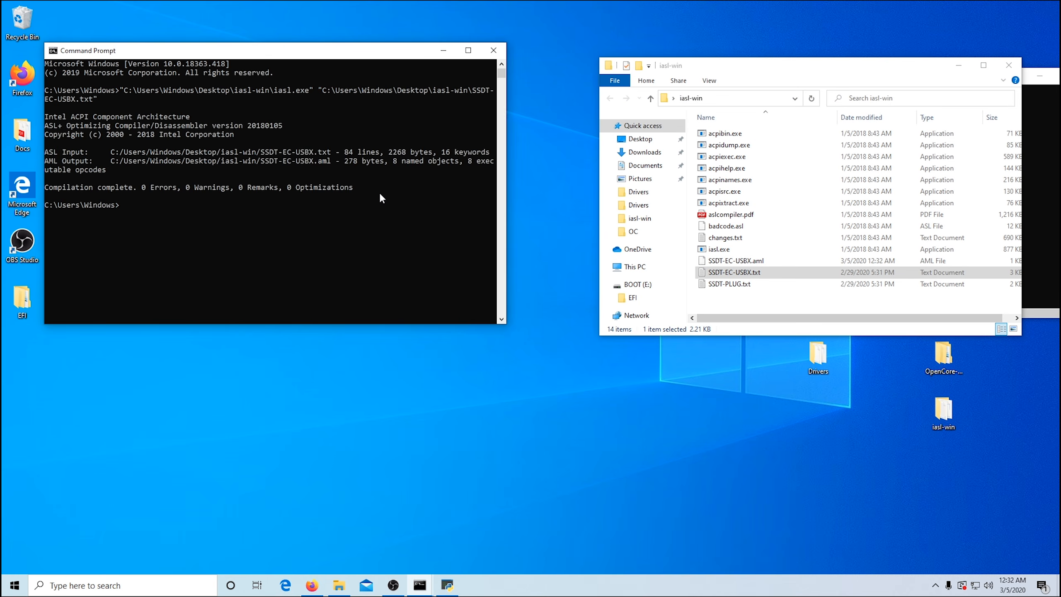
Step: Copy the iasl.exe path again and paste it at the new Command Prompt line for the second compilation
click(775, 250)
click(647, 81)
click(714, 107)
click(174, 212)
right_click(174, 212)
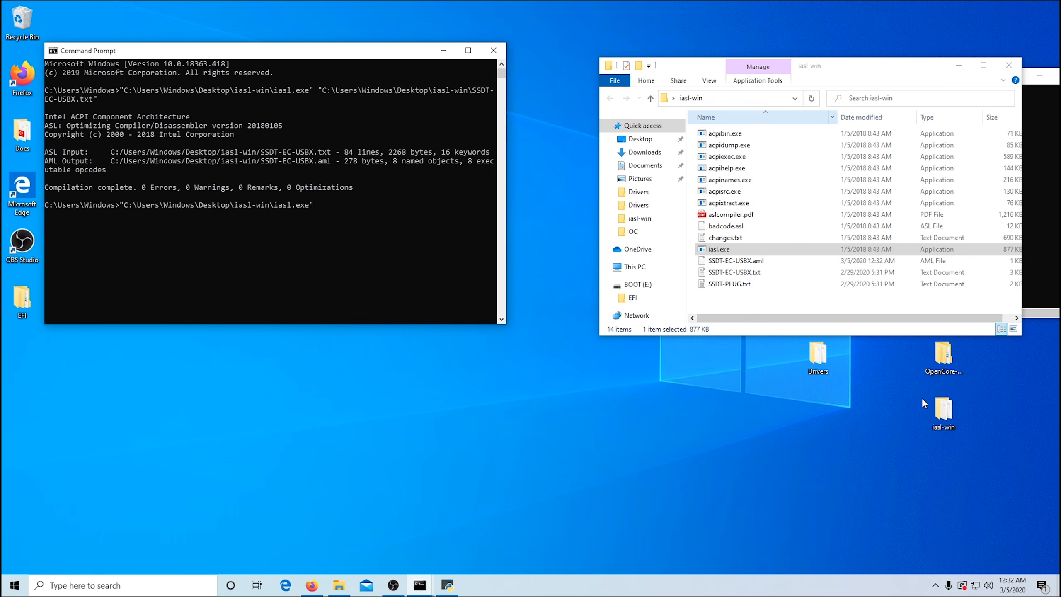
Step: Append the copied path of SSDT-PLUG.txt to the command, run it to compile the file, and close the Command Prompt
click(746, 284)
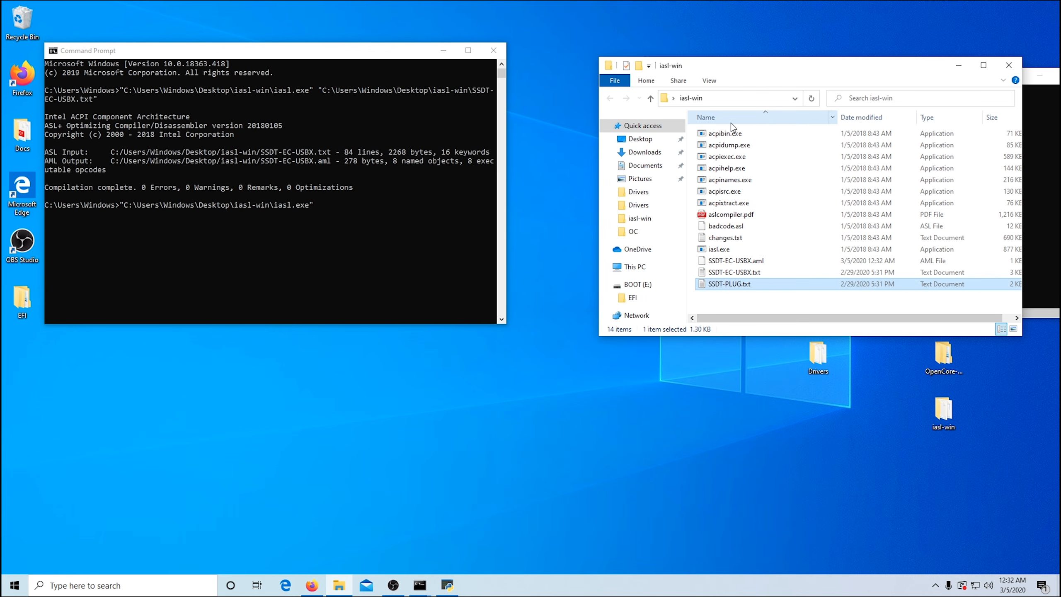
click(646, 80)
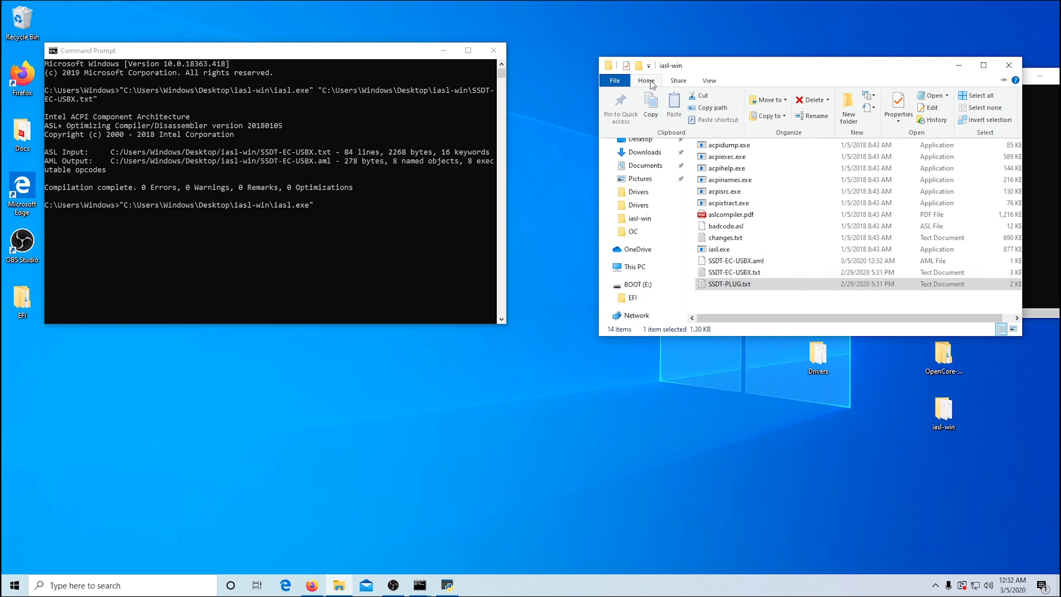
click(722, 109)
click(365, 206)
key(ctrl+v)
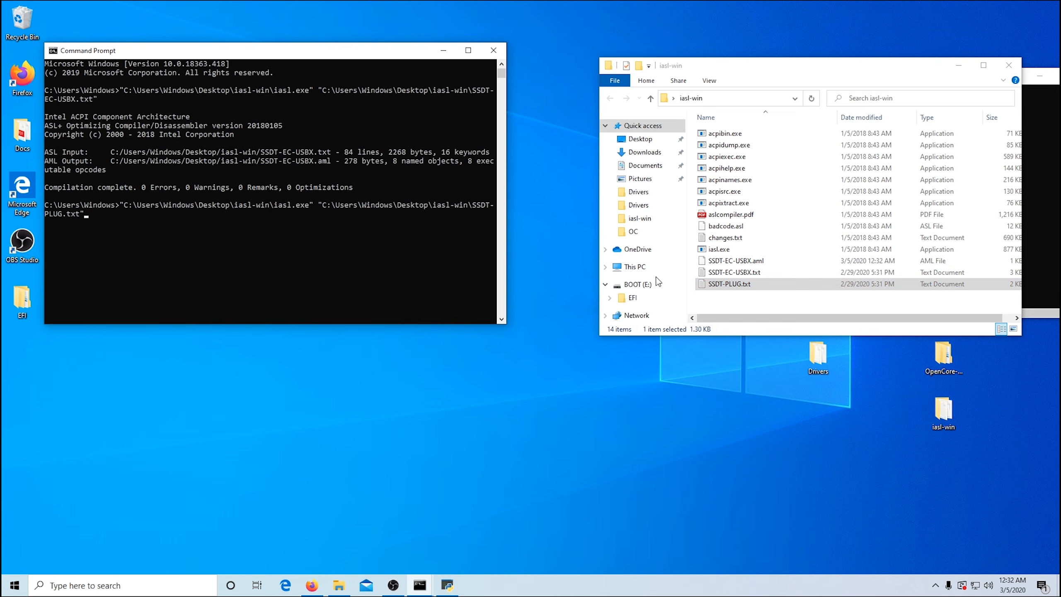
key(Return)
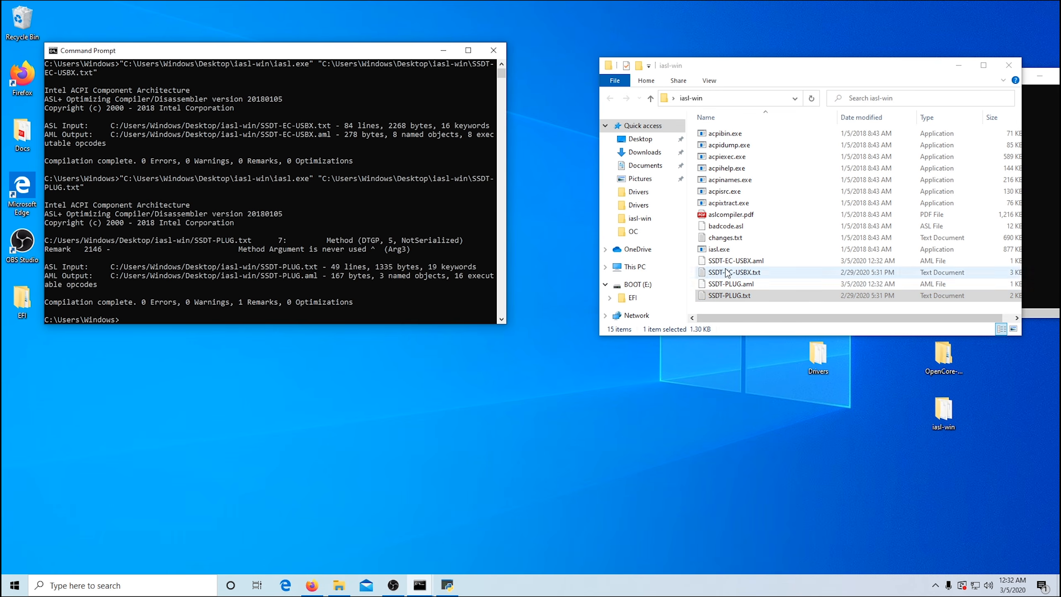
click(492, 51)
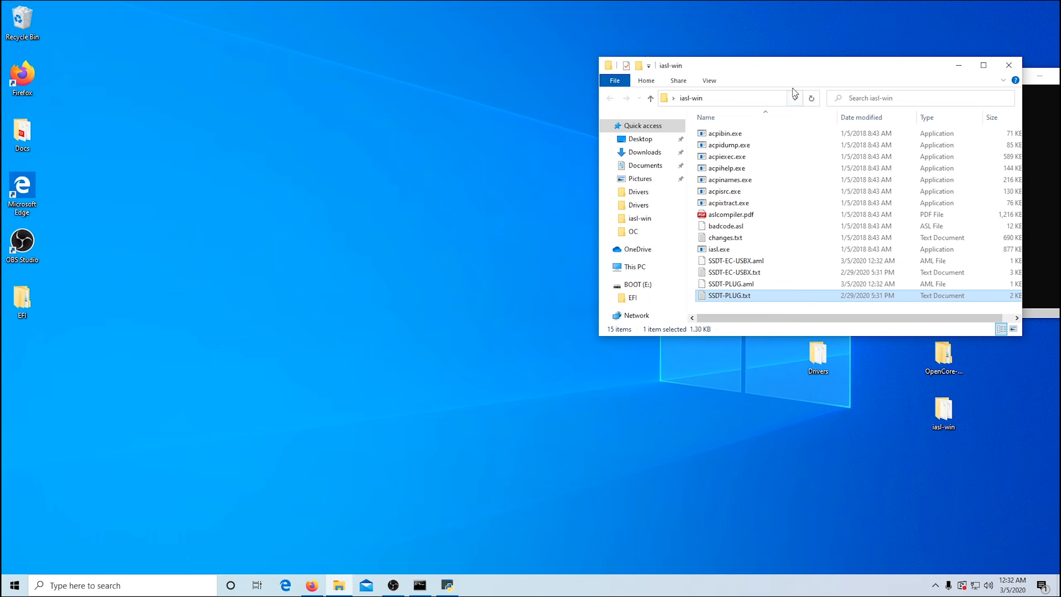
Step: Open the BOOT (E:) drive in a new window beside iasl-win and go to its EFI\OC\ACPI folder
mouse_move(809, 70)
mouse_down()
mouse_move(532, 21)
mouse_move(818, 74)
mouse_up()
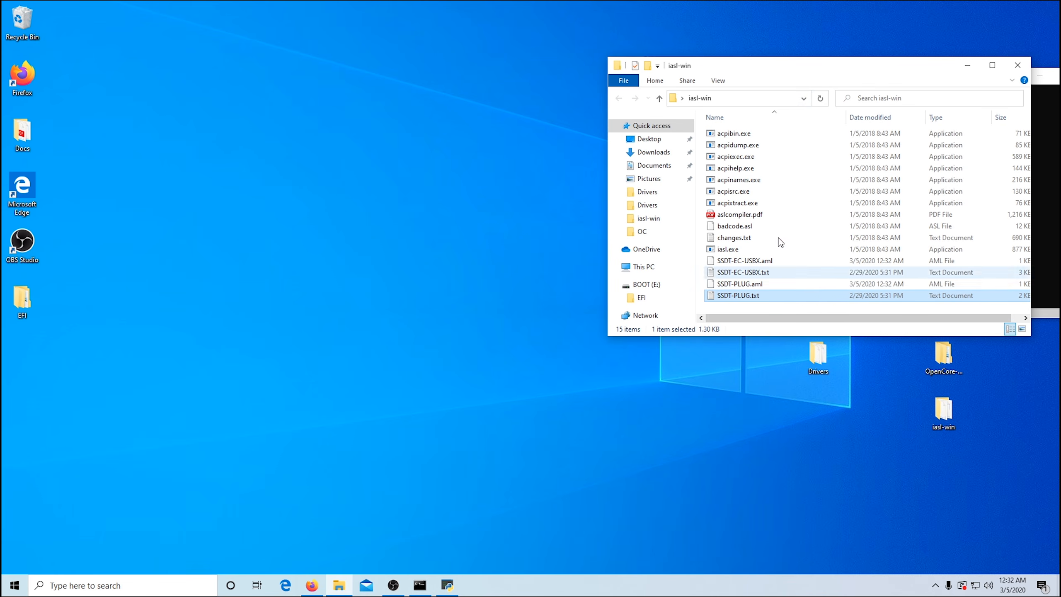
right_click(646, 288)
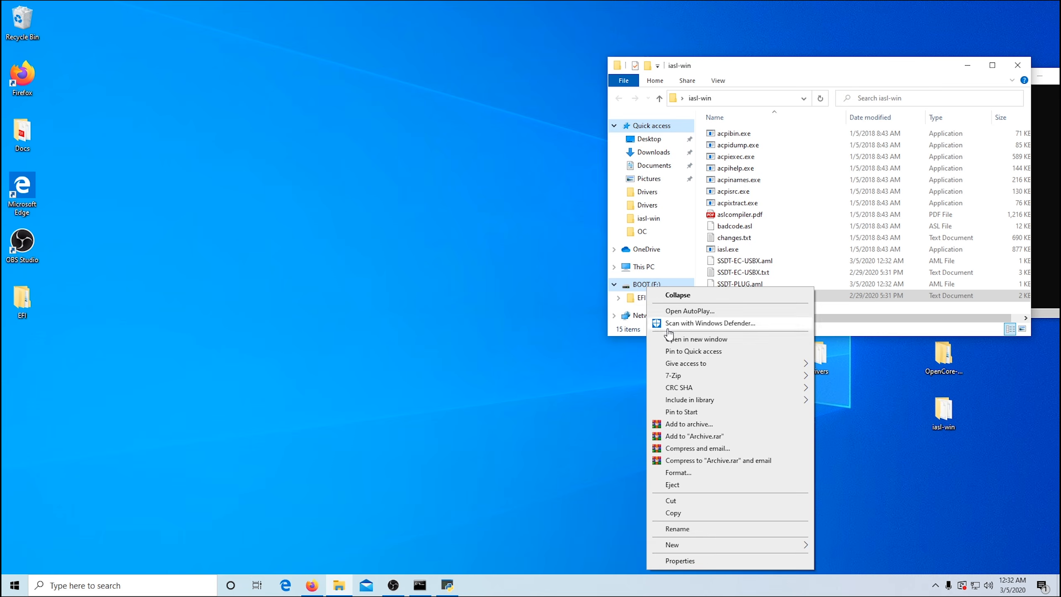
click(689, 339)
drag(869, 82, 338, 50)
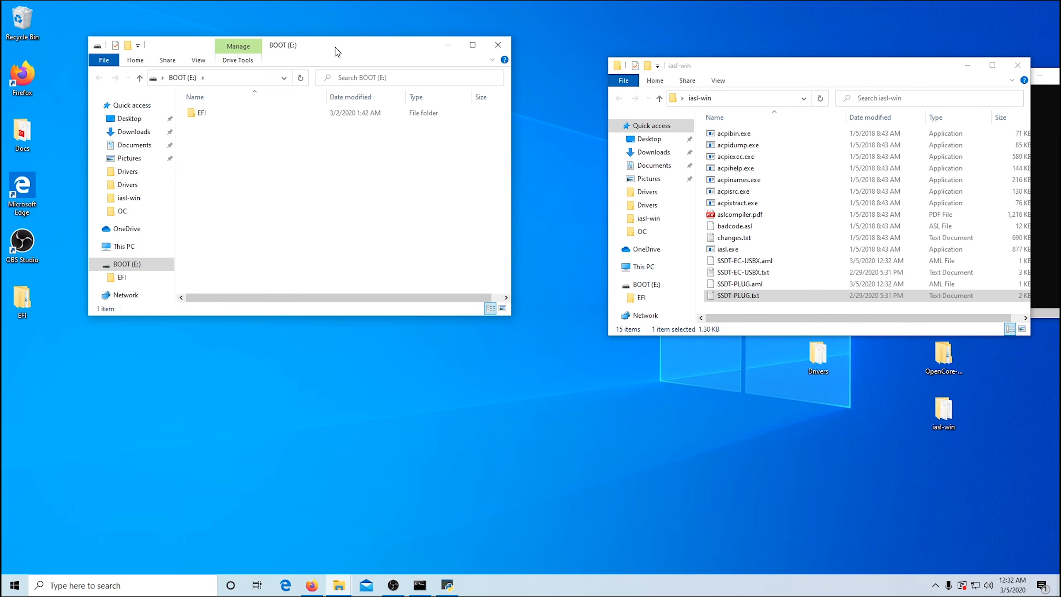
double_click(202, 114)
double_click(202, 125)
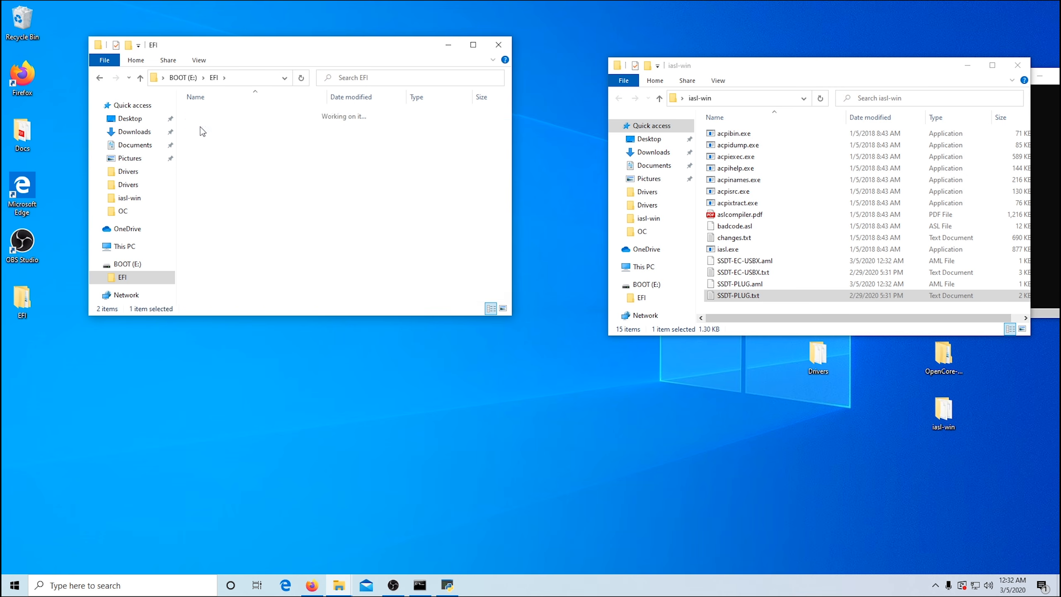
double_click(207, 117)
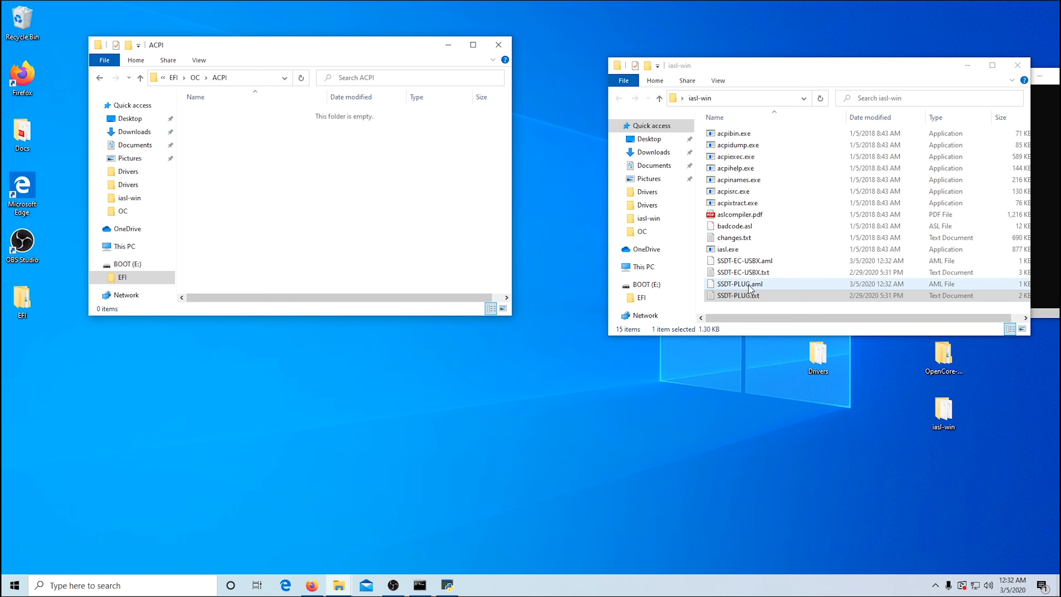
Step: Copy SSDT-PLUG.aml and SSDT-EC-USBX.aml from iasl-win into the USB's ACPI folder, and close all open windows
drag(744, 289, 296, 202)
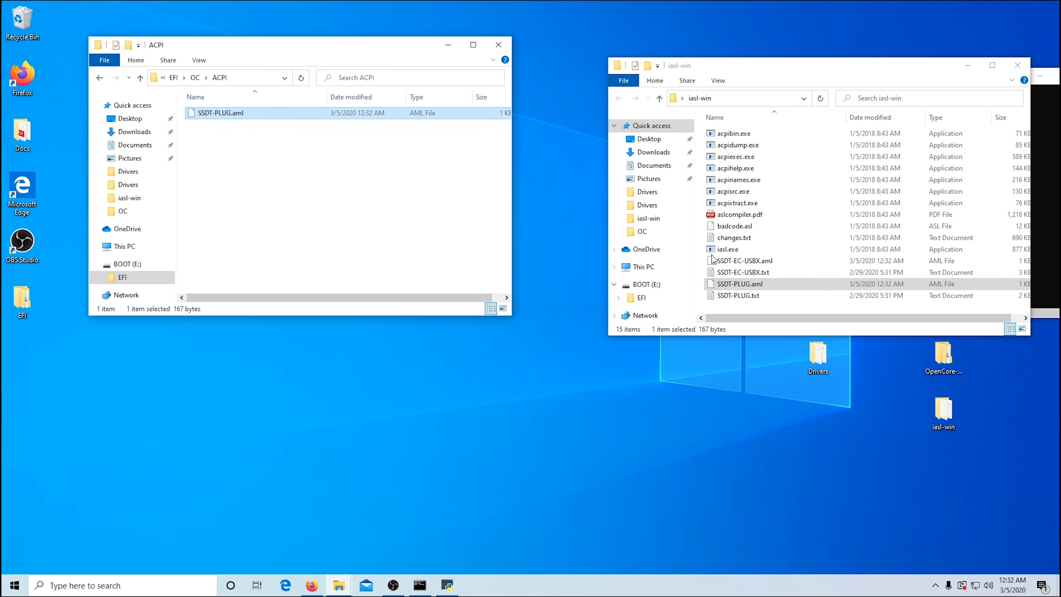
drag(722, 260, 215, 205)
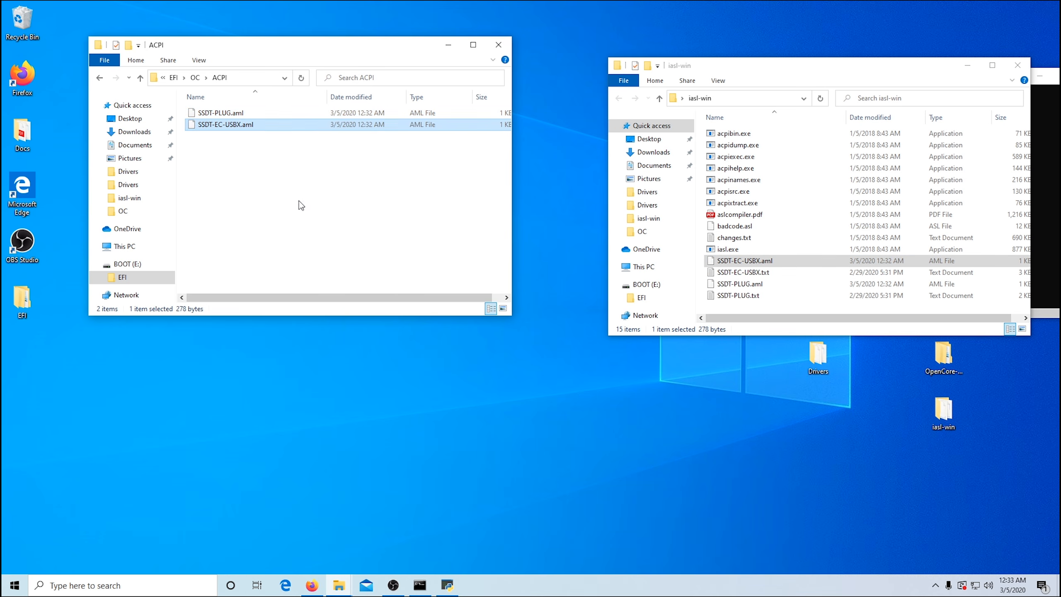
click(1017, 65)
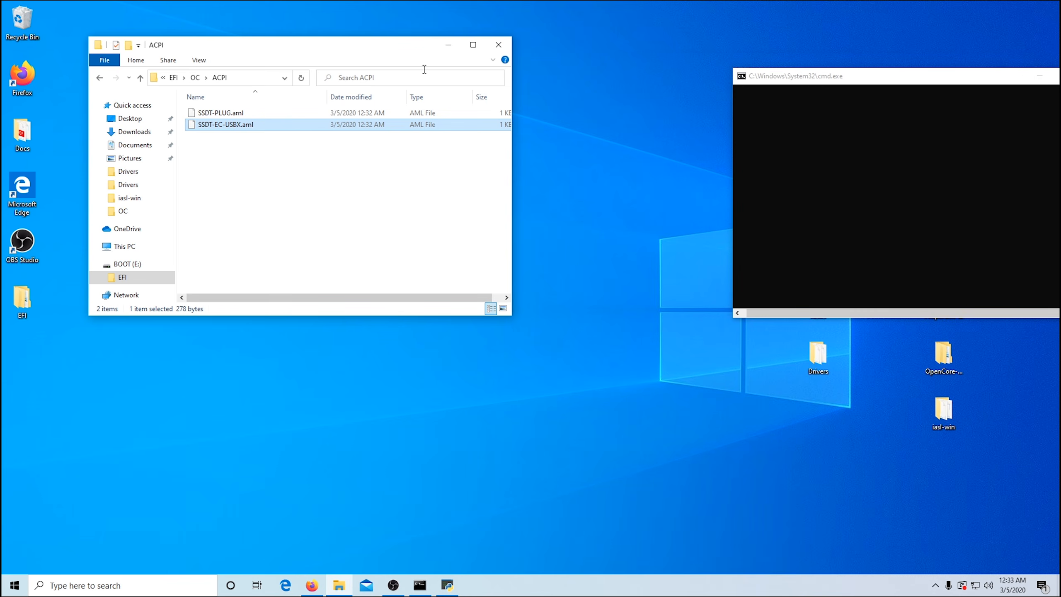
drag(895, 87, 737, 89)
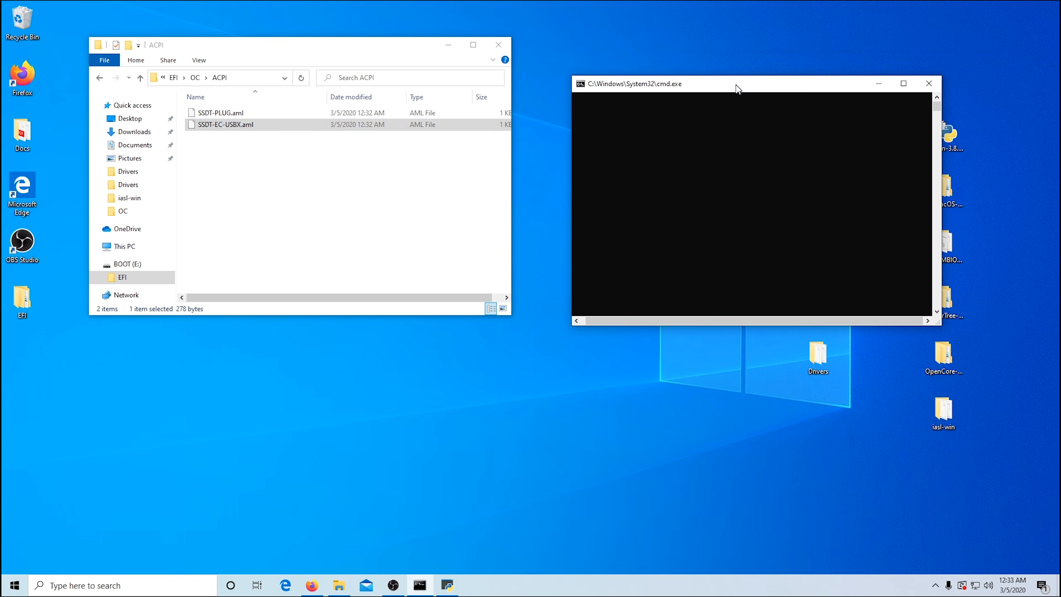
click(923, 86)
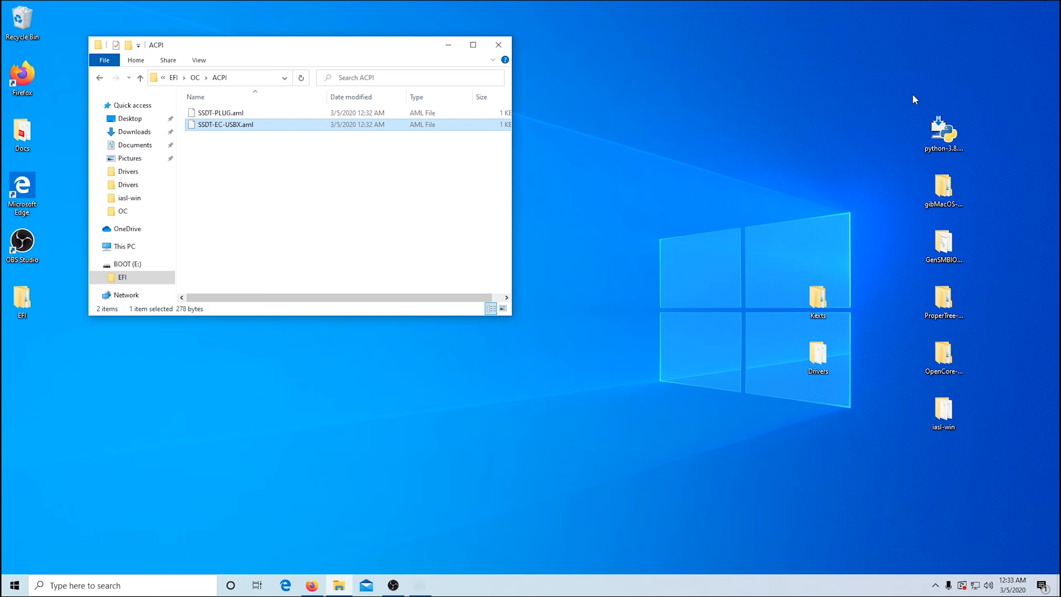
click(499, 44)
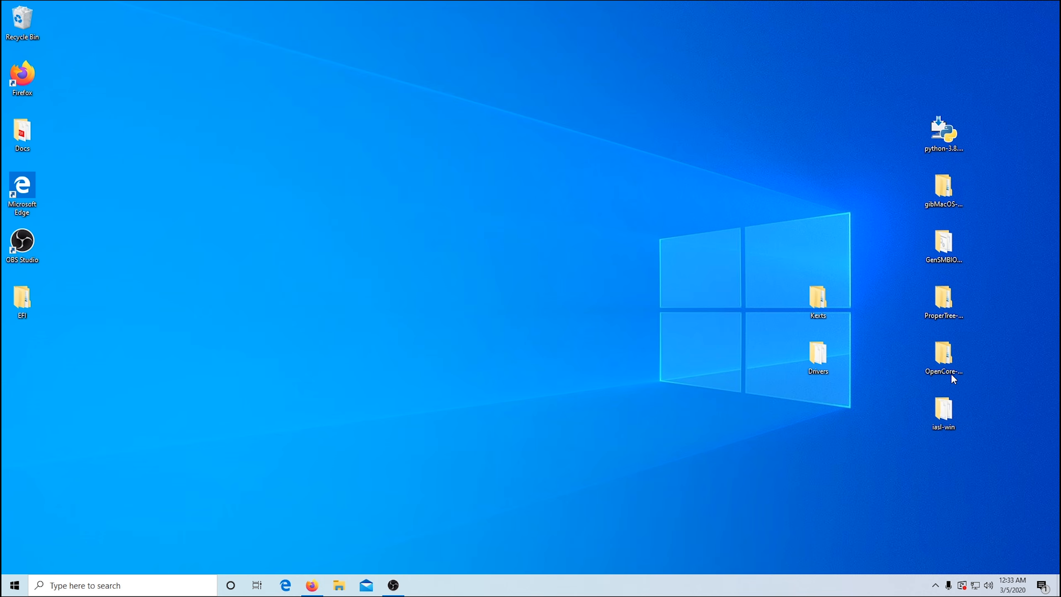
Step: Open the inner ProperTree-master folder from the desktop and run ProperTree.bat as administrator
double_click(958, 309)
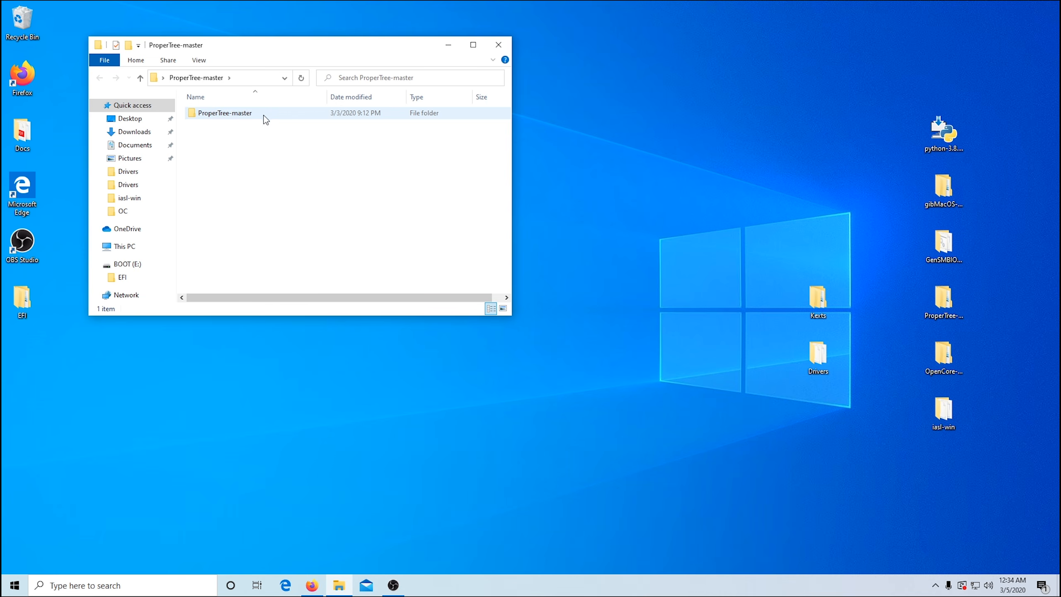
double_click(241, 116)
click(239, 148)
right_click(240, 148)
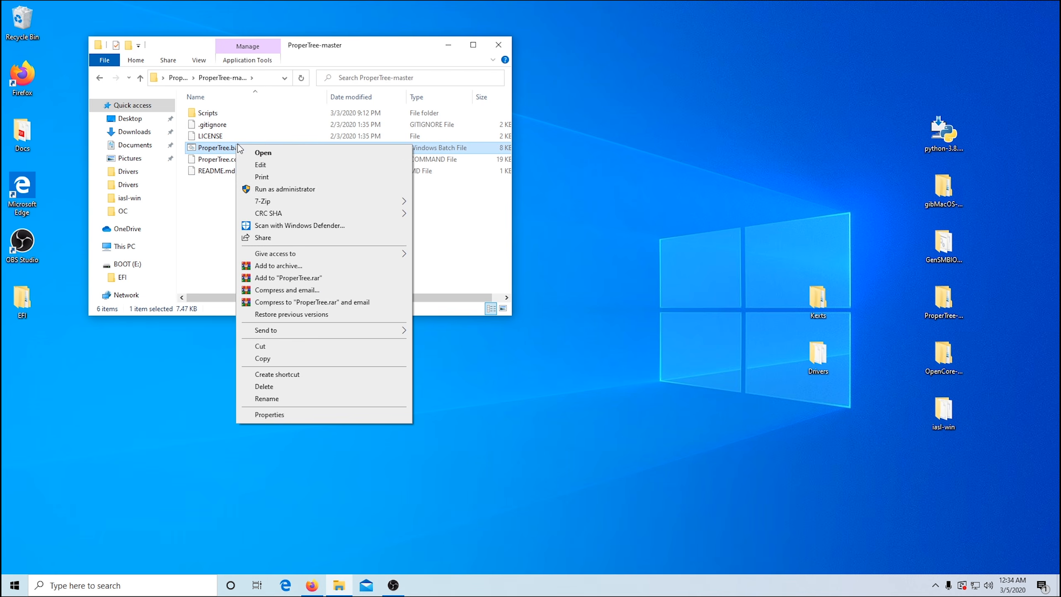
click(278, 189)
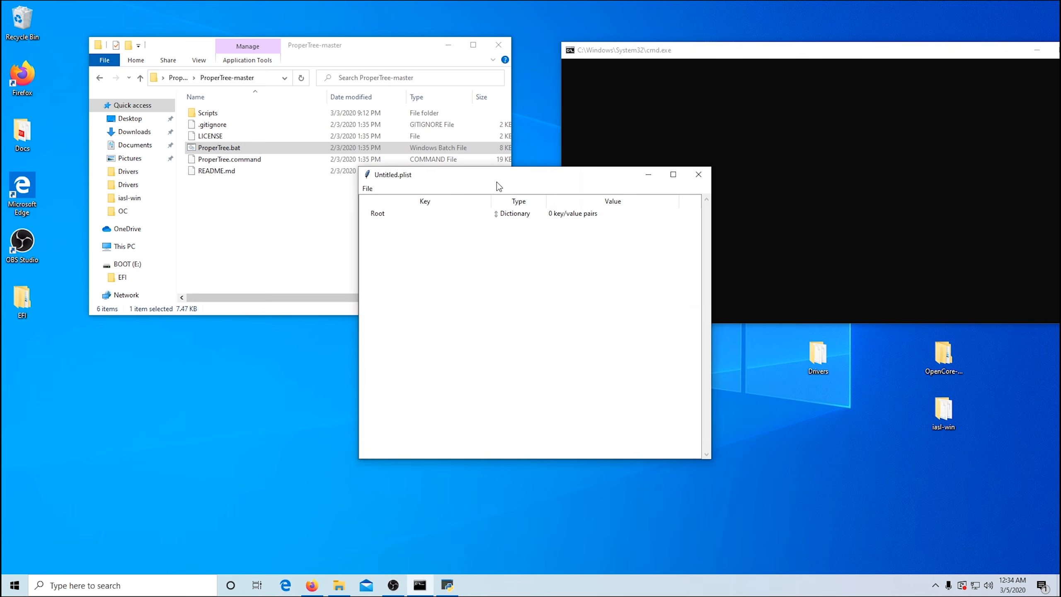
drag(497, 182, 466, 224)
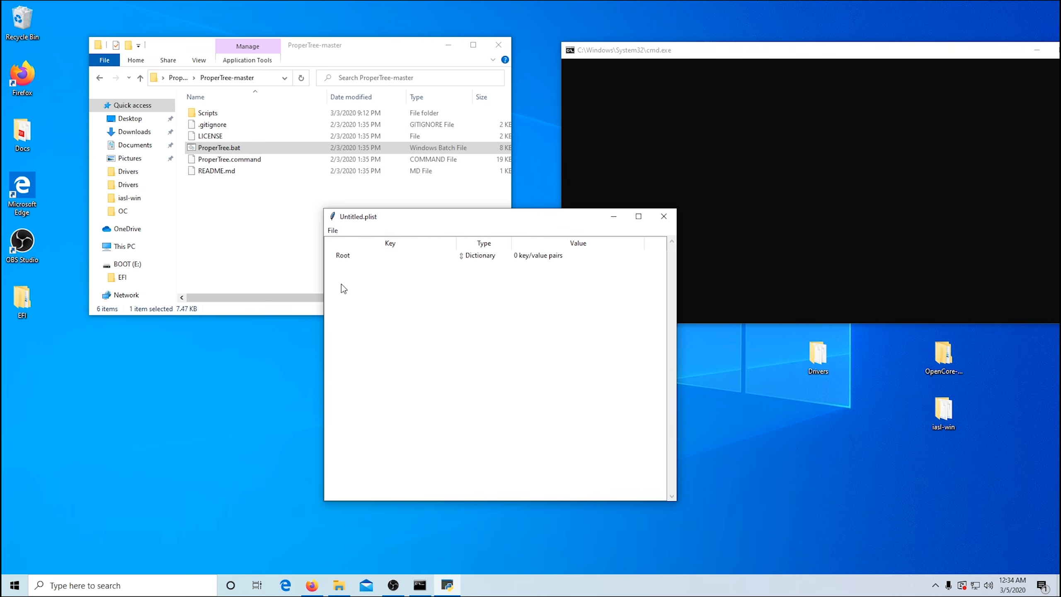
Step: Open config.plist from the BOOT (E:) drive's EFI\OC folder in ProperTree
click(332, 231)
click(342, 253)
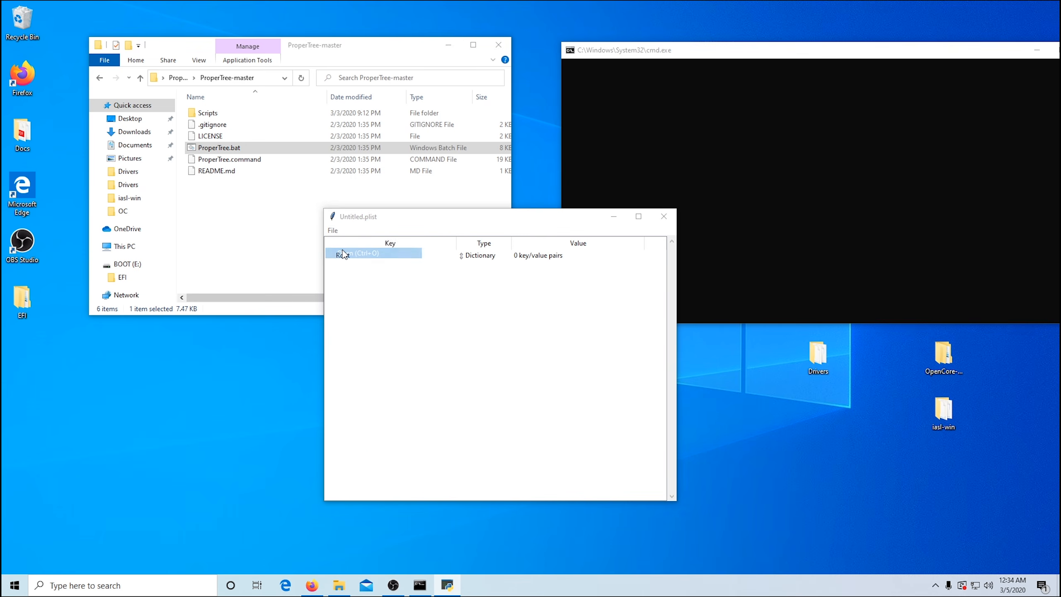
drag(339, 105, 601, 115)
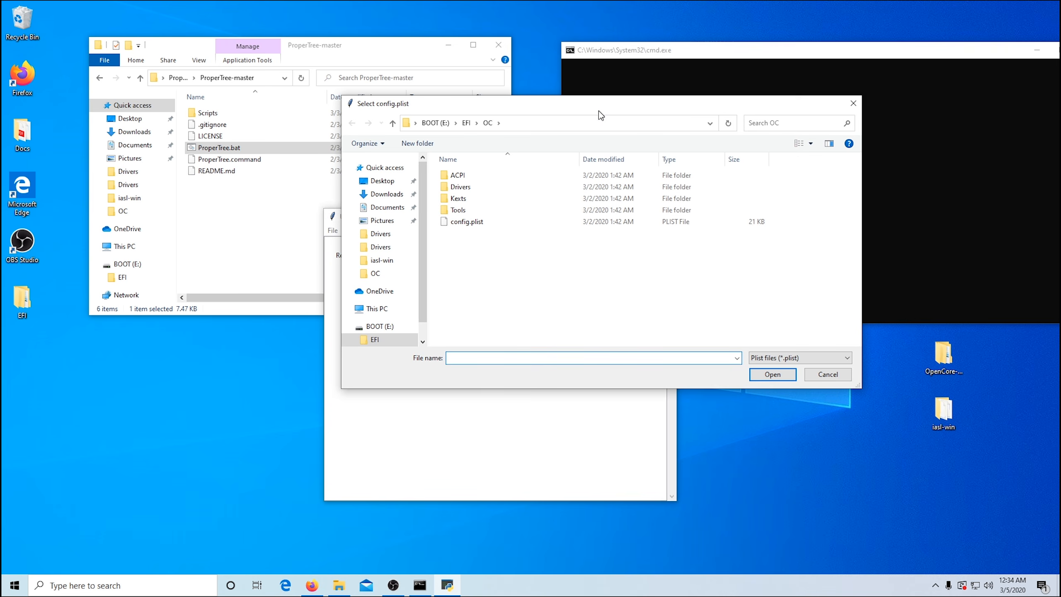
click(467, 223)
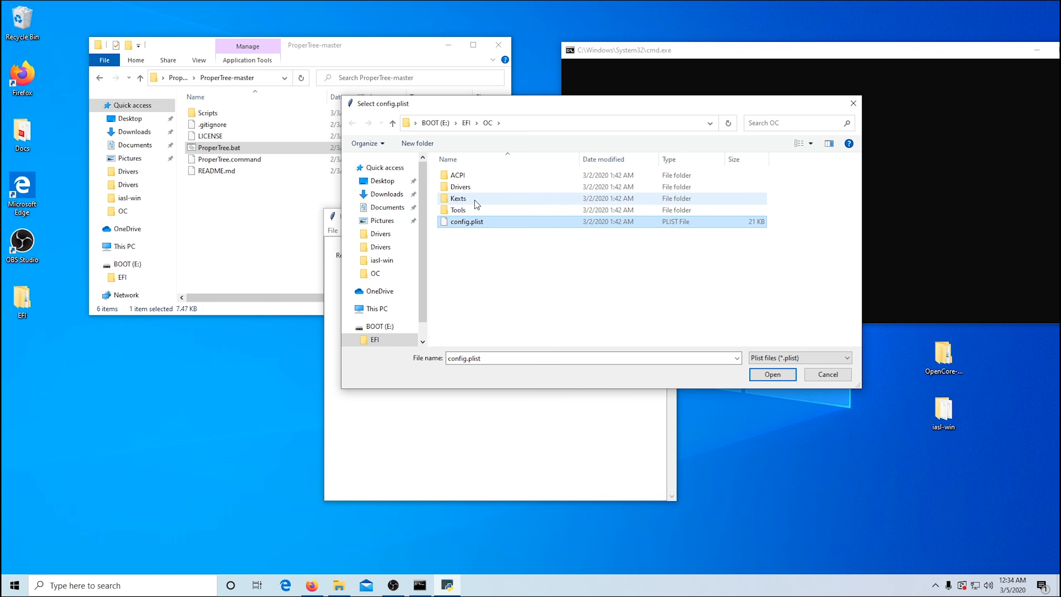
click(763, 375)
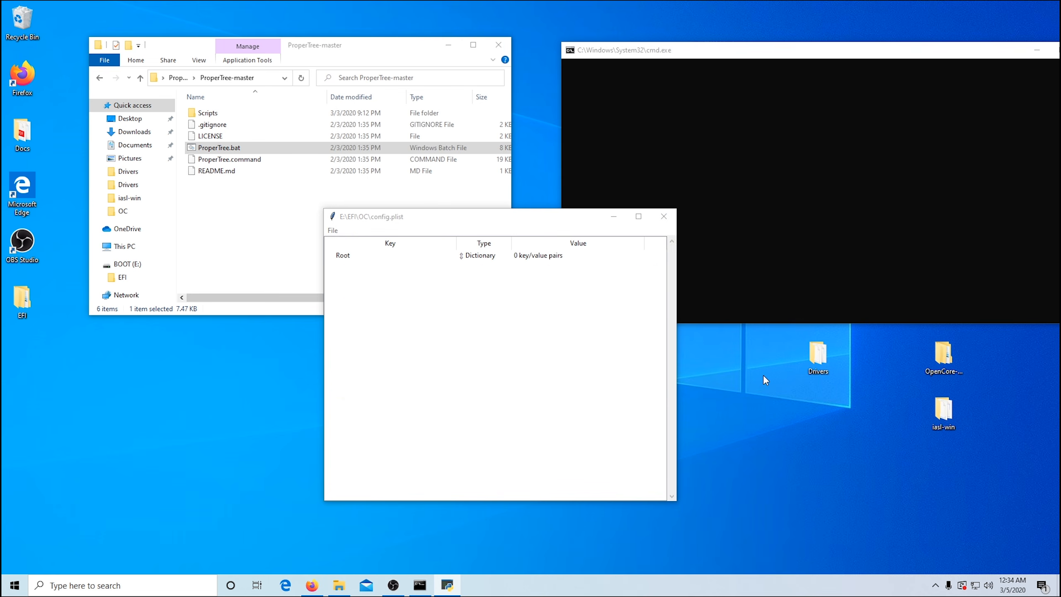
drag(543, 218, 599, 167)
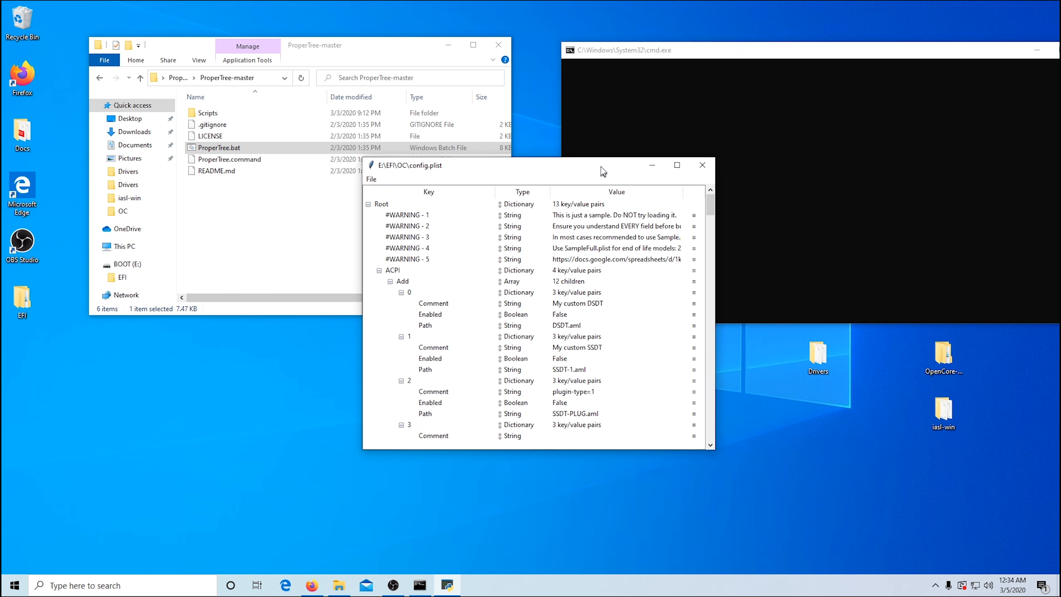
click(372, 175)
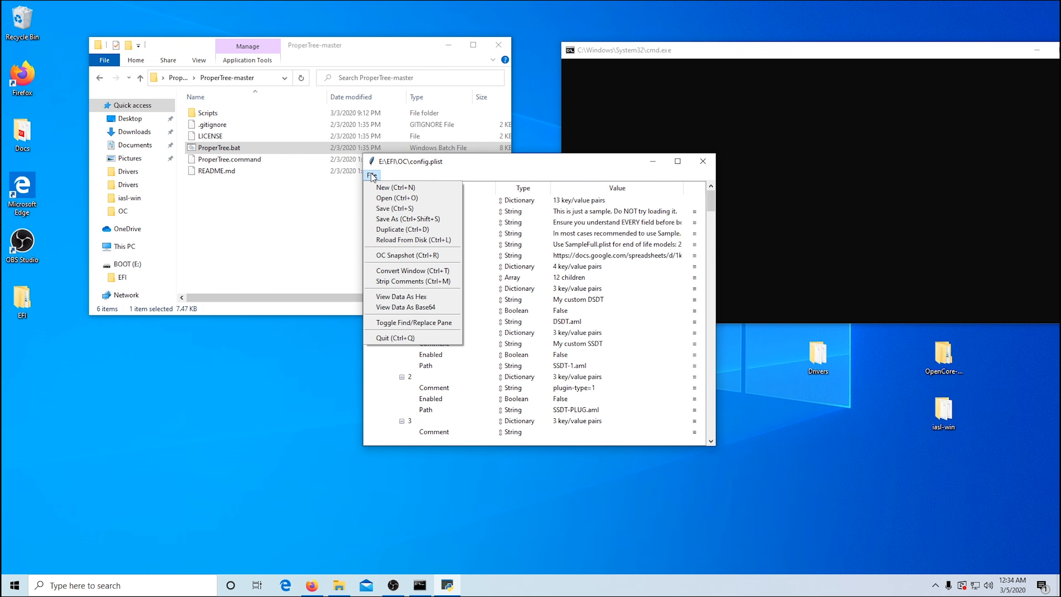
click(414, 255)
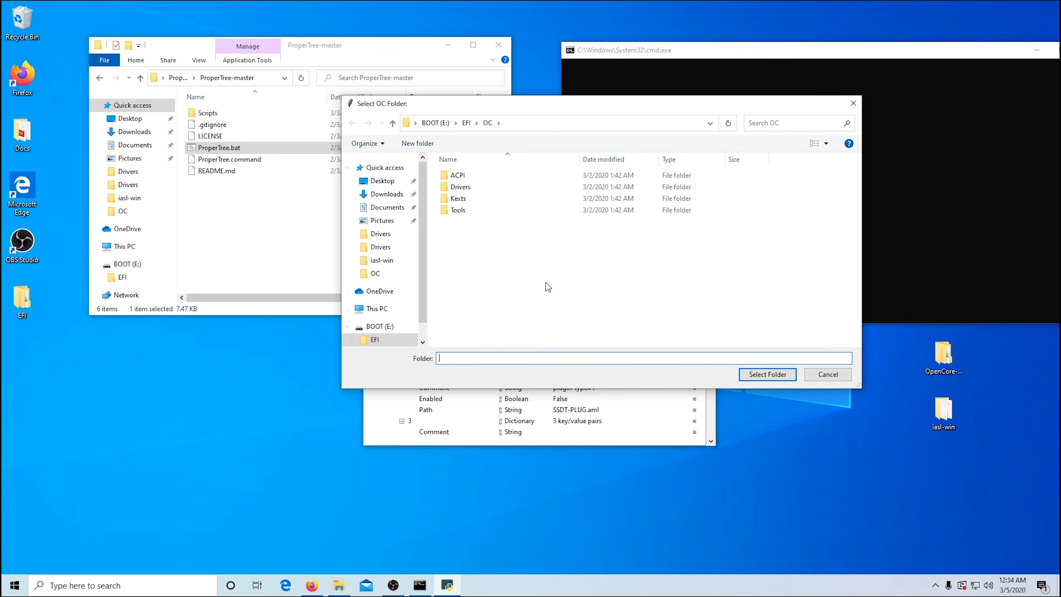
drag(595, 106, 559, 387)
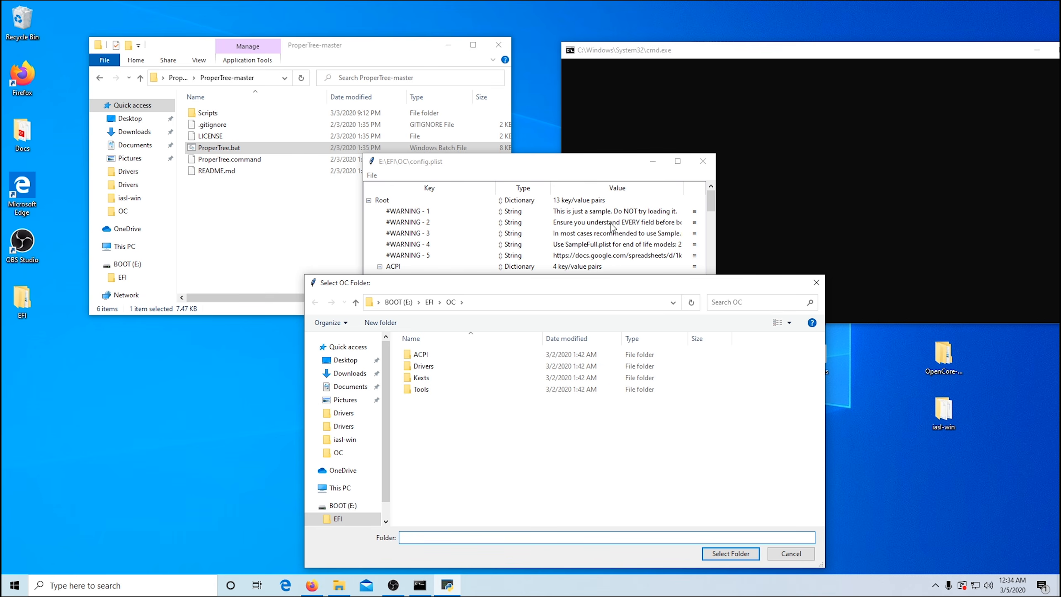
drag(606, 286, 613, 267)
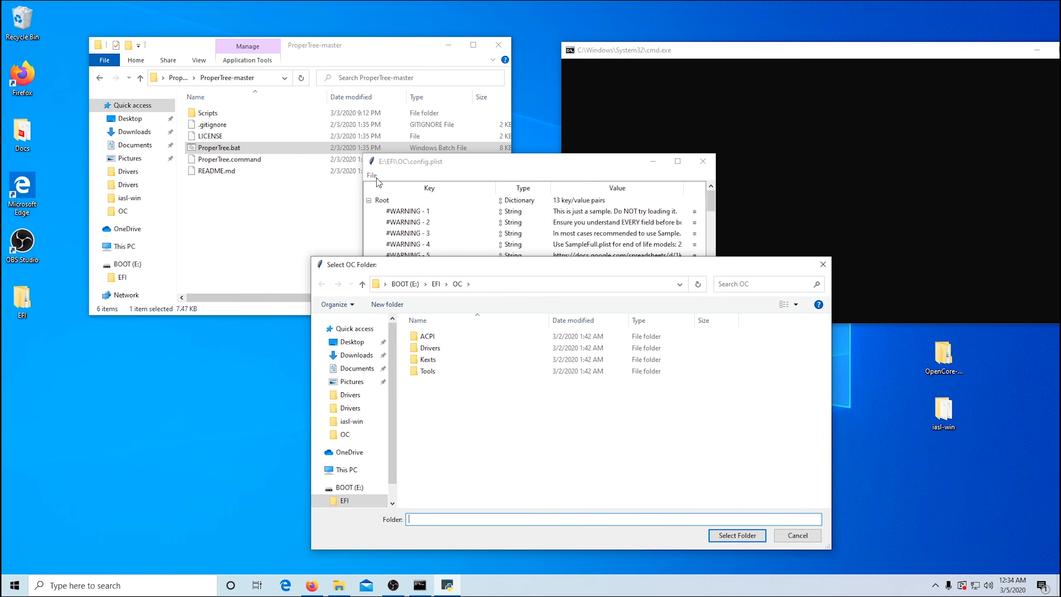
click(789, 543)
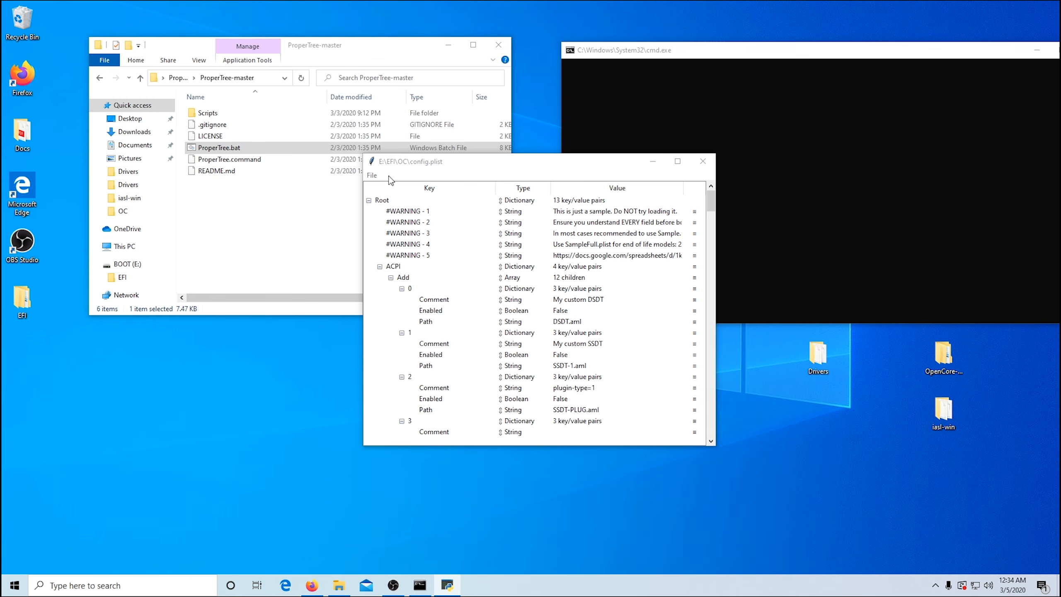
Step: Run an OC Snapshot on config.plist using the EFI\OC folder of the BOOT (E:) drive
click(372, 175)
click(390, 257)
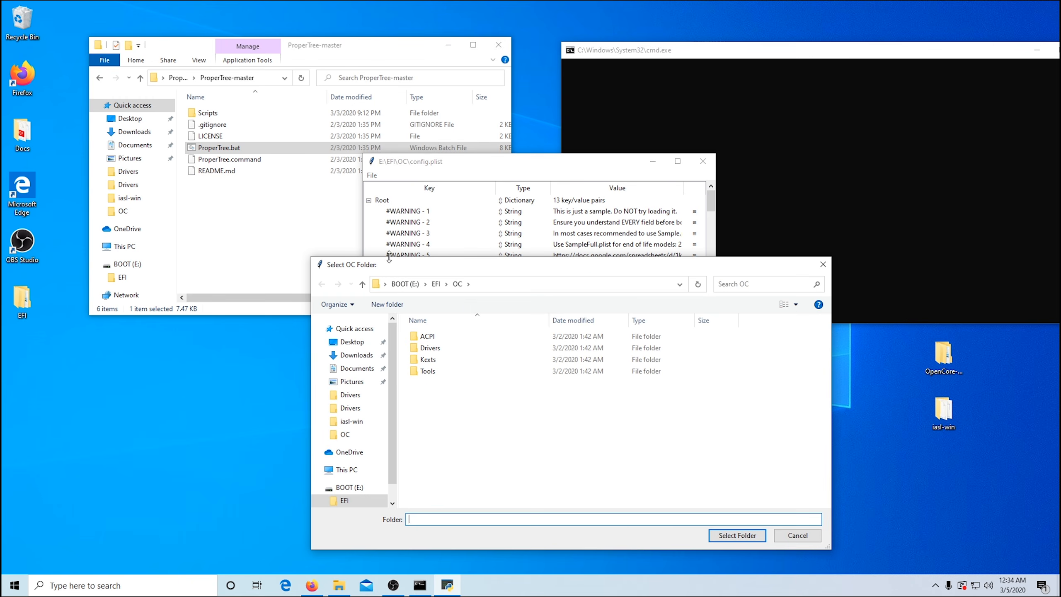
click(458, 284)
click(736, 536)
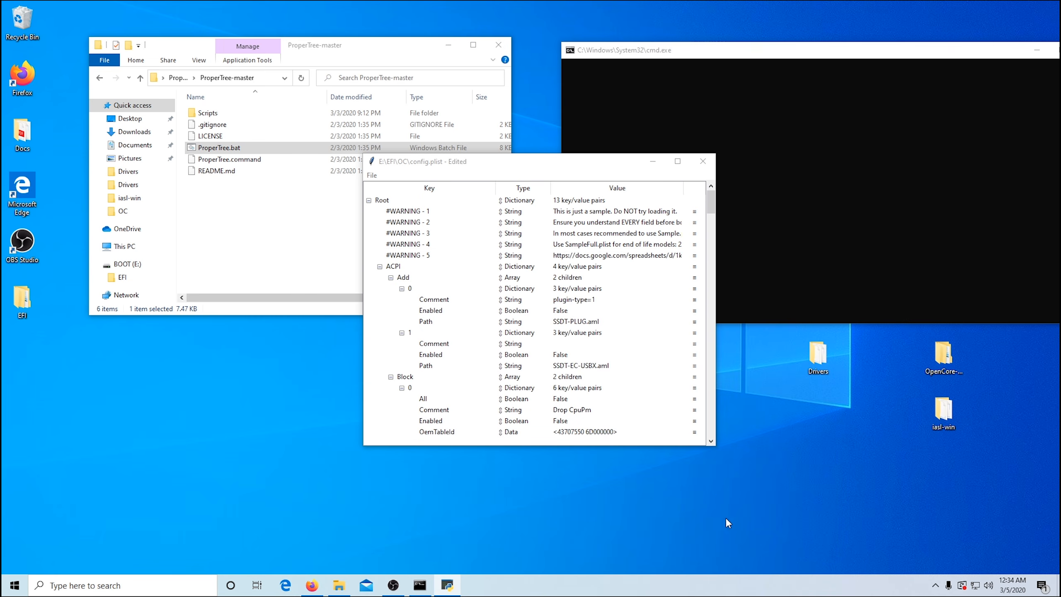
Step: Set Enabled to True for both the SSDT-PLUG.aml and SSDT-EC-USBX.aml entries under ACPI > Add
scroll(630, 307, down, 4)
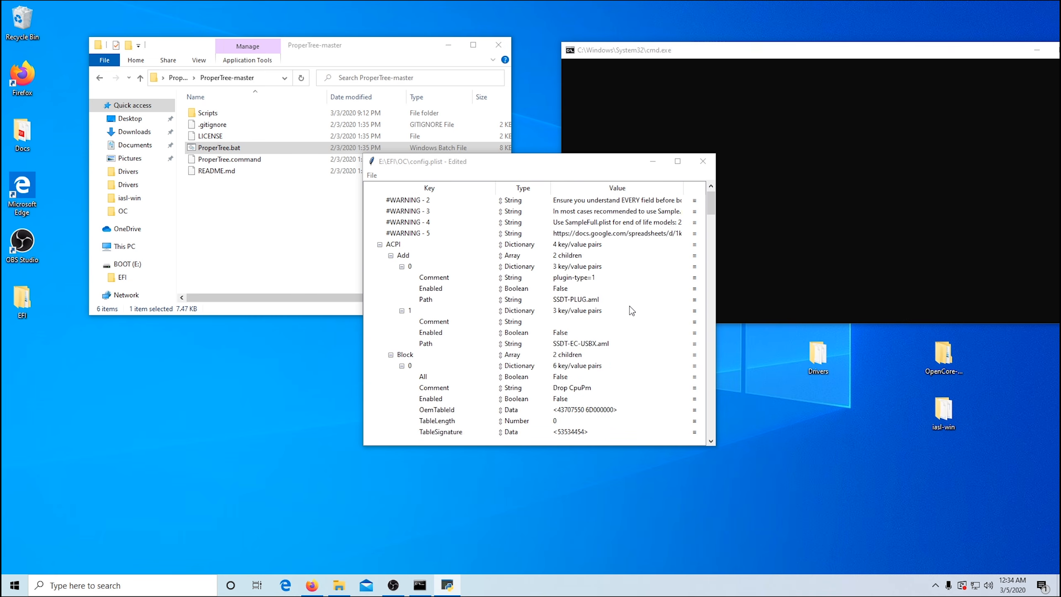
scroll(630, 308, up, 2)
scroll(632, 307, up, 2)
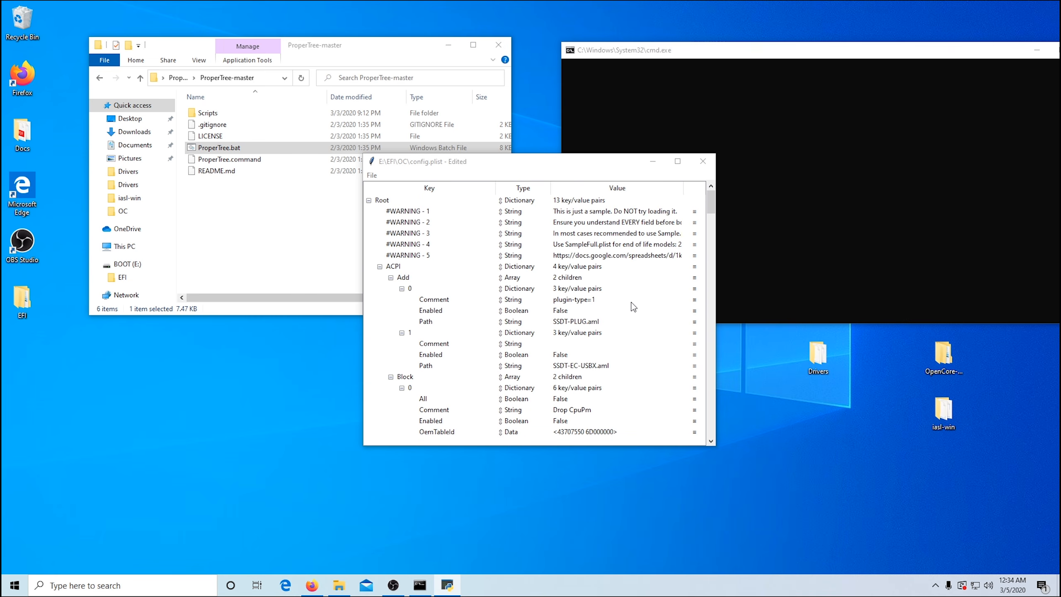
scroll(634, 307, down, 1)
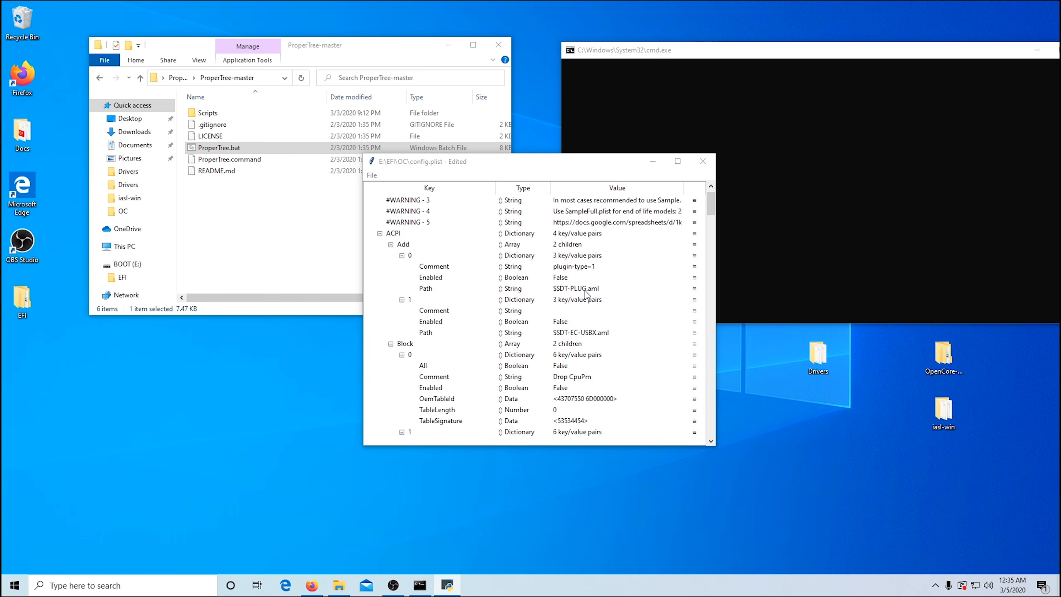
double_click(568, 278)
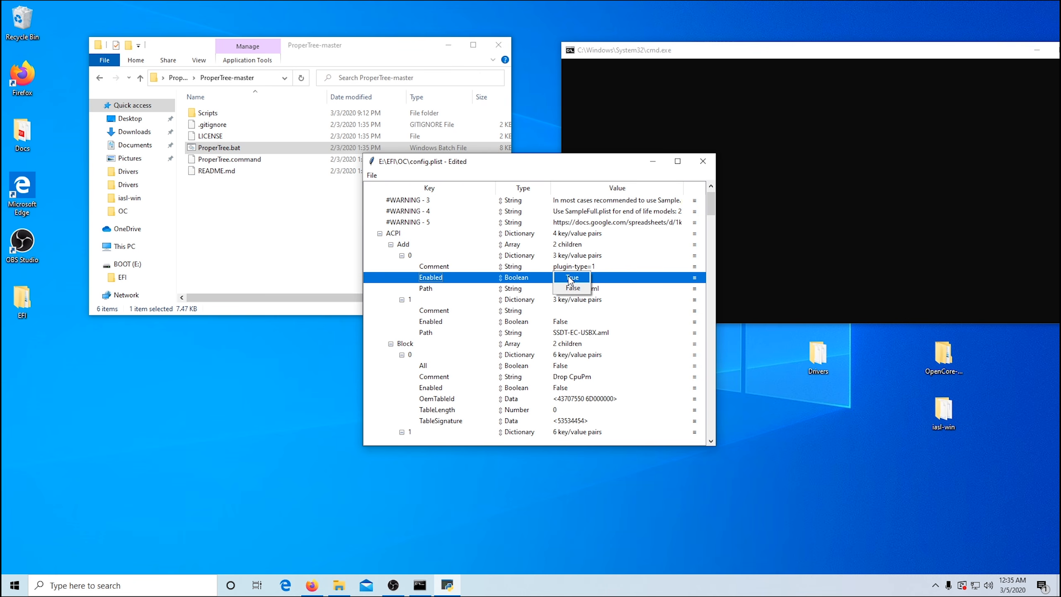
click(571, 278)
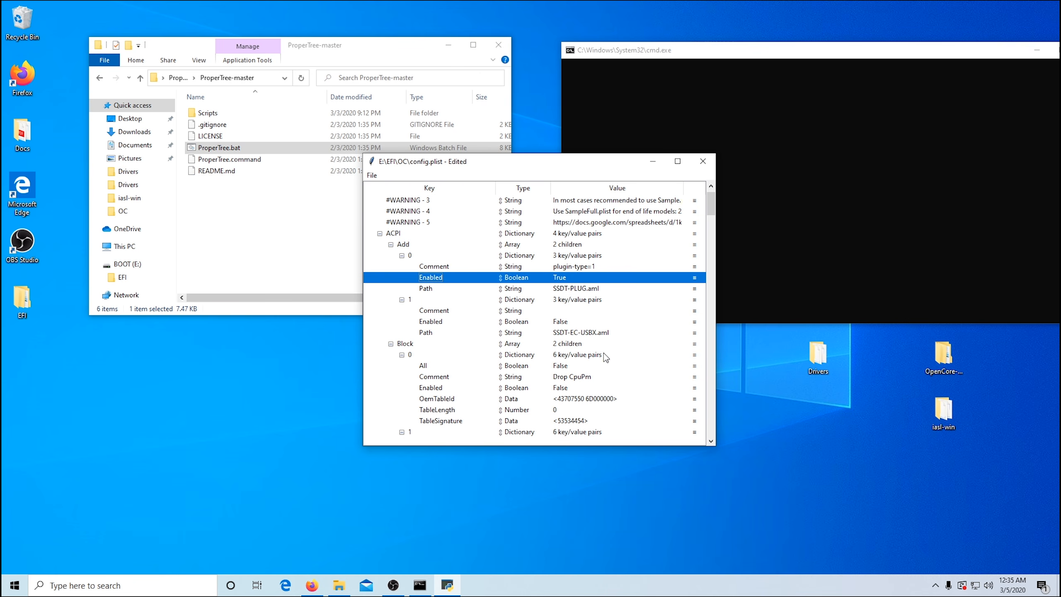
click(565, 323)
double_click(564, 322)
click(566, 323)
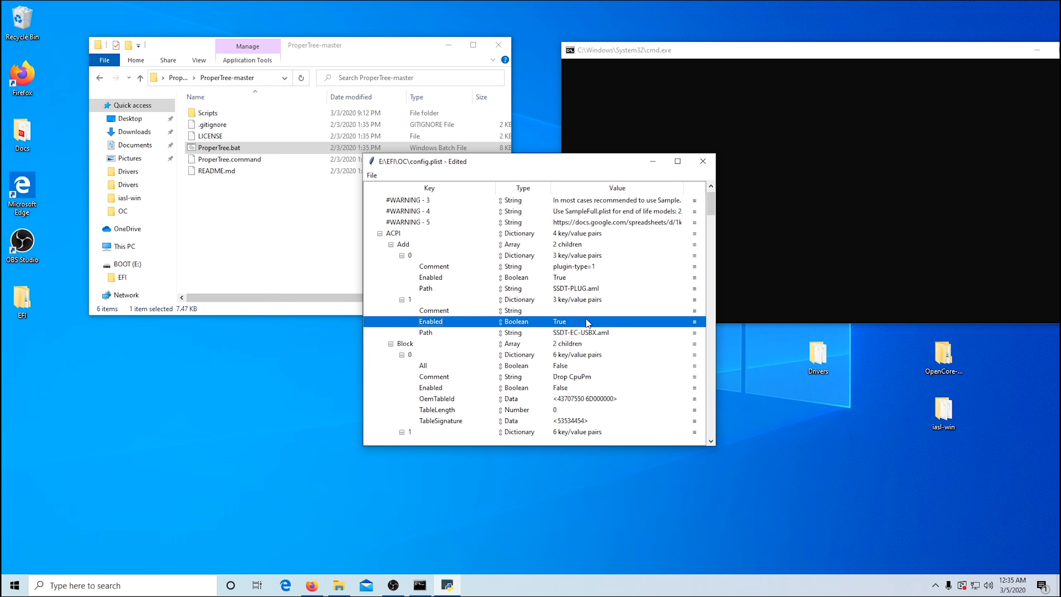
Step: Save the edited config.plist
drag(594, 167, 639, 116)
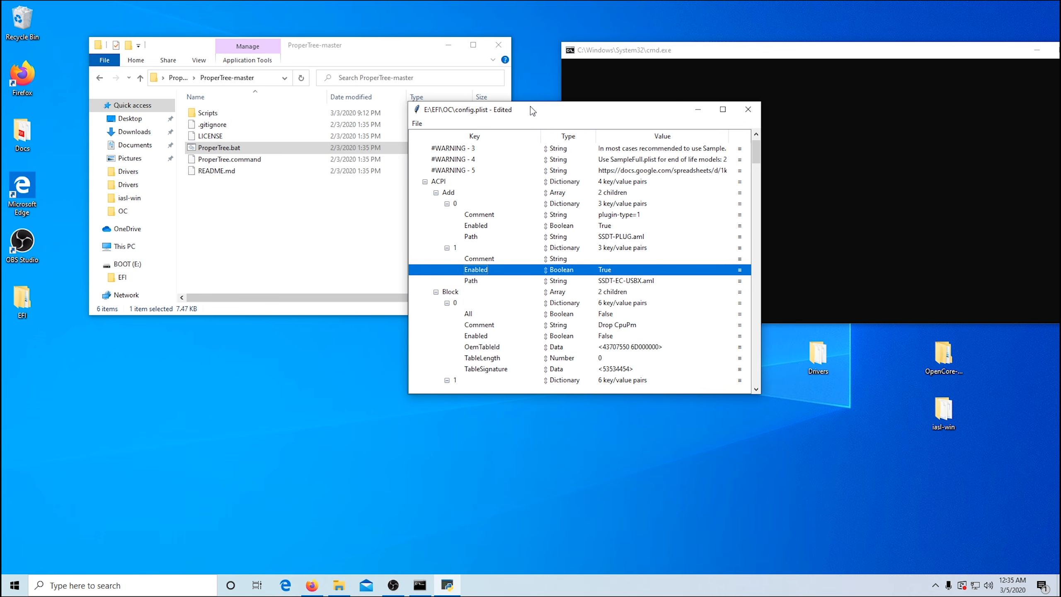
click(417, 125)
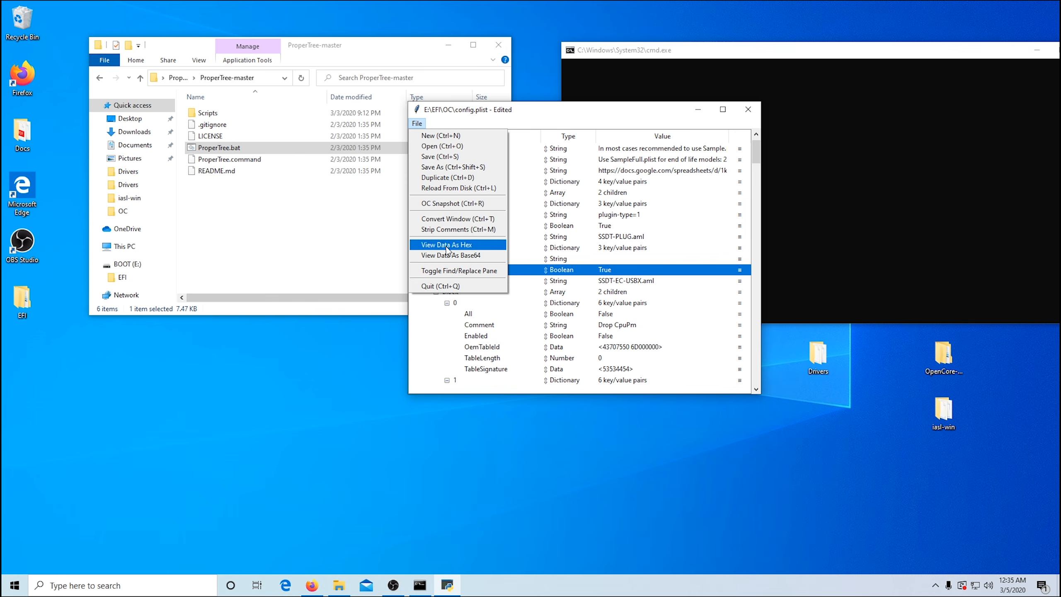
click(430, 157)
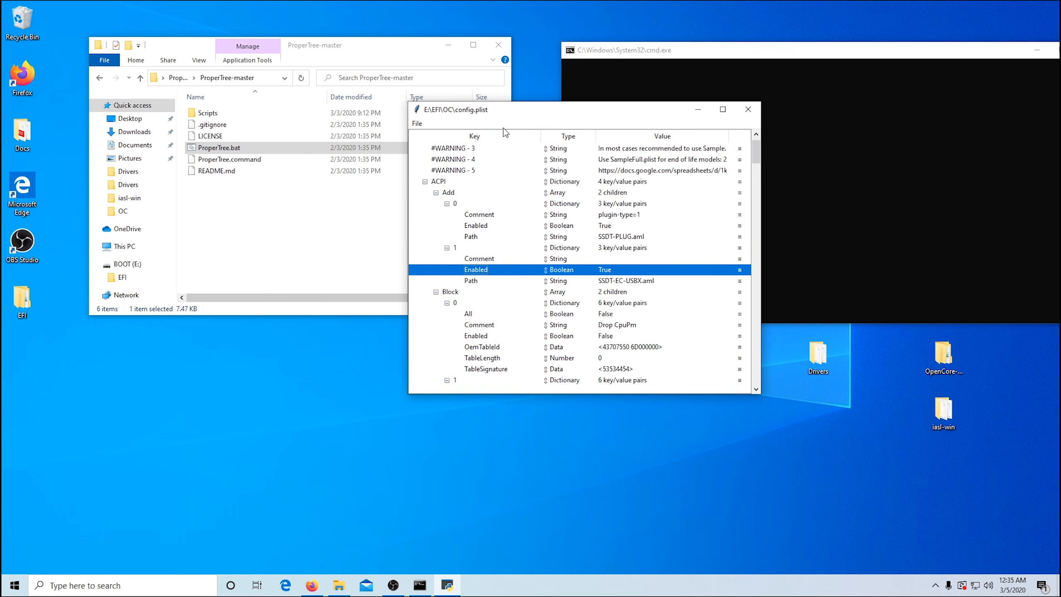
Step: Close the ProperTree-master folder window, switch to Firefox and close the SSDT-EC-USBX.dsl page to return to the Kaby Lake guide
drag(577, 119, 721, 120)
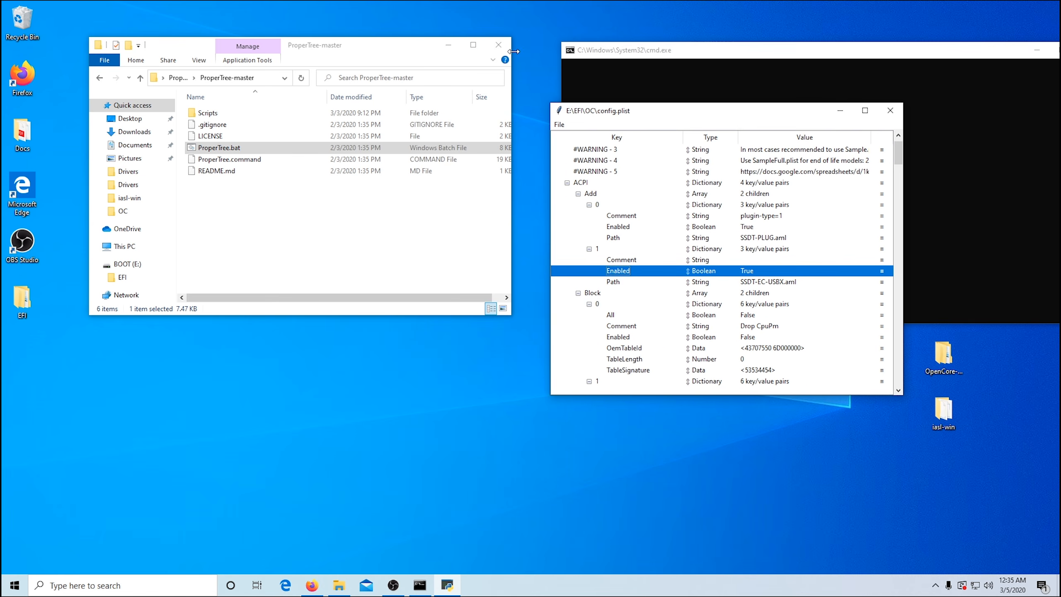
click(498, 45)
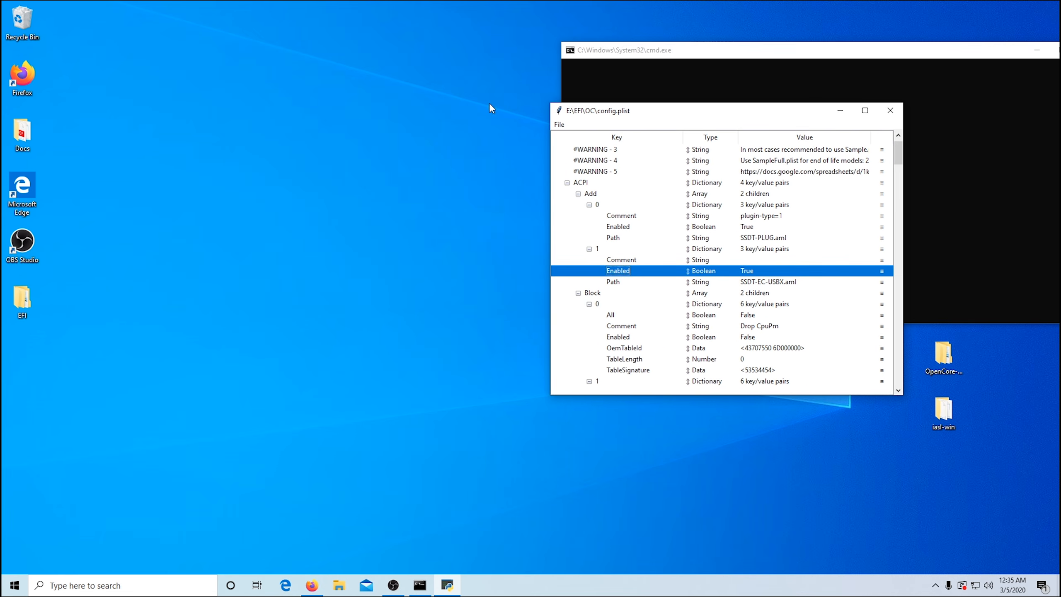
click(311, 585)
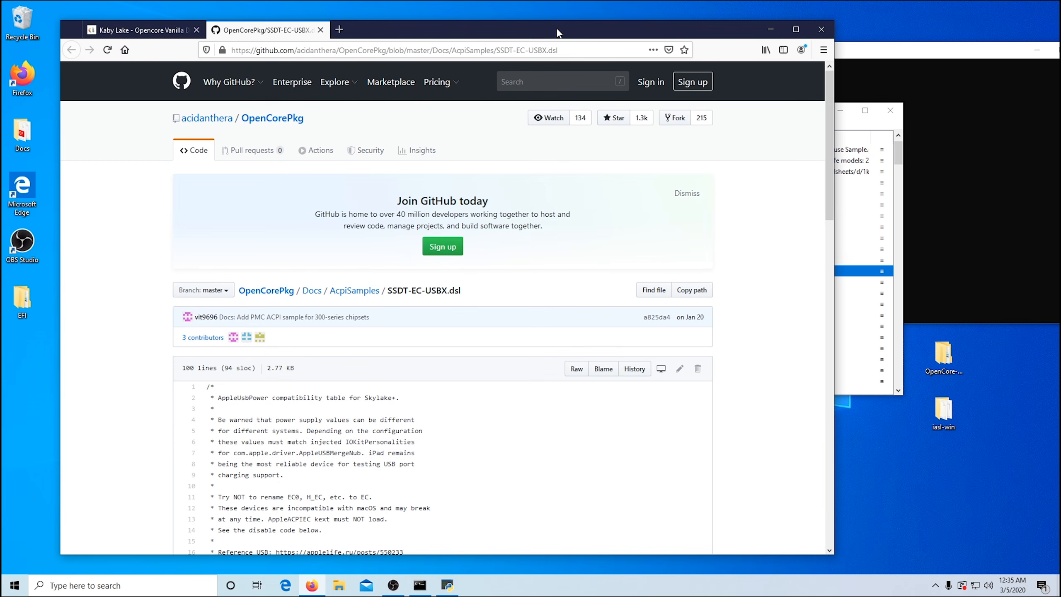
drag(558, 33, 534, 28)
click(296, 24)
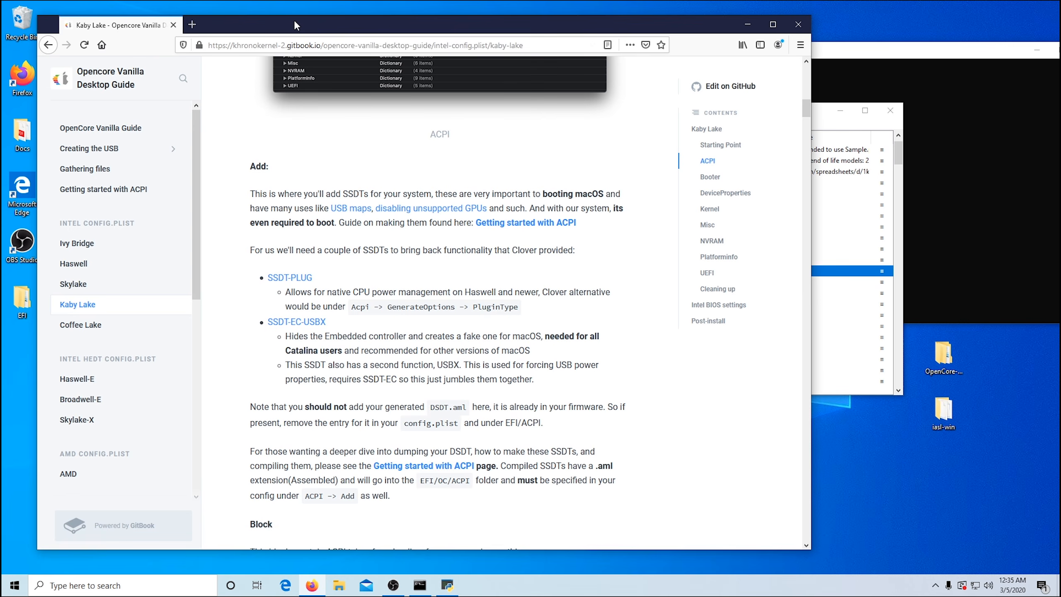
Step: Place config.plist beside the Kaby Lake guide and compare its ACPI Add, Block, Patch and Quirks settings with the guide's ACPI section
scroll(471, 364, up, 5)
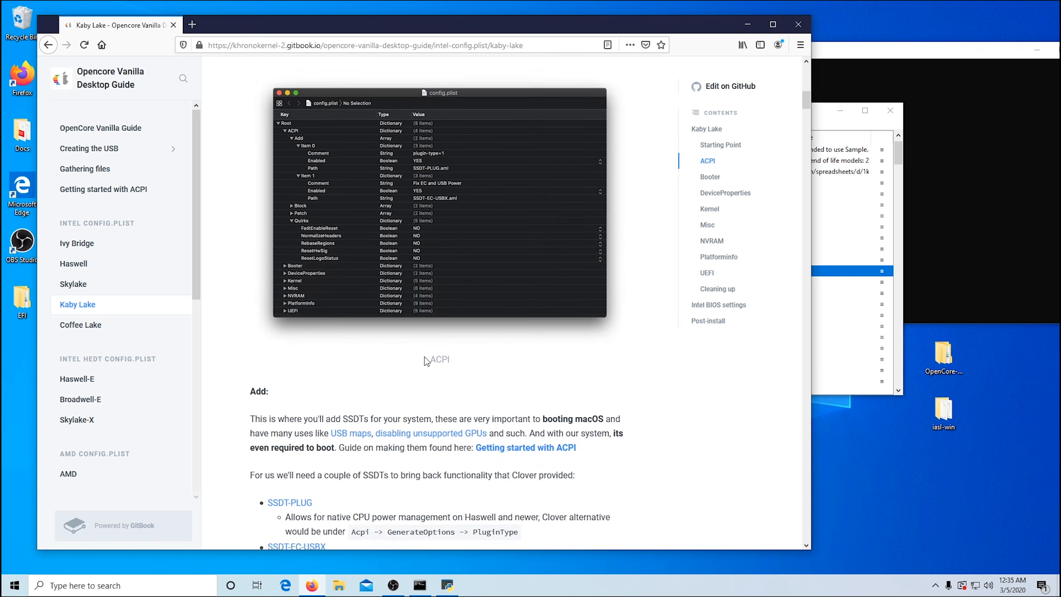
scroll(424, 352, down, 12)
scroll(422, 353, down, 3)
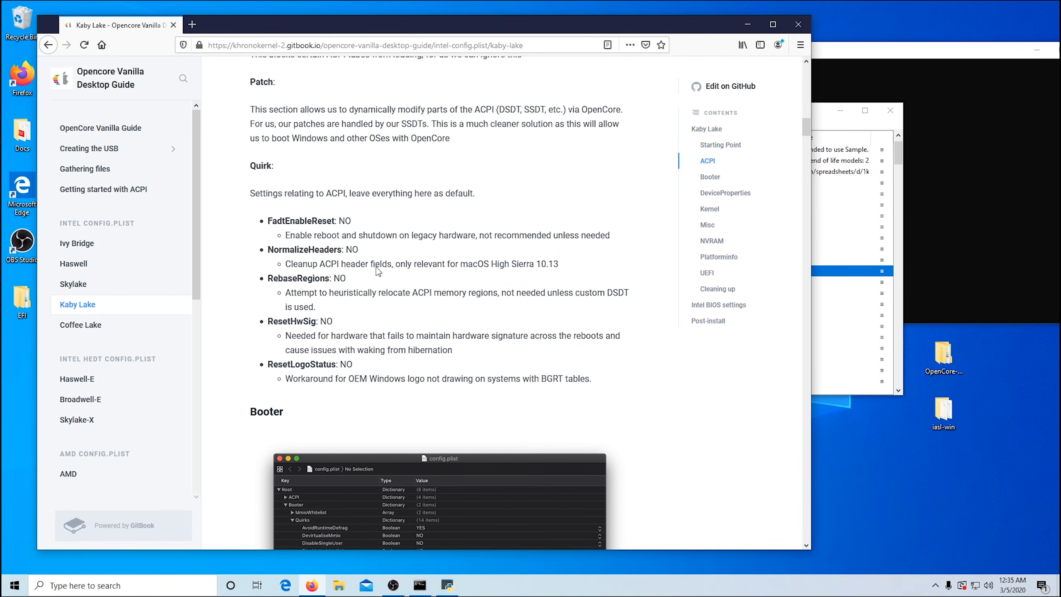
drag(820, 108, 932, 80)
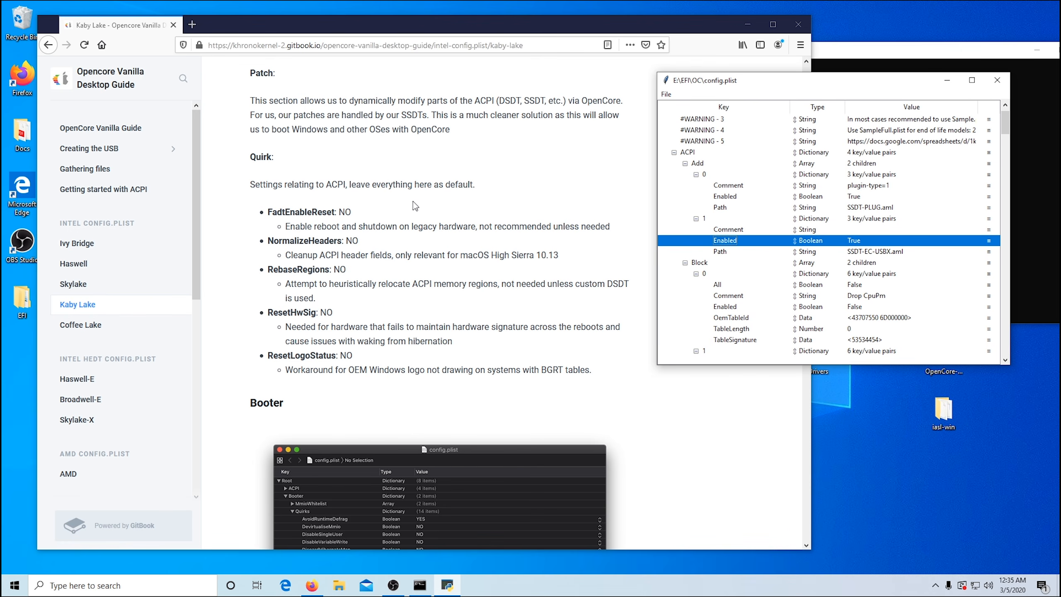
scroll(415, 201, up, 10)
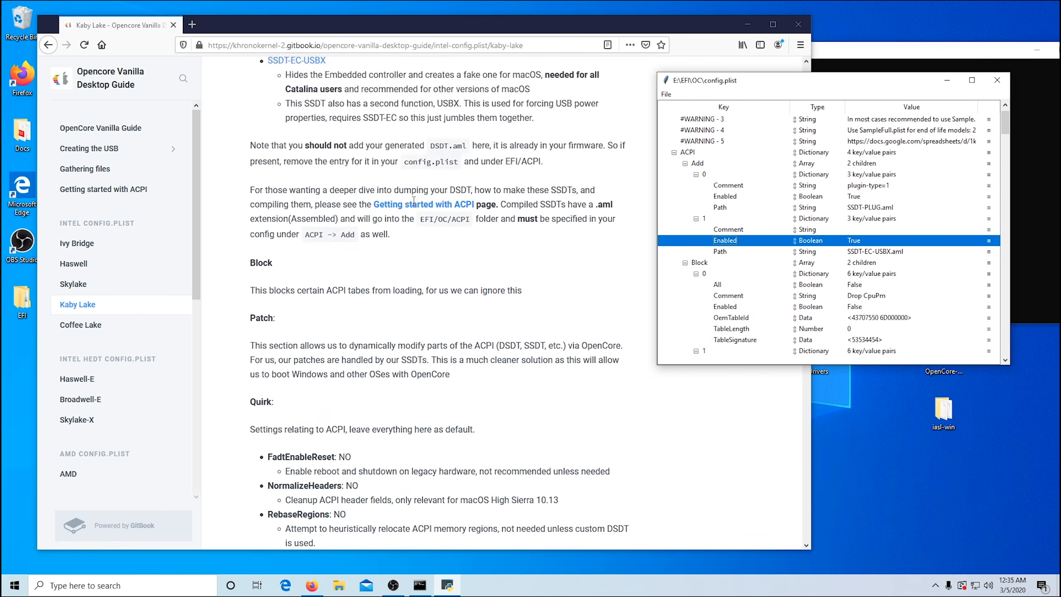
scroll(414, 200, down, 9)
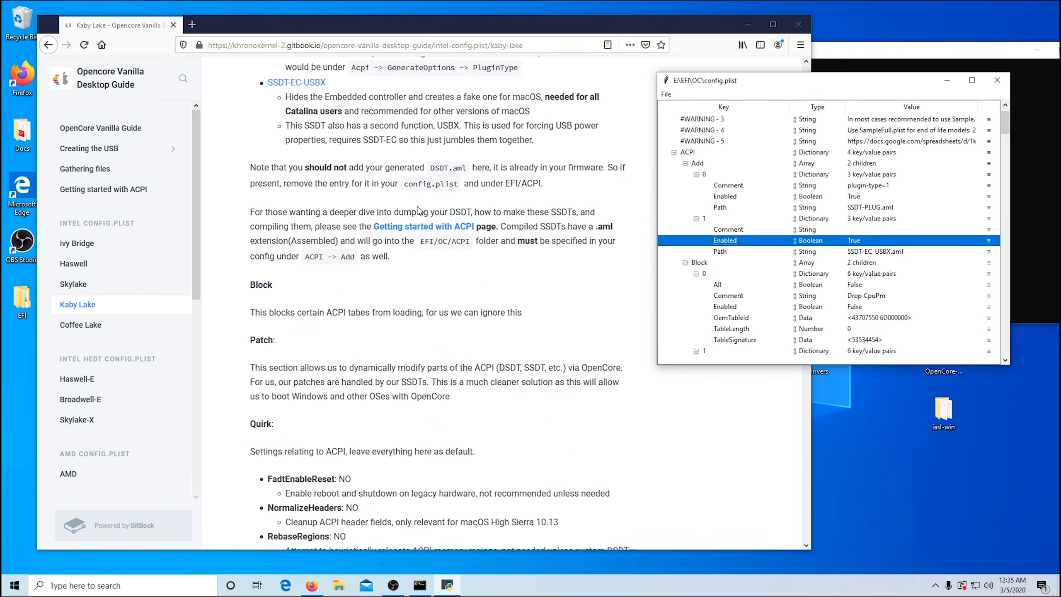
scroll(418, 205, down, 1)
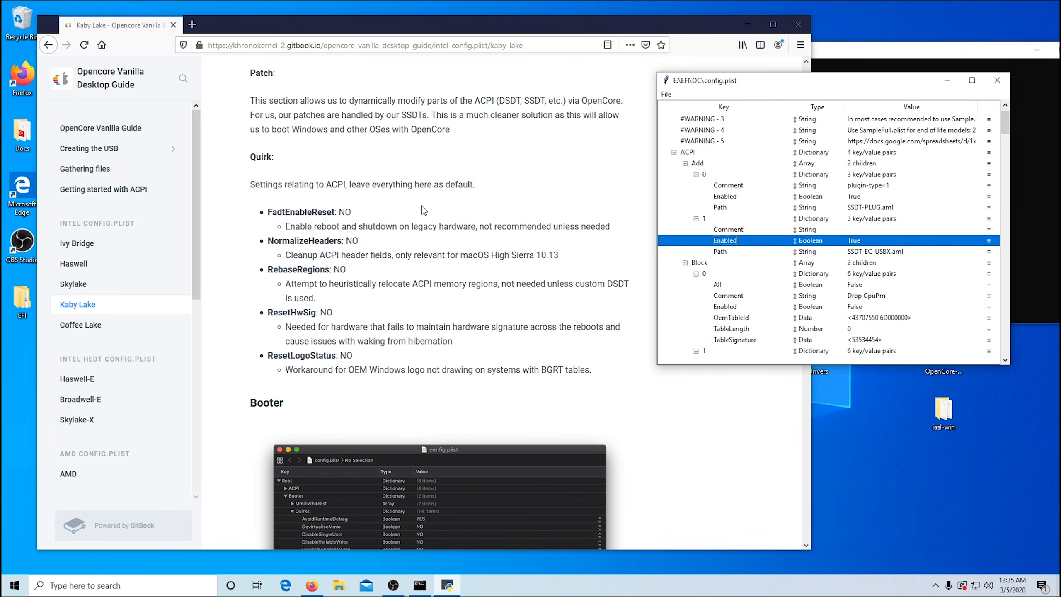
scroll(488, 156, up, 9)
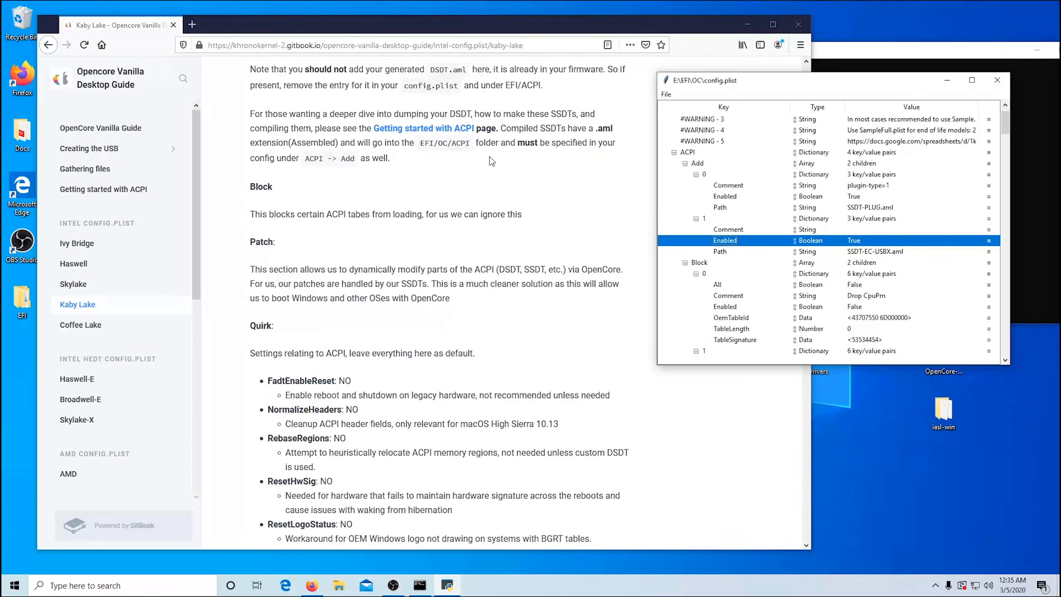
scroll(489, 161, up, 10)
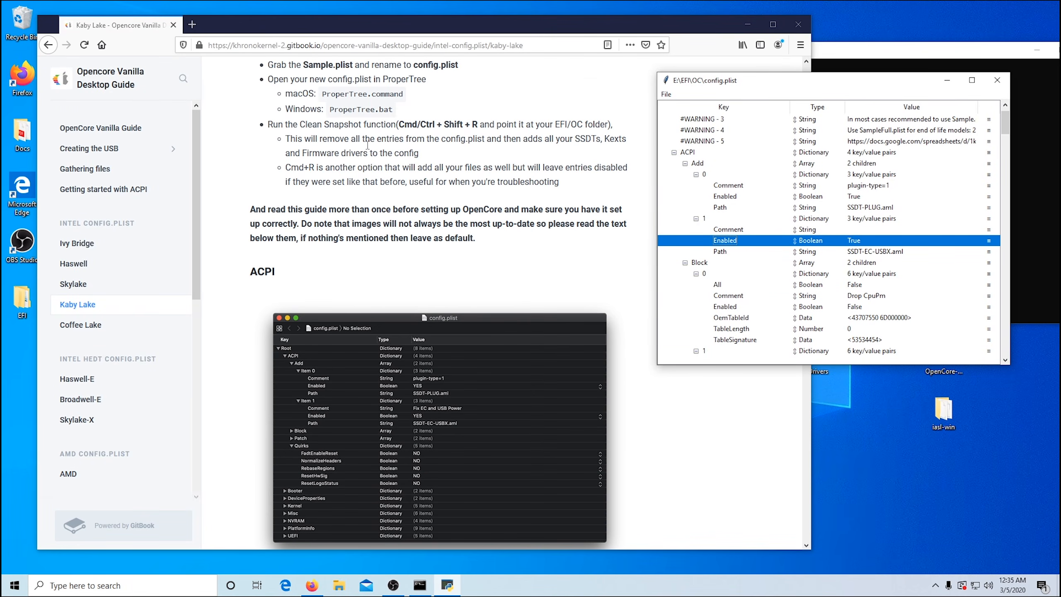
scroll(377, 251, down, 16)
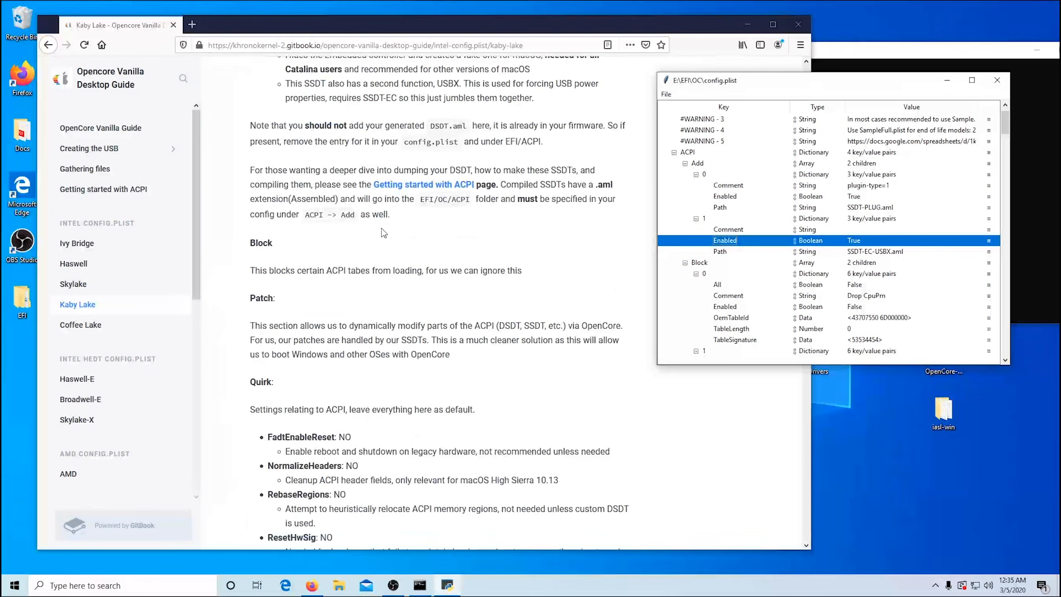
scroll(383, 232, down, 4)
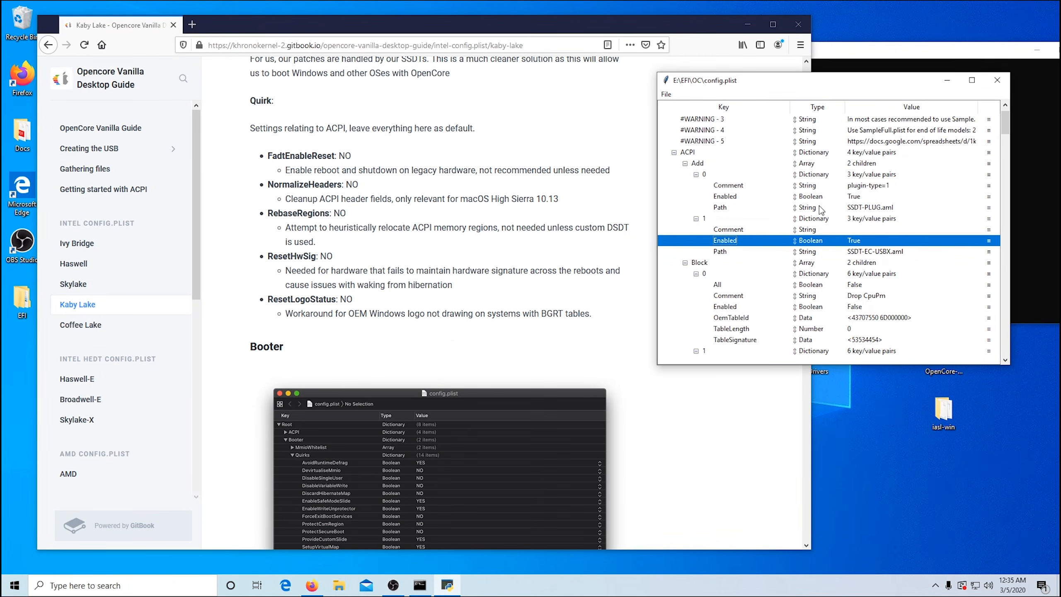
scroll(819, 209, down, 3)
scroll(819, 209, down, 10)
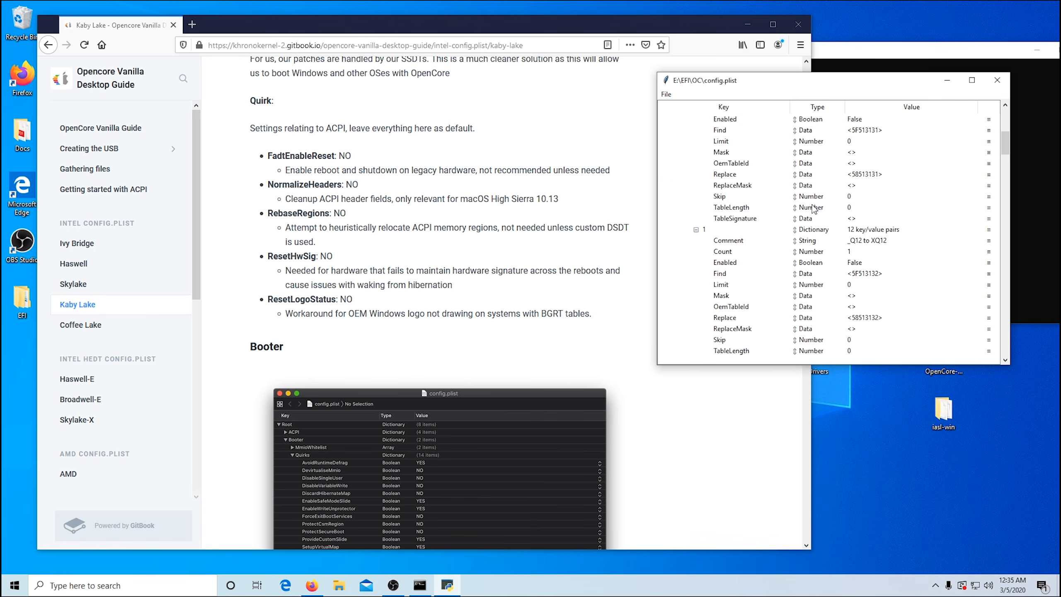
scroll(811, 209, down, 3)
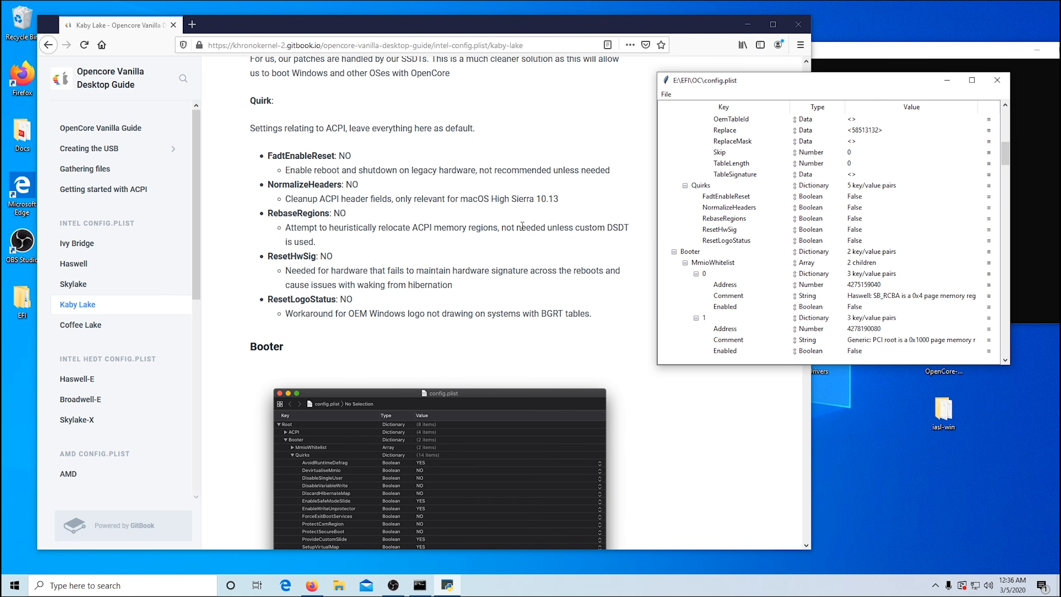
Step: Compare the Booter MmioWhitelist and Quirks values in config.plist with the guide's Booter section
scroll(524, 224, down, 15)
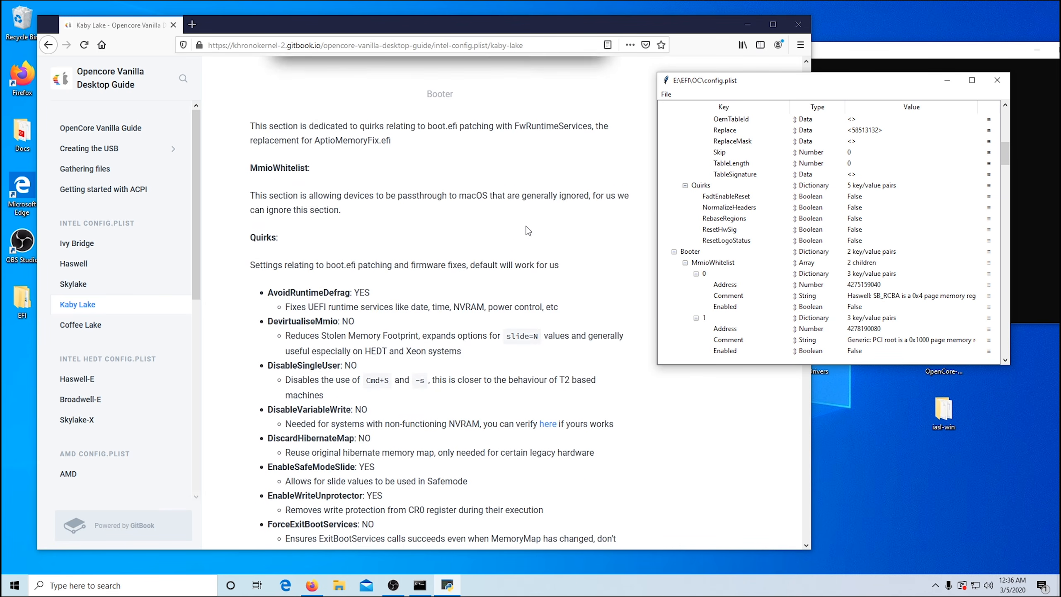
scroll(526, 226, down, 2)
scroll(840, 216, down, 5)
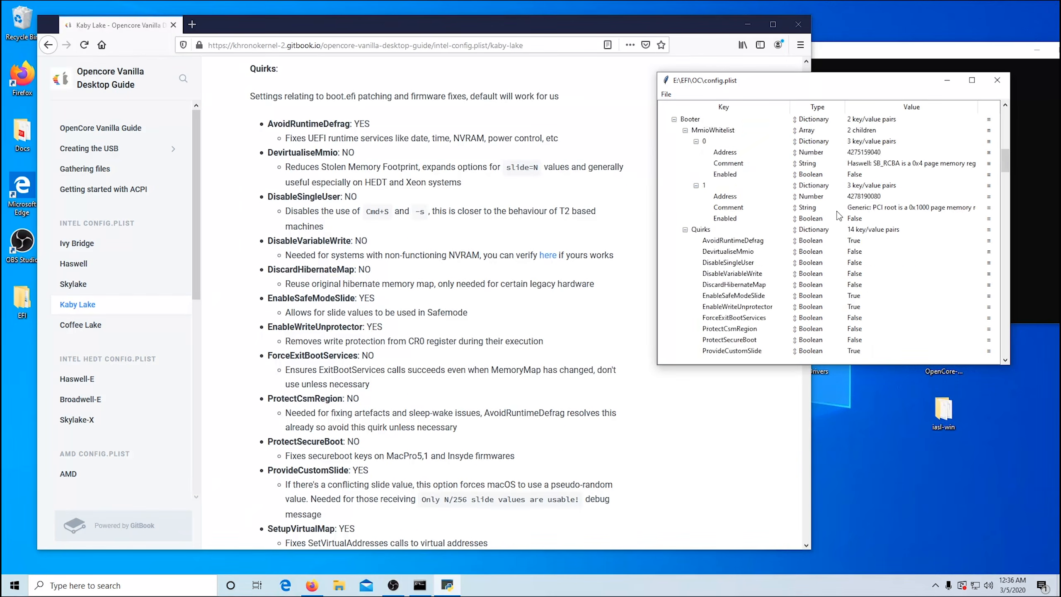
scroll(840, 216, down, 1)
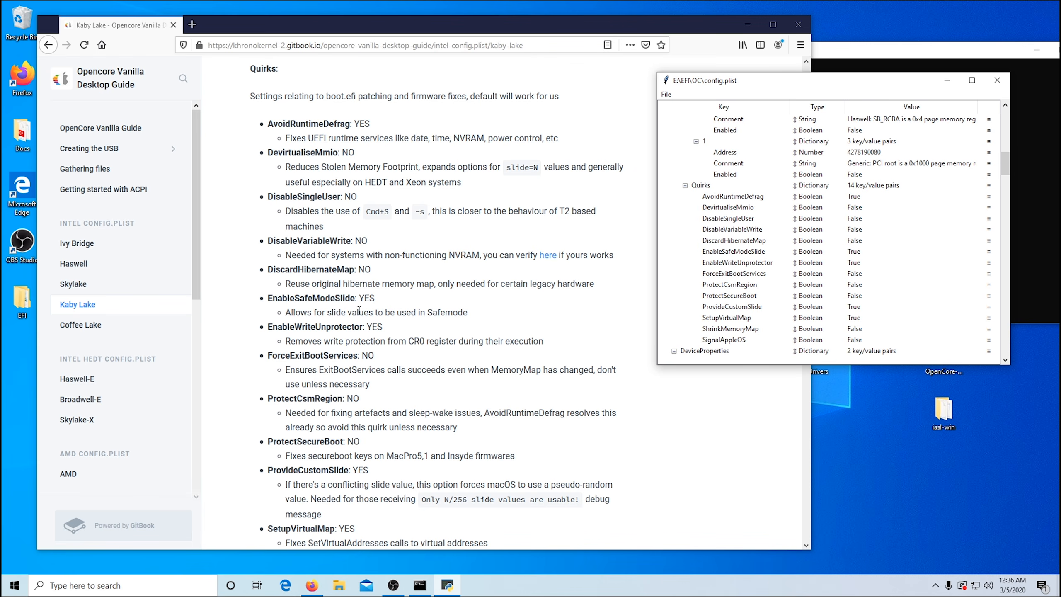
Step: Check the Booter quirks from EnableSafeModeSlide through SetupVirtualMap in config.plist against the values in the Kaby Lake guide
click(737, 252)
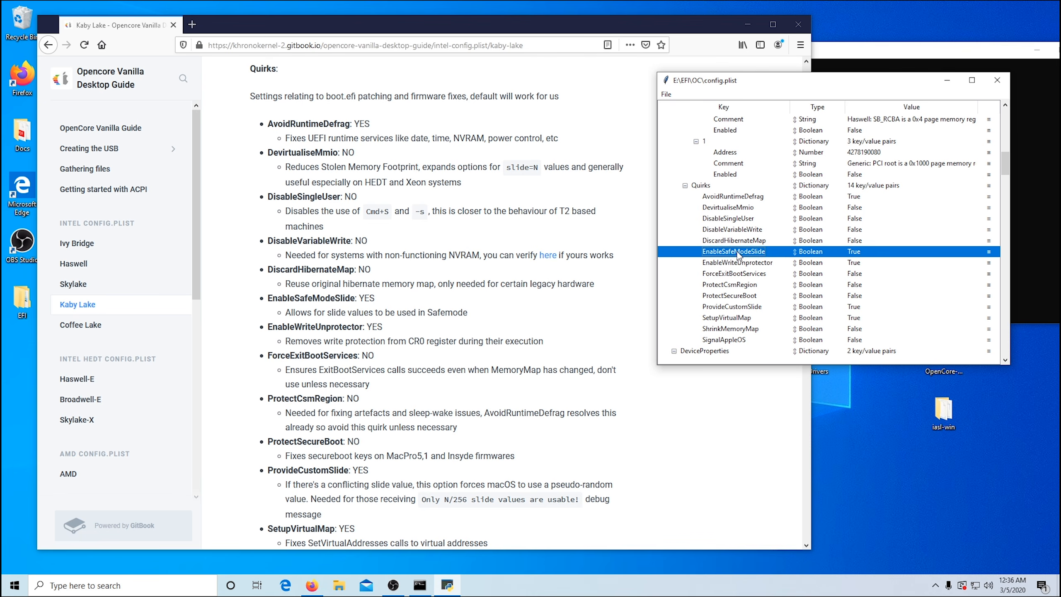
click(734, 263)
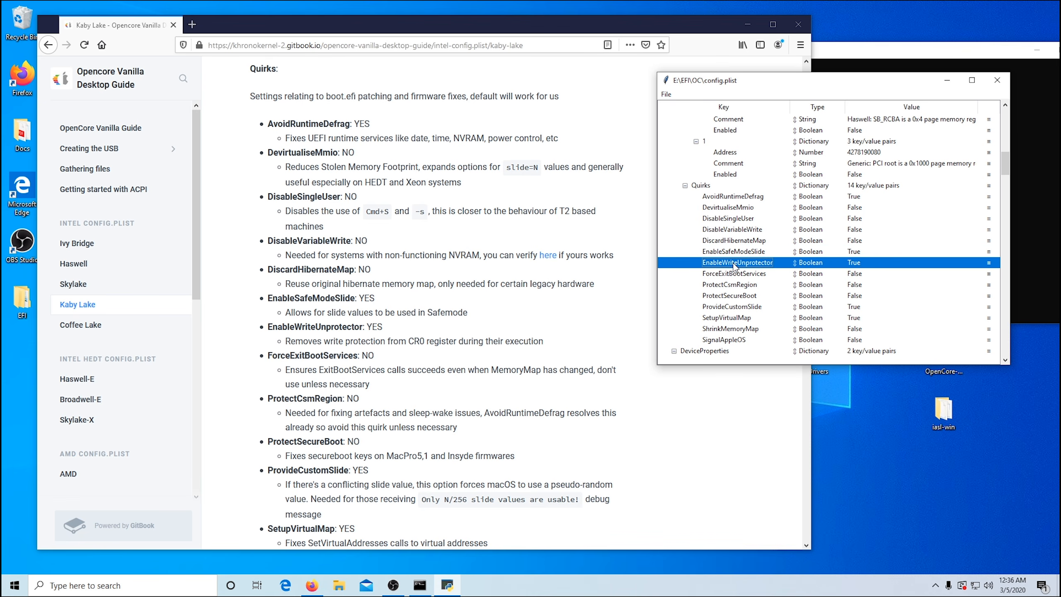
scroll(322, 470, down, 6)
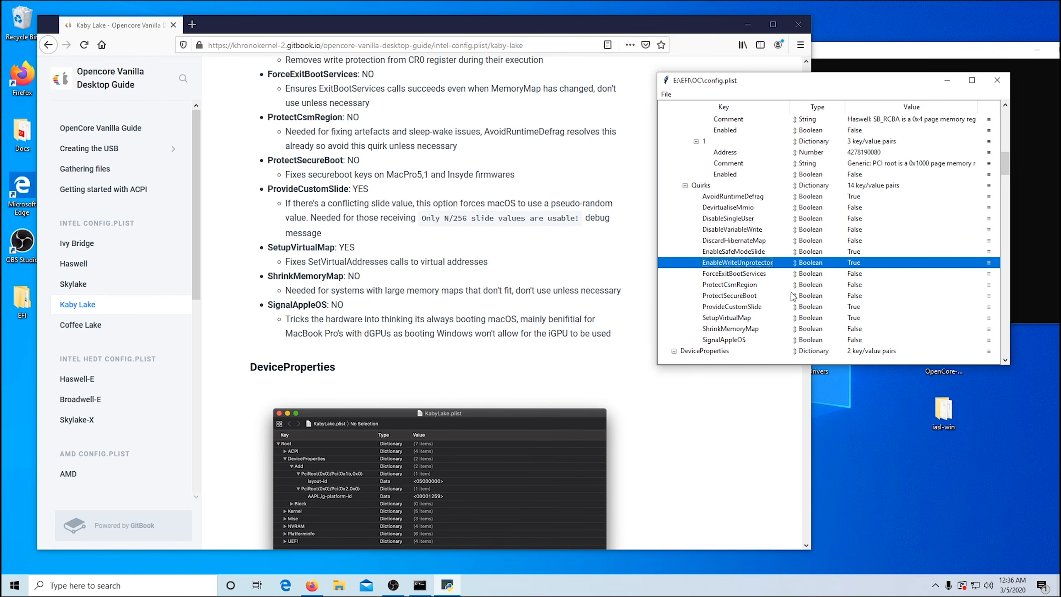
click(757, 307)
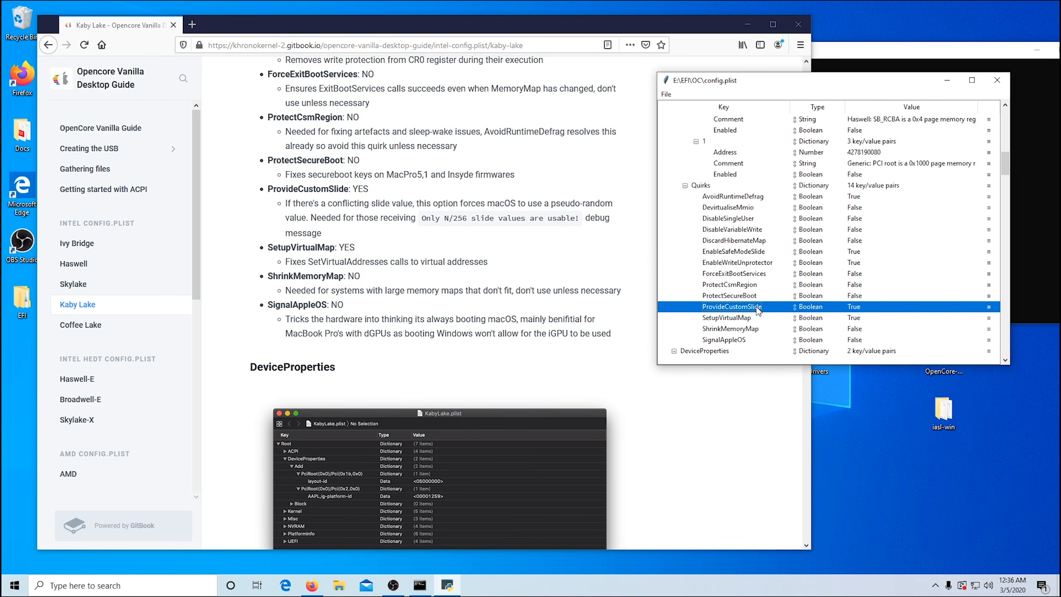
click(748, 318)
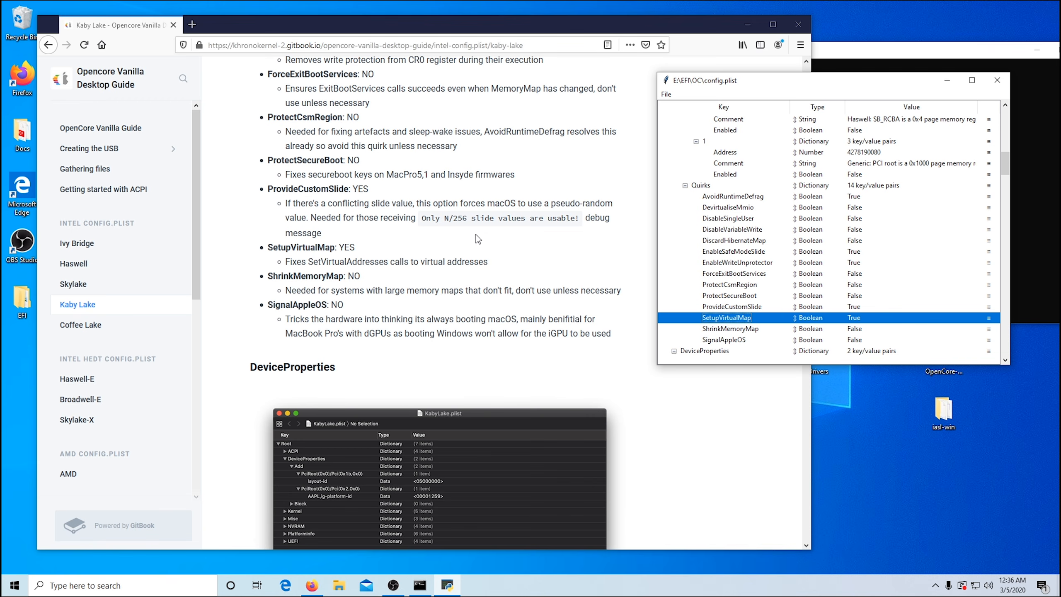
Step: Read the guide's DeviceProperties and Kernel Add sections and review the kext entries under Kernel Add in config.plist
scroll(479, 229, down, 8)
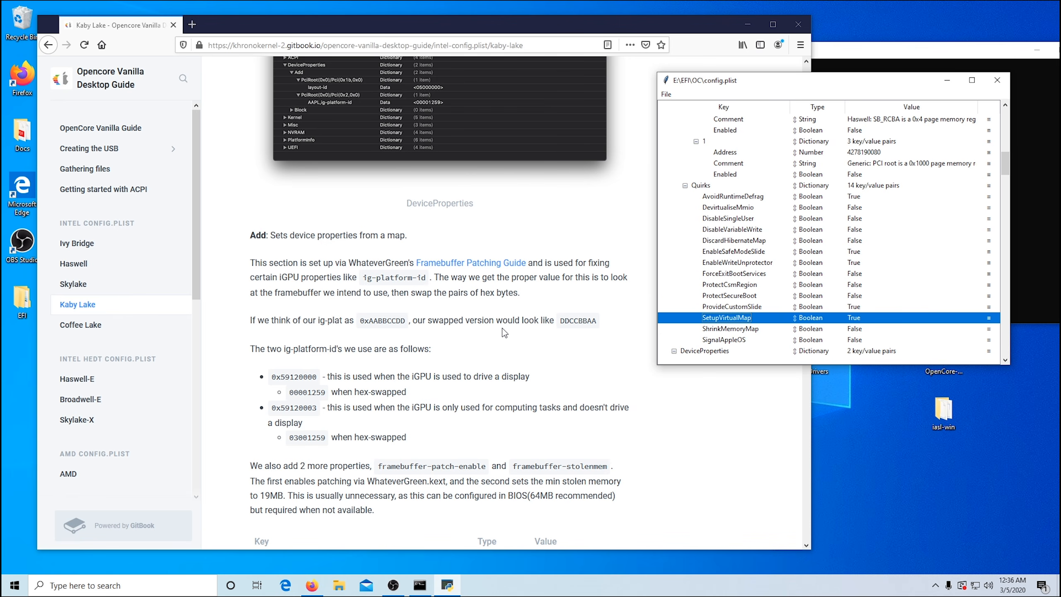
scroll(504, 332, down, 3)
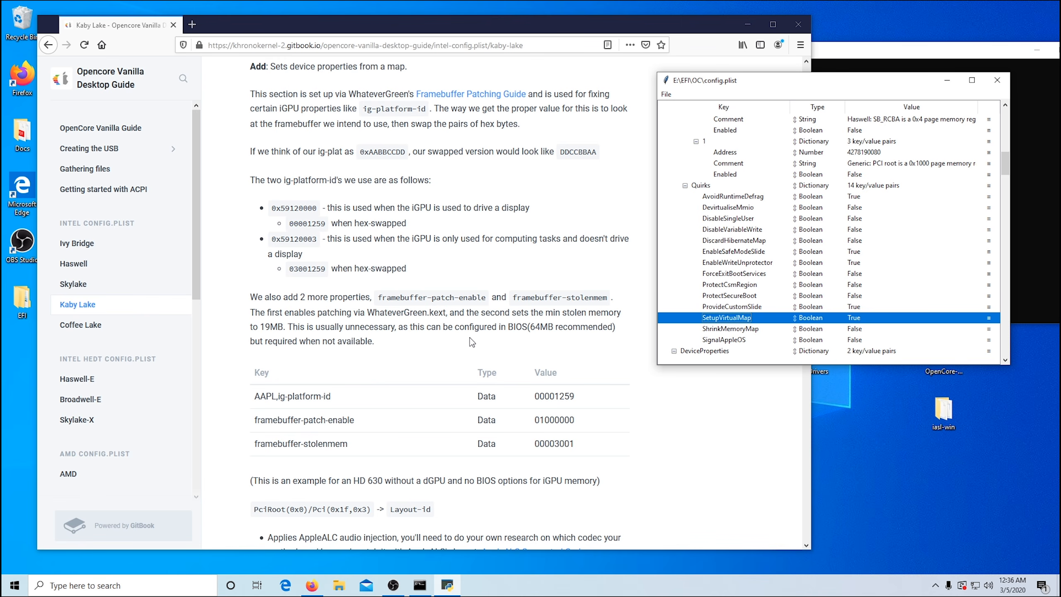
scroll(469, 338, down, 4)
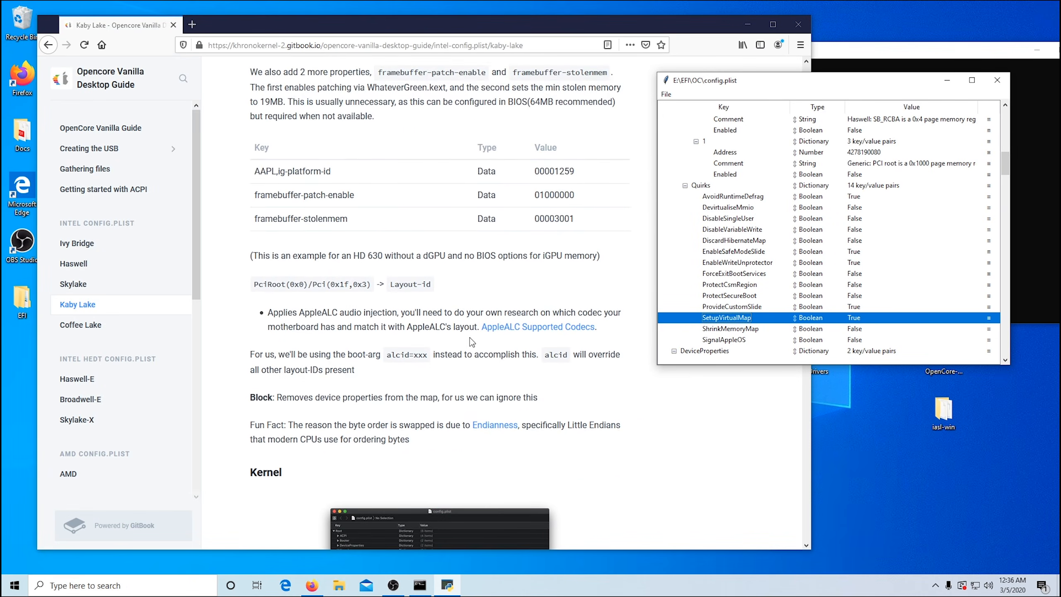
scroll(469, 338, down, 3)
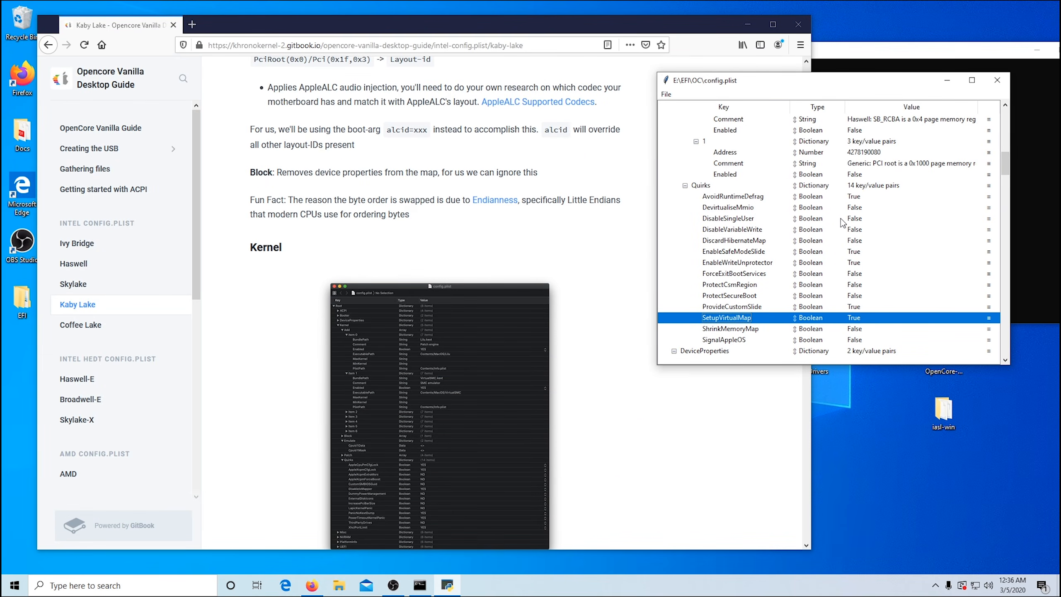
scroll(843, 220, down, 7)
scroll(837, 221, down, 2)
scroll(550, 258, down, 6)
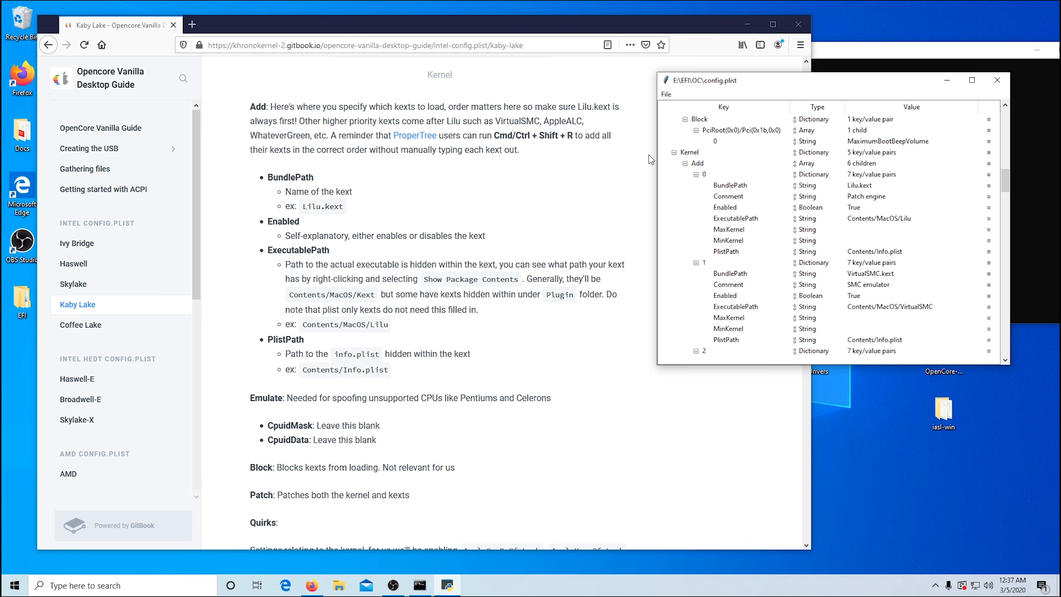
Step: Set AppleCpuPmCfgLock, AppleXcpmCfgLock and DisableIoMapper to True in the Kernel Quirks of config.plist
scroll(463, 251, down, 10)
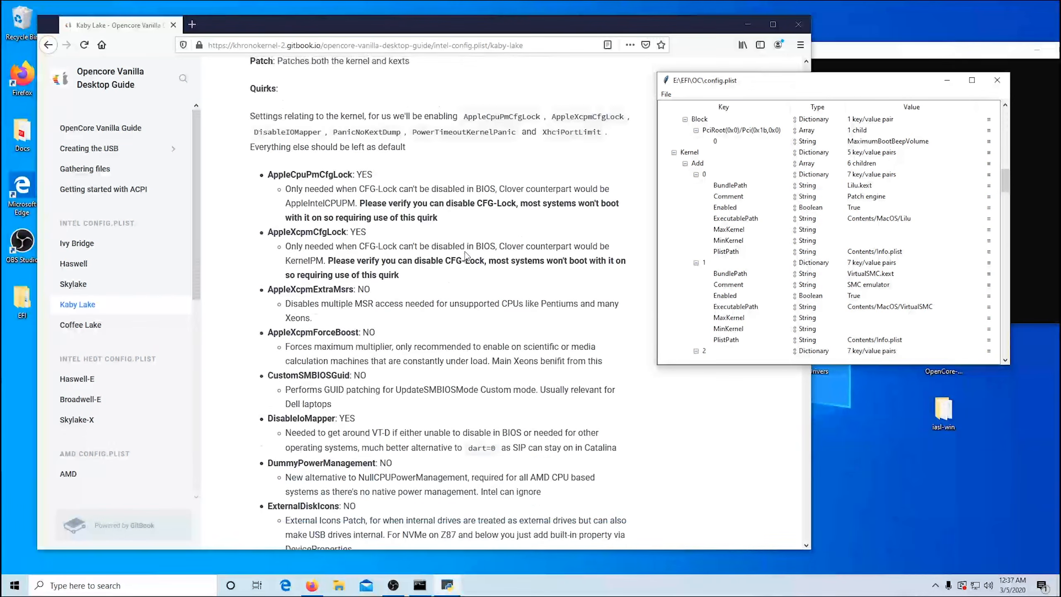
scroll(802, 222, down, 13)
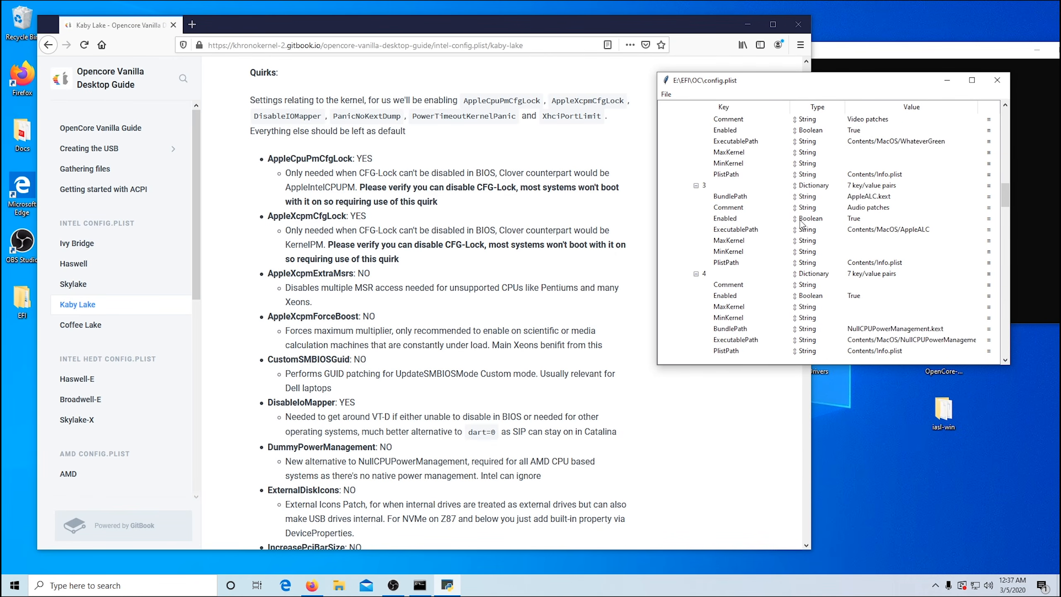
scroll(802, 226, down, 11)
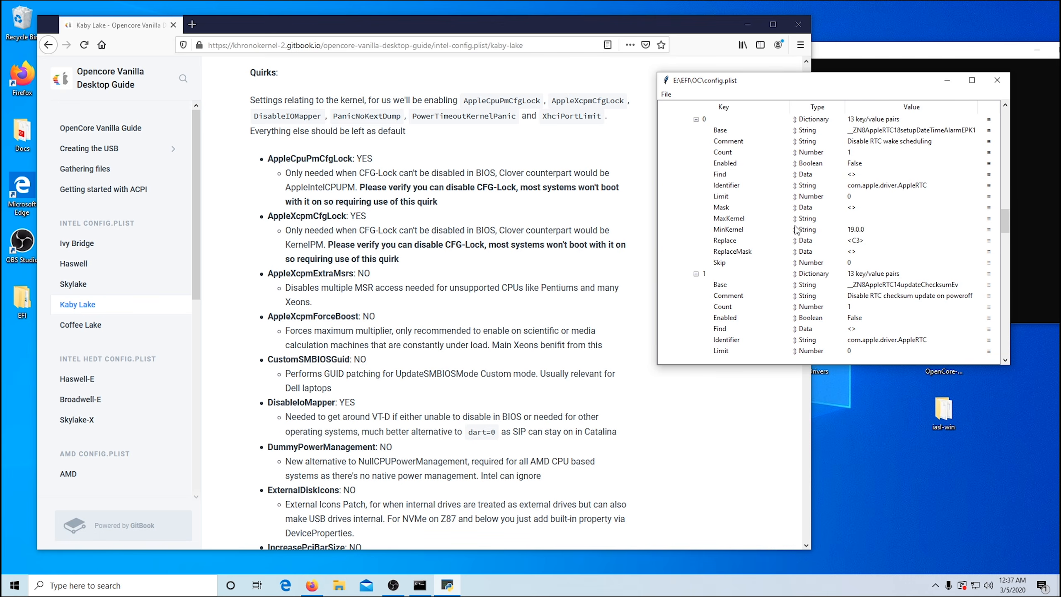
scroll(794, 235, down, 10)
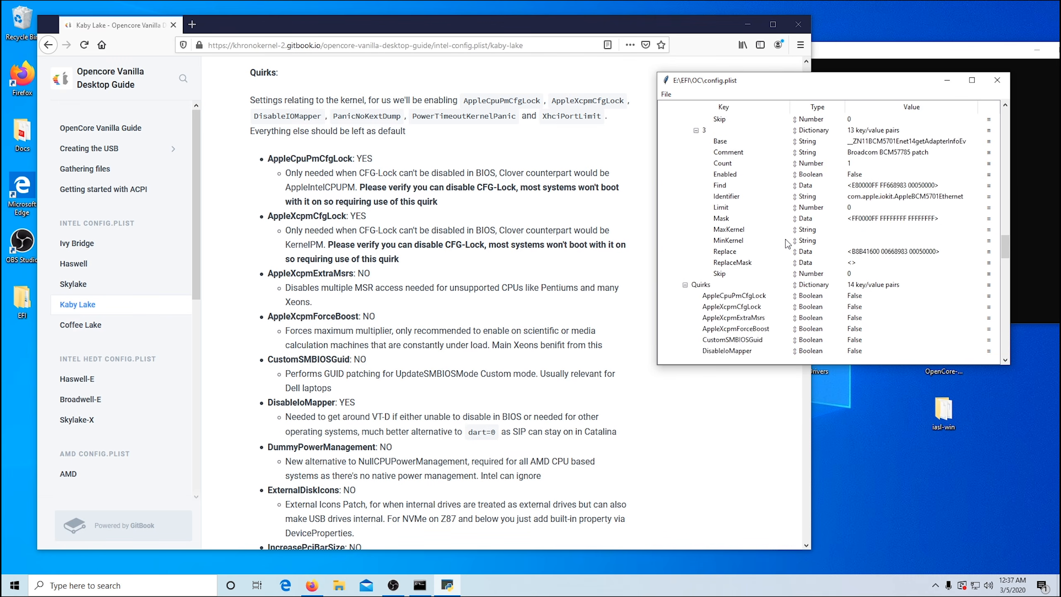
scroll(787, 245, down, 1)
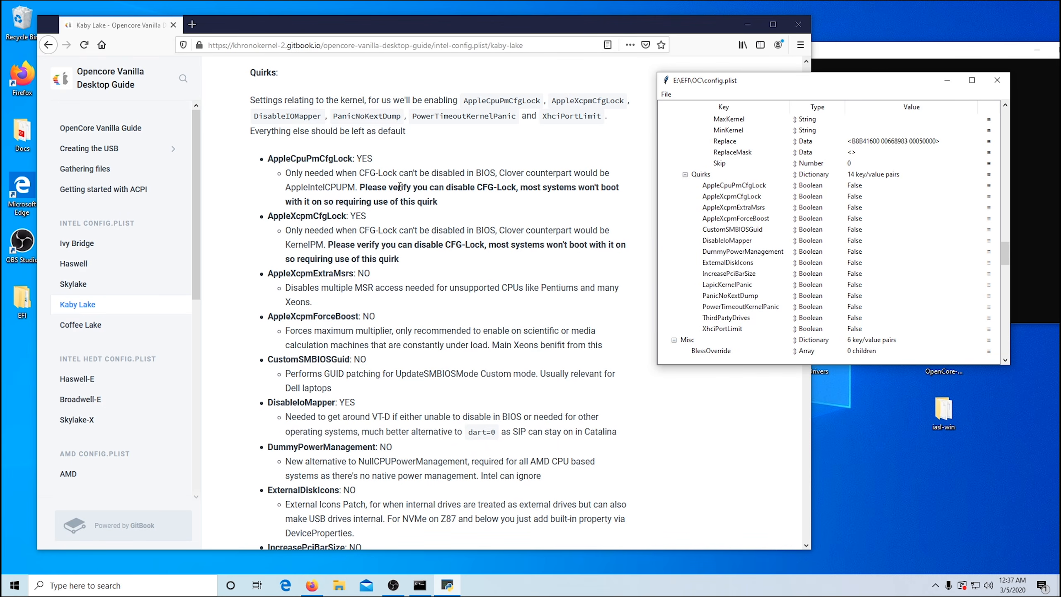
double_click(856, 185)
click(857, 186)
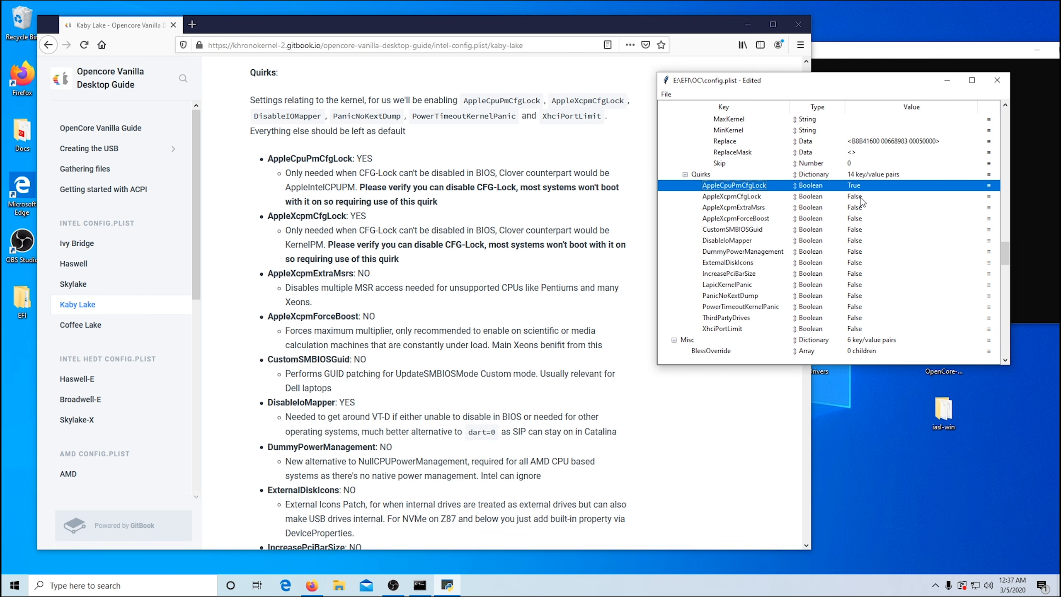
double_click(854, 196)
click(860, 199)
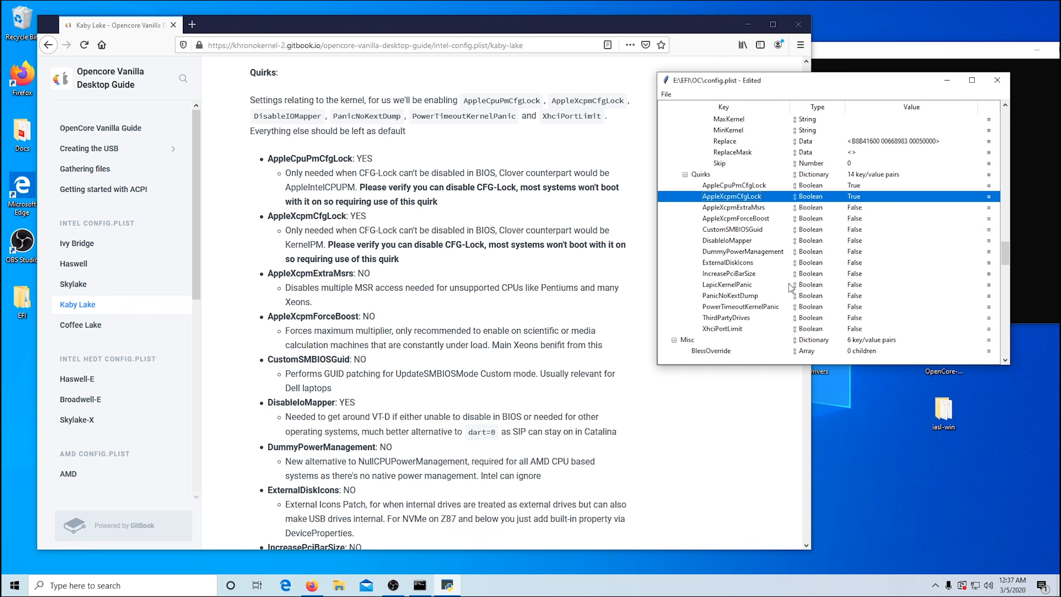
click(861, 247)
click(862, 247)
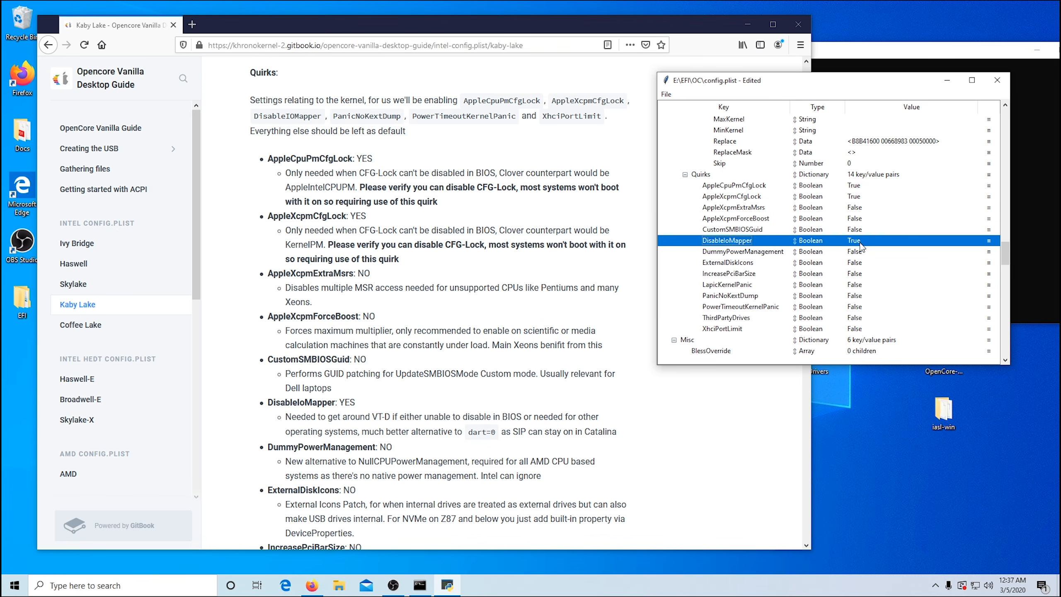
Step: Set PanicNoKextDump, PowerTimeoutKernelPanic and XhciPortLimit to True in the Kernel Quirks
scroll(431, 330, down, 6)
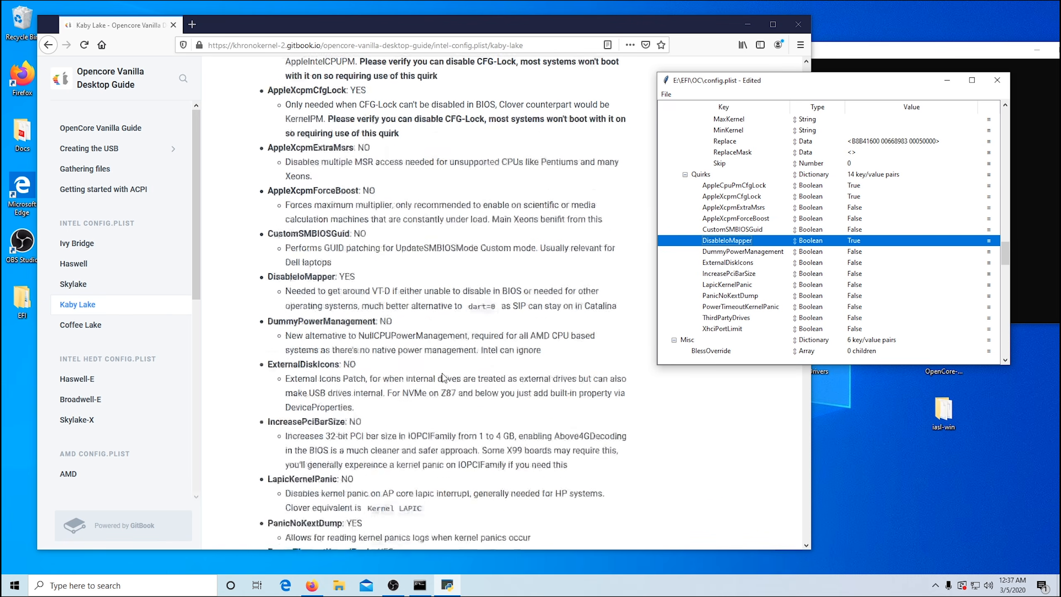
scroll(430, 330, down, 2)
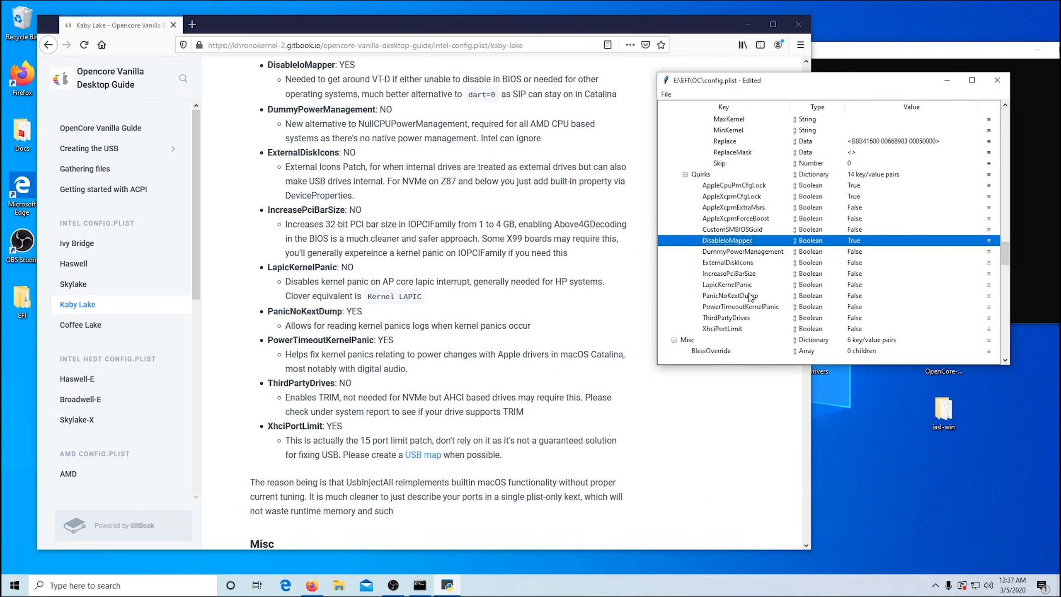
double_click(852, 299)
click(853, 299)
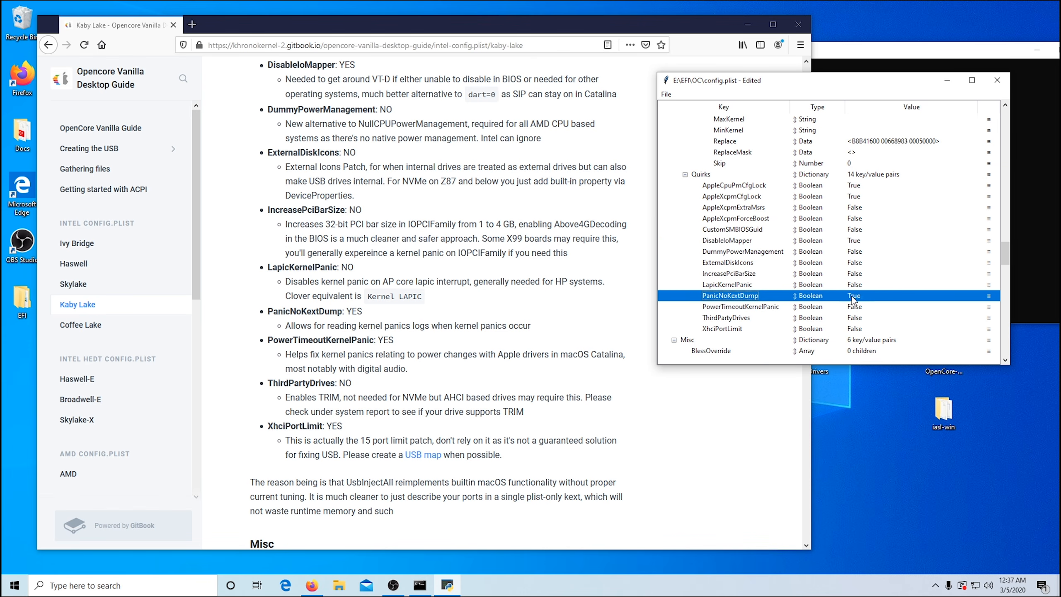
click(856, 310)
click(855, 309)
click(856, 308)
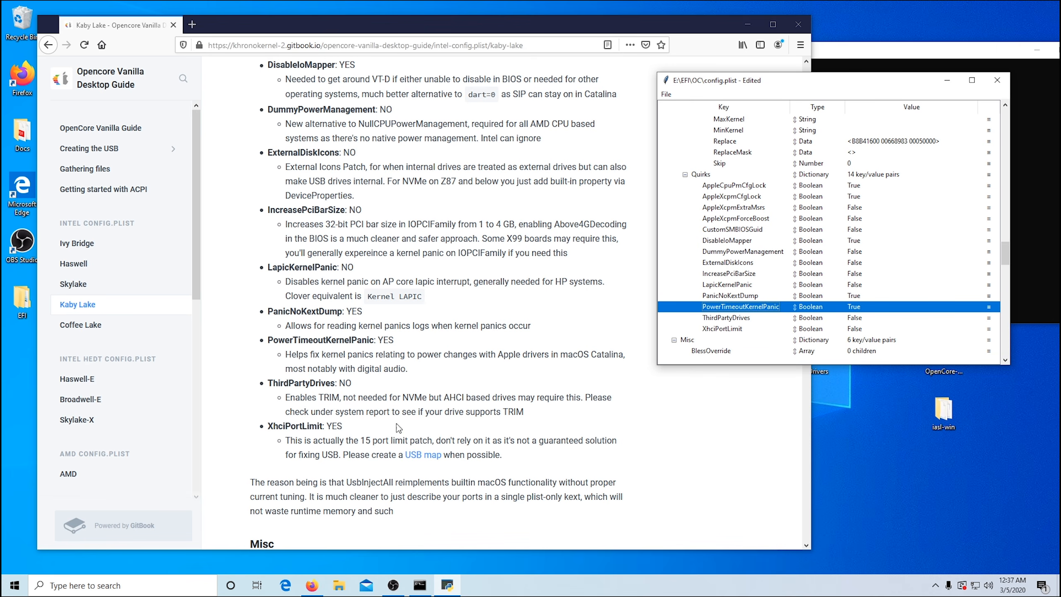
click(858, 331)
click(858, 330)
click(860, 332)
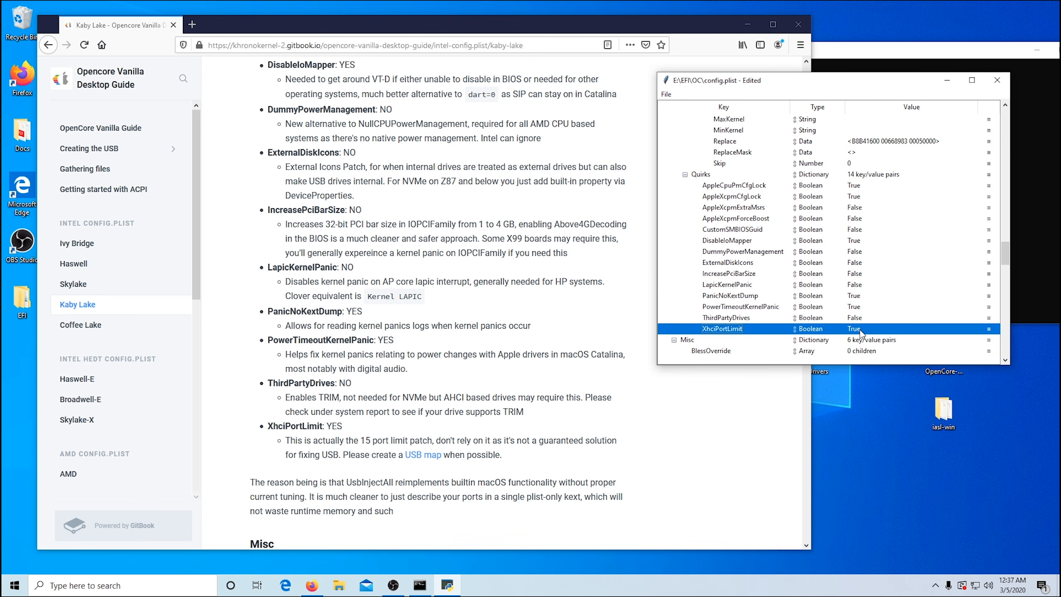
Step: Compare the Misc Boot settings in config.plist with the defaults listed in the guide's Misc section
scroll(539, 354, down, 10)
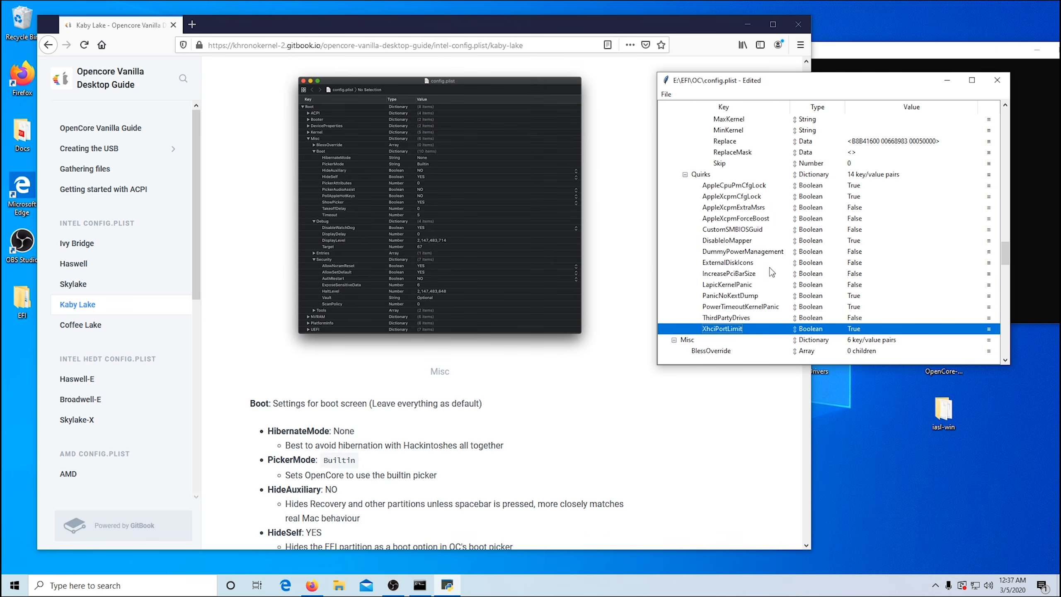
scroll(896, 182, down, 3)
scroll(895, 180, down, 3)
scroll(459, 293, down, 5)
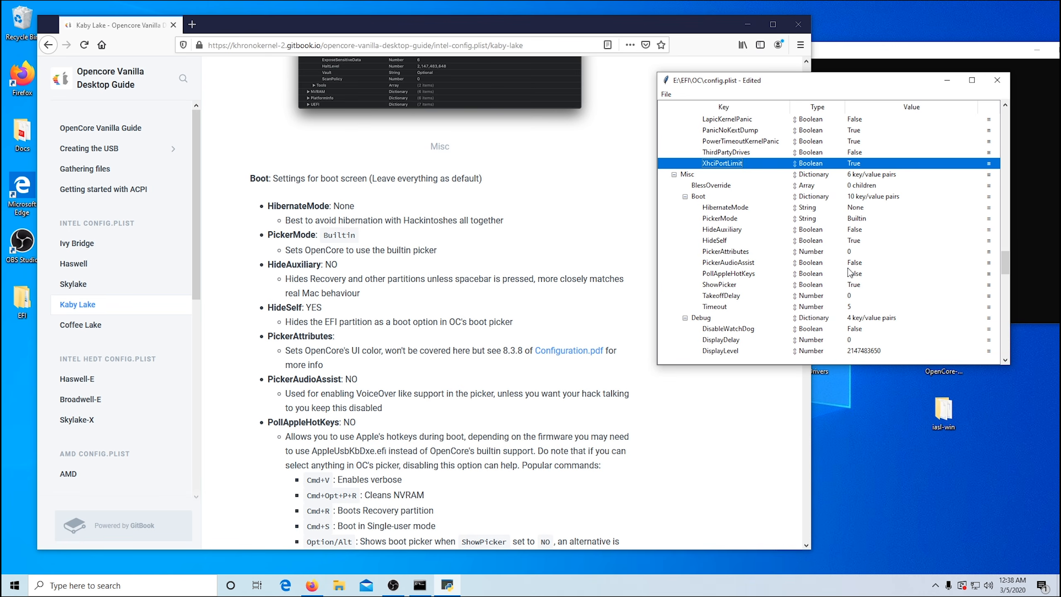
scroll(745, 295, down, 1)
scroll(508, 311, down, 5)
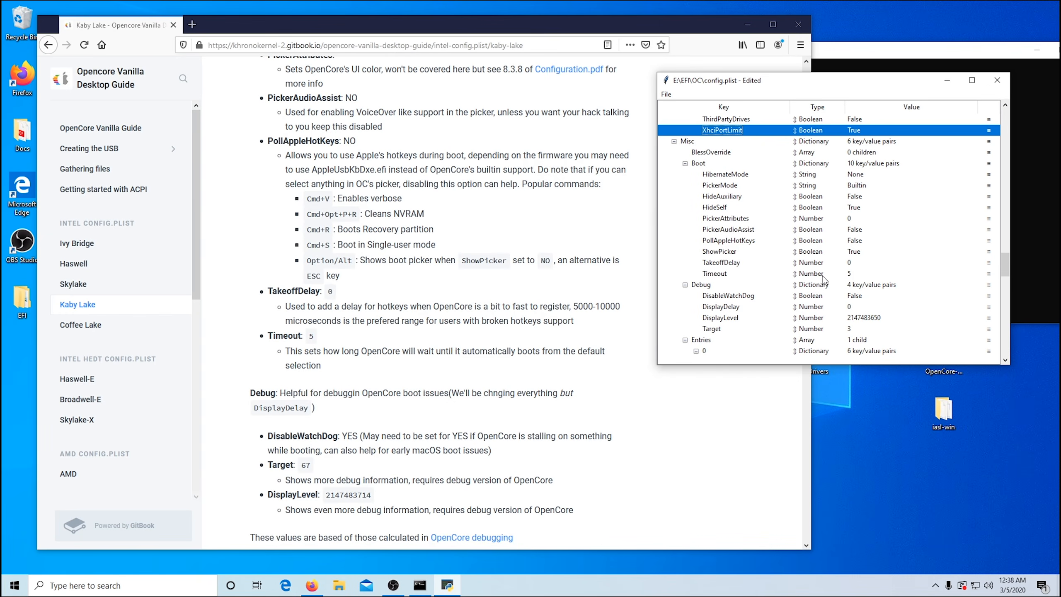
Step: Set DisableWatchDog to True and Target to 67 in the Misc Debug settings
scroll(515, 294, down, 5)
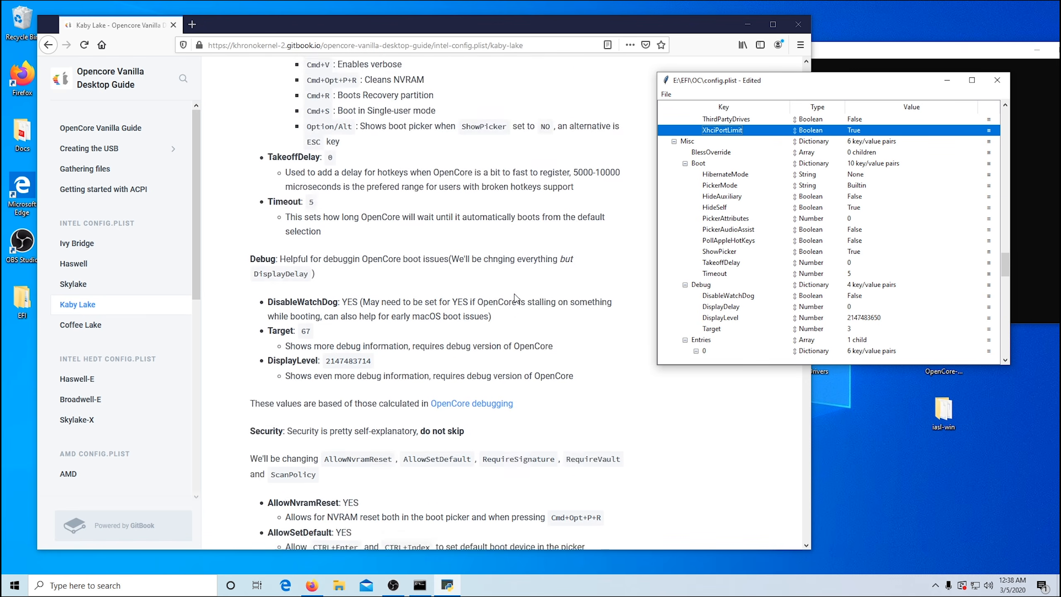
scroll(843, 214, down, 3)
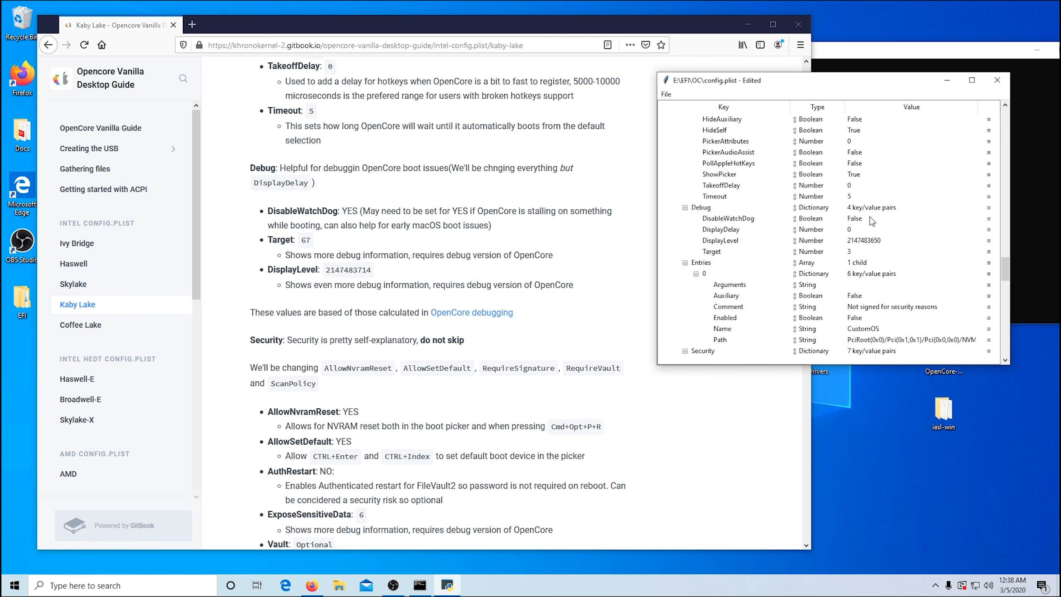
double_click(849, 219)
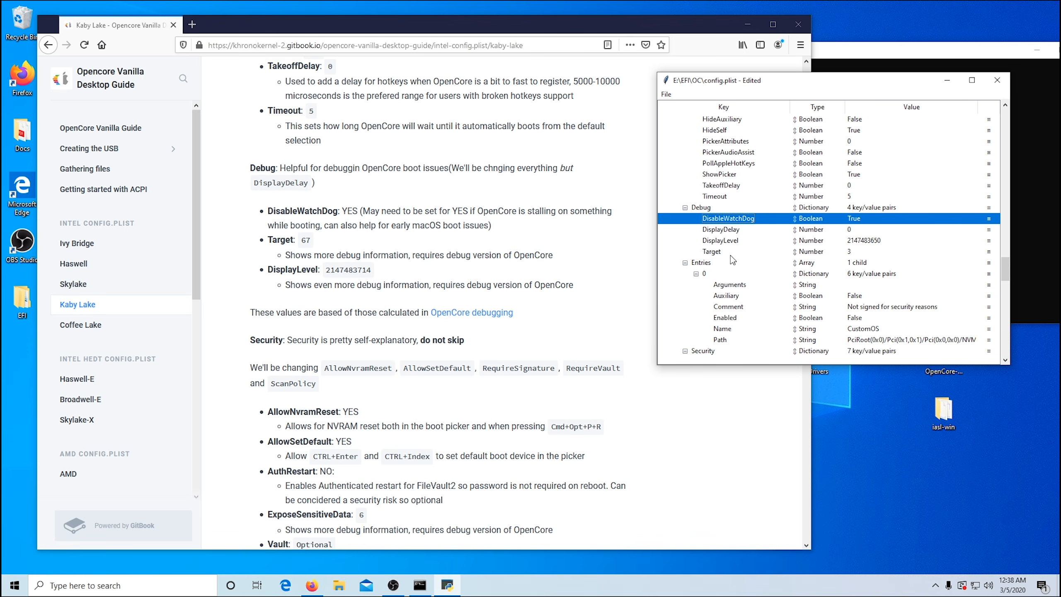
double_click(849, 252)
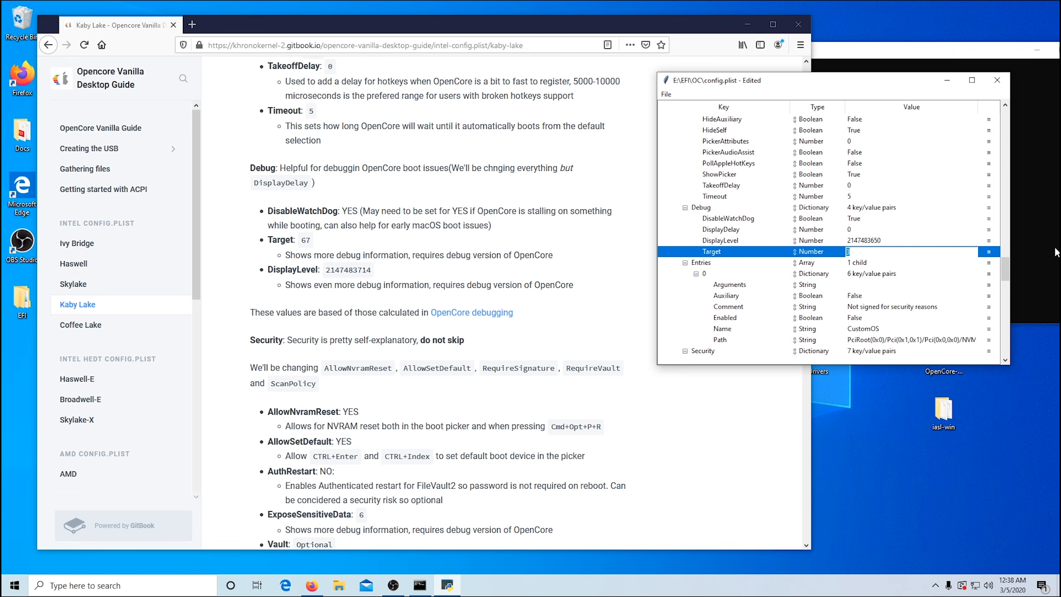
key(Return)
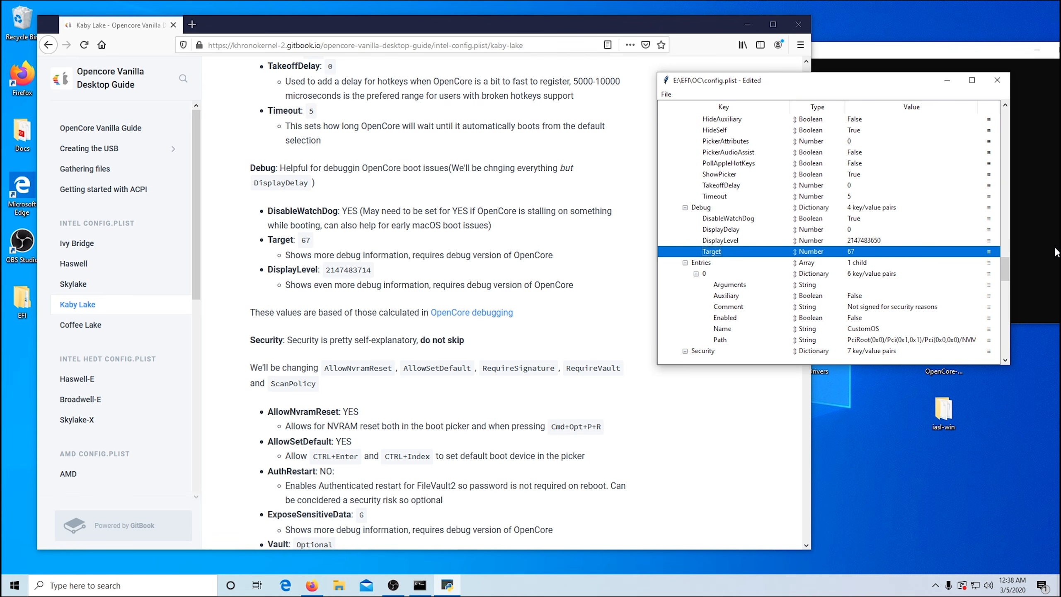
drag(325, 271, 373, 270)
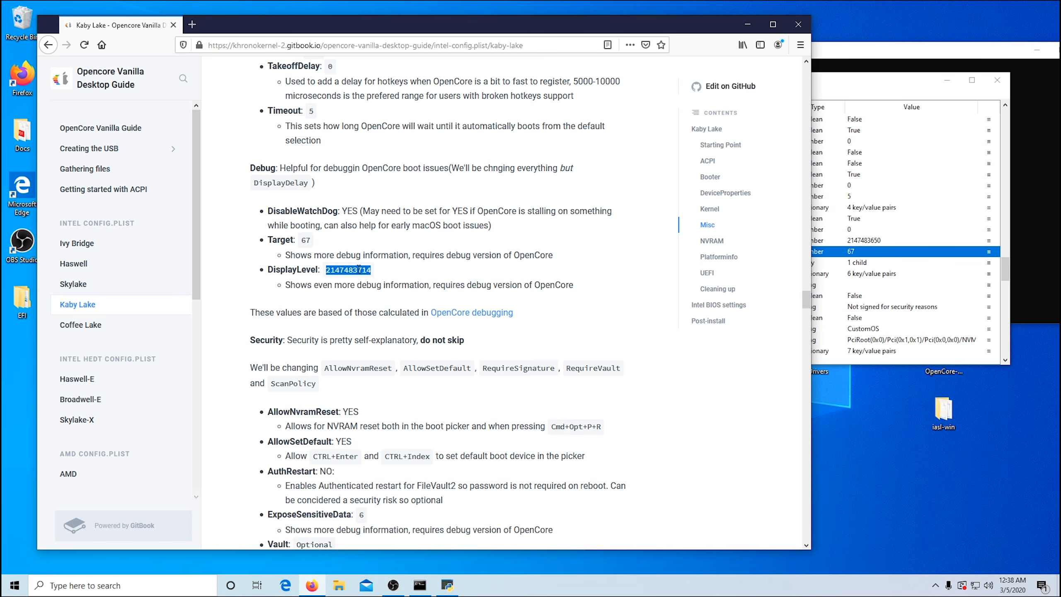
right_click(360, 270)
click(376, 277)
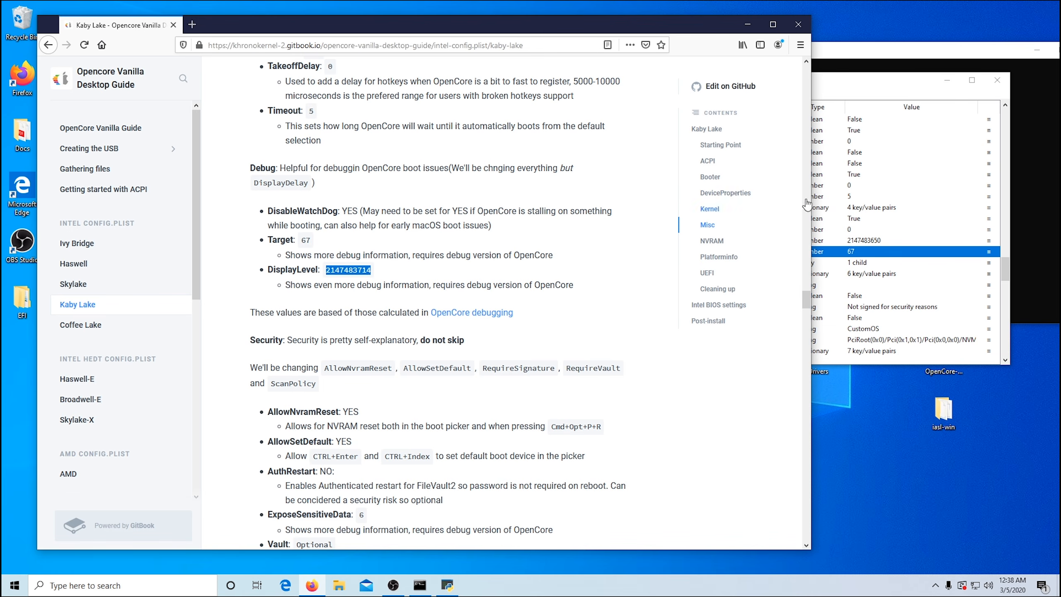
click(896, 85)
click(868, 240)
click(867, 240)
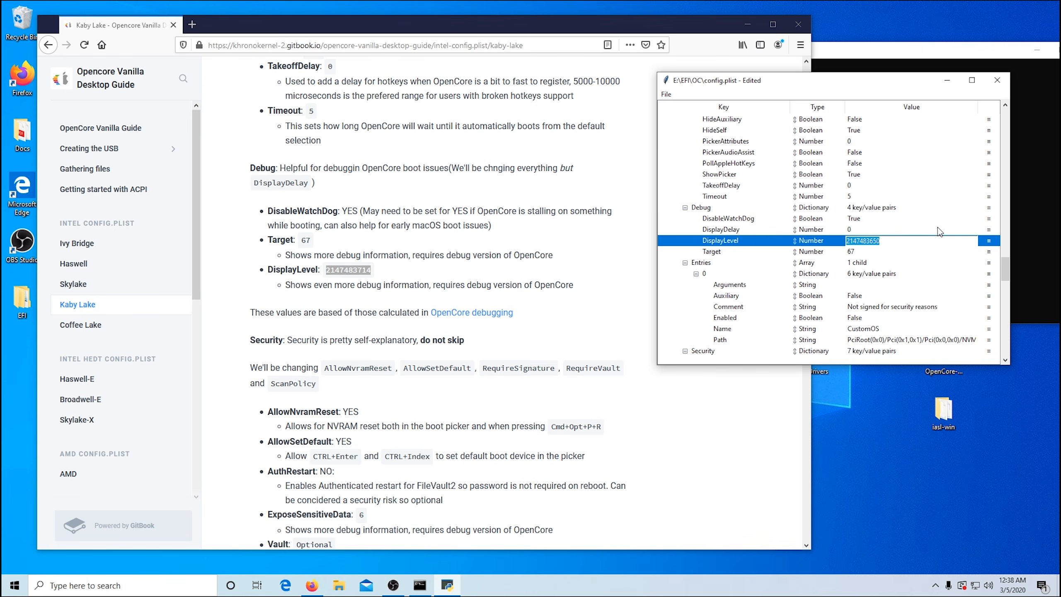
key(Right)
key(BackSpace)
key(BackSpace)
key(BackSpace)
text(714)
key(Return)
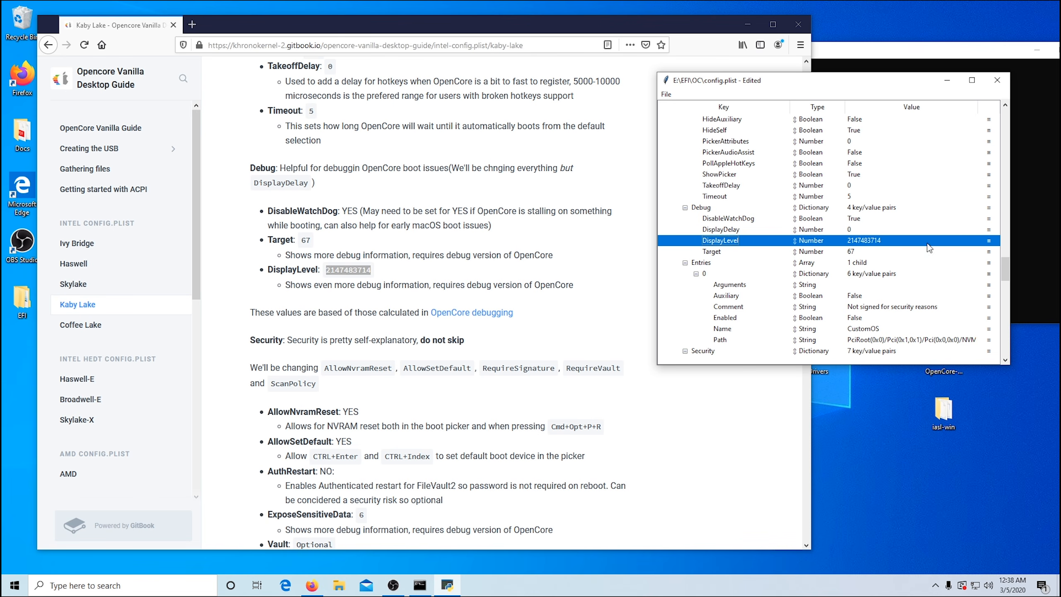
scroll(848, 283, down, 2)
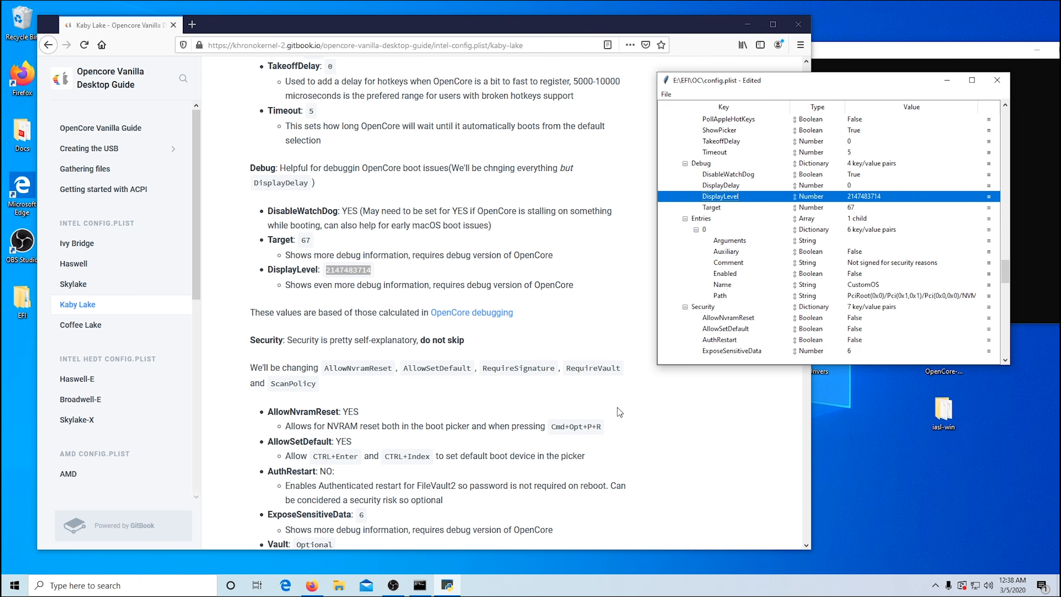
Step: Set AllowNvramReset and AllowSetDefault to True in the Misc Security settings
scroll(618, 408, down, 5)
scroll(798, 272, down, 1)
scroll(798, 271, down, 1)
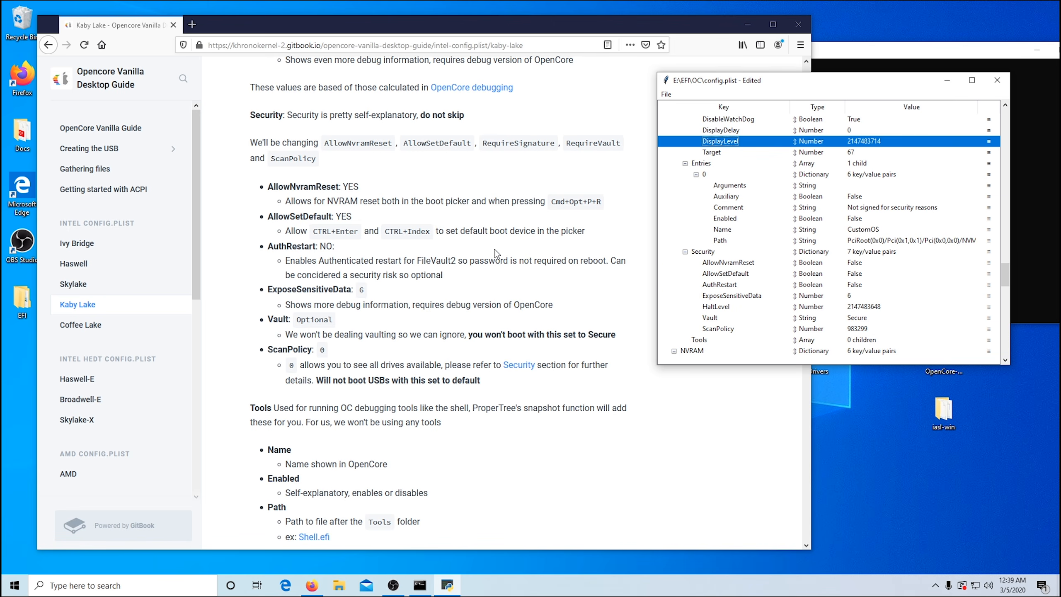
double_click(855, 262)
click(855, 264)
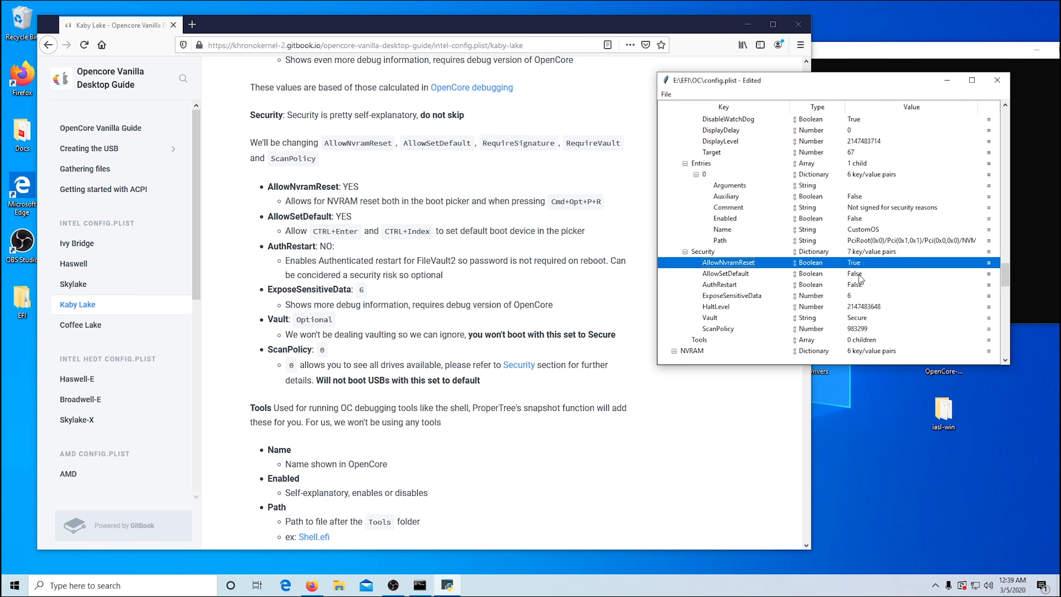
double_click(860, 276)
click(858, 276)
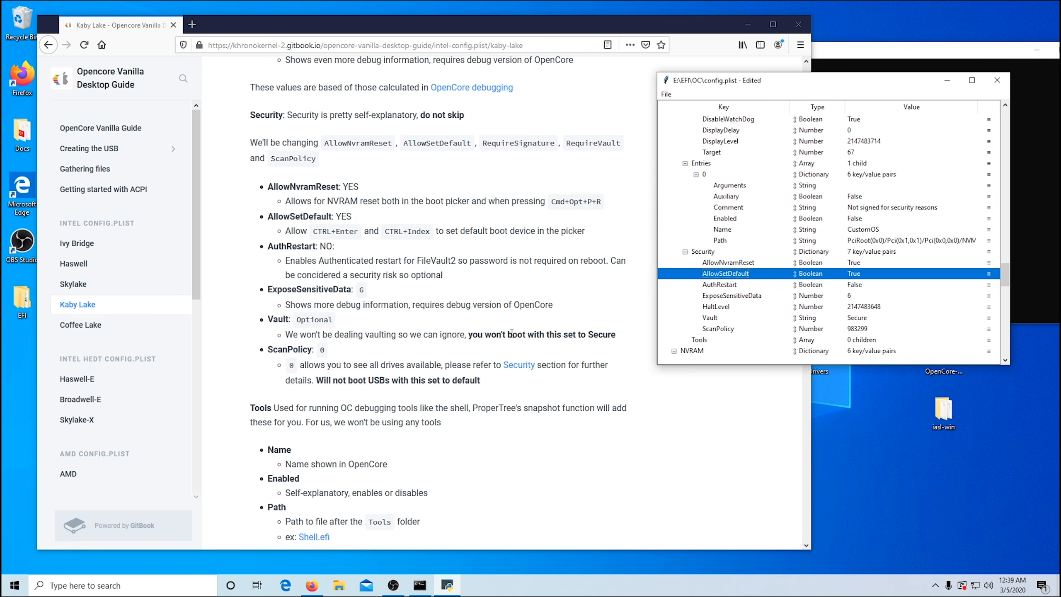
Step: Change Vault in the Misc Security settings to Optional, copying the value from the guide
drag(297, 320, 333, 321)
right_click(326, 318)
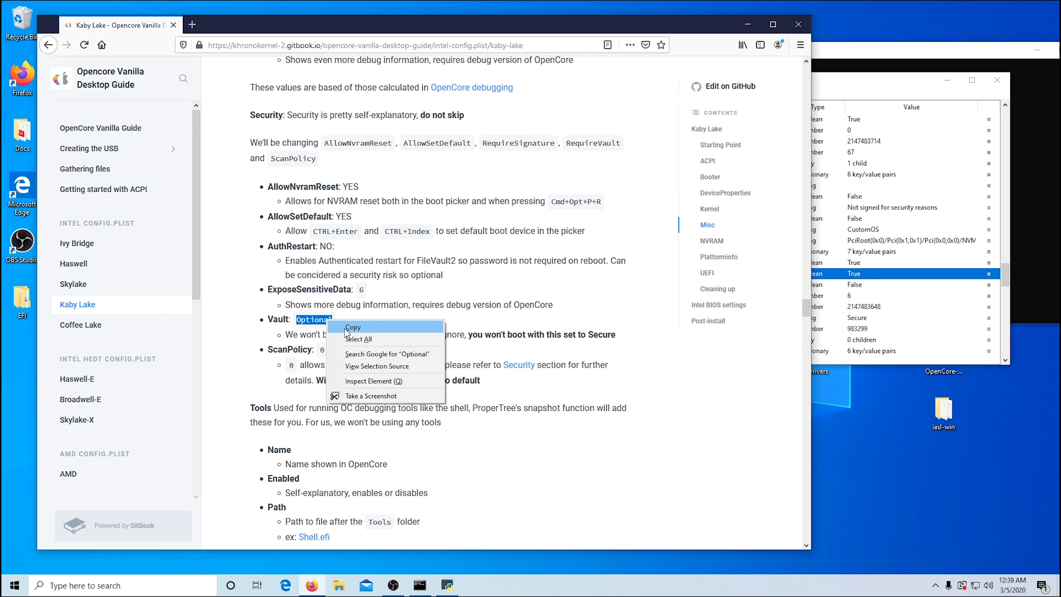
click(347, 330)
click(861, 319)
double_click(857, 318)
drag(868, 318, 797, 325)
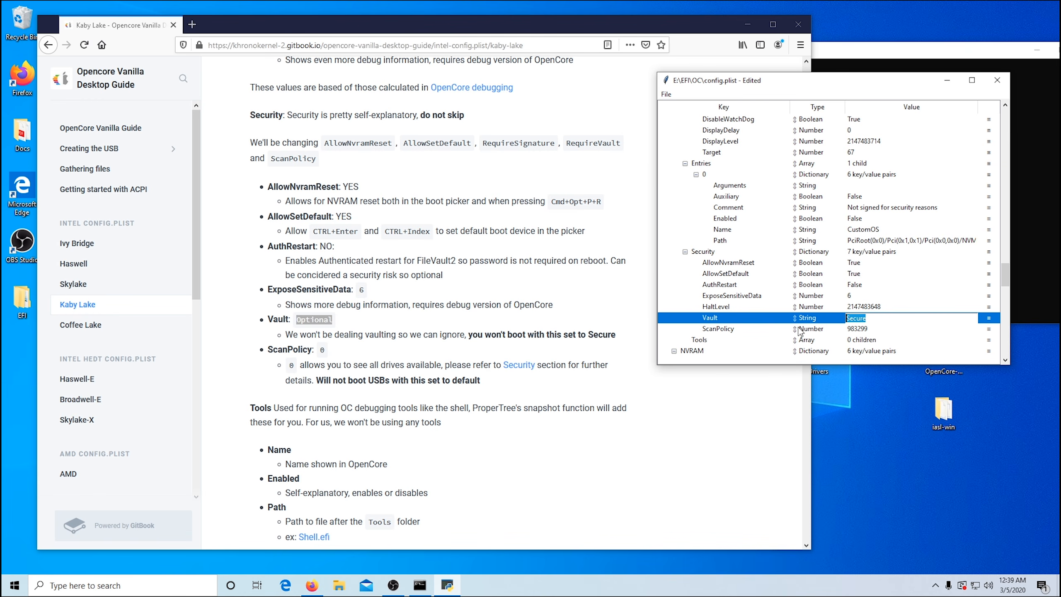
key(ctrl+v)
key(Return)
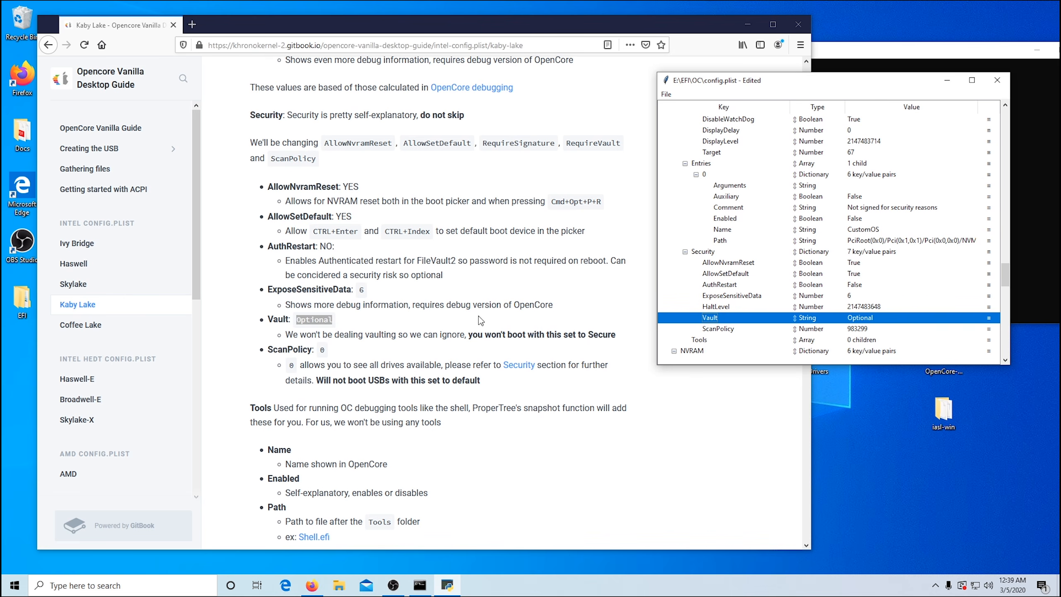
Step: Set ScanPolicy in the Misc Security settings to 0
double_click(860, 329)
text(0)
key(Return)
Step: Append the guide's debug=0x100 argument to the boot-args value under NVRAM Add
scroll(855, 272, down, 4)
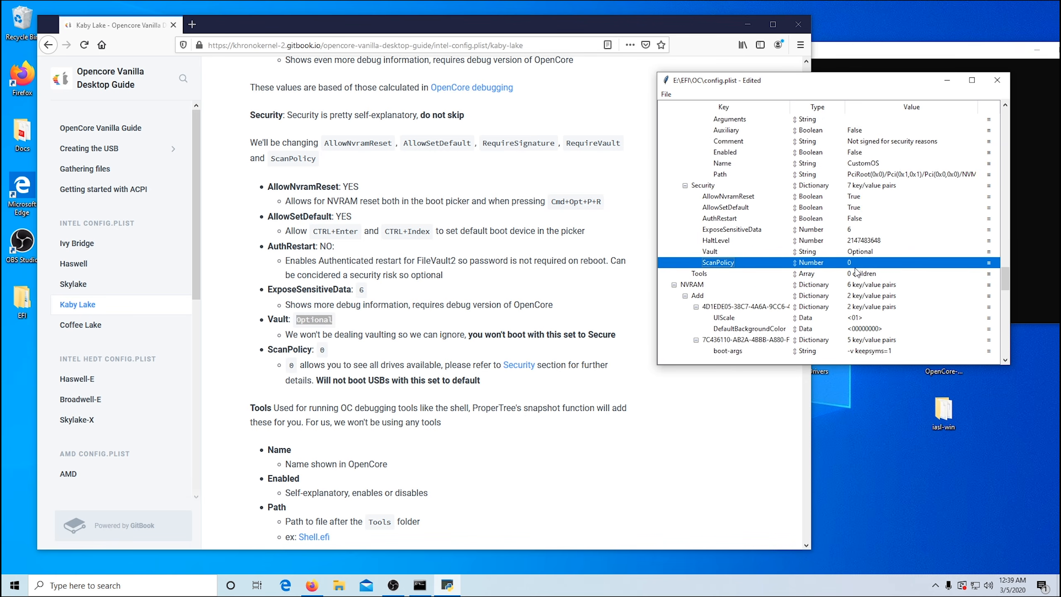
scroll(855, 272, down, 2)
scroll(480, 325, down, 6)
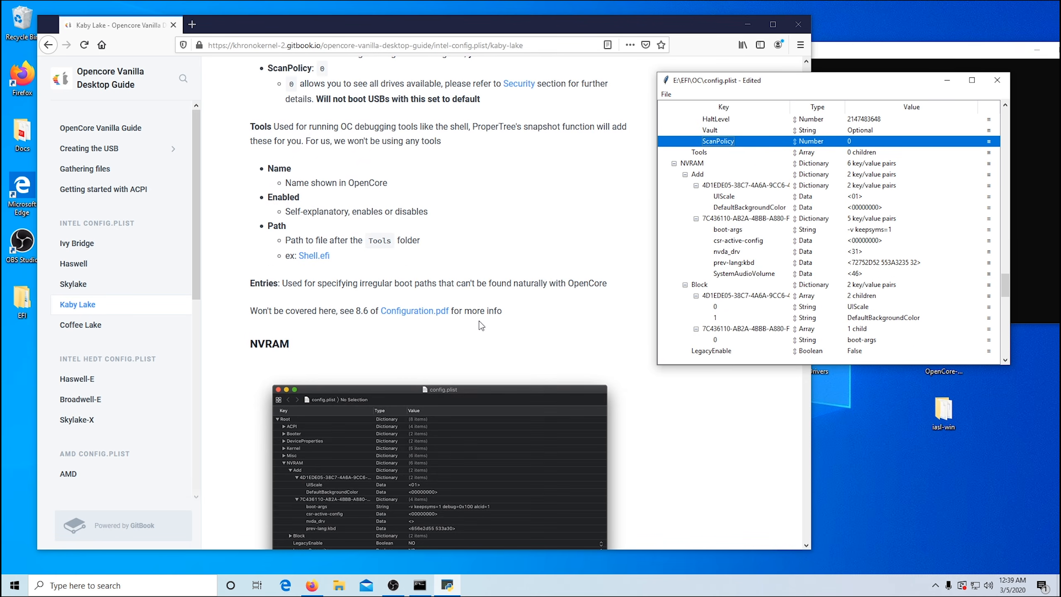
scroll(482, 326, down, 10)
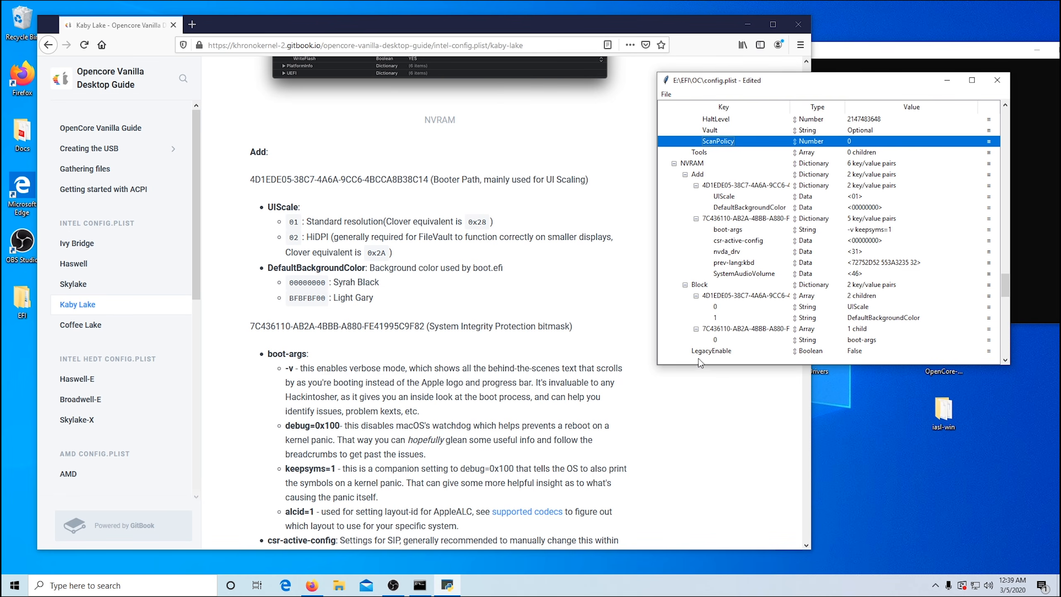
click(745, 229)
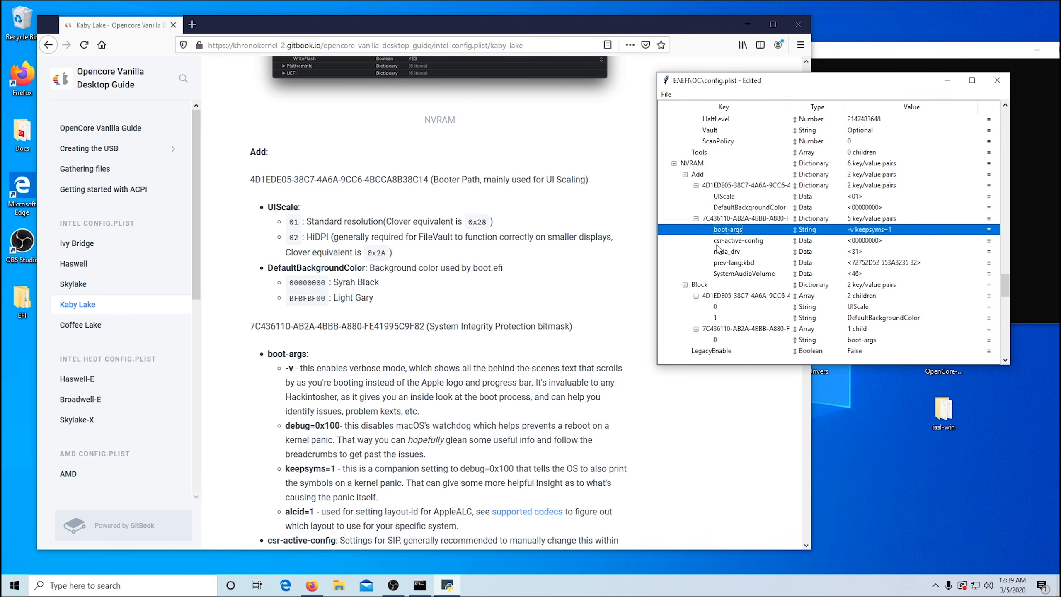
scroll(354, 372, down, 4)
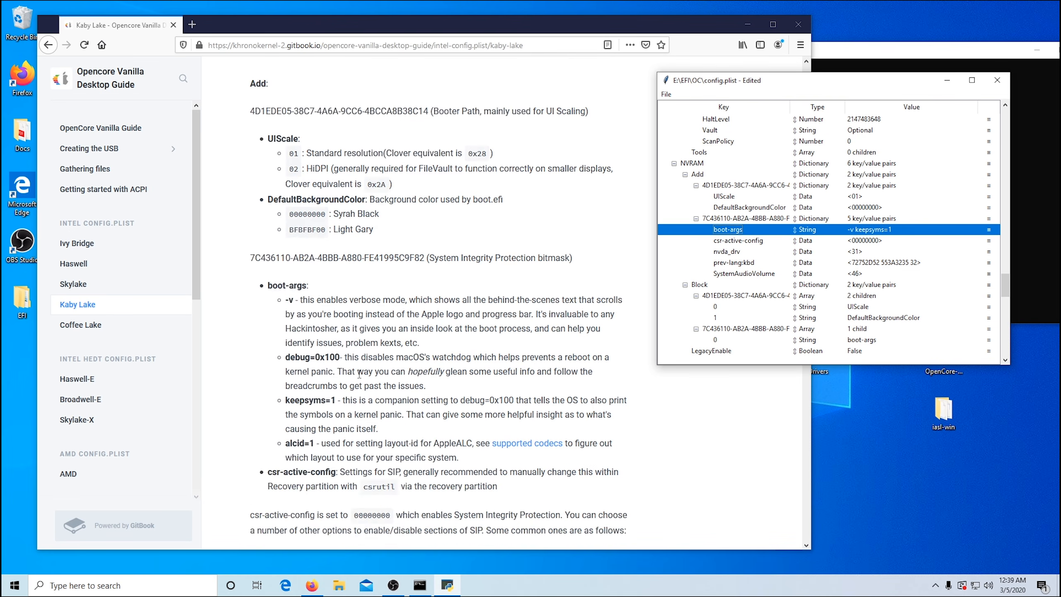
double_click(885, 231)
click(895, 230)
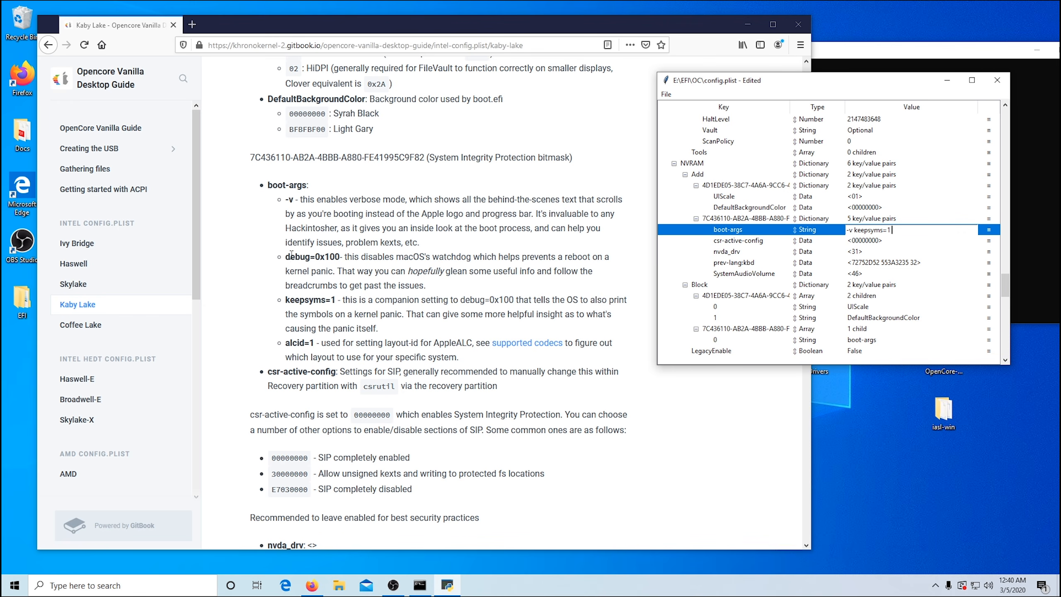
drag(287, 256, 341, 257)
right_click(329, 254)
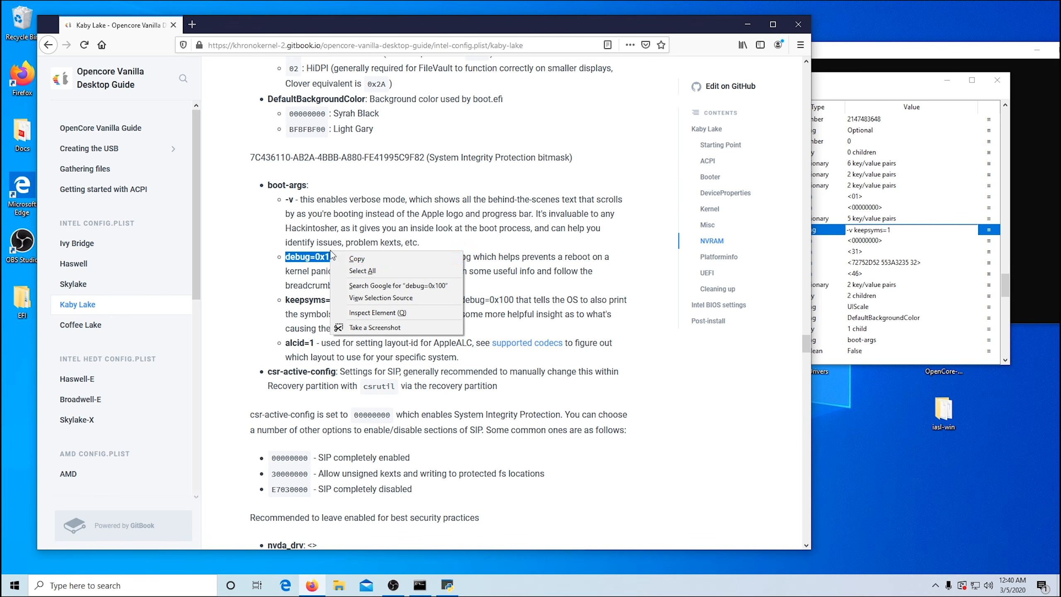
click(351, 260)
click(903, 231)
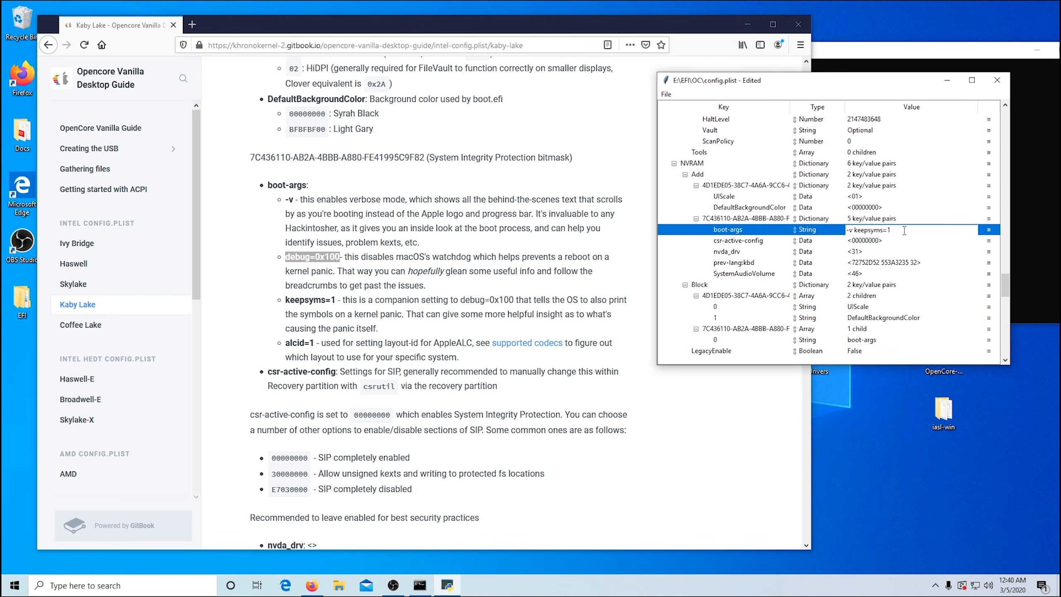
key(ctrl+v)
Step: Append the guide's alcid=1 argument to boot-args and commit the edited value
drag(286, 343, 314, 341)
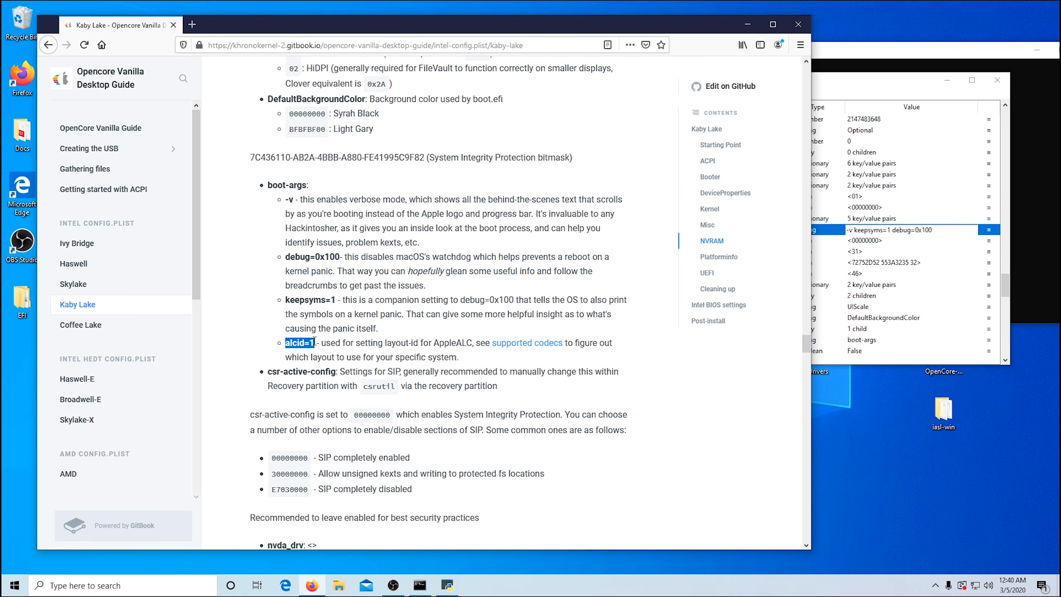
right_click(301, 343)
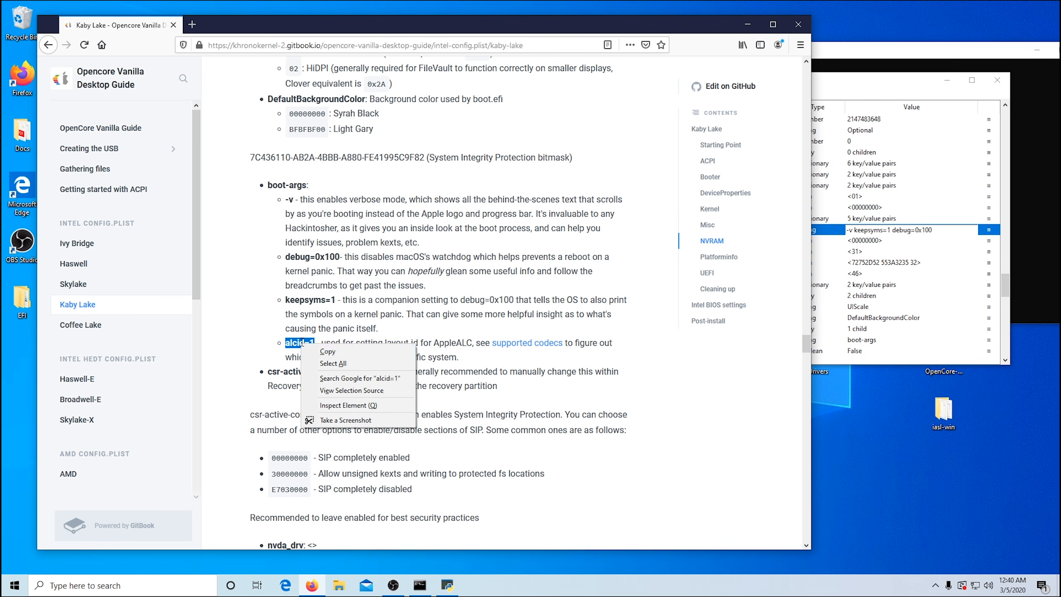
click(320, 353)
click(943, 227)
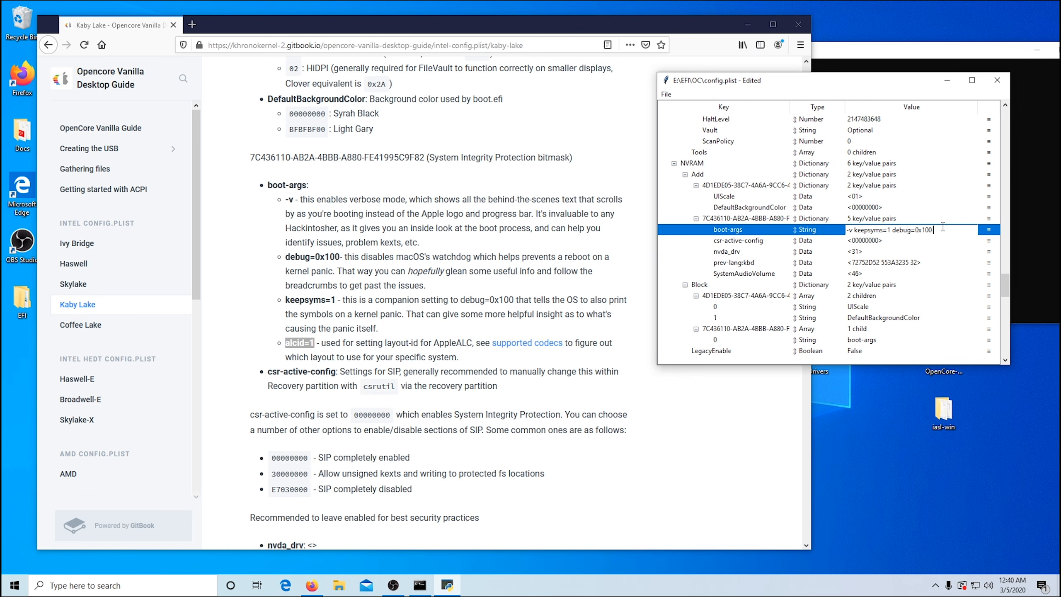
key(ctrl+v)
key(Return)
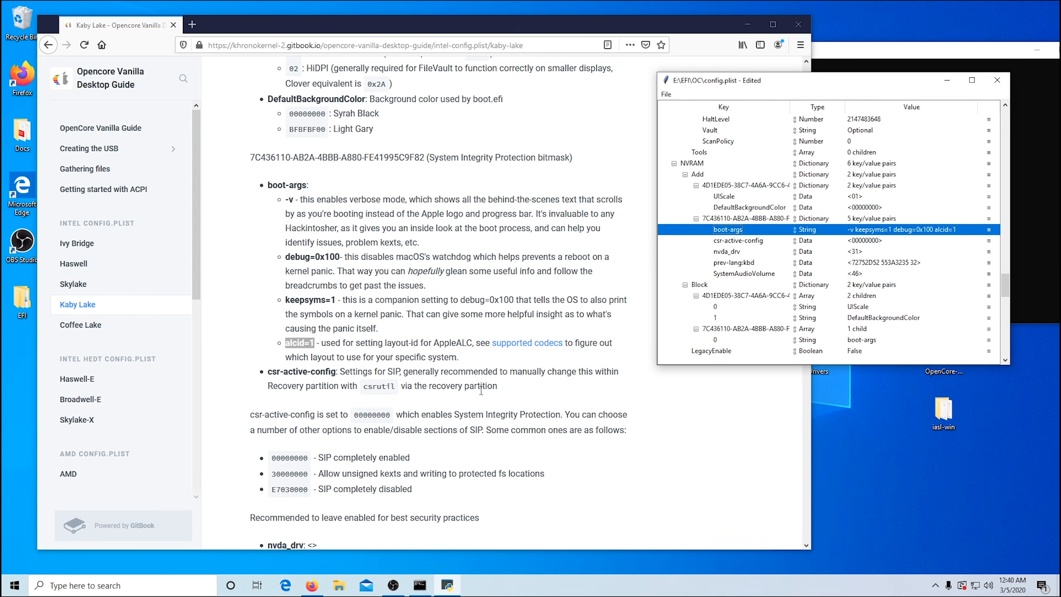
Step: Replace the prev-lang:kbd data under NVRAM Add with the guide's American keyboard hex value, 656e2d55533a30
scroll(485, 385, down, 5)
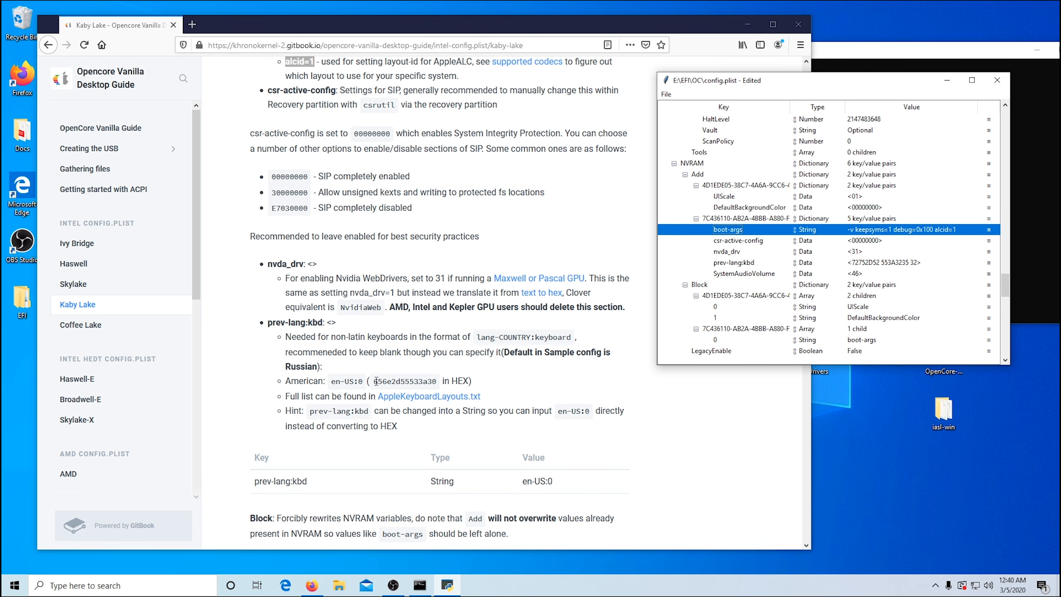
drag(376, 381, 436, 382)
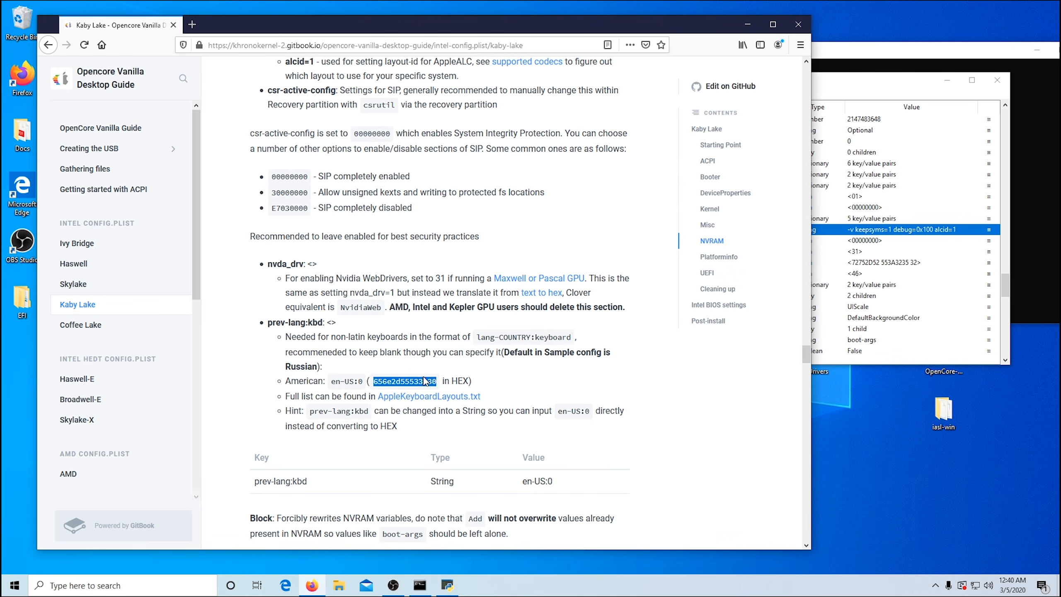
right_click(424, 382)
click(451, 390)
double_click(890, 264)
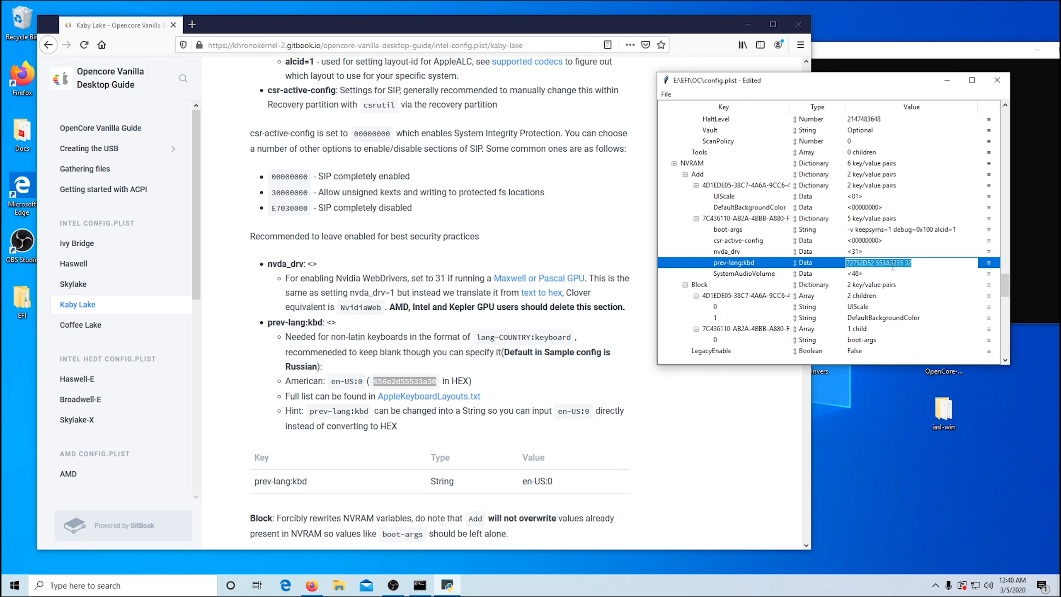
key(BackSpace)
key(ctrl+v)
key(Return)
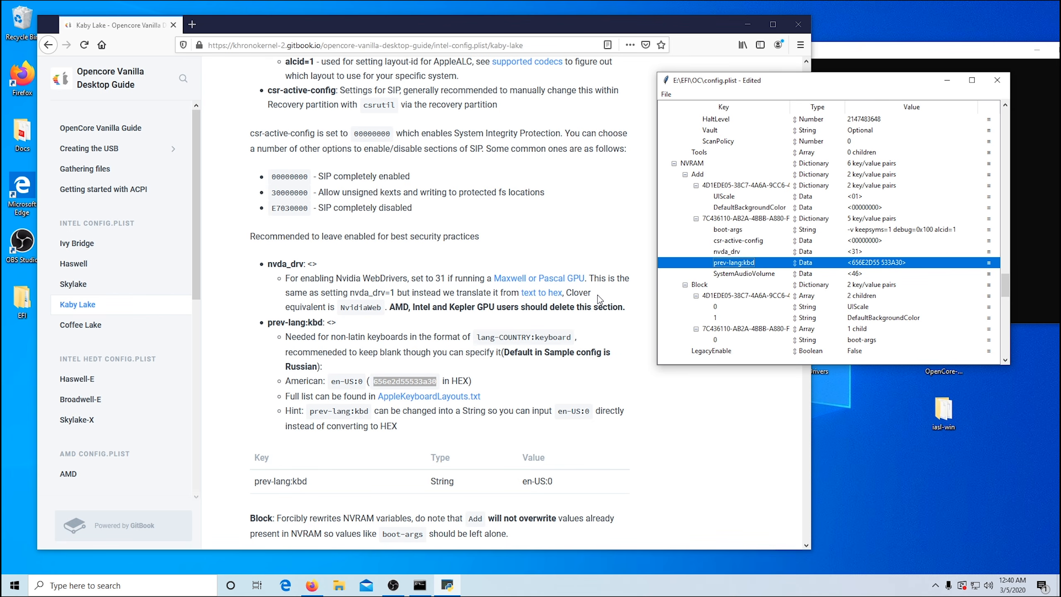
Step: Set WriteFlash to True in the NVRAM section, as the guide specifies
scroll(597, 292, down, 6)
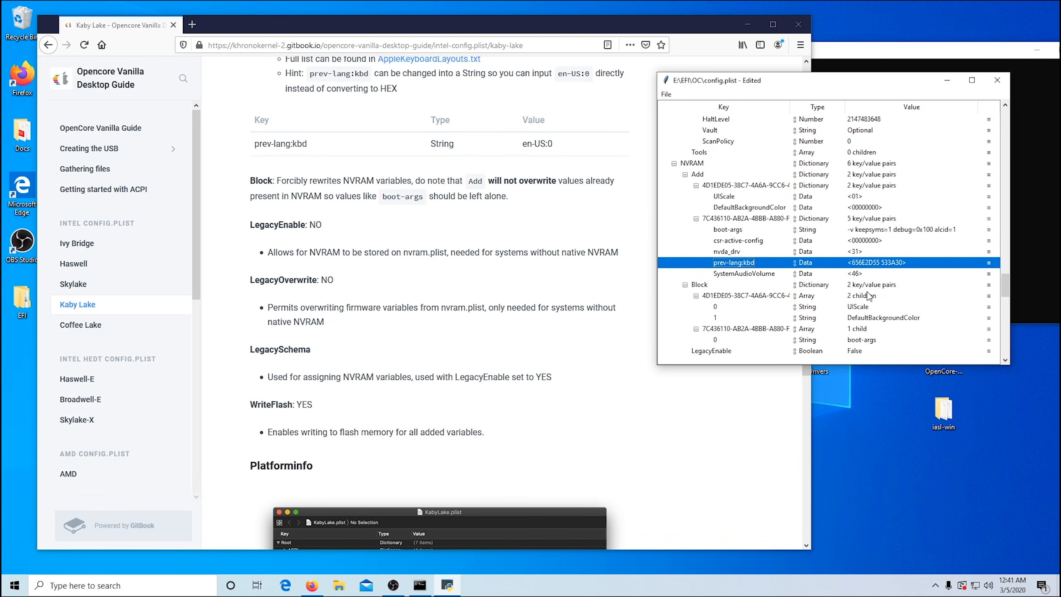
scroll(815, 316, down, 1)
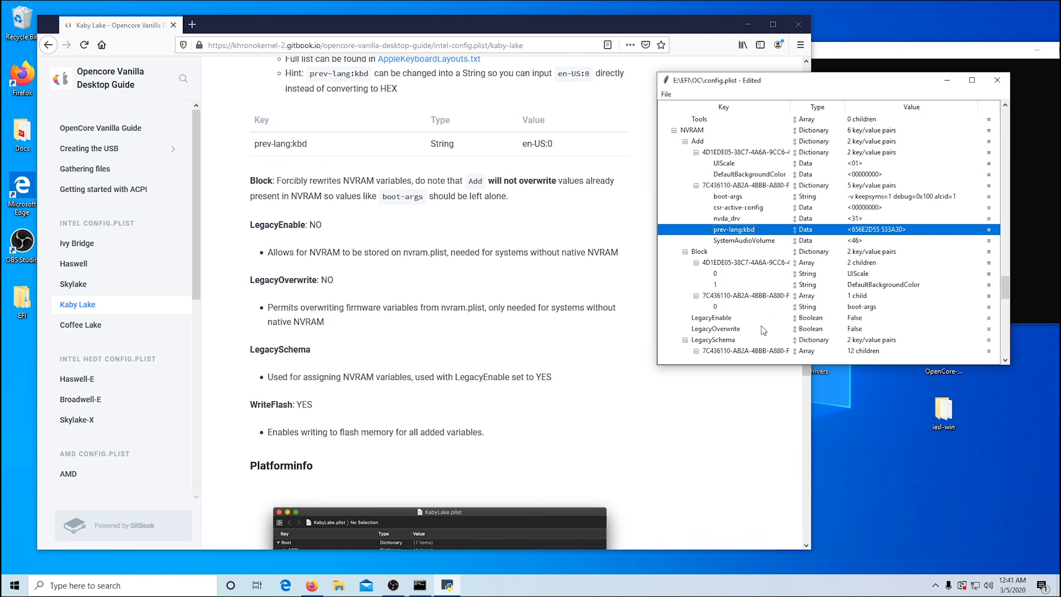
scroll(840, 320, down, 1)
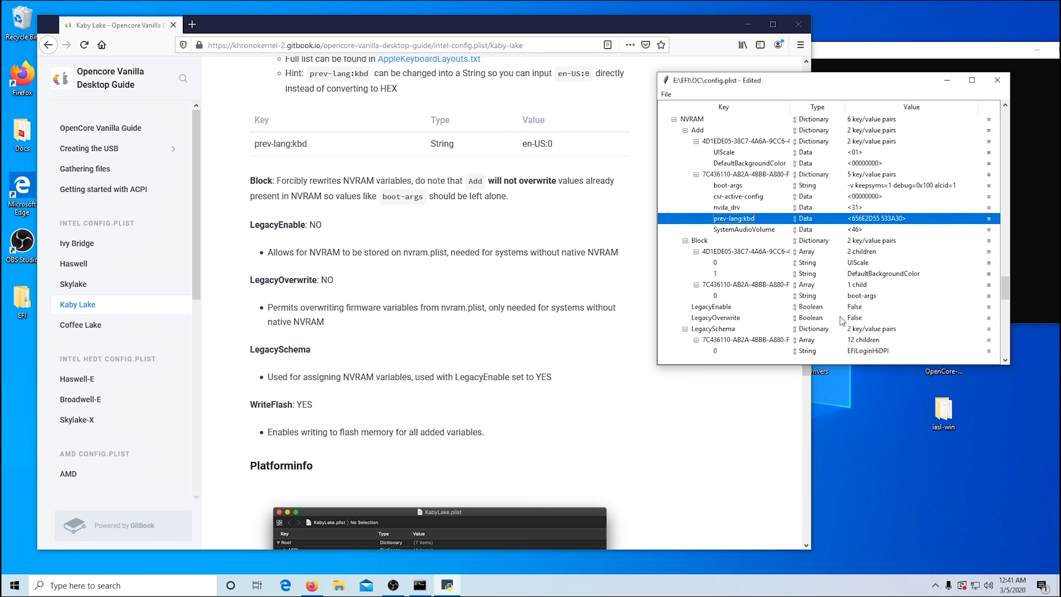
scroll(841, 320, down, 1)
scroll(807, 297, down, 2)
scroll(807, 298, down, 4)
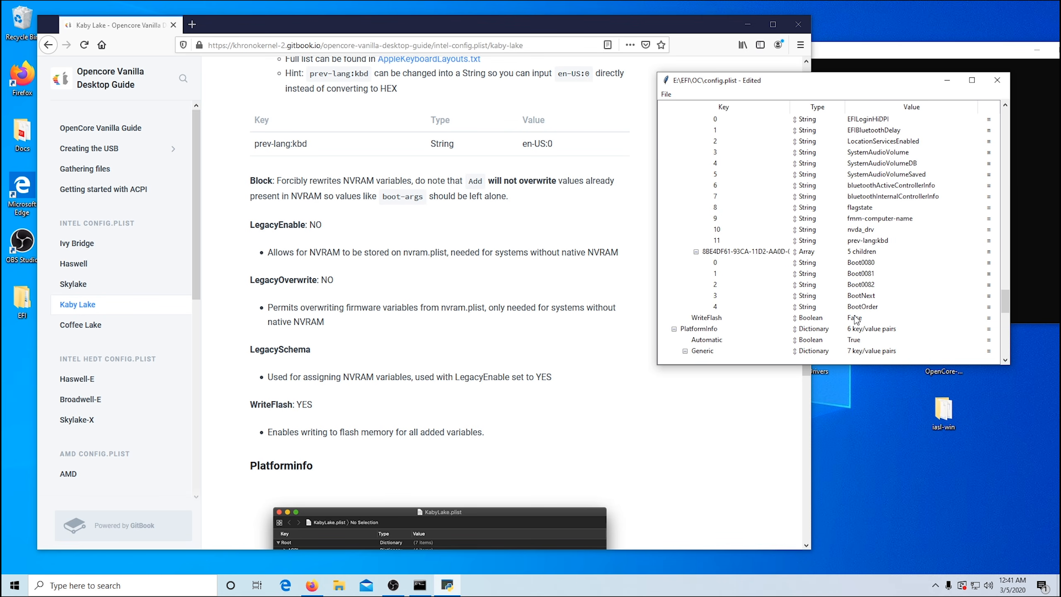
double_click(854, 318)
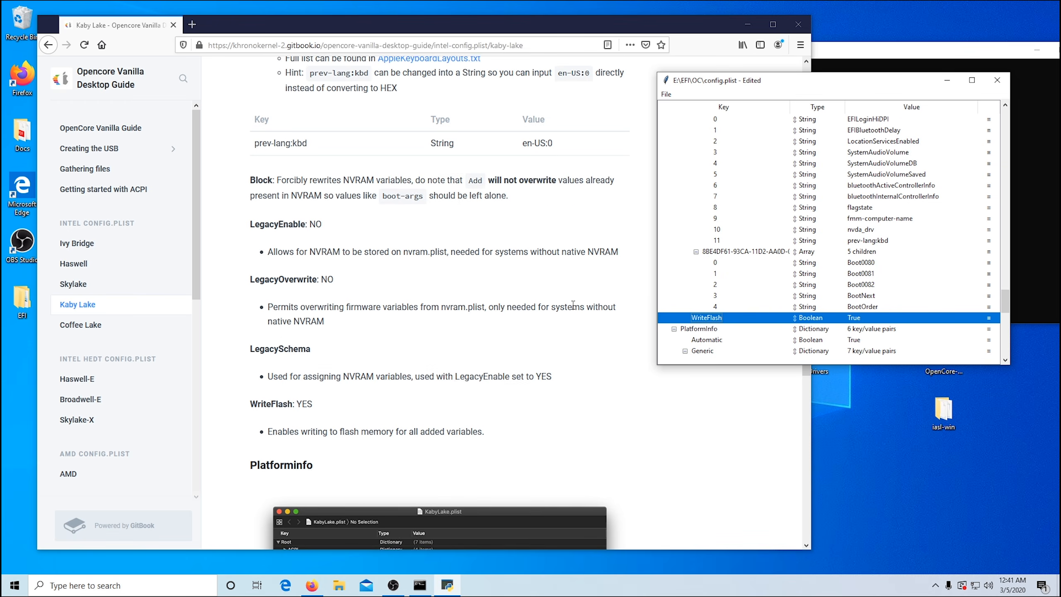
Step: Set SystemProductName in the PlatformInfo Generic settings to iMac18,1
scroll(574, 304, down, 12)
scroll(863, 266, down, 2)
scroll(863, 265, down, 2)
double_click(873, 284)
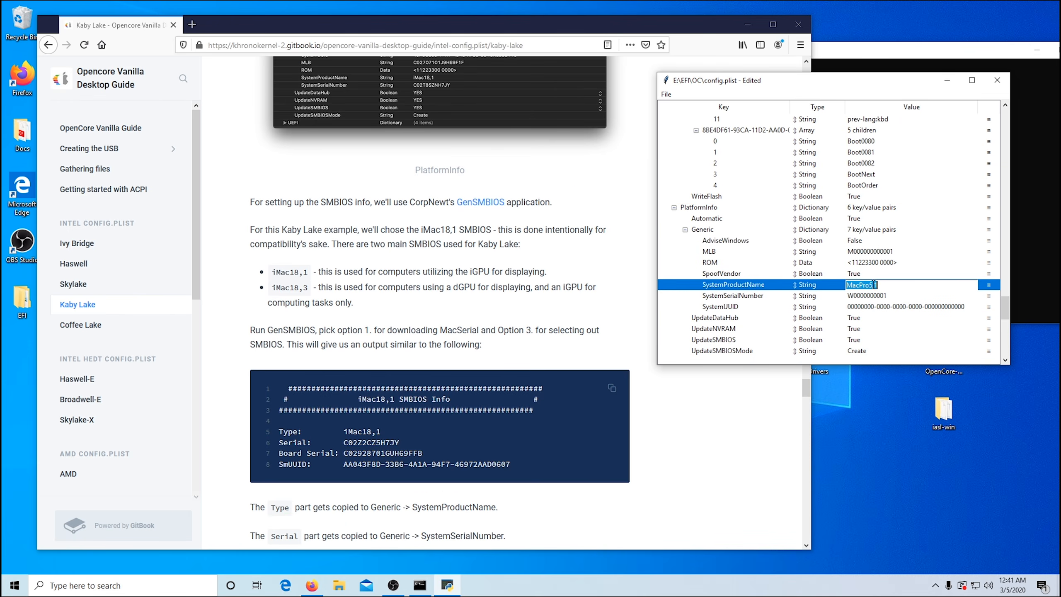
text(iMac18,1)
key(Return)
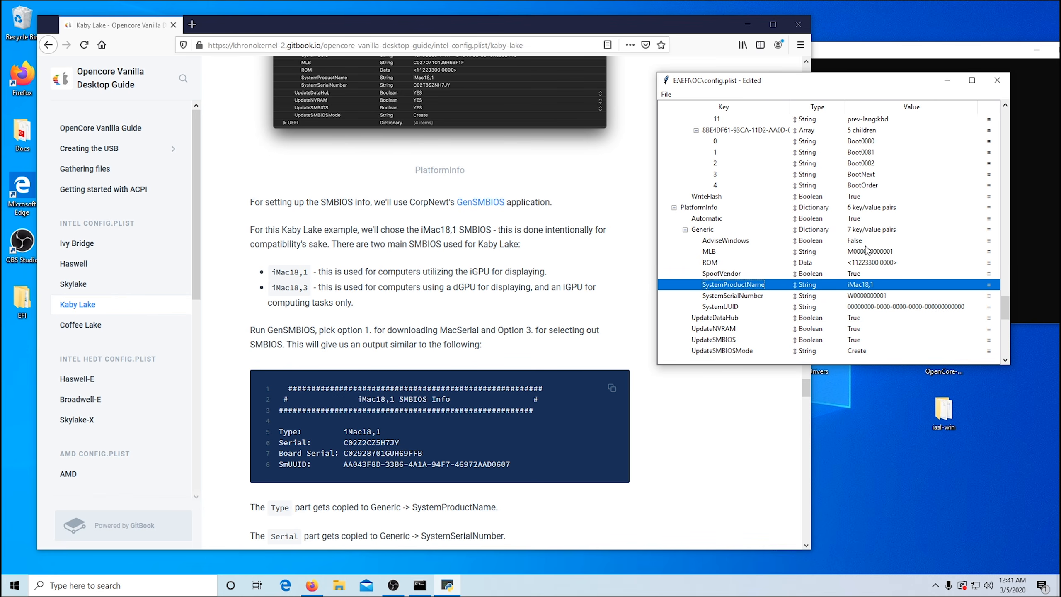
Step: Compare the PlatformInfo settings in config.plist with the guide's SMBIOS and Generic instructions
scroll(869, 238, down, 3)
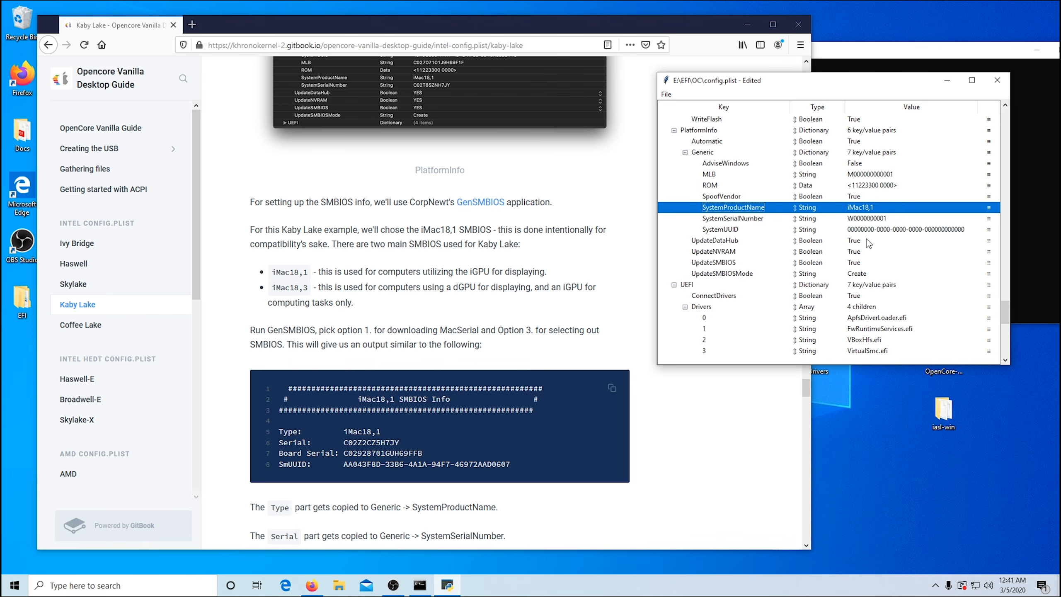
drag(898, 78, 854, 61)
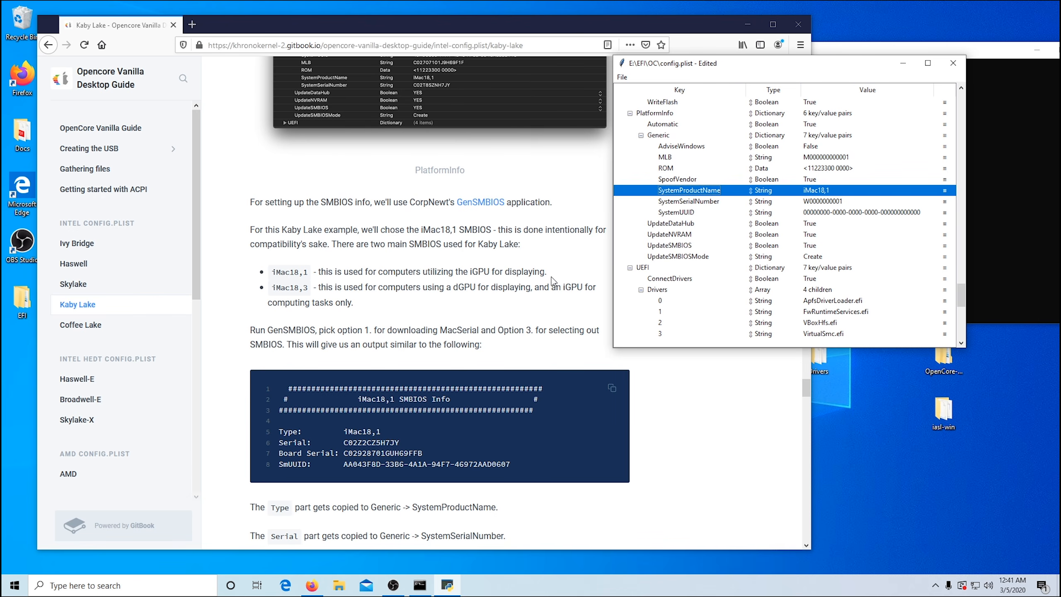
scroll(553, 280, down, 5)
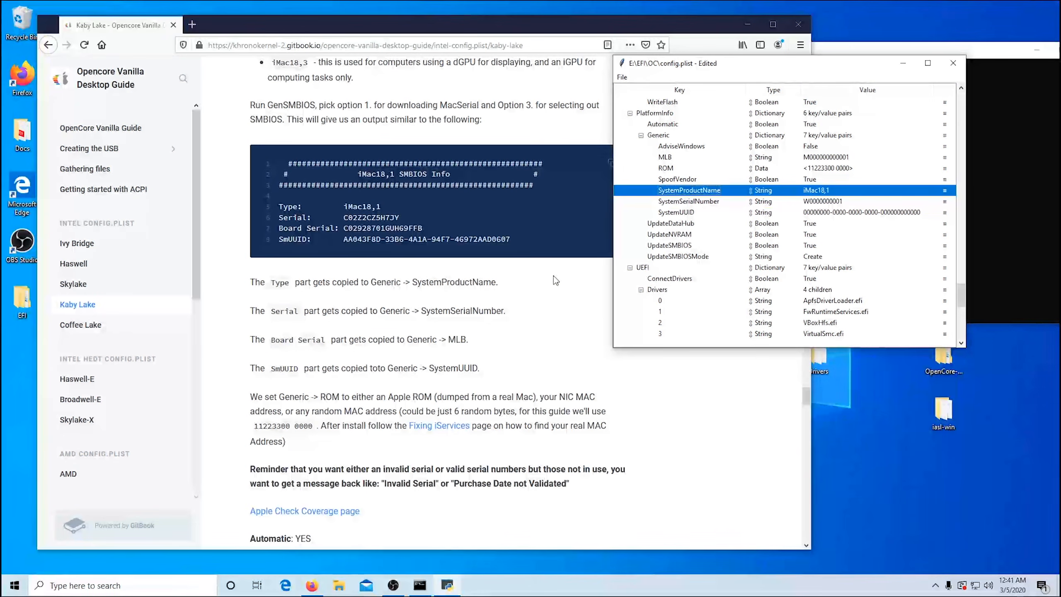
scroll(766, 231, down, 1)
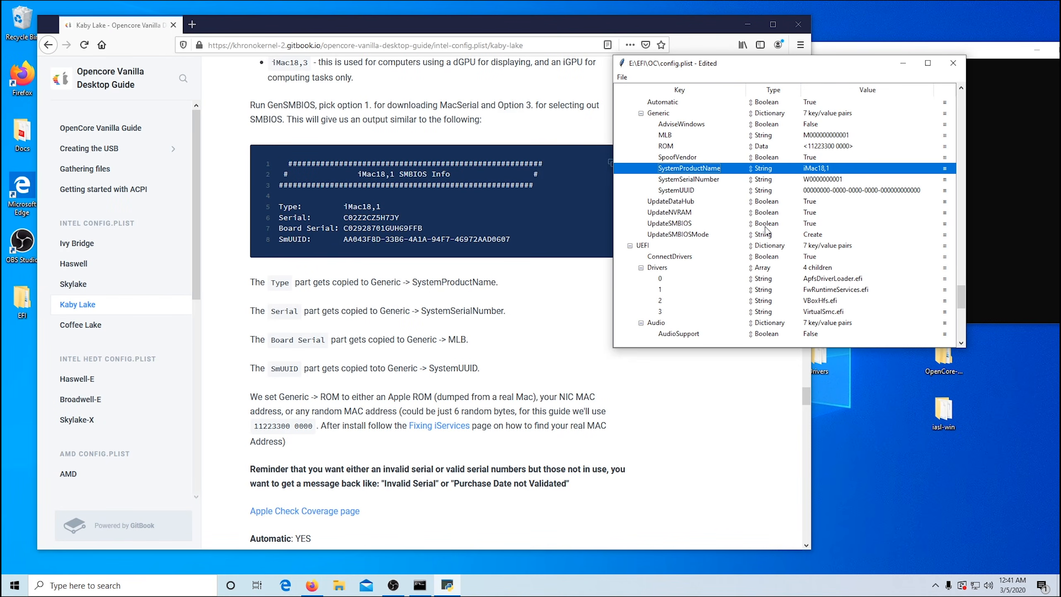
scroll(767, 229, up, 1)
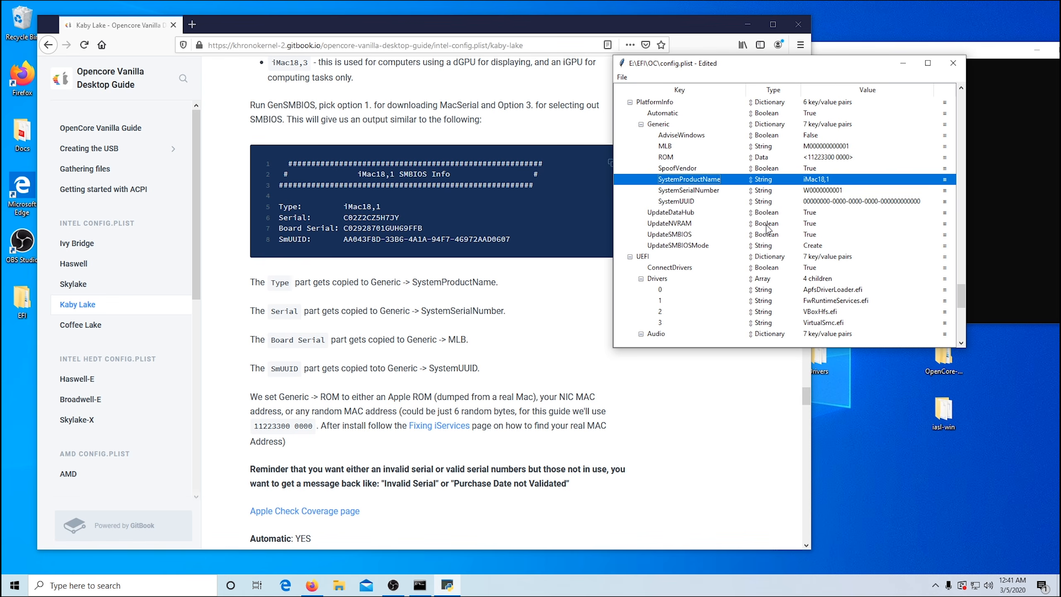
scroll(551, 264, up, 5)
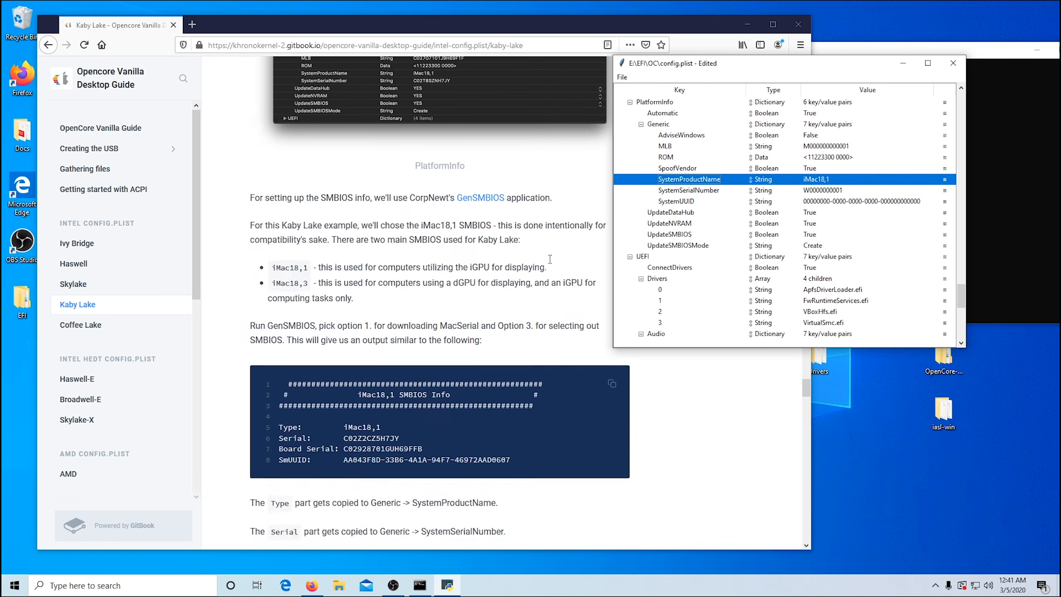
scroll(551, 264, down, 6)
scroll(551, 263, down, 5)
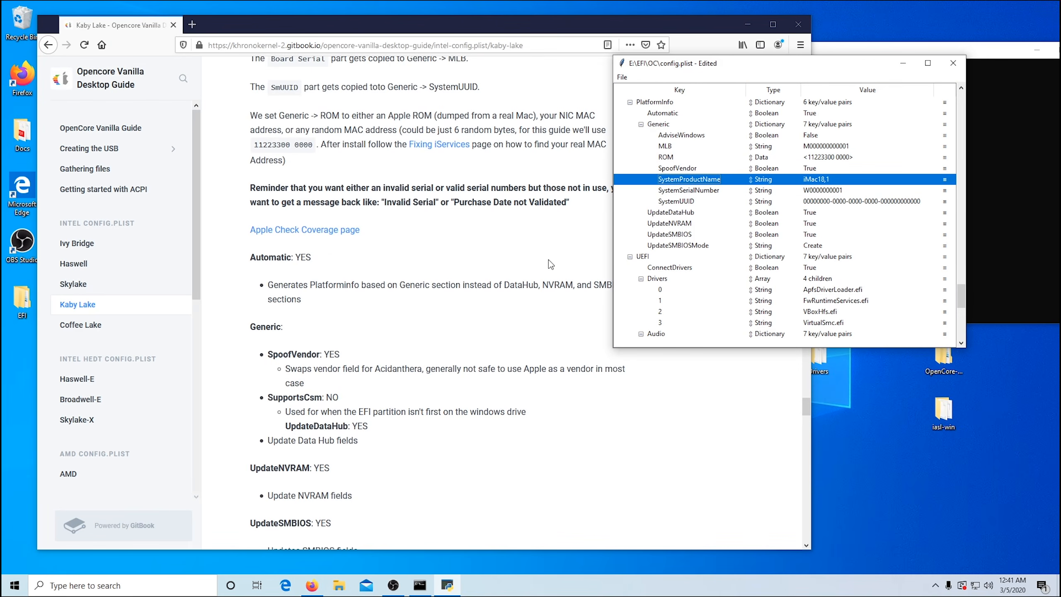
scroll(697, 221, up, 3)
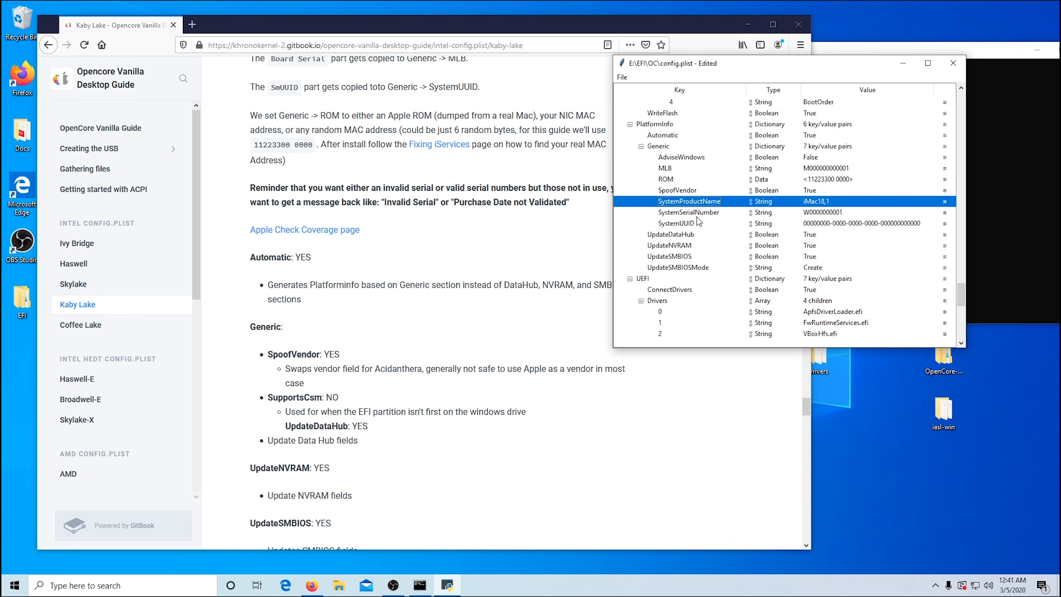
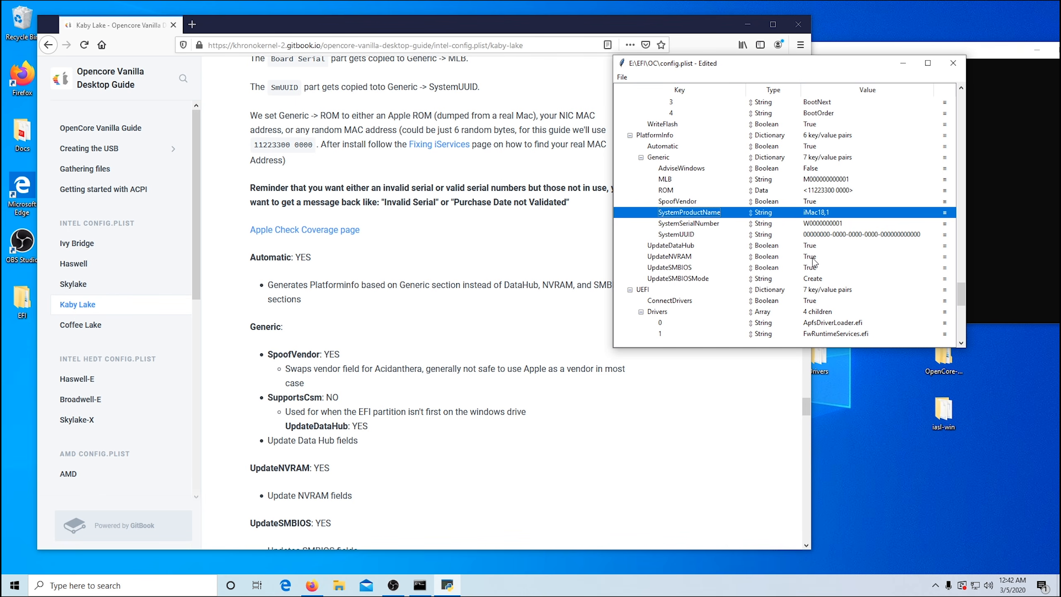
Step: Compare the UEFI ConnectDrivers, Drivers, Audio and Input settings in config.plist with the guide's UEFI instructions
scroll(415, 264, down, 6)
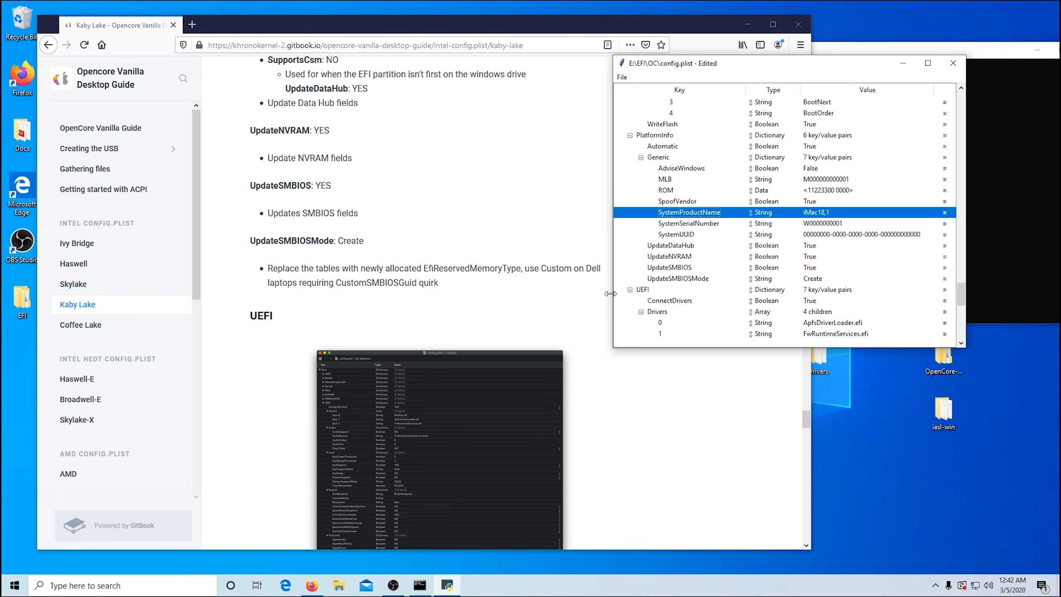
scroll(568, 311, down, 10)
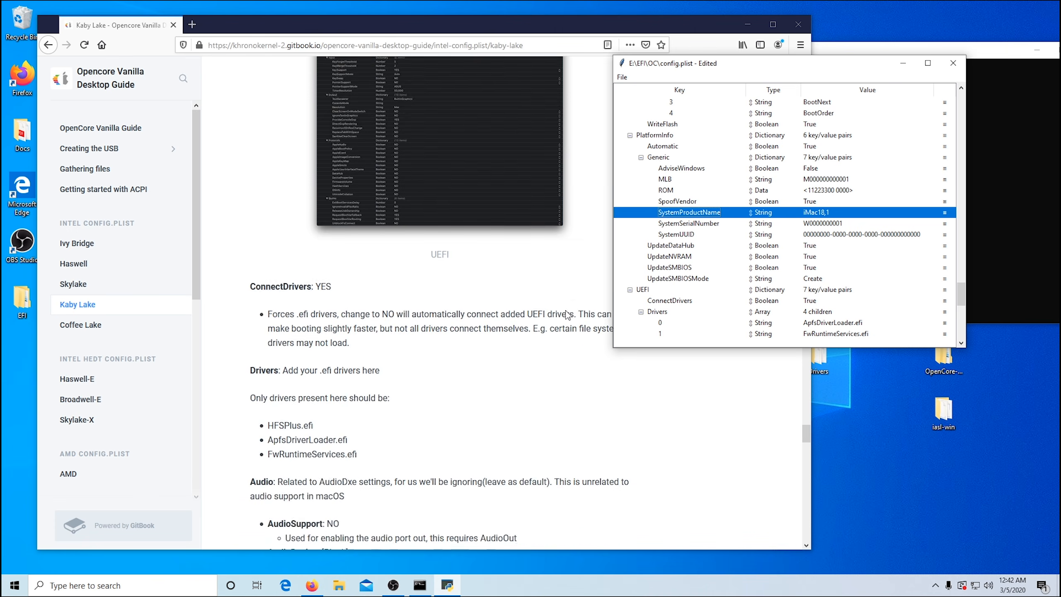
scroll(566, 312, down, 4)
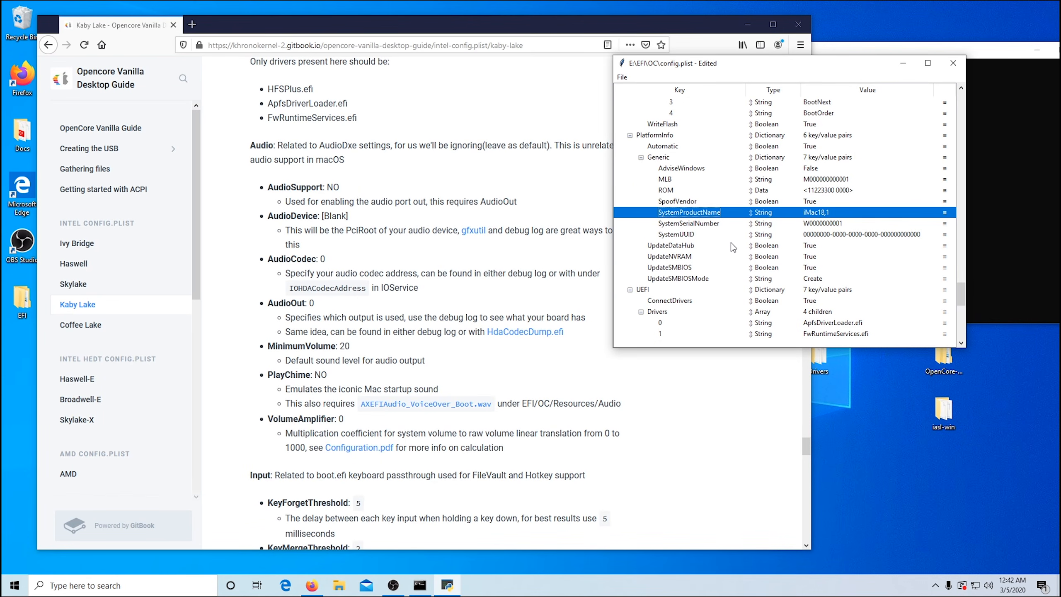
scroll(731, 243, down, 5)
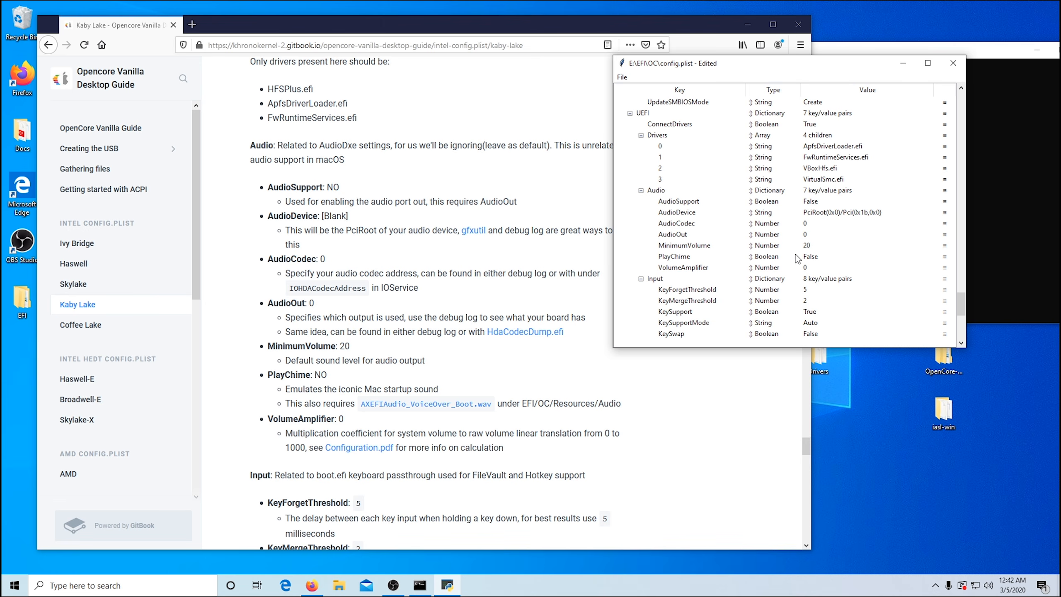
scroll(507, 308, down, 8)
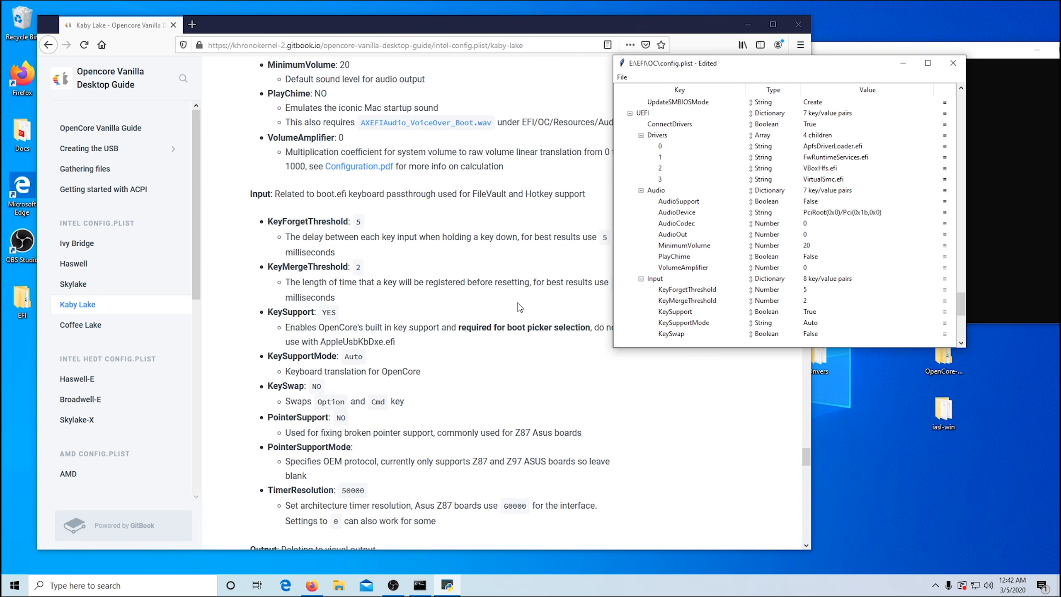
scroll(812, 267, down, 1)
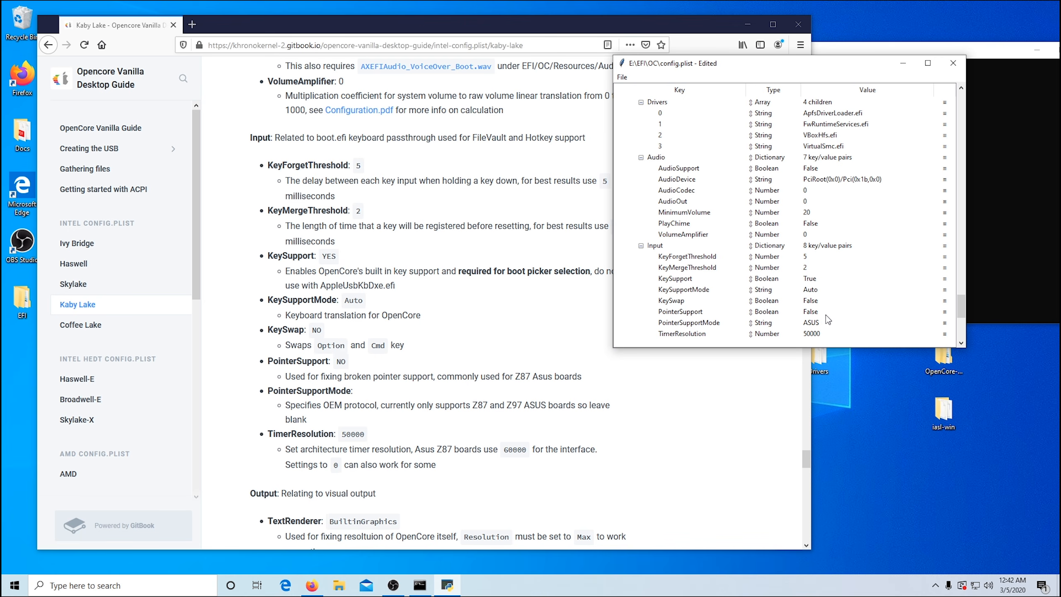
scroll(844, 311, down, 2)
scroll(846, 311, down, 3)
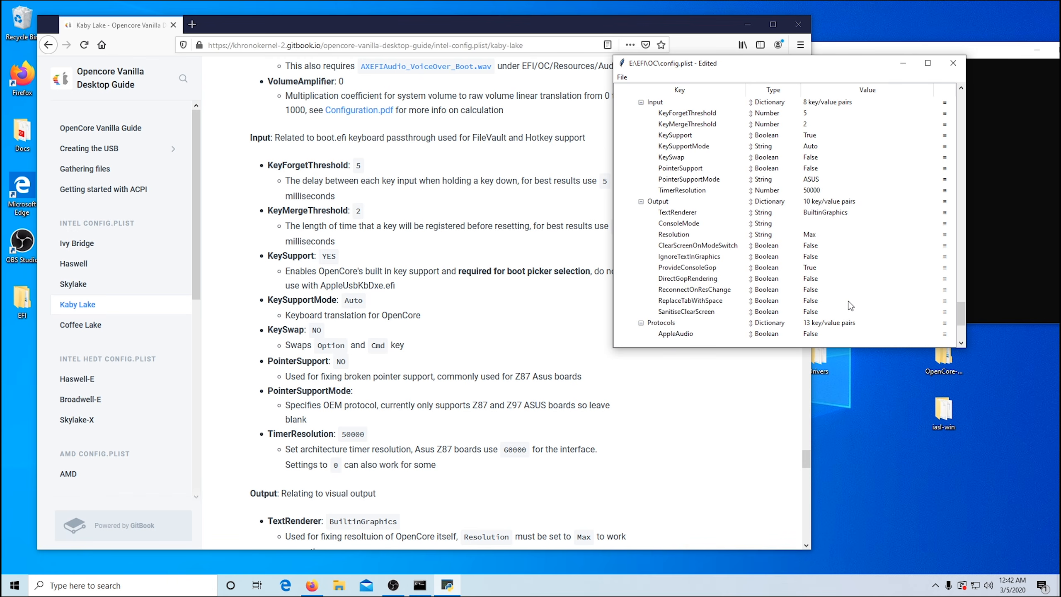
Step: Compare the UEFI Output and Protocols settings in config.plist with the values recommended in the guide
scroll(393, 297, down, 3)
scroll(461, 293, down, 3)
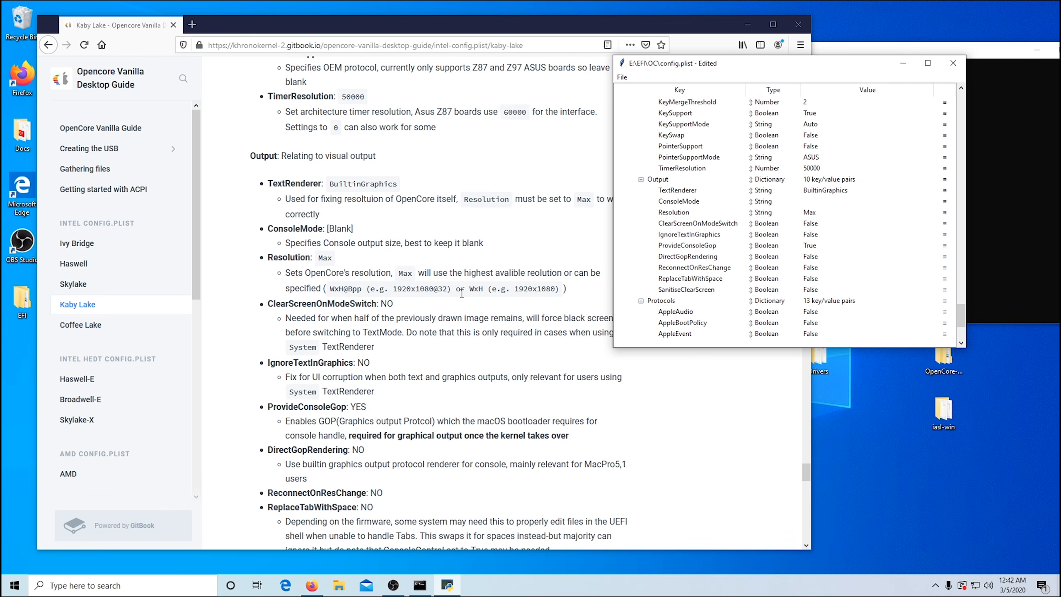
scroll(462, 293, down, 1)
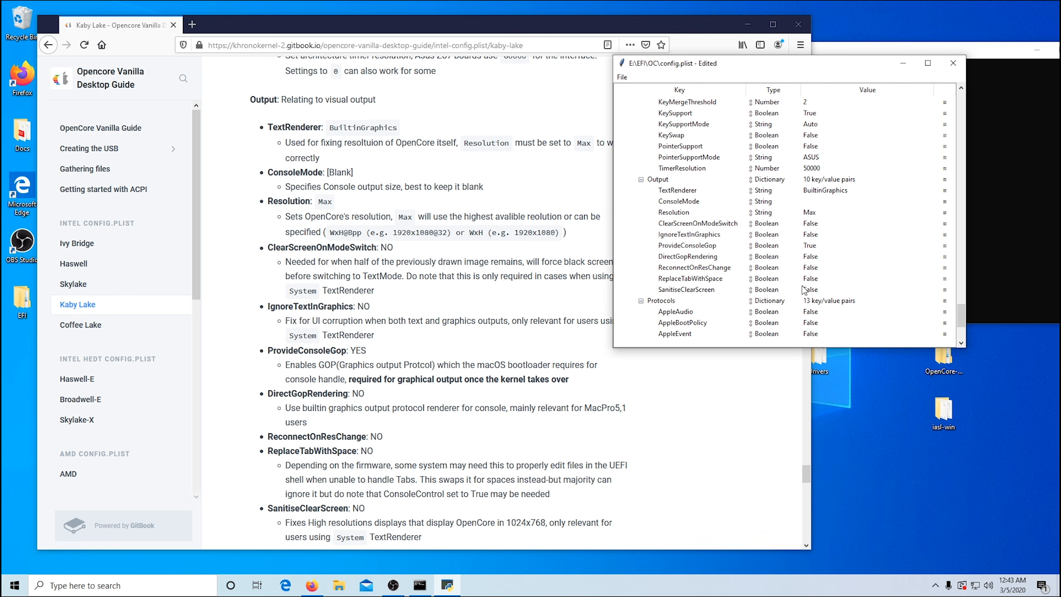
scroll(572, 340, down, 1)
scroll(567, 339, down, 5)
scroll(845, 256, down, 2)
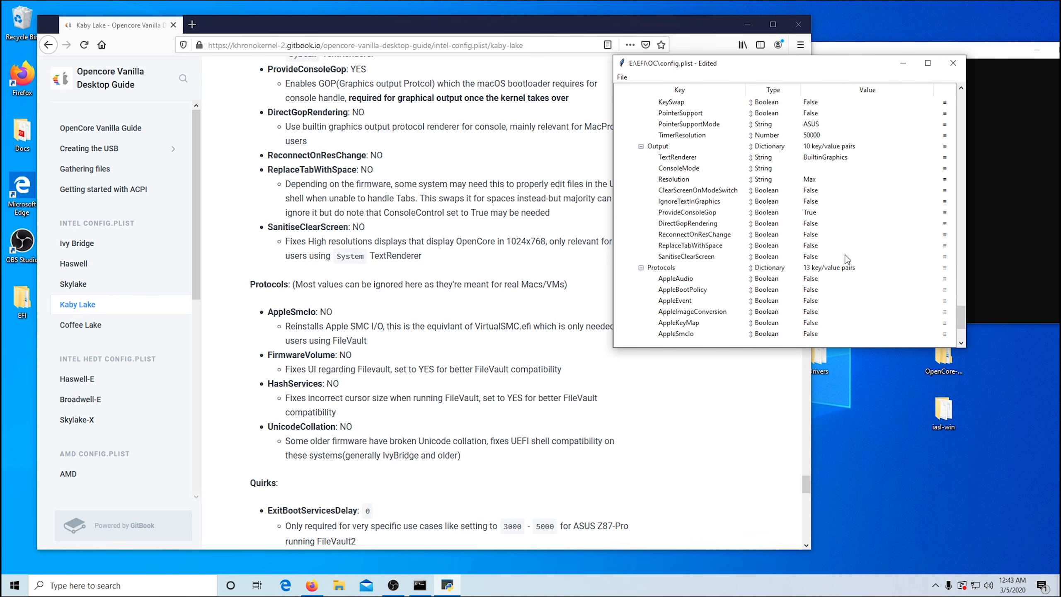
scroll(847, 259, down, 1)
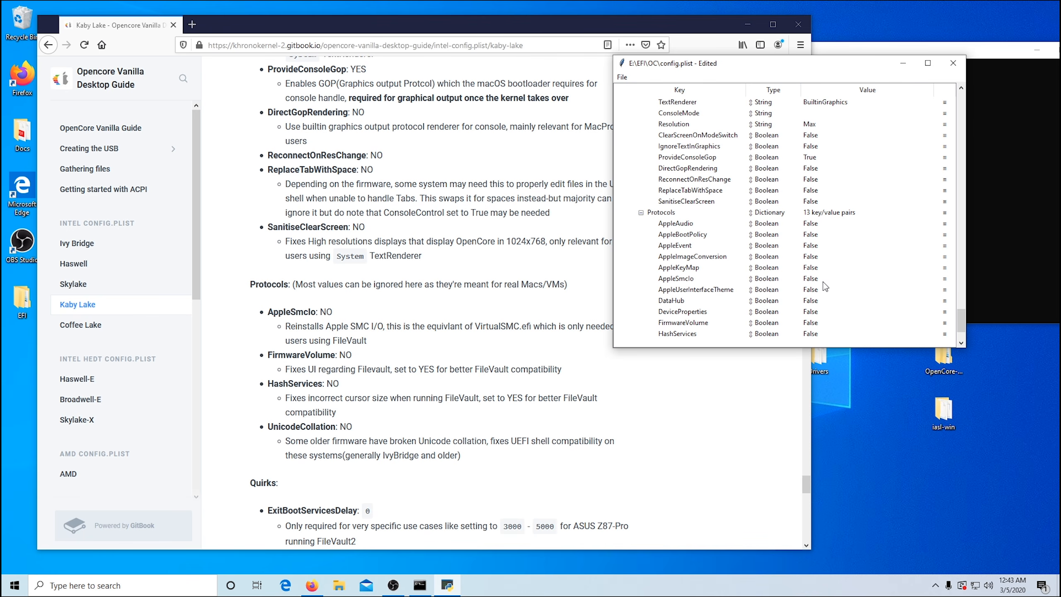
scroll(825, 286, down, 1)
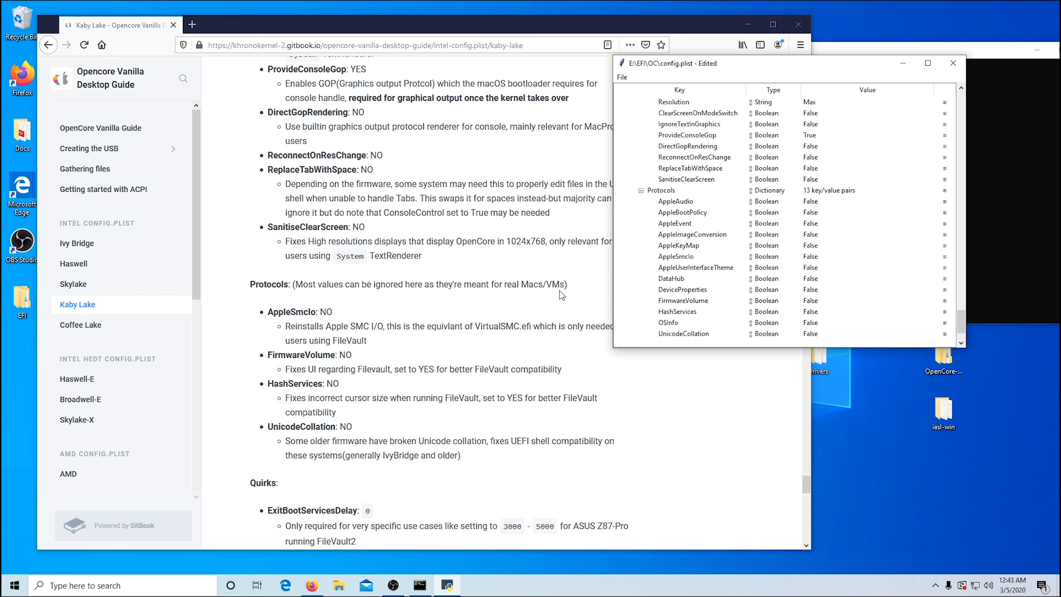
scroll(562, 292, up, 5)
scroll(899, 257, down, 3)
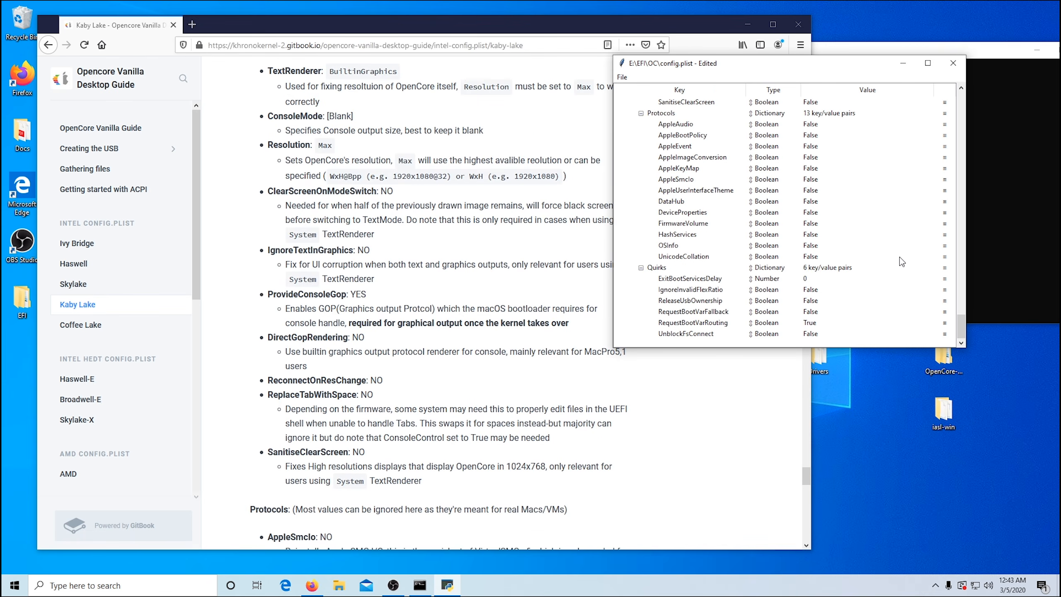
Step: Set RequestBootVarFallback to True in the UEFI Quirks, as the guide specifies
scroll(565, 308, down, 10)
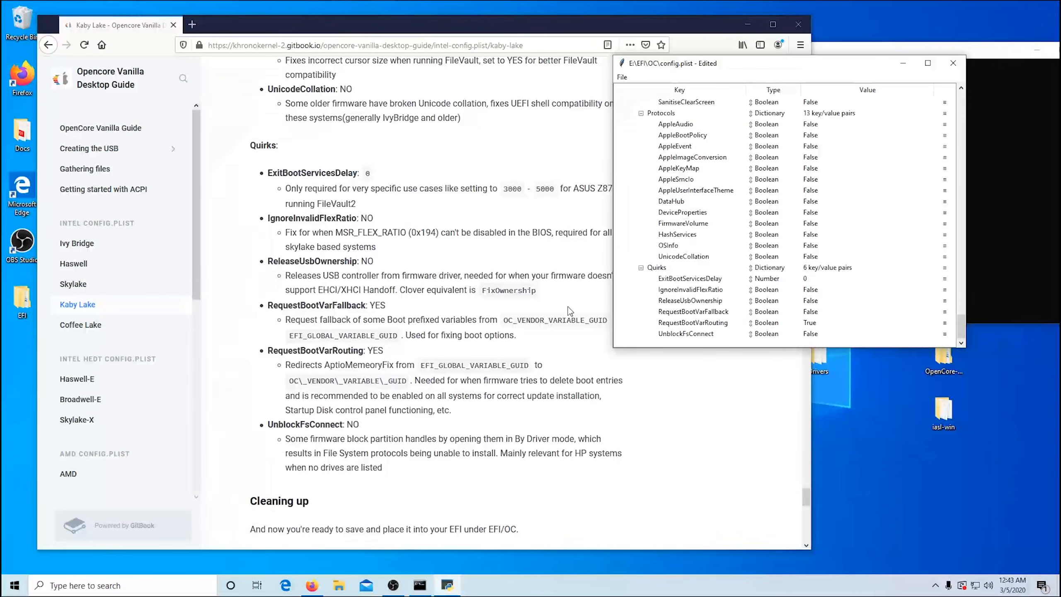
scroll(569, 310, down, 1)
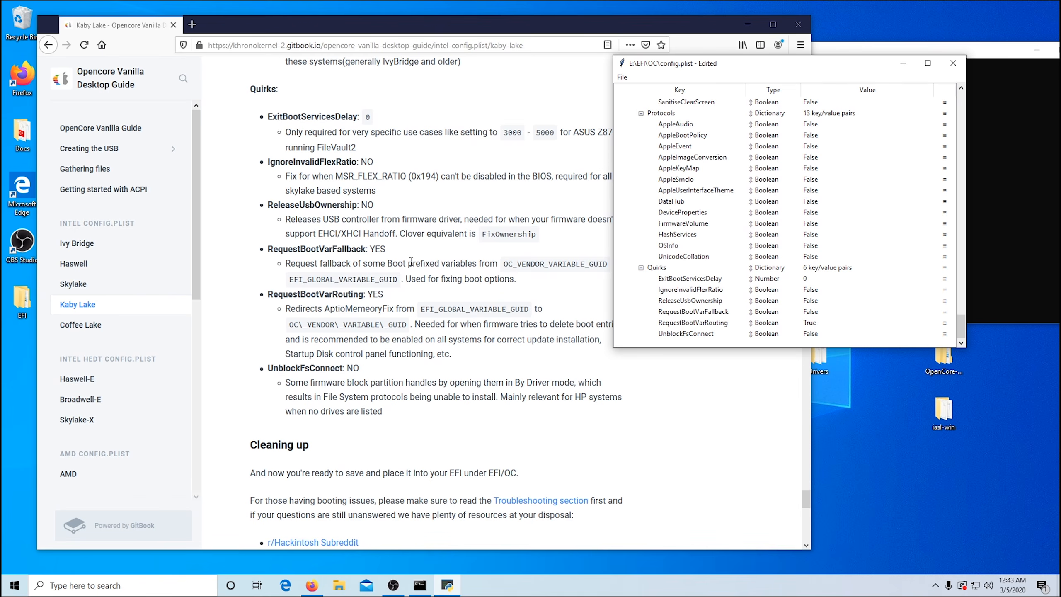
double_click(815, 309)
click(815, 310)
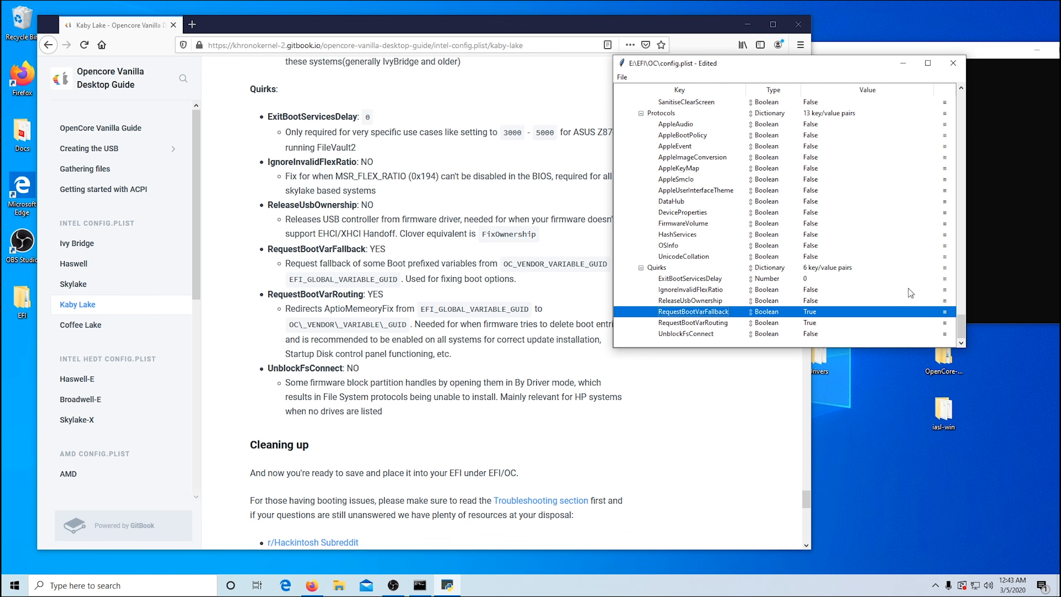
Step: Save config.plist, then close its editor window and the guide's browser window
click(625, 79)
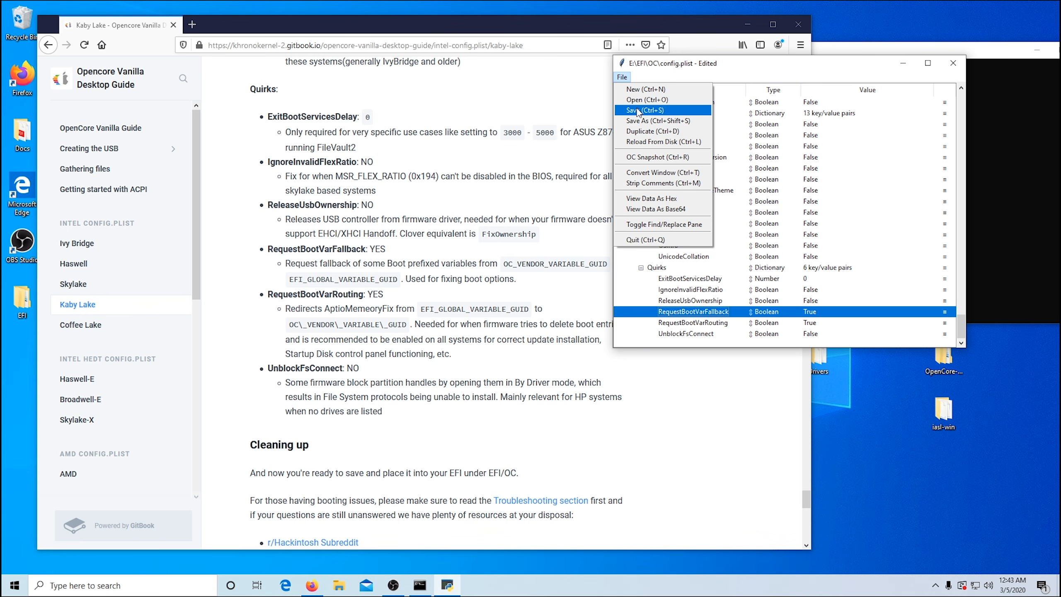
click(637, 111)
click(623, 78)
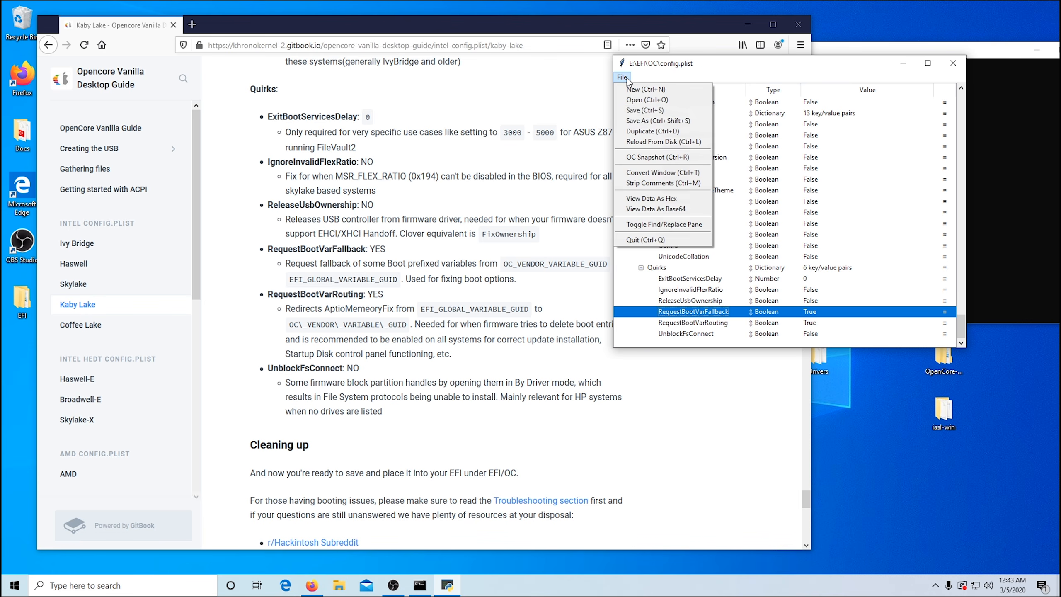
click(636, 112)
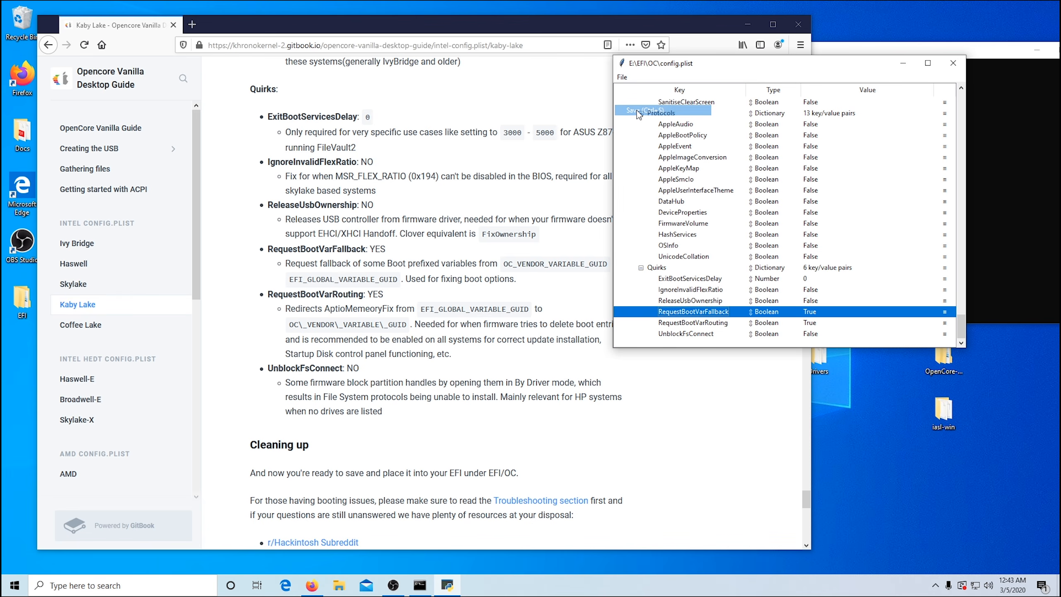
click(953, 63)
click(794, 26)
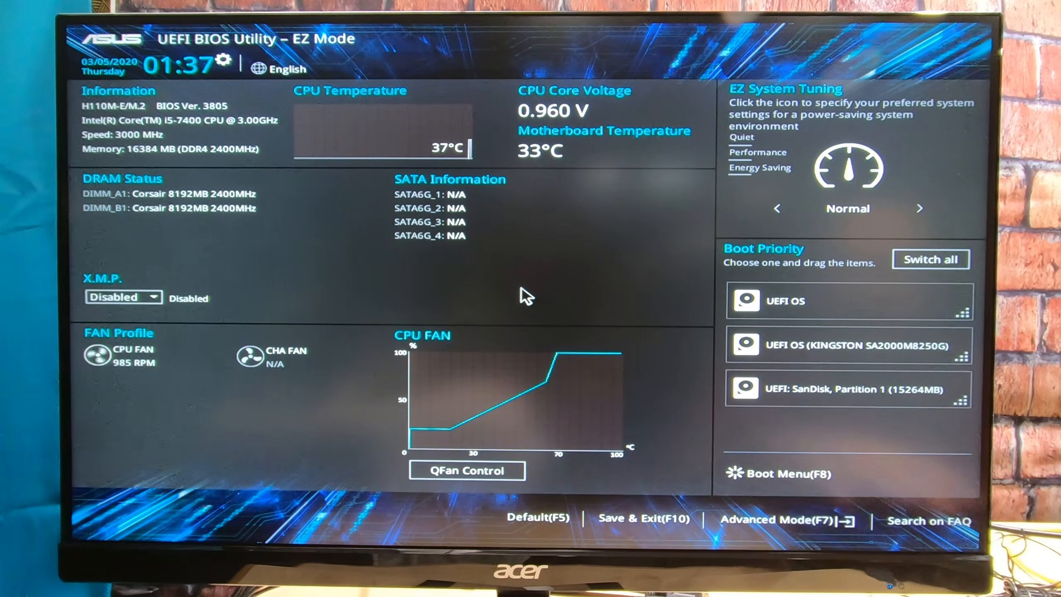
Step: In the ASUS UEFI BIOS Utility, switch to Advanced Mode and load the optimized defaults
key(F7)
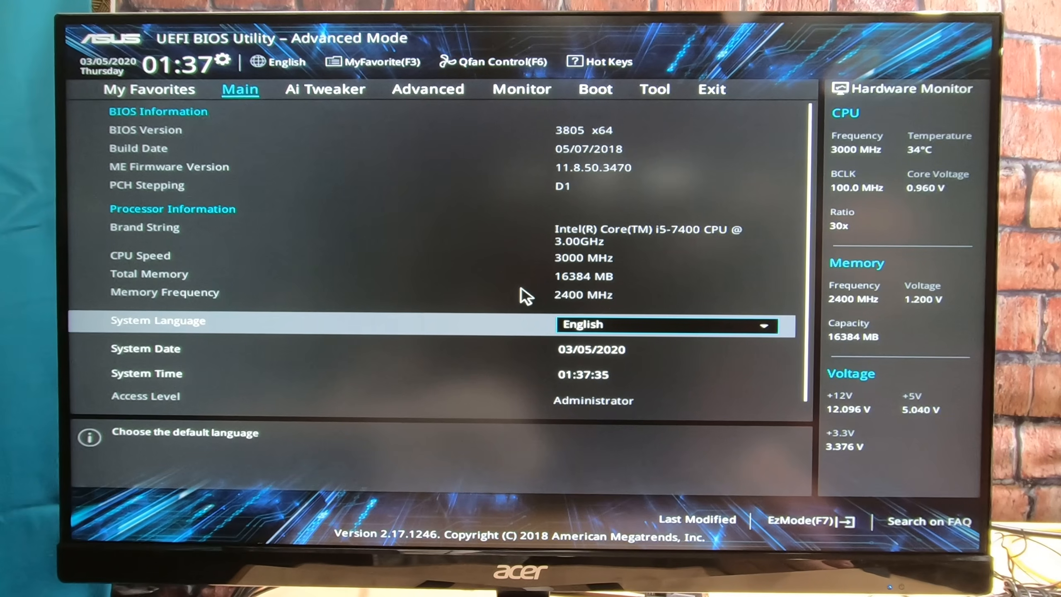
key(Right)
key(Right)
key(Right)
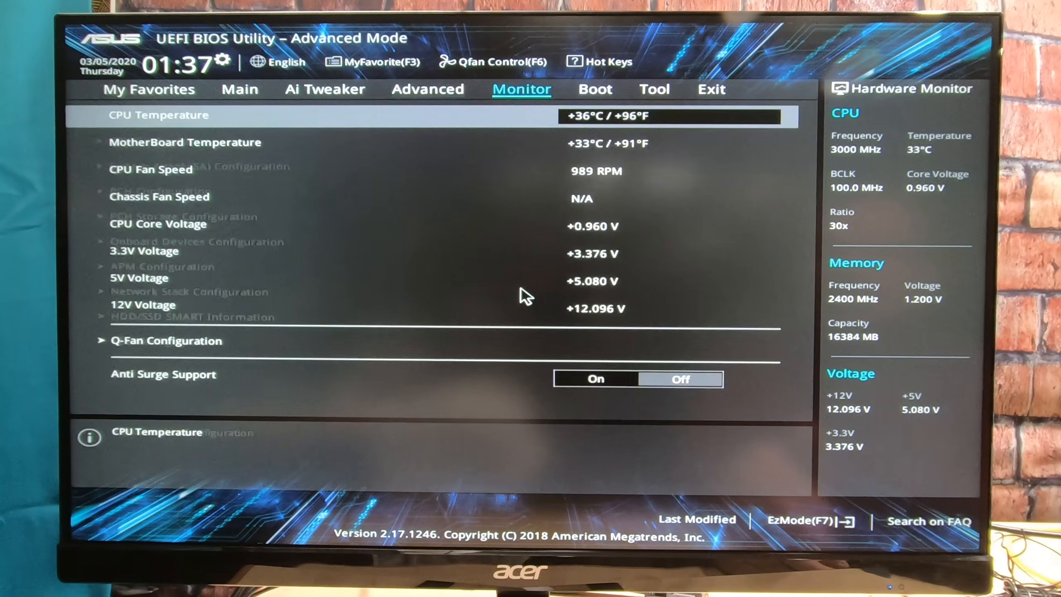
key(Right)
key(Right)
key(Right)
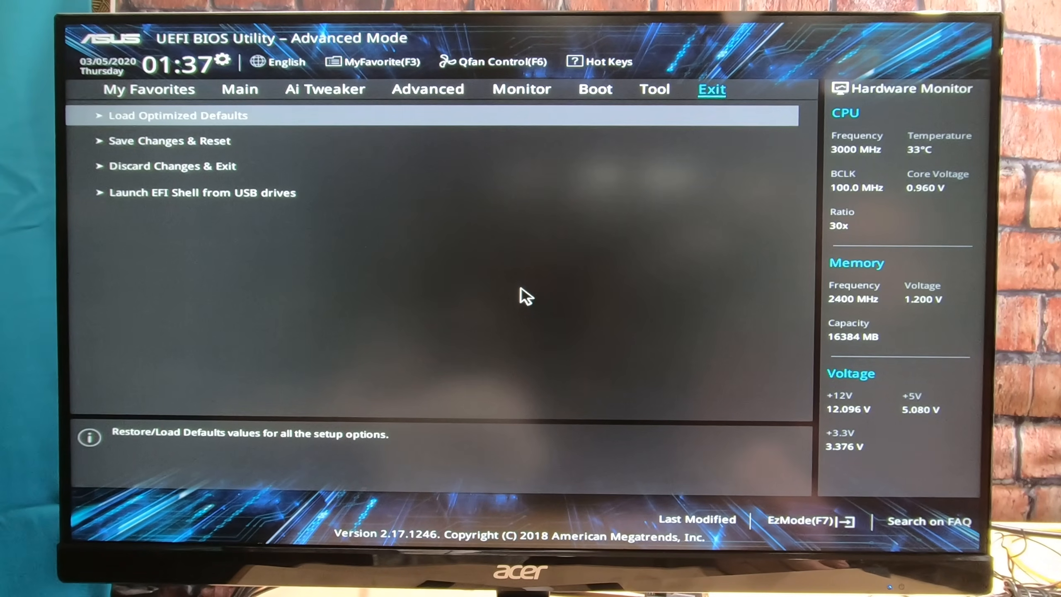
key(Return)
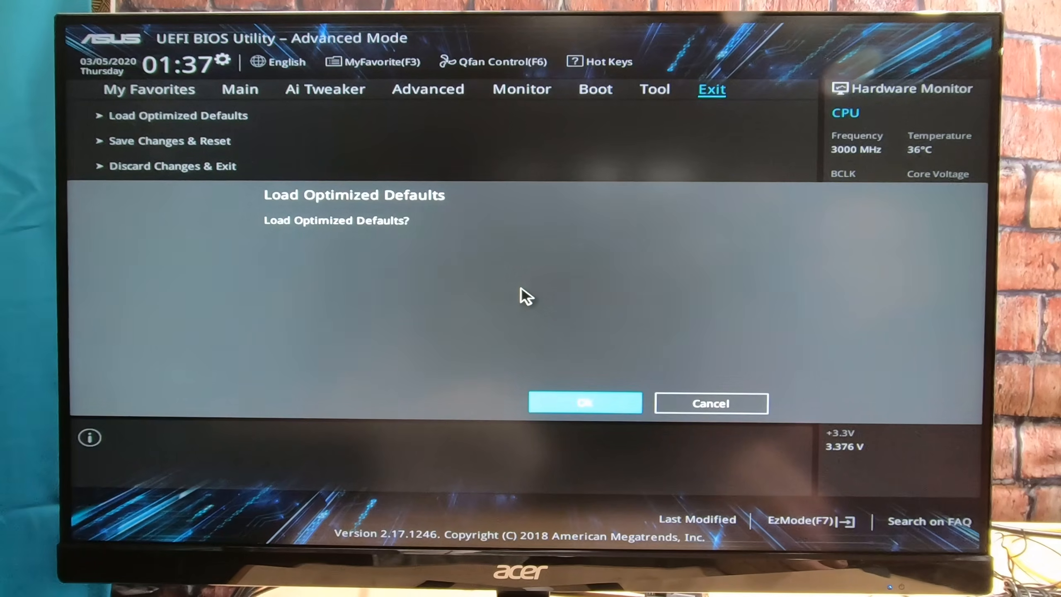
key(Return)
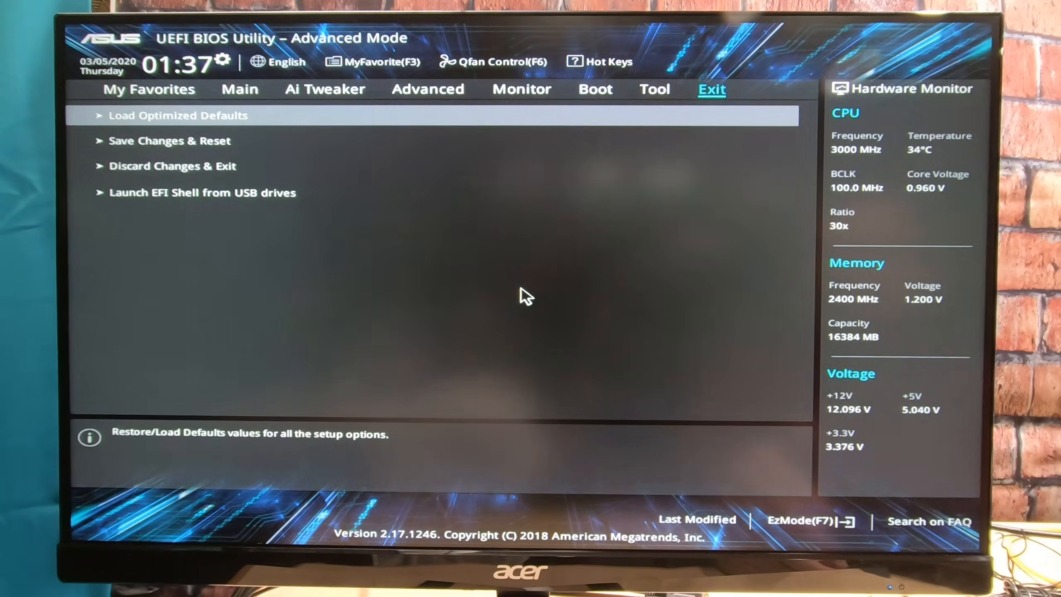
Step: Check the PCI Express power management and ASPM settings in the advanced Platform Misc Configuration
key(Left)
key(Left)
key(Left)
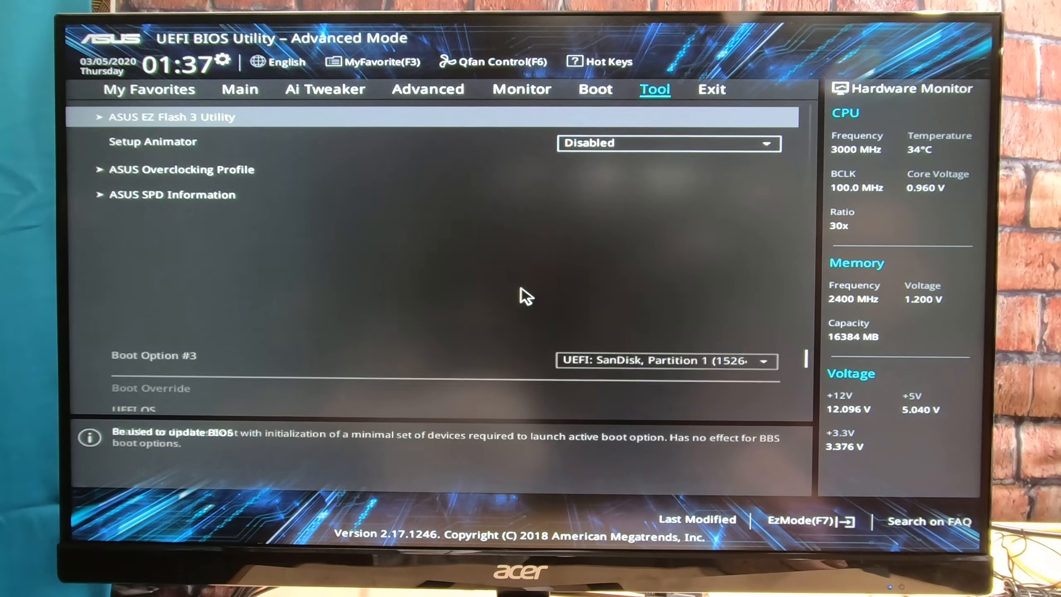
key(Left)
key(Left)
key(Right)
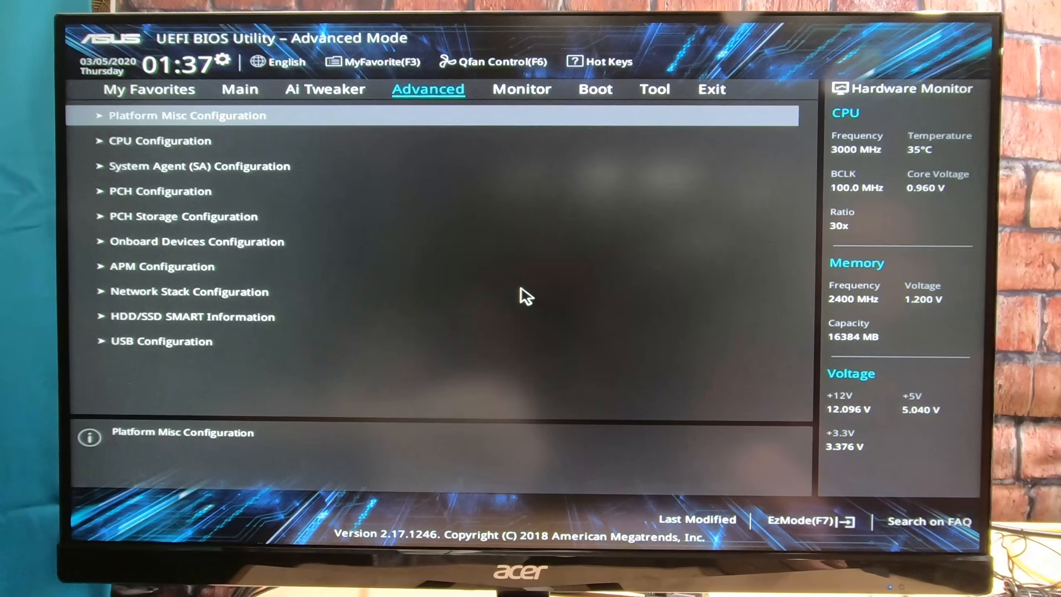
key(Return)
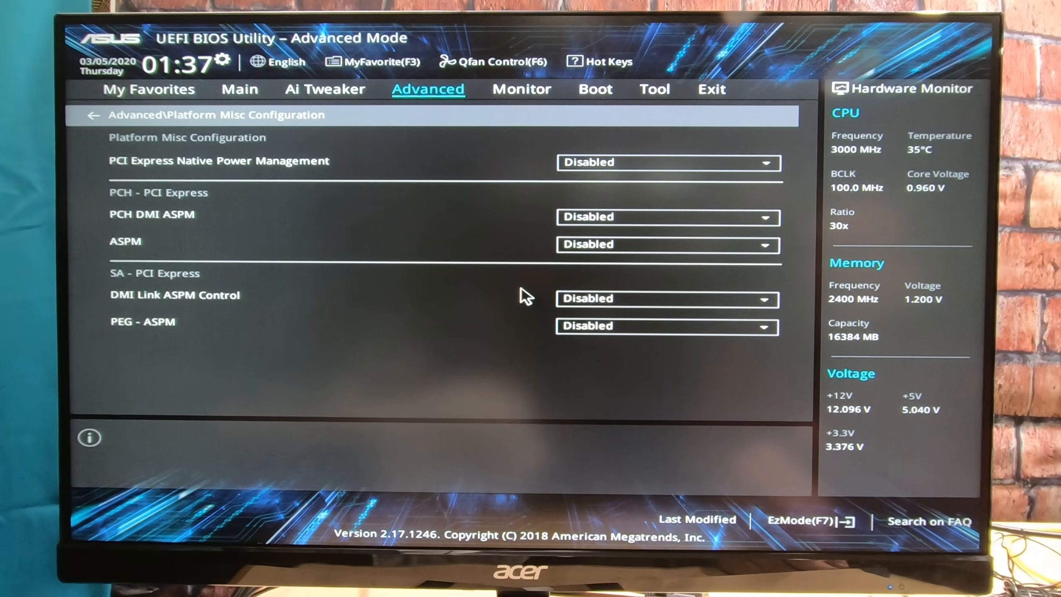
key(Escape)
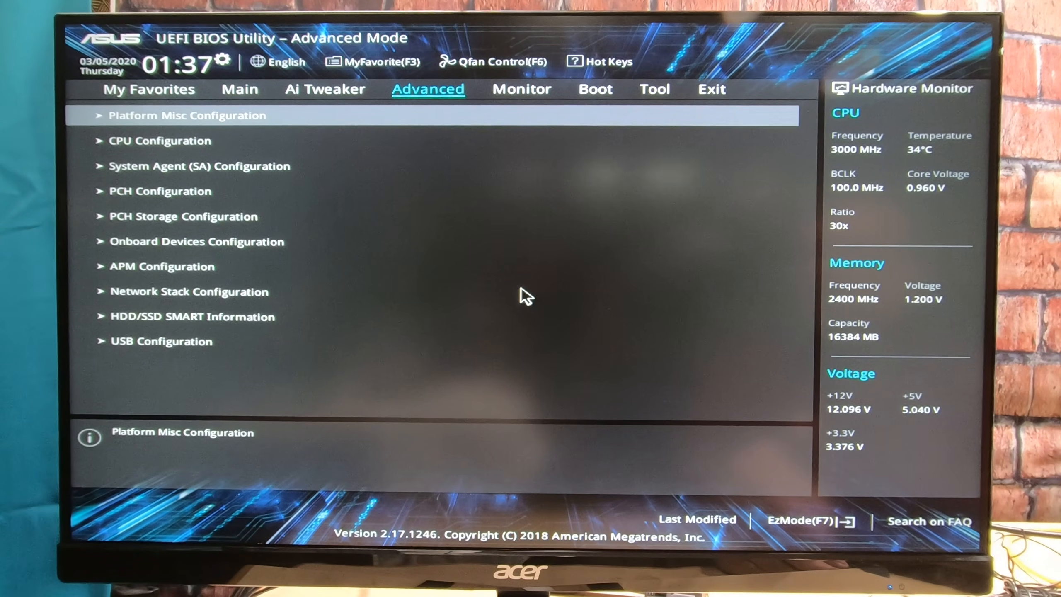
key(Return)
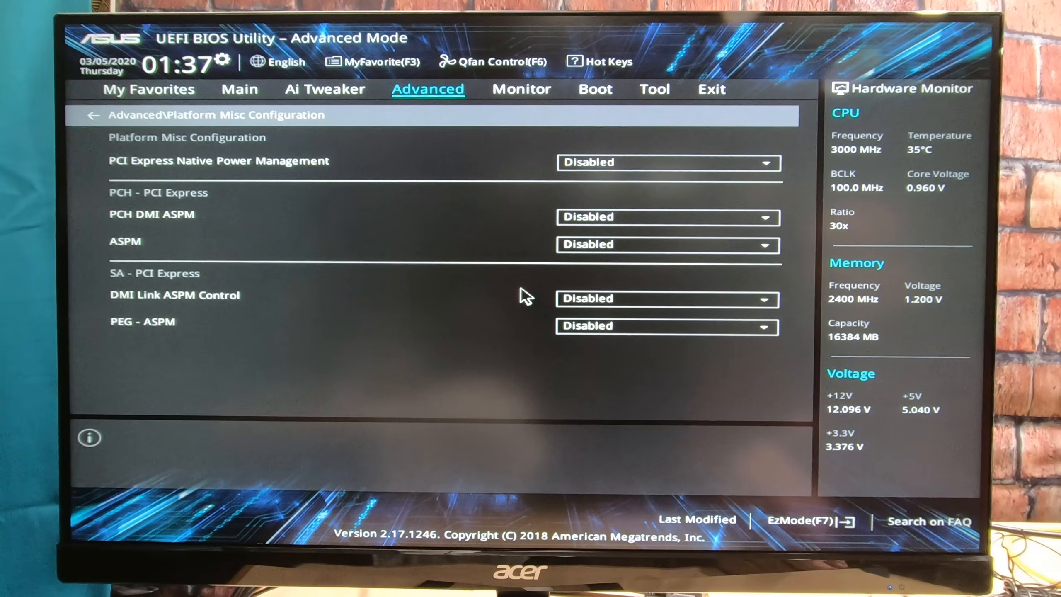
key(Escape)
Step: Review the processor options in the advanced CPU Configuration, including Intel Virtualization Technology and SW Guard Extensions
key(Down)
key(Return)
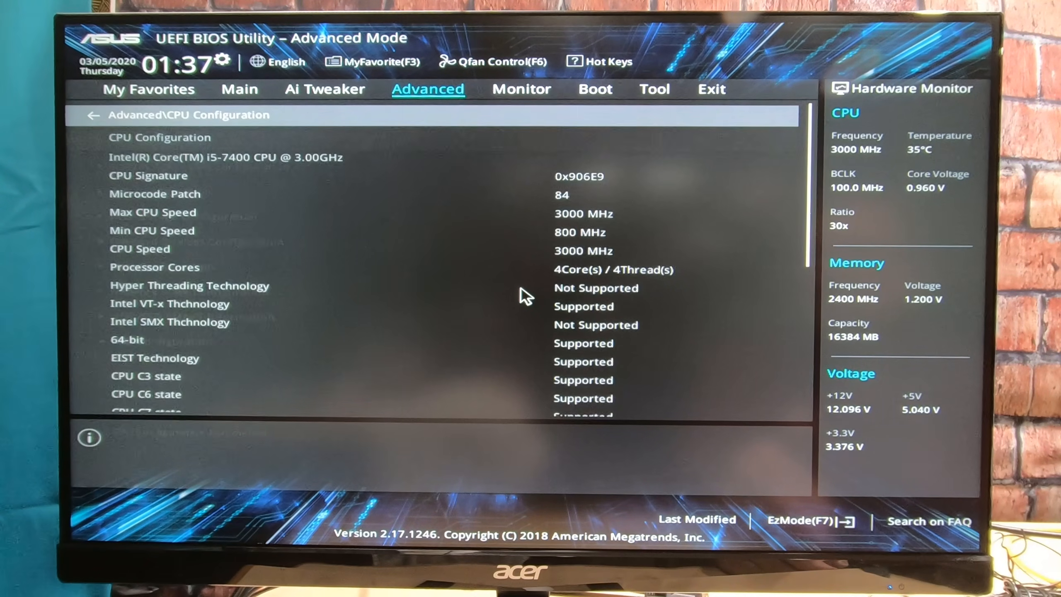
key(Down)
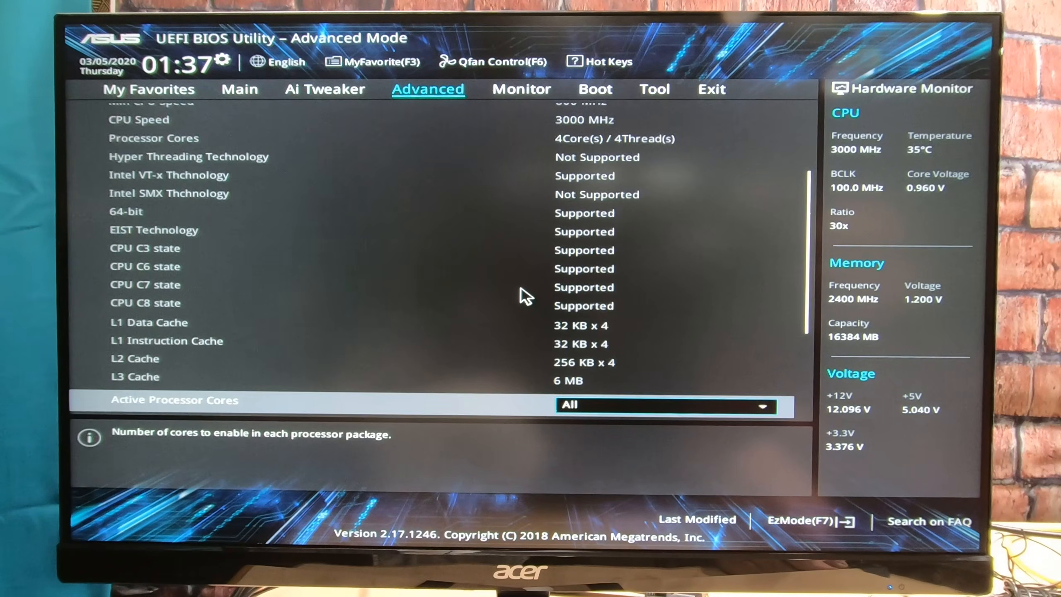
key(Down)
key(Down)
Step: Check the CFG Lock setting in the CPU Power Management Control options, then return to CPU Configuration
key(Down)
key(Down)
key(Down)
key(Down)
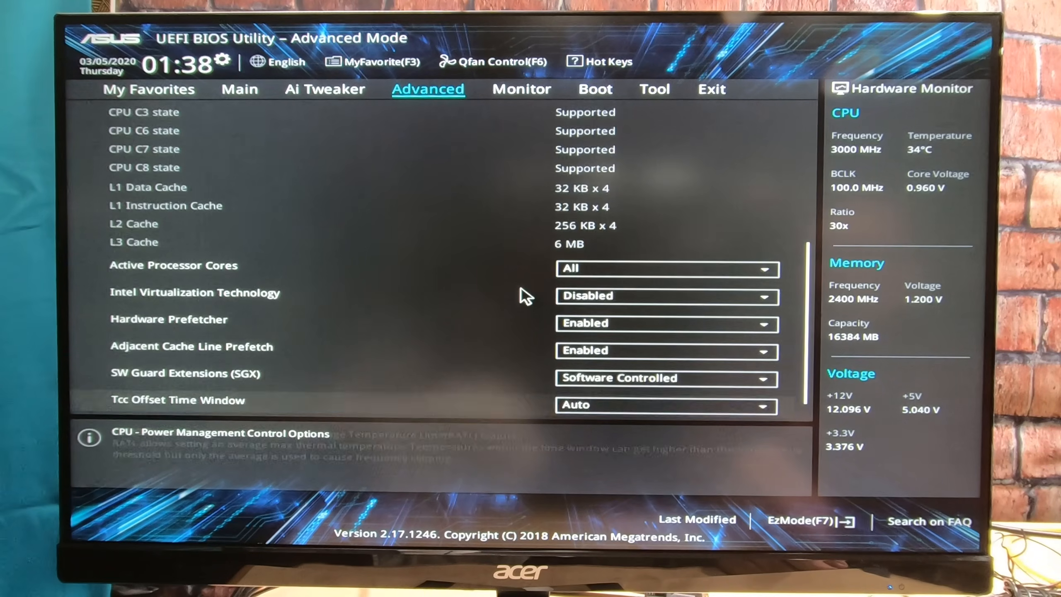
key(Return)
key(Down)
key(Down)
key(Down)
key(Down)
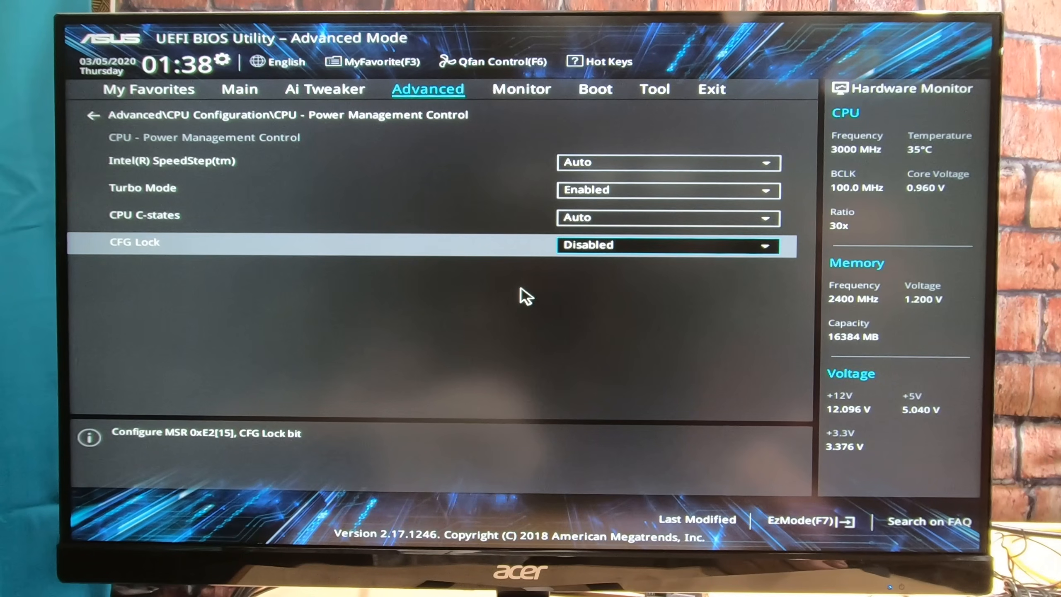
key(Escape)
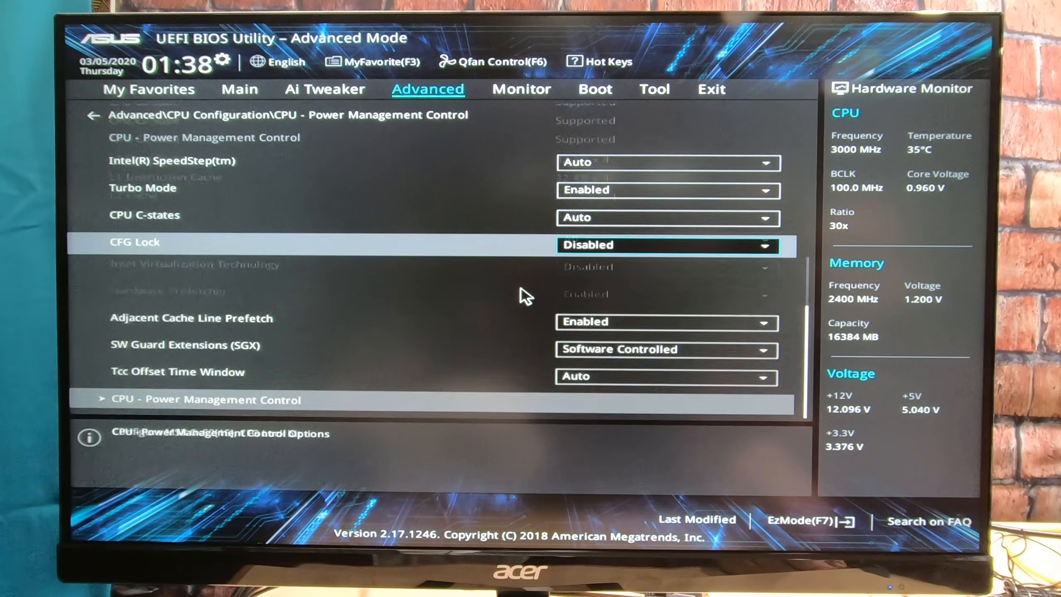
Step: Enable Above 4G Decoding in the advanced System Agent (SA) Configuration
key(Up)
key(Up)
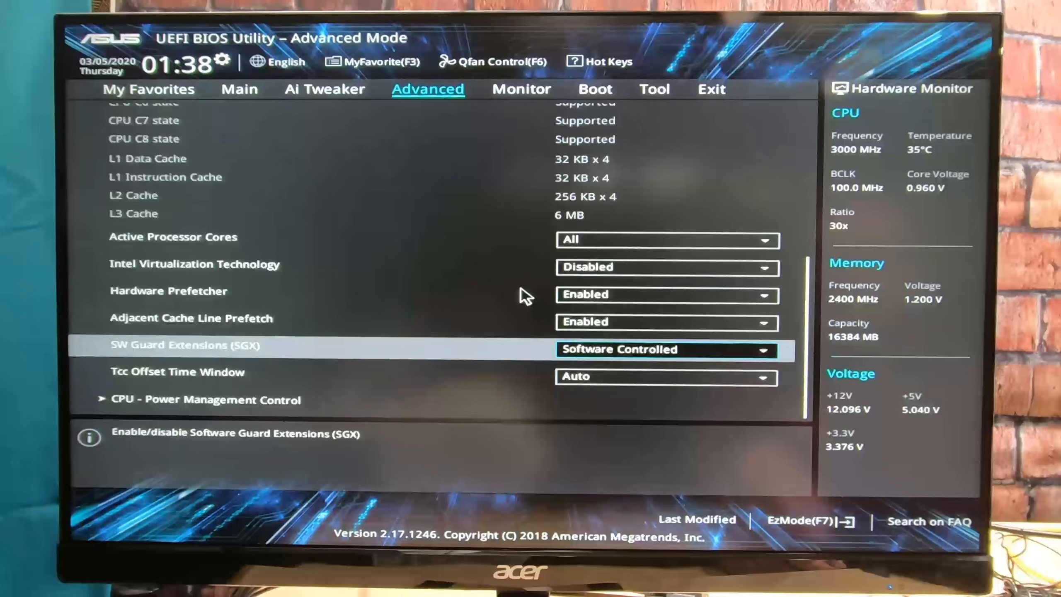
key(Escape)
key(Down)
key(Return)
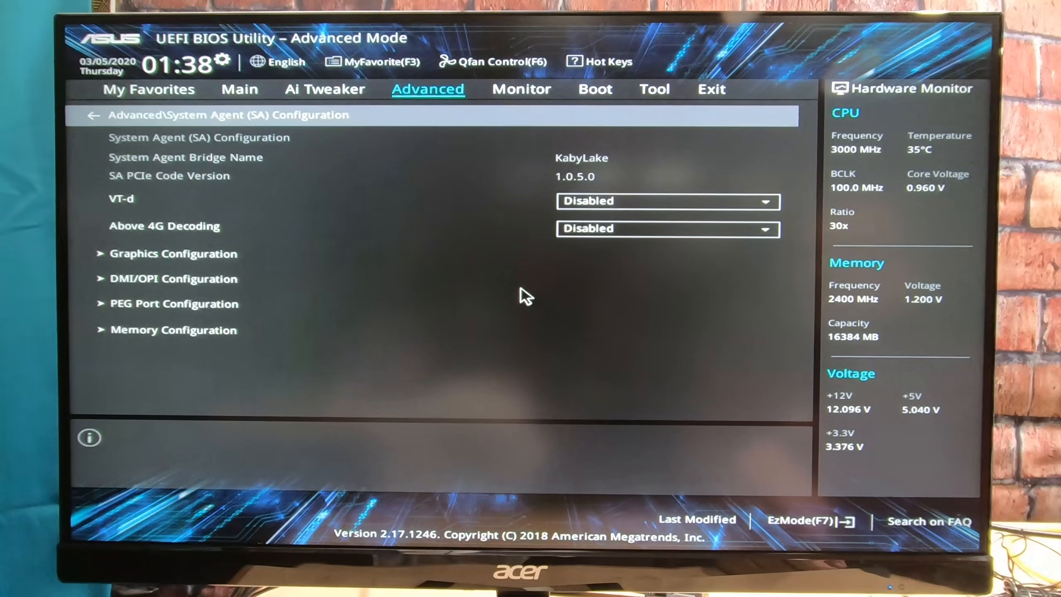
key(Down)
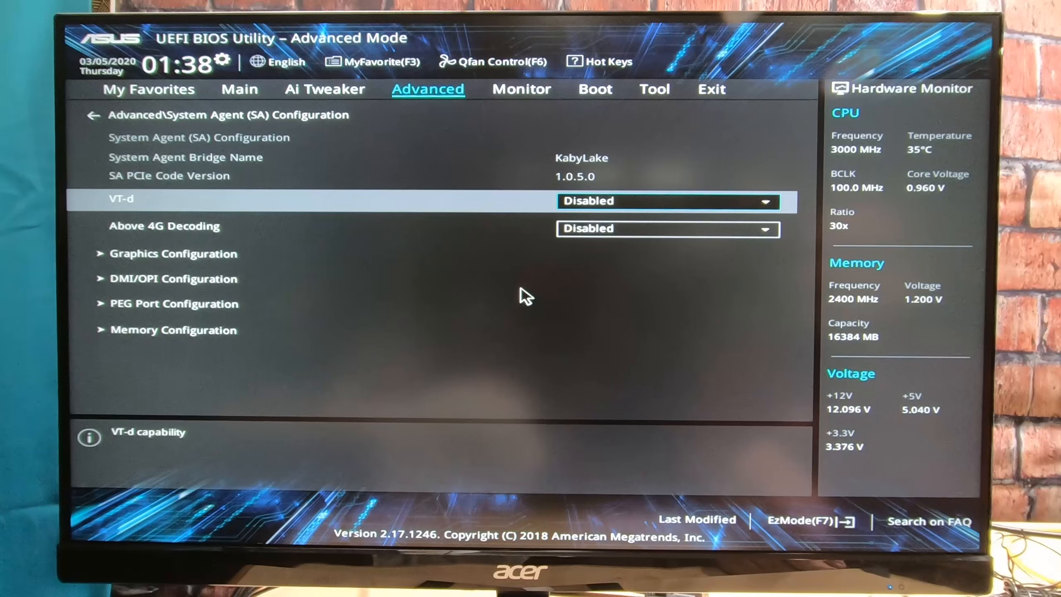
key(Down)
key(Return)
key(Return)
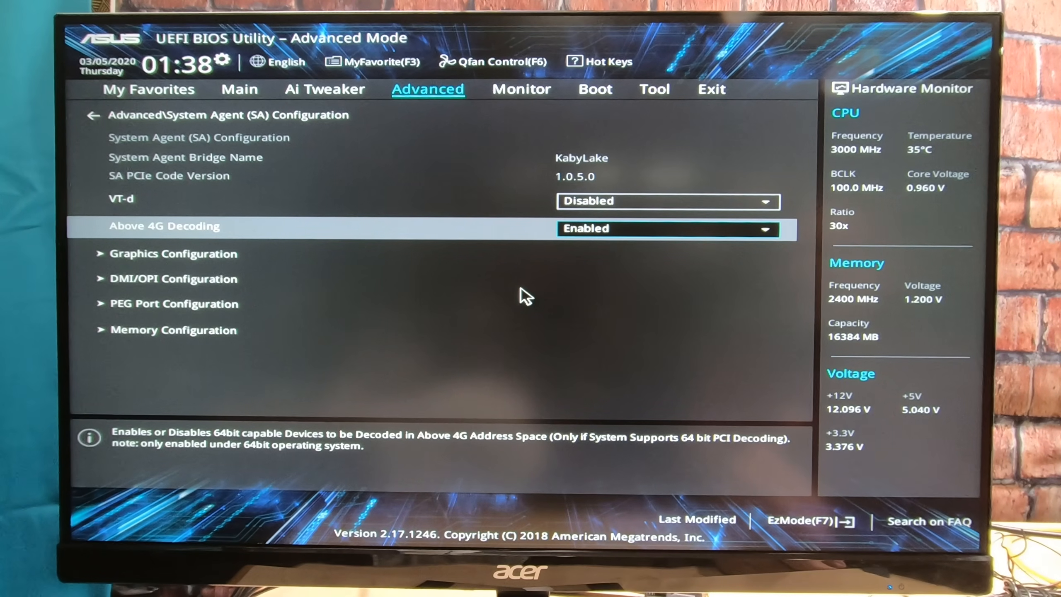
Step: Set Primary Display to PCIE in the System Agent's Graphics Configuration, then return to the System Agent page
key(Down)
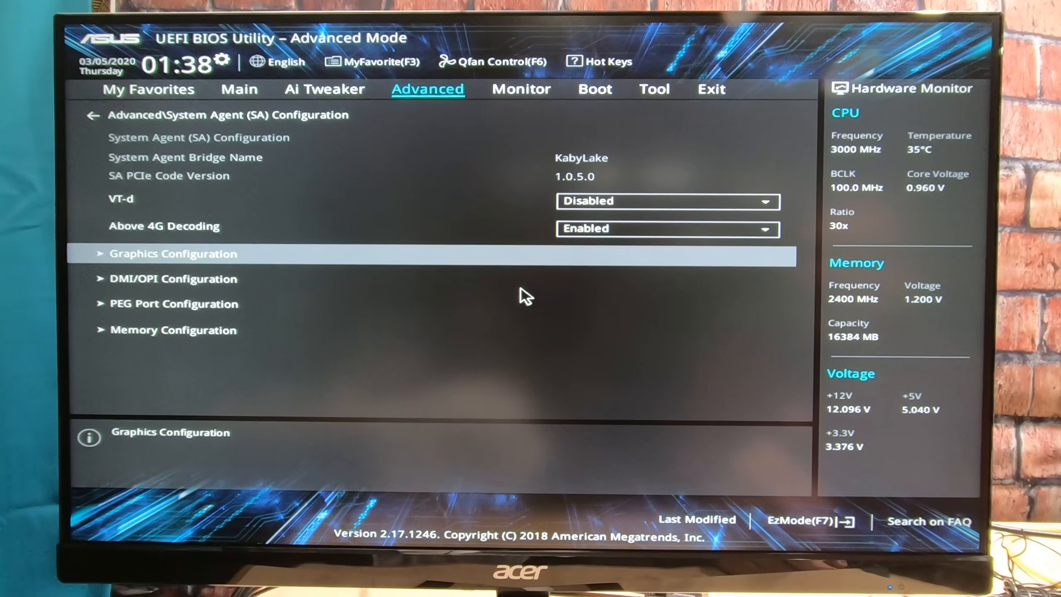
key(Return)
key(Down)
key(Return)
key(Down)
key(Down)
key(Return)
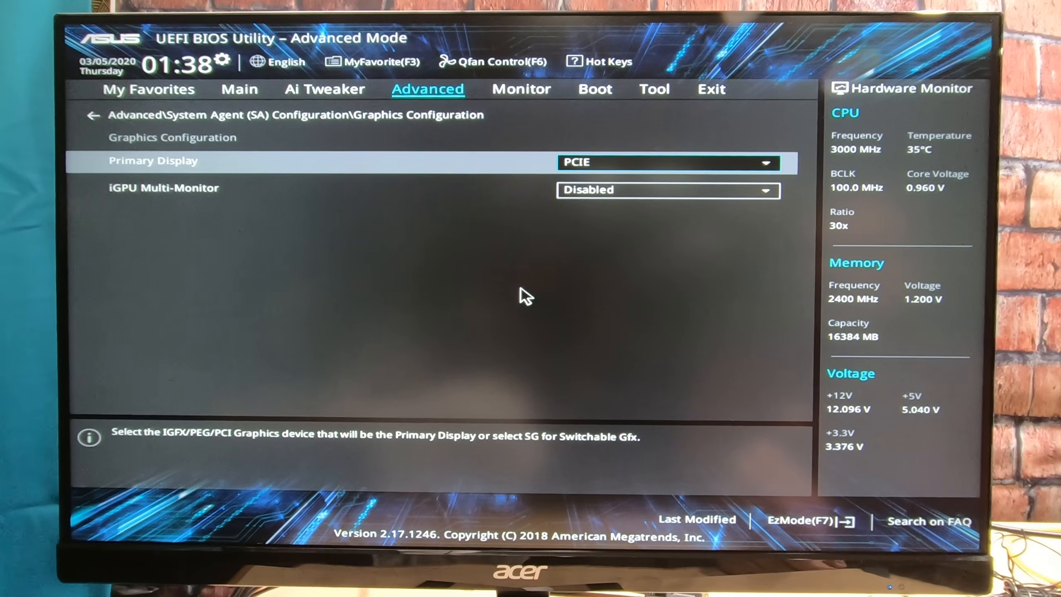
key(Escape)
Step: Check the DMI/OPI, PEG Port and Memory Configuration pages of the System Agent, then return to the advanced settings
key(Down)
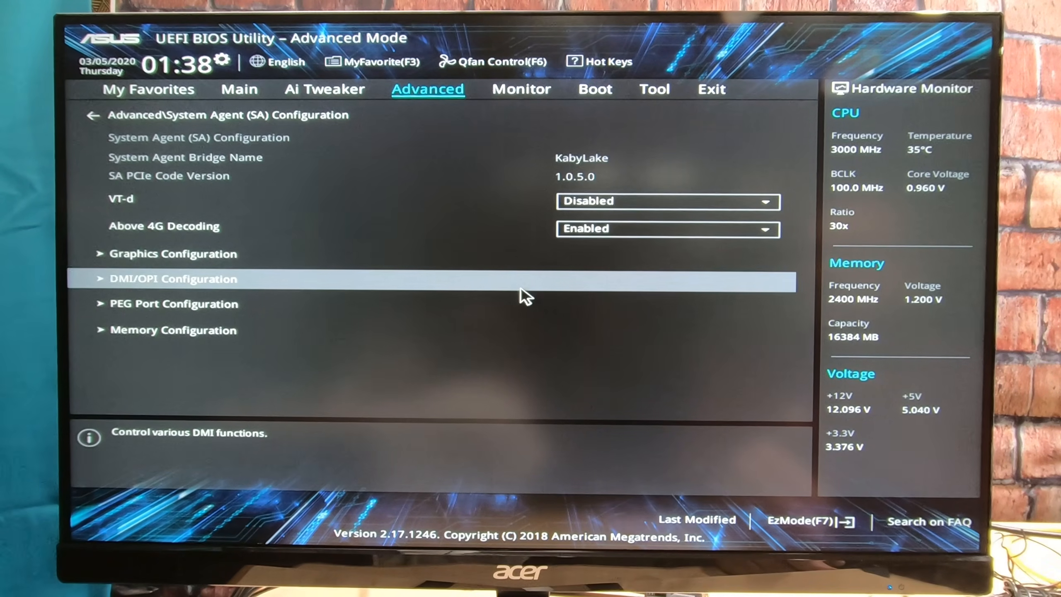
key(Return)
key(Escape)
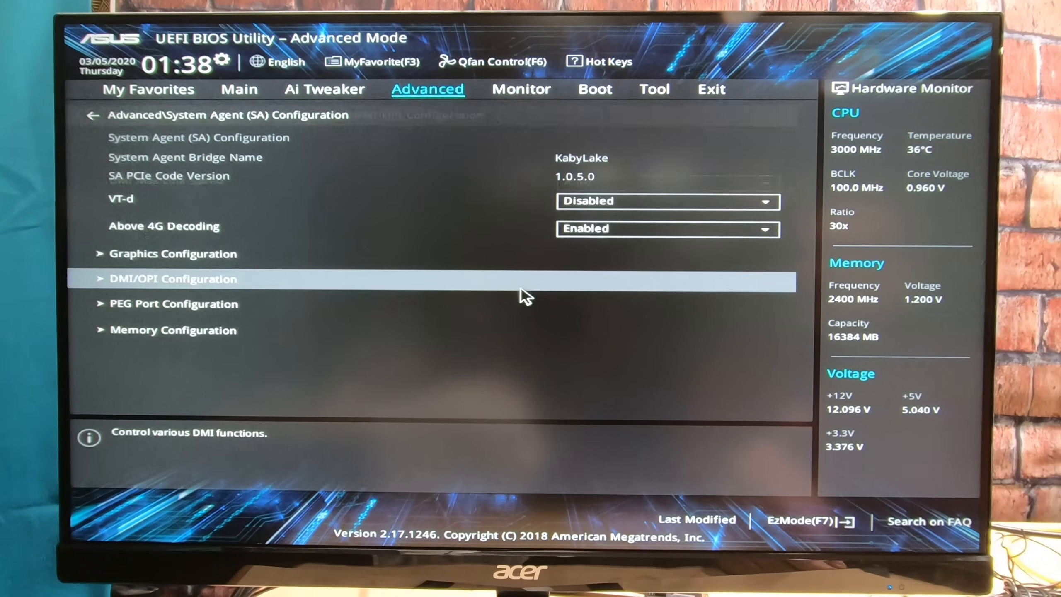
key(Down)
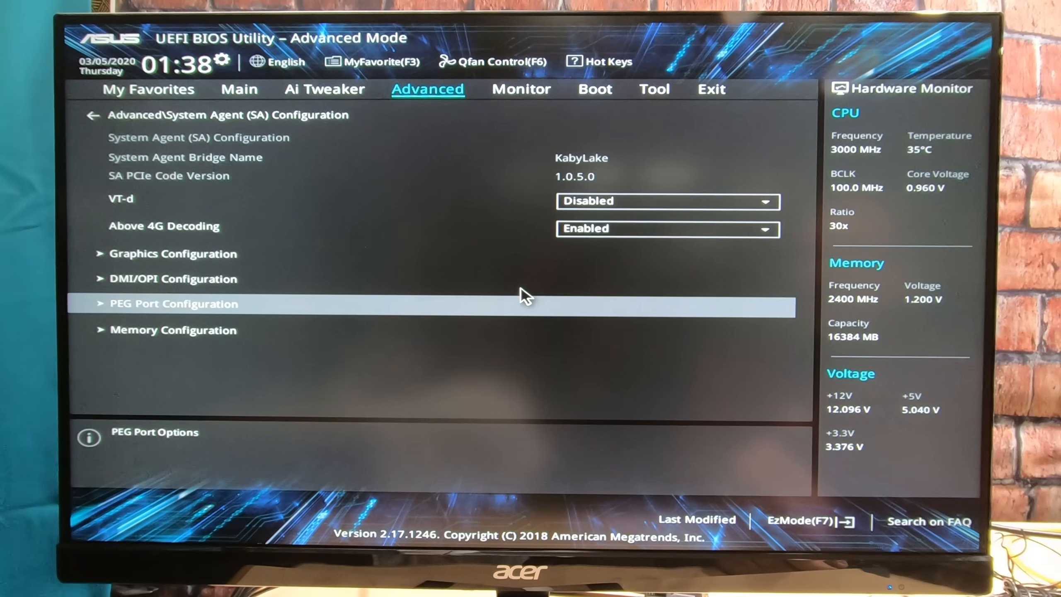
key(Return)
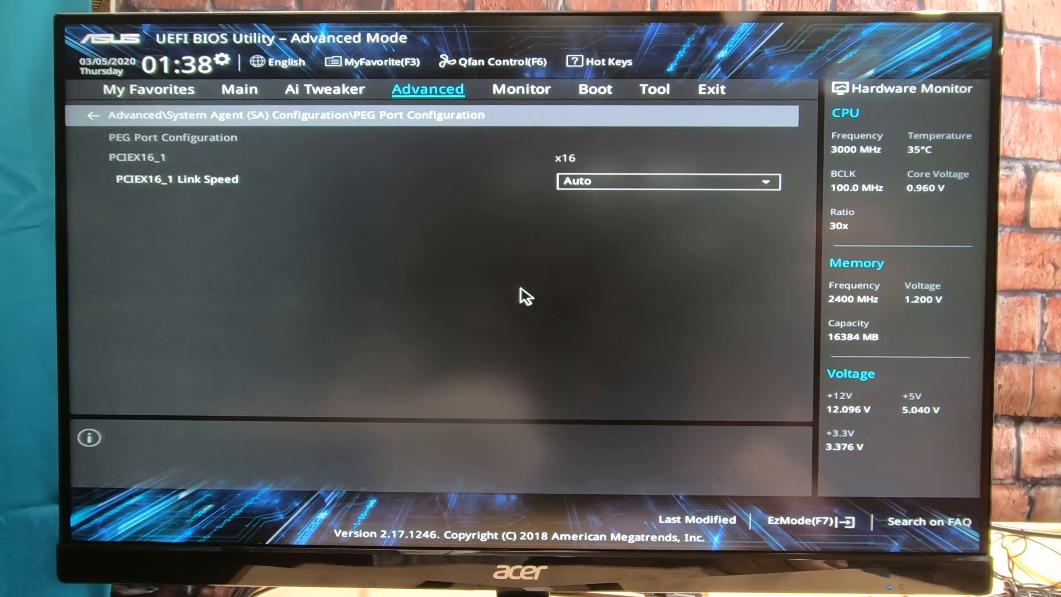
key(Escape)
key(Down)
key(Return)
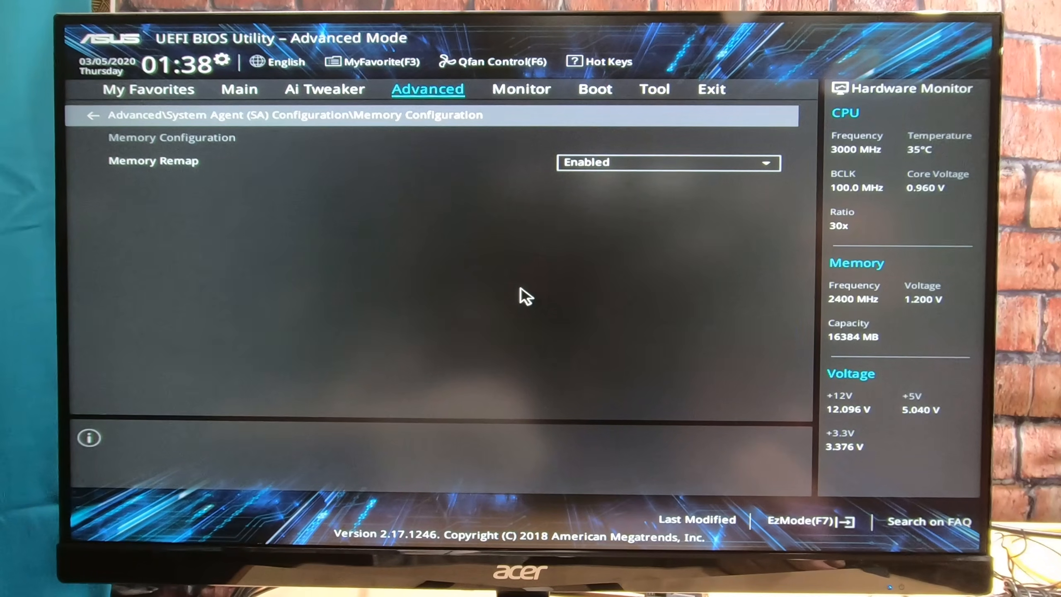
key(Escape)
key(Escape)
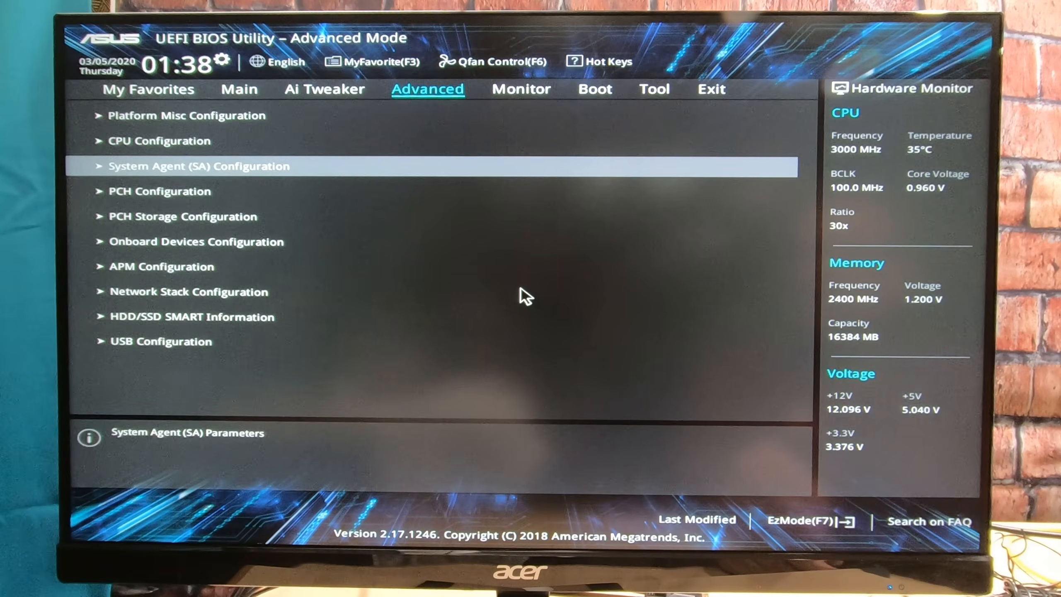
Step: Check the IOAPIC 24-119 Entries setting in the PCH Configuration
key(Down)
key(Return)
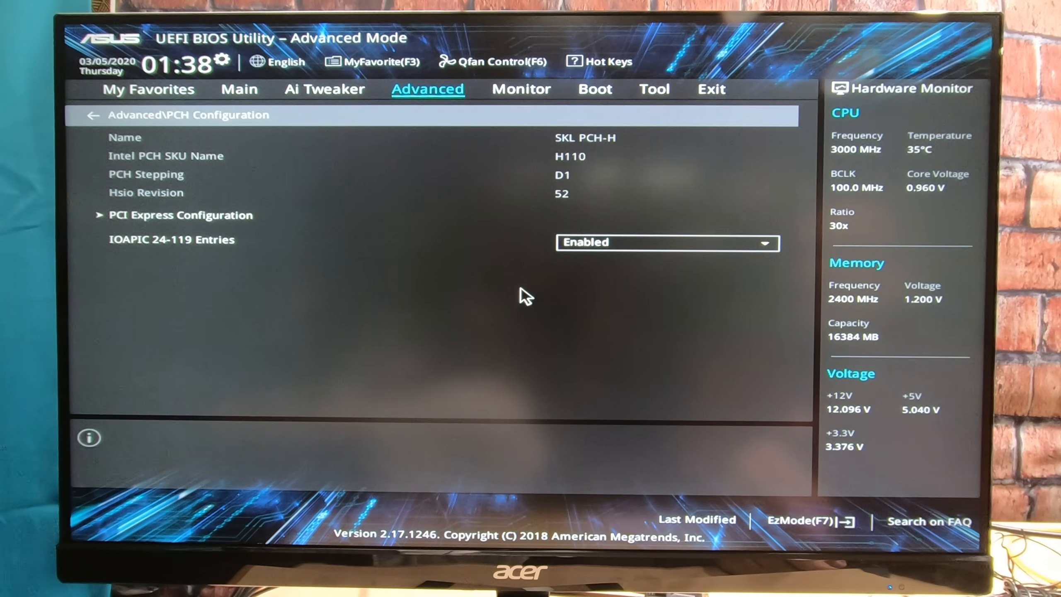
key(Escape)
Step: Review the SATA controller, SMART Self Test and SATA port settings in the PCH Storage Configuration
key(Down)
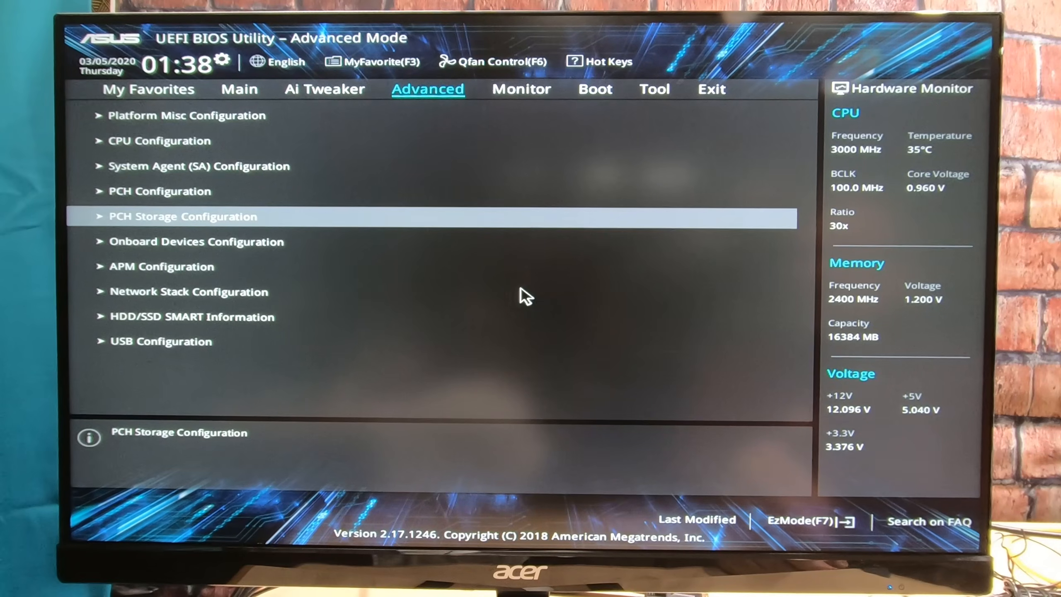
key(Return)
key(Down)
key(Down)
key(Down)
key(Down)
key(Down)
key(Down)
key(Up)
key(Up)
key(Up)
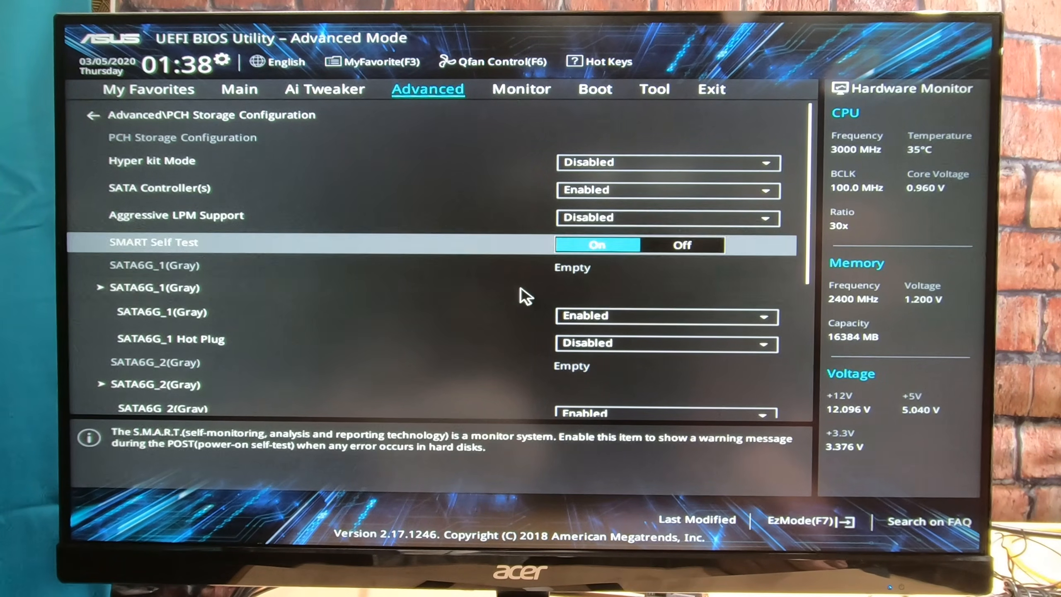
key(Up)
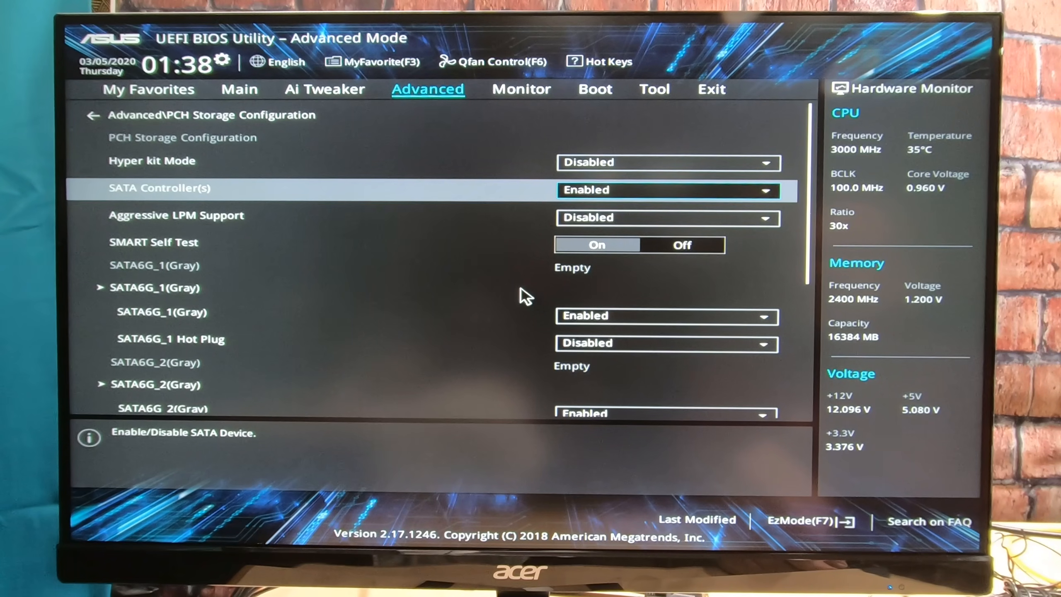
key(Escape)
Step: Review the HD Audio Controller and M.2/SATA6G_1 settings in the Onboard Devices Configuration
key(Down)
key(Return)
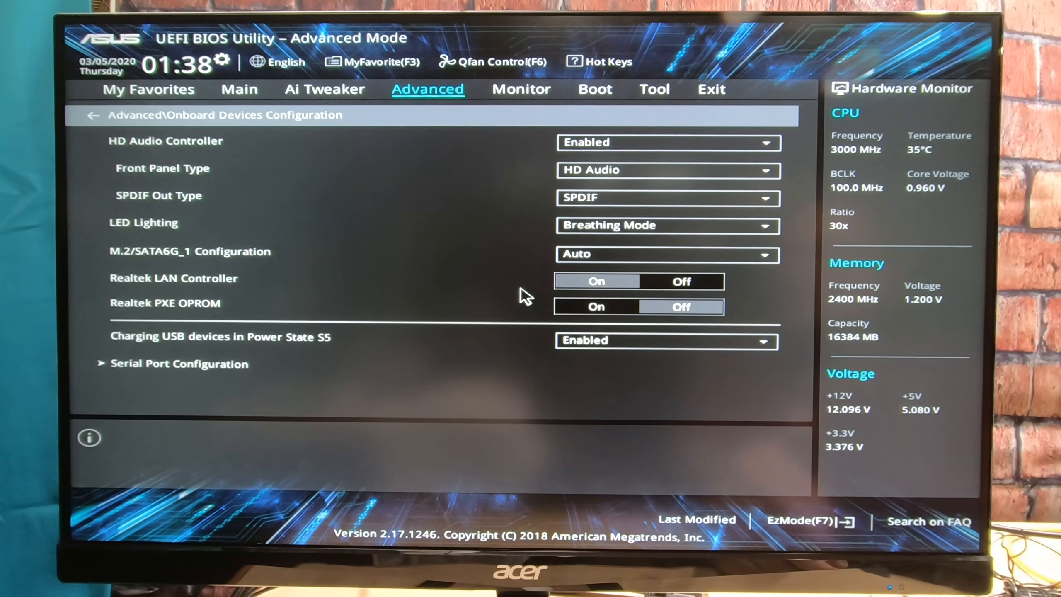
key(Down)
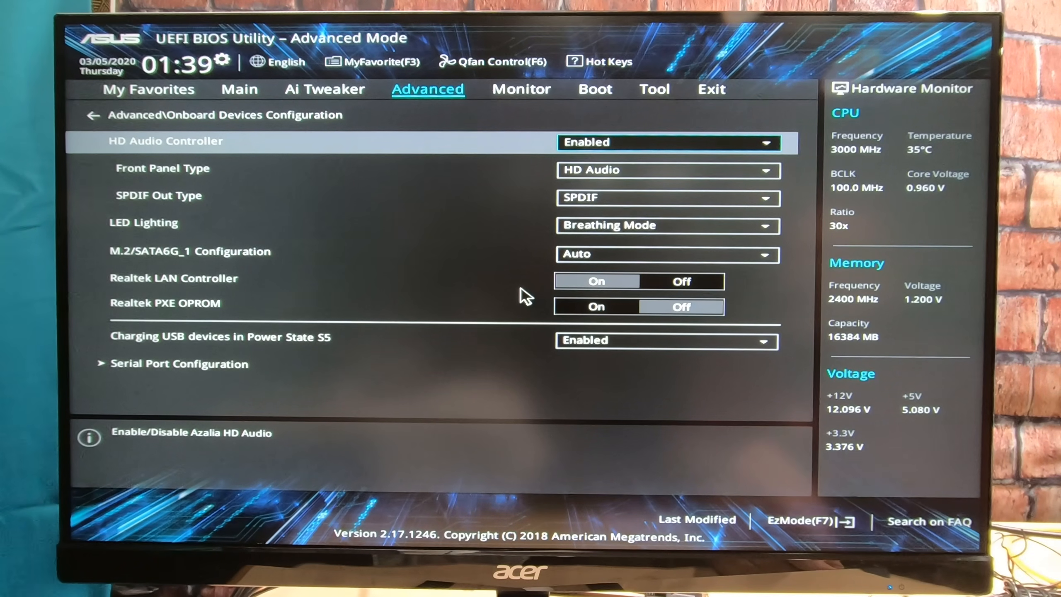
key(Down)
key(Down)
key(Down)
key(Down)
key(Down)
key(Down)
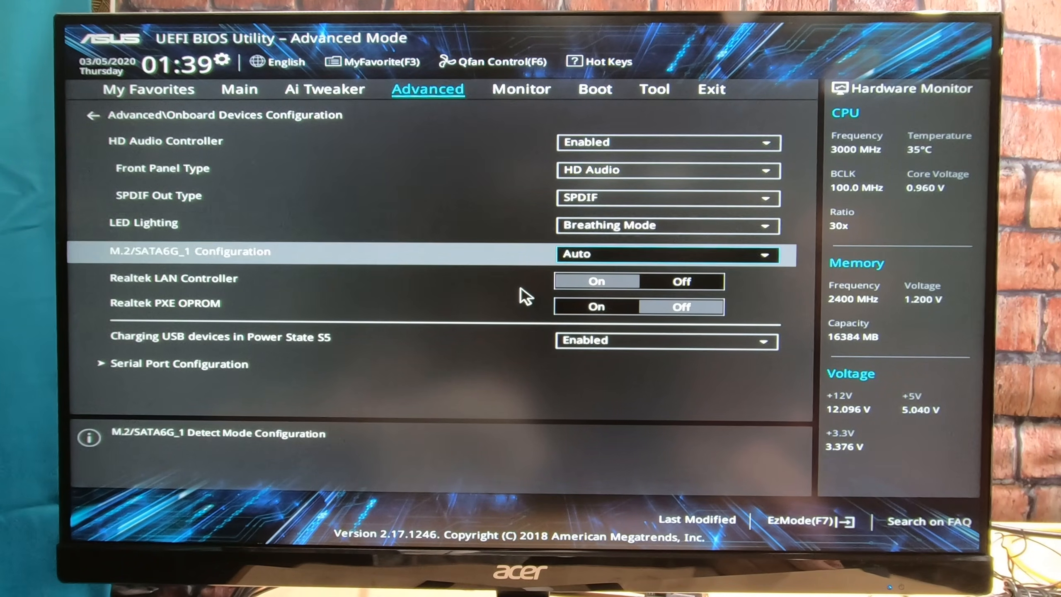
Step: Turn off the serial port in the Serial Port Configuration of the onboard devices, then return to the advanced settings
key(Down)
key(Down)
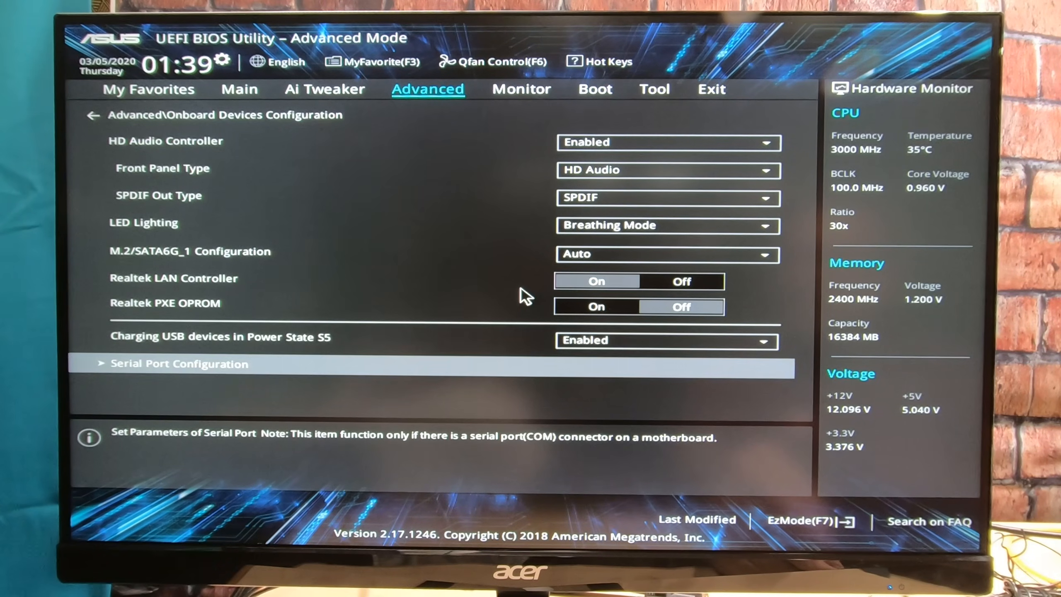
key(Return)
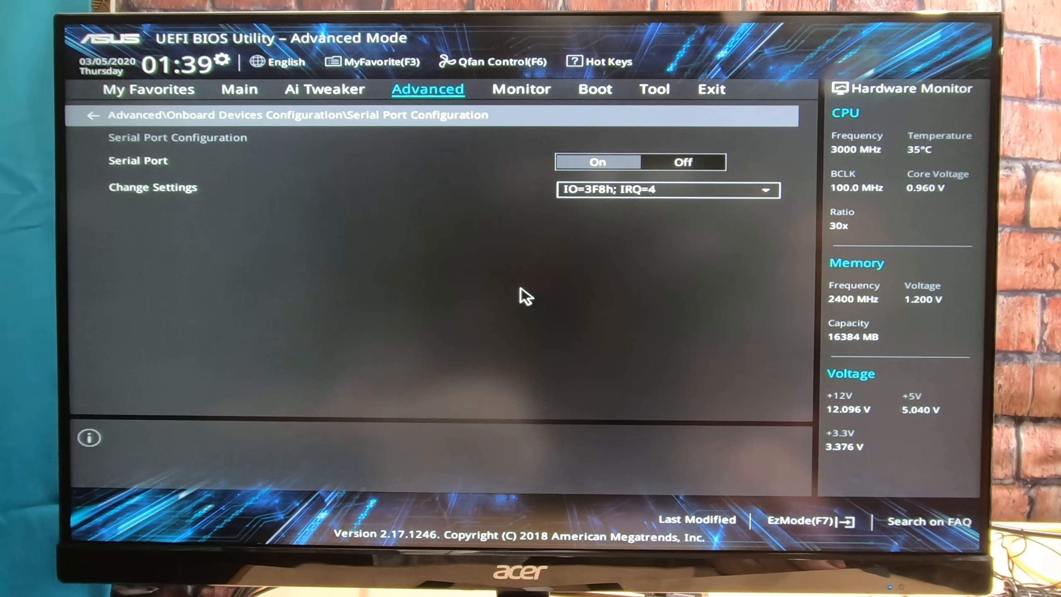
key(Down)
key(Return)
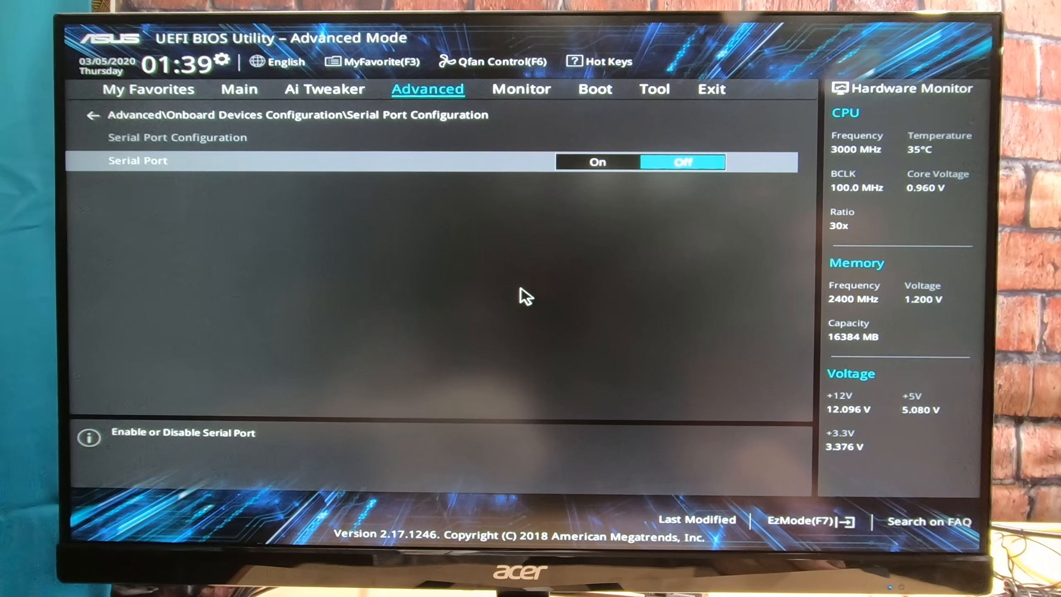
key(Escape)
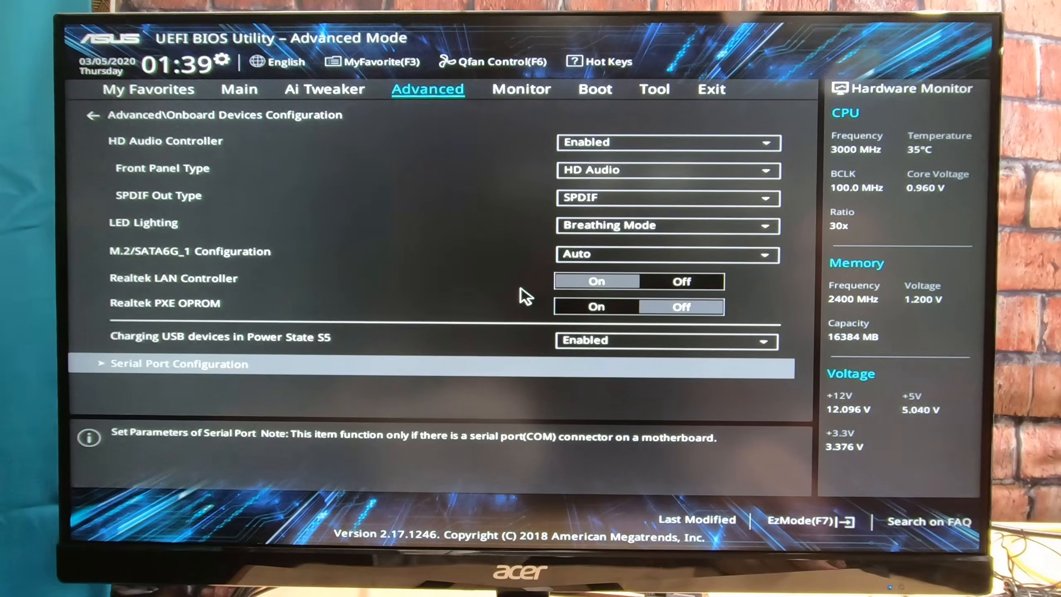
key(Escape)
Step: Check the APM, Network Stack, HDD/SSD SMART Information and USB Configuration pages in the advanced settings
key(Down)
key(Return)
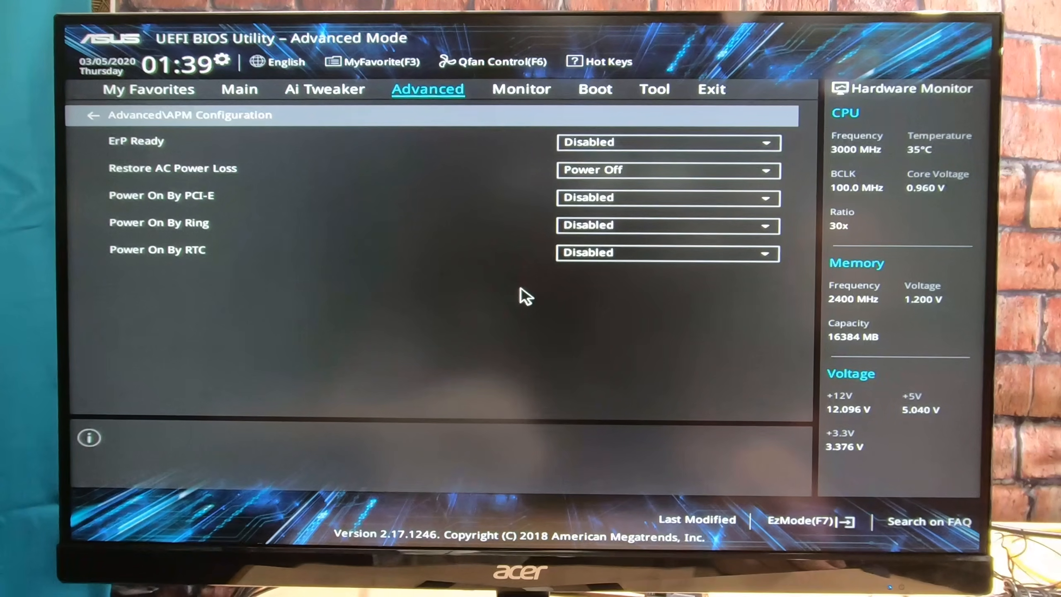
key(Escape)
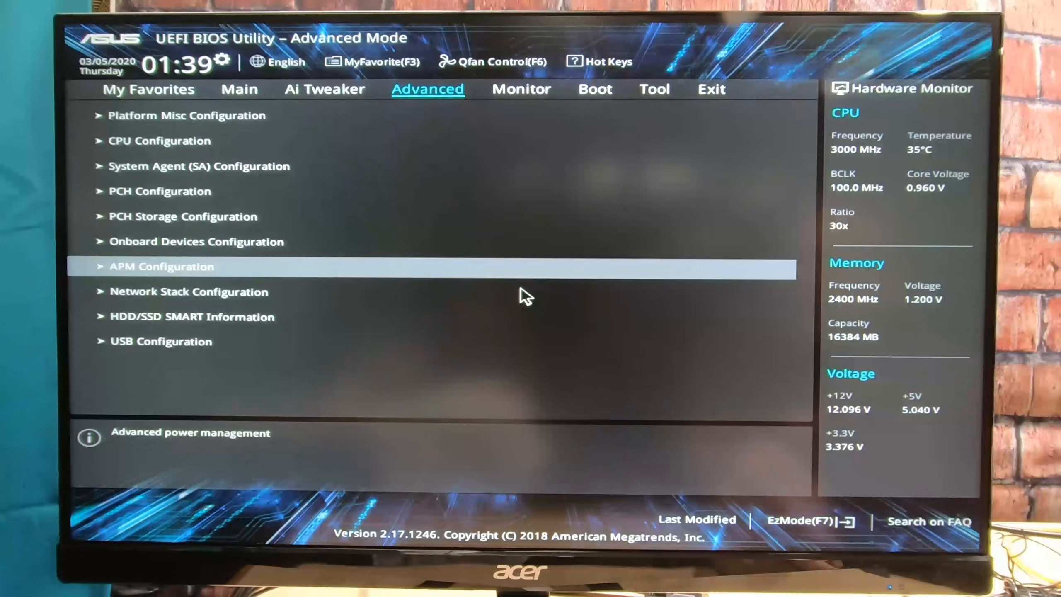
key(Return)
key(Escape)
key(Down)
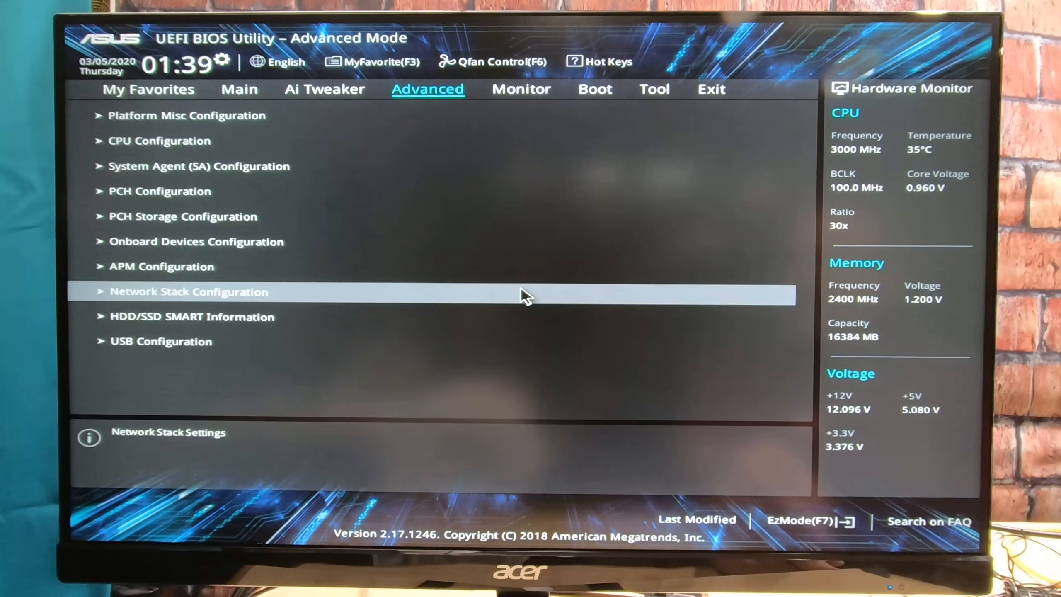
key(Return)
key(Escape)
key(Down)
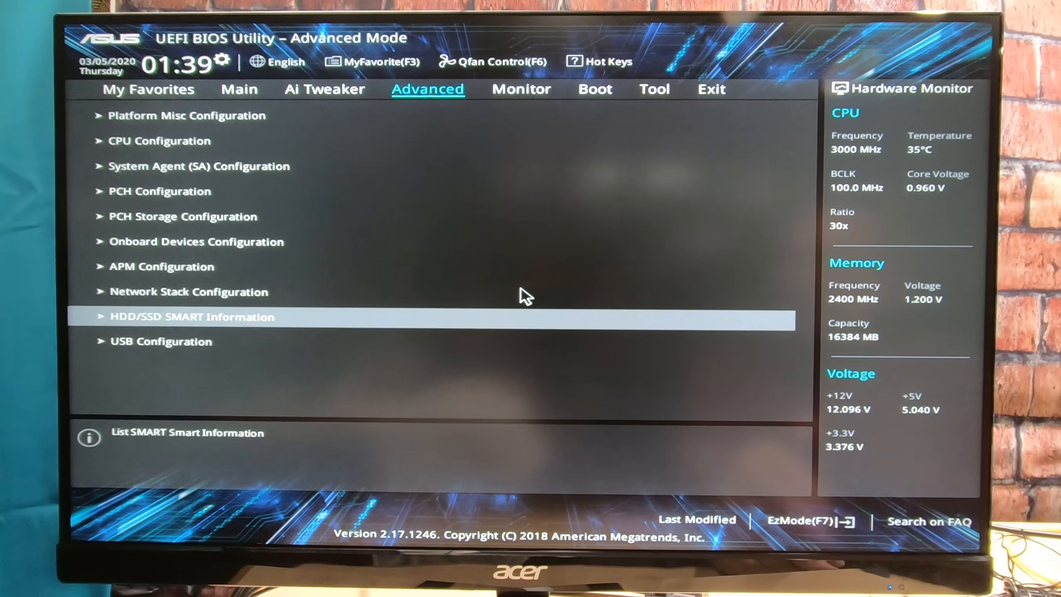
key(Return)
key(Escape)
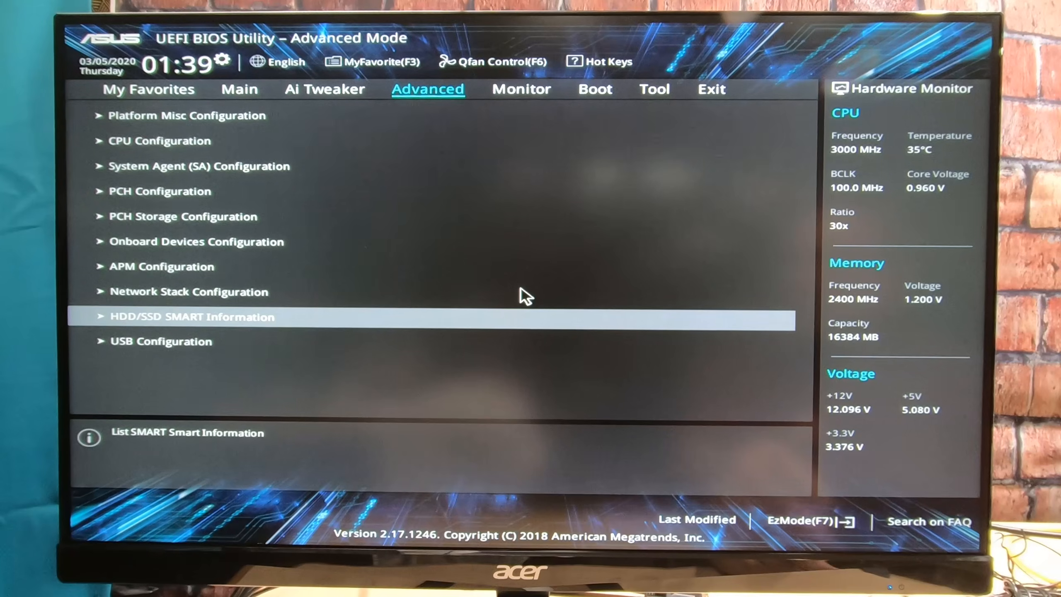
key(Down)
key(Return)
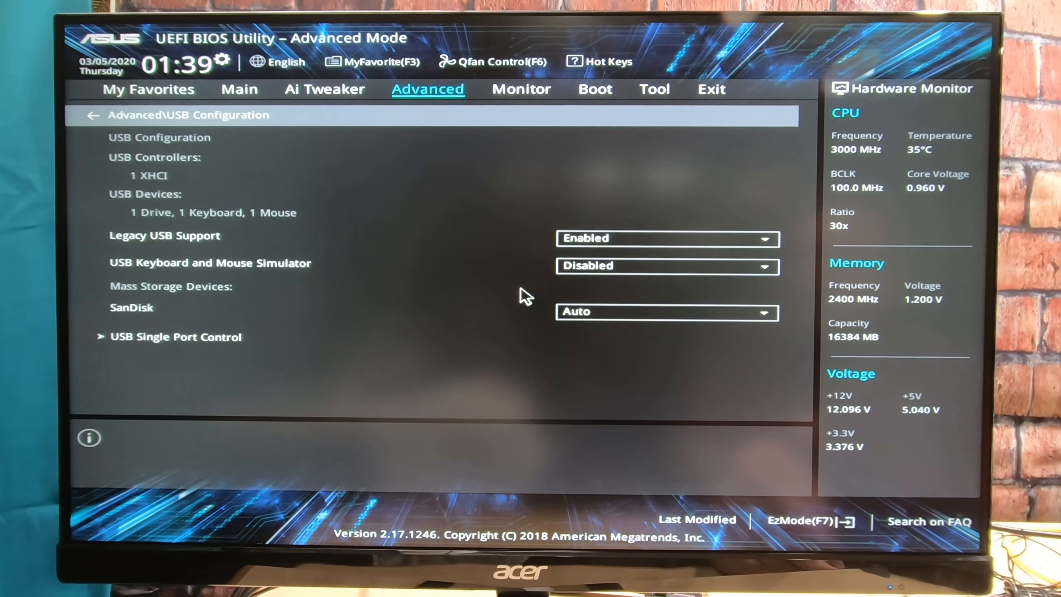
key(Escape)
Step: Set Fast Boot to Disabled in the boot settings
key(Right)
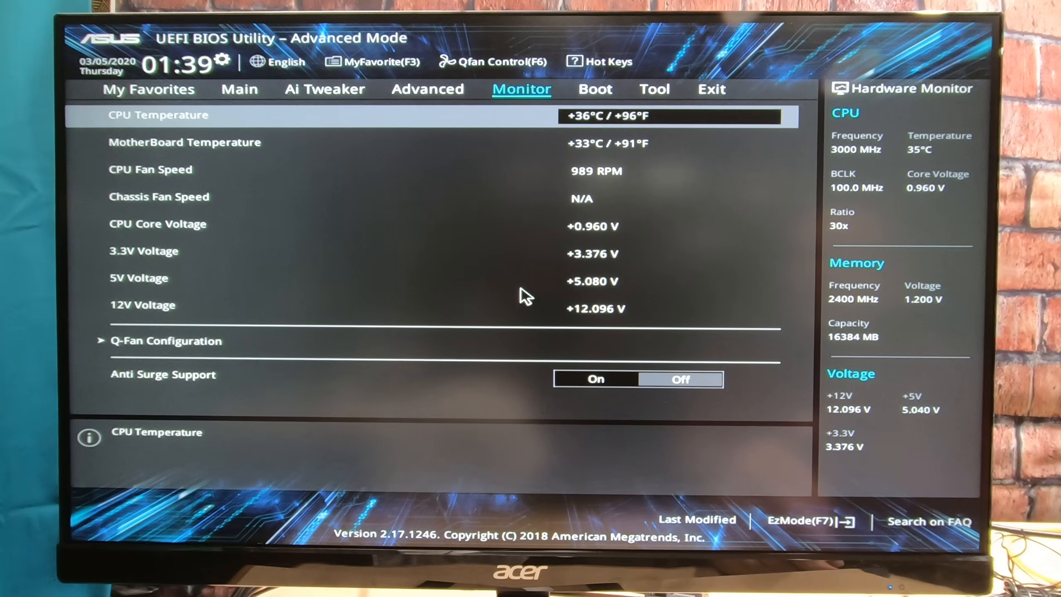
key(Right)
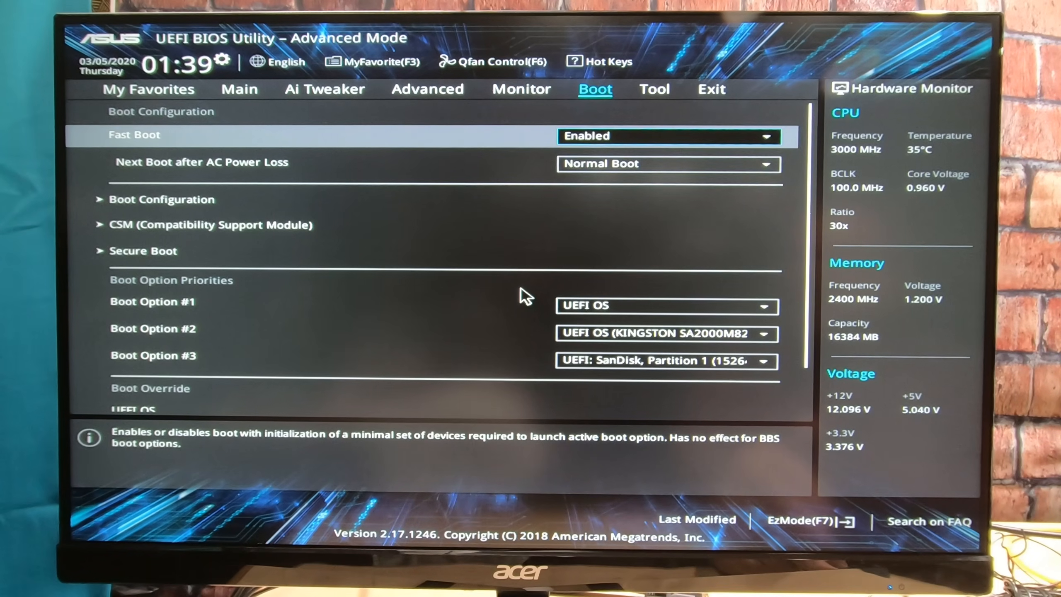
key(Return)
key(Up)
key(Return)
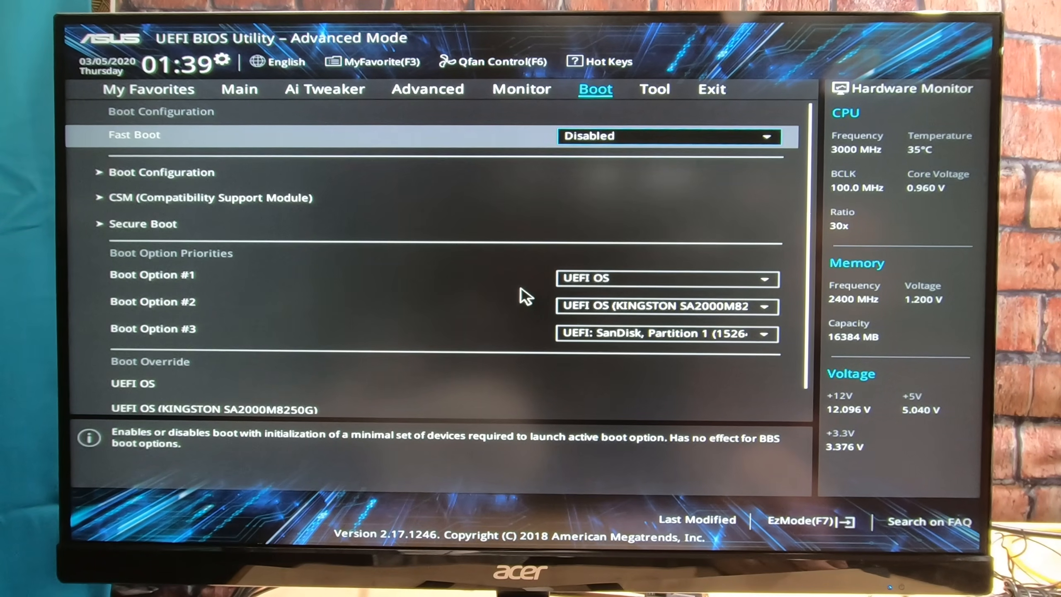
Step: Check the Boot Configuration options, then return to the main boot settings
key(Down)
key(Return)
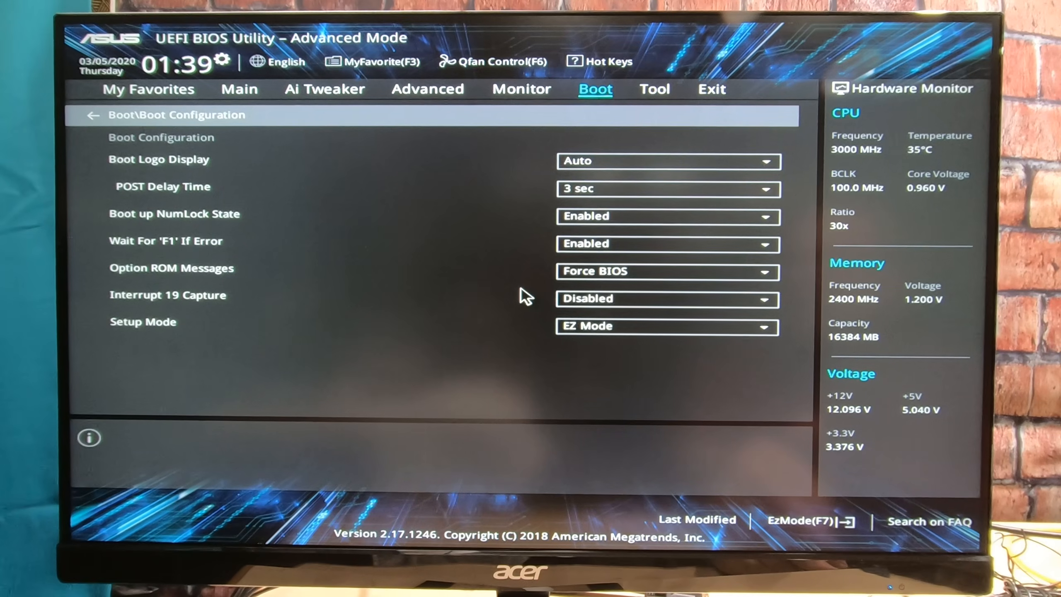
key(Escape)
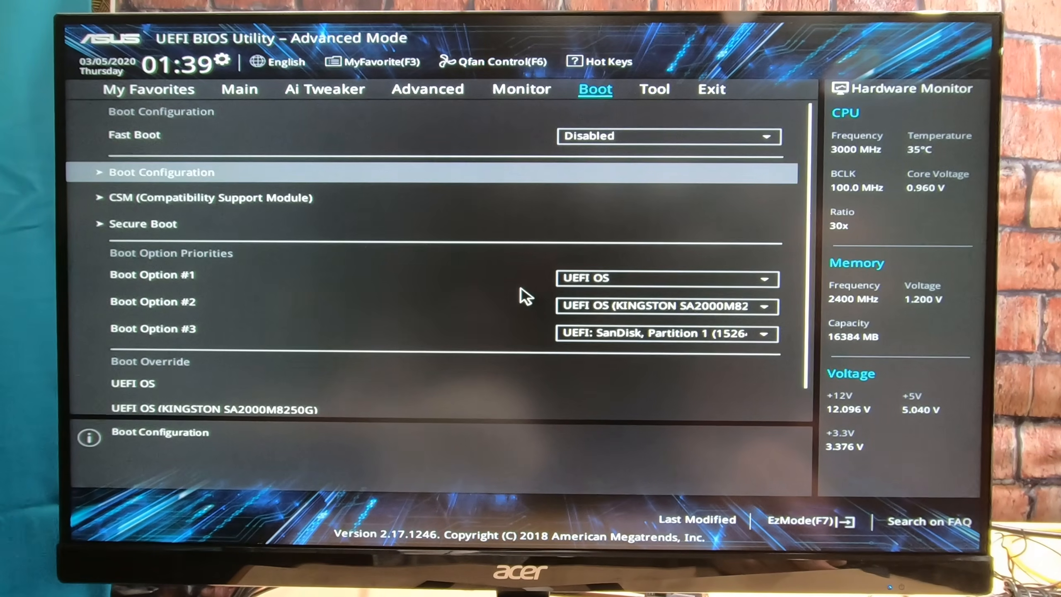
Step: Set Launch CSM to Disabled in the Compatibility Support Module settings, accept the notice and return to the boot settings
key(Down)
key(Return)
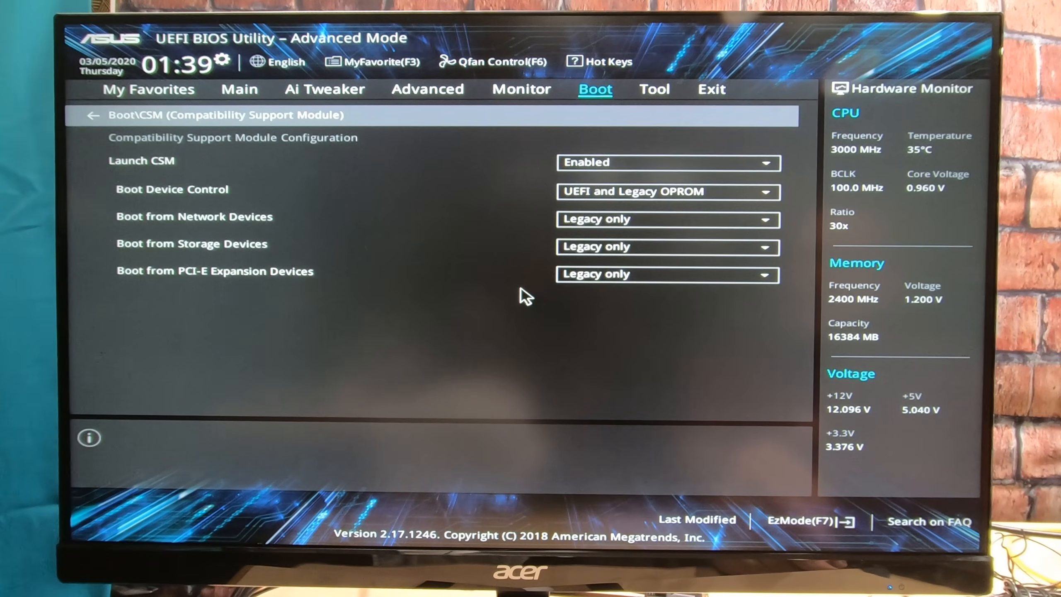
key(Down)
key(Return)
key(Down)
key(Return)
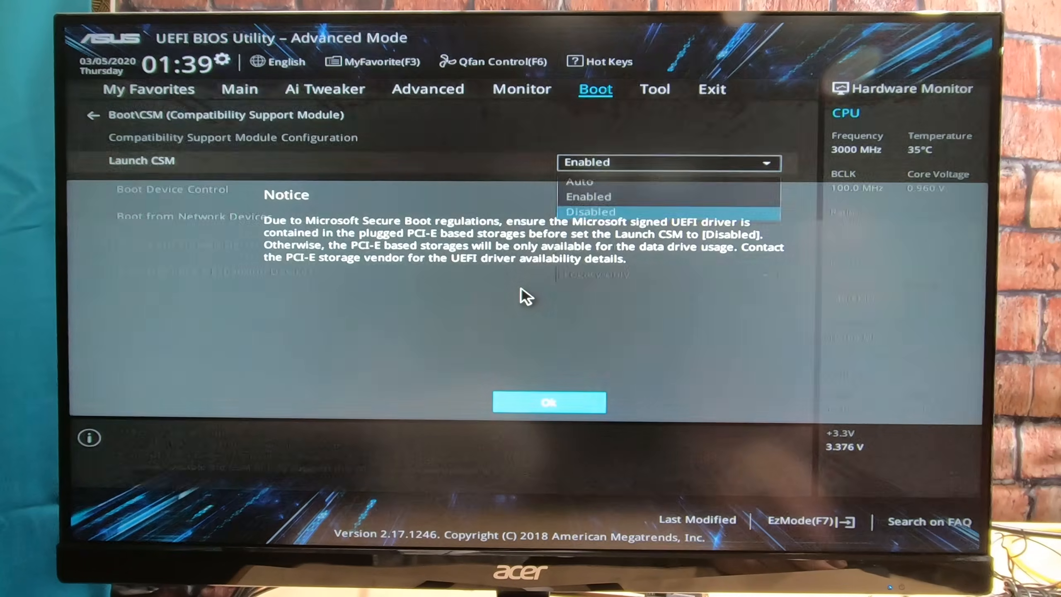
key(Return)
key(Escape)
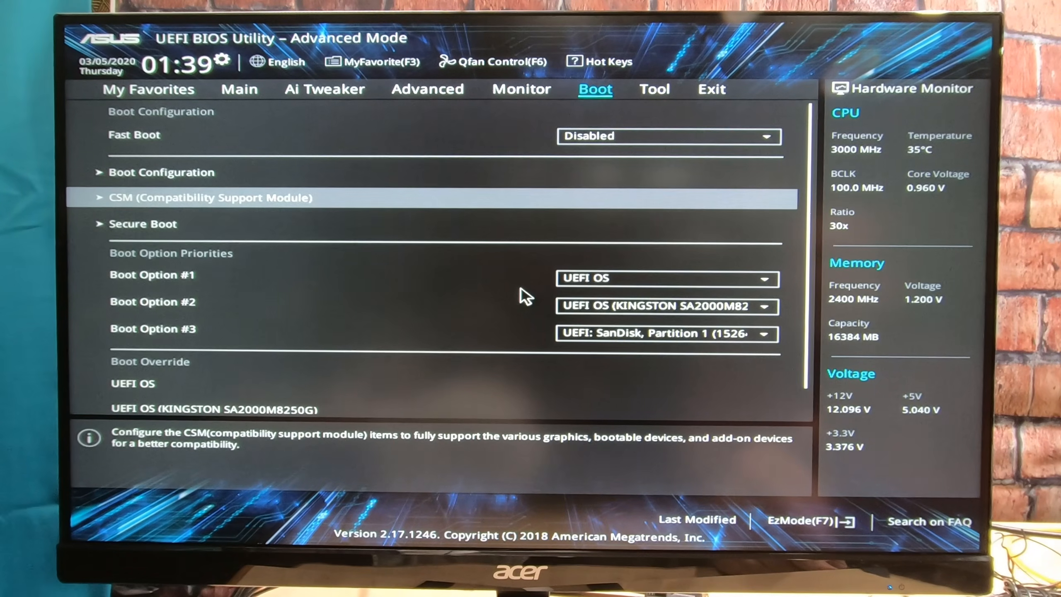
Step: Check the OS Type in the Secure Boot settings, then look over the boot option priorities and boot override entries
key(Down)
key(Return)
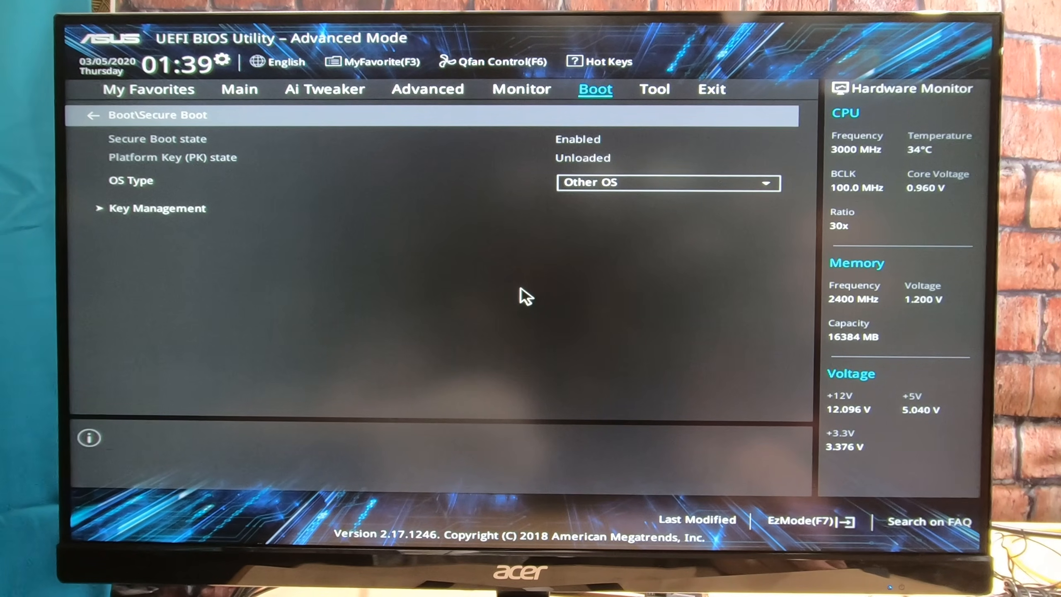
key(Escape)
key(Down)
key(Down)
key(Down)
key(Down)
key(Down)
key(Down)
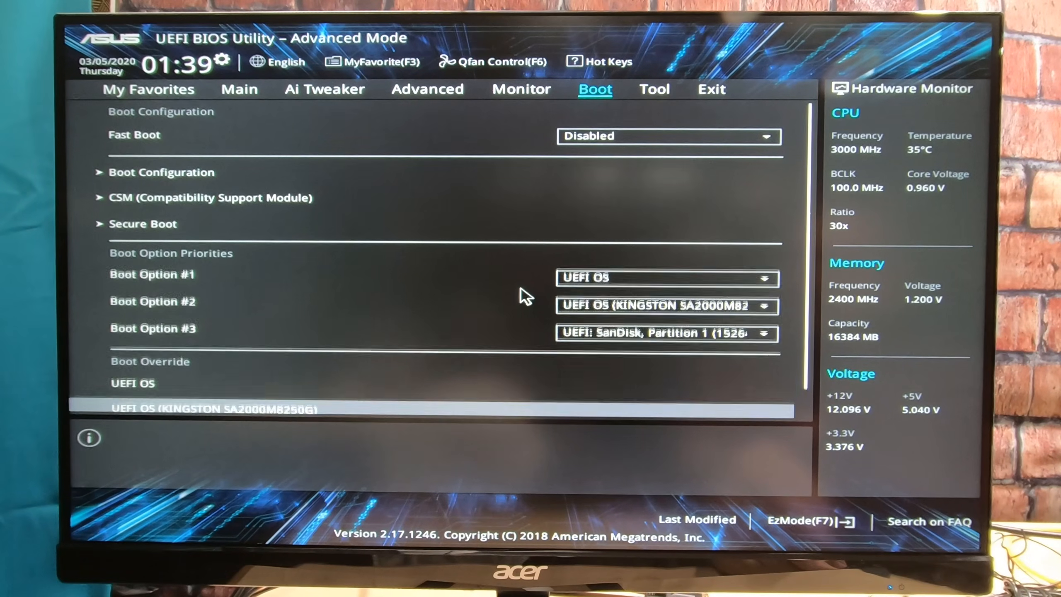
Step: Save the BIOS changes and reset the system
key(Right)
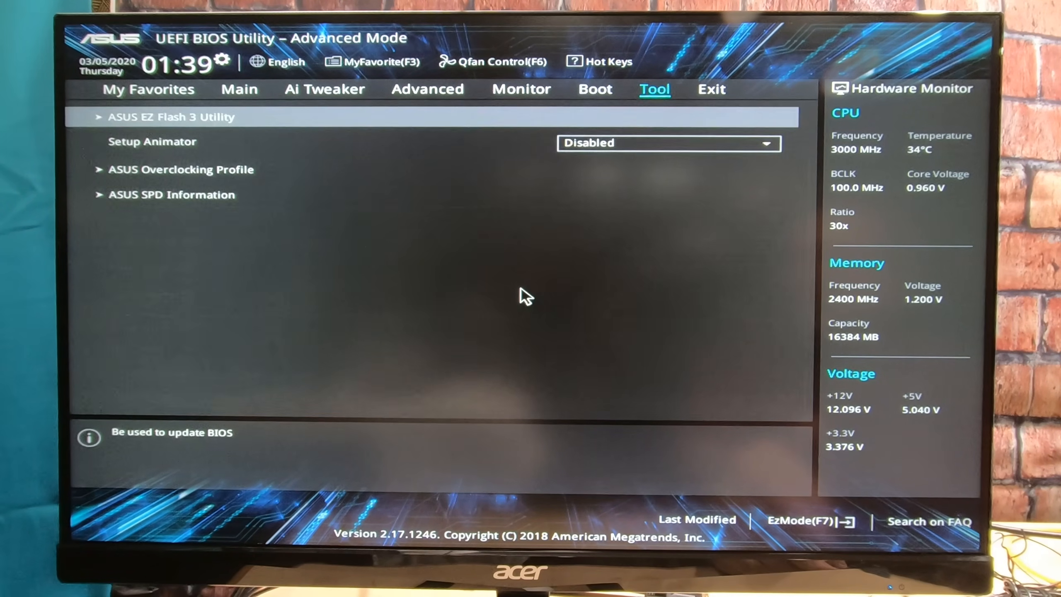
key(Right)
key(Down)
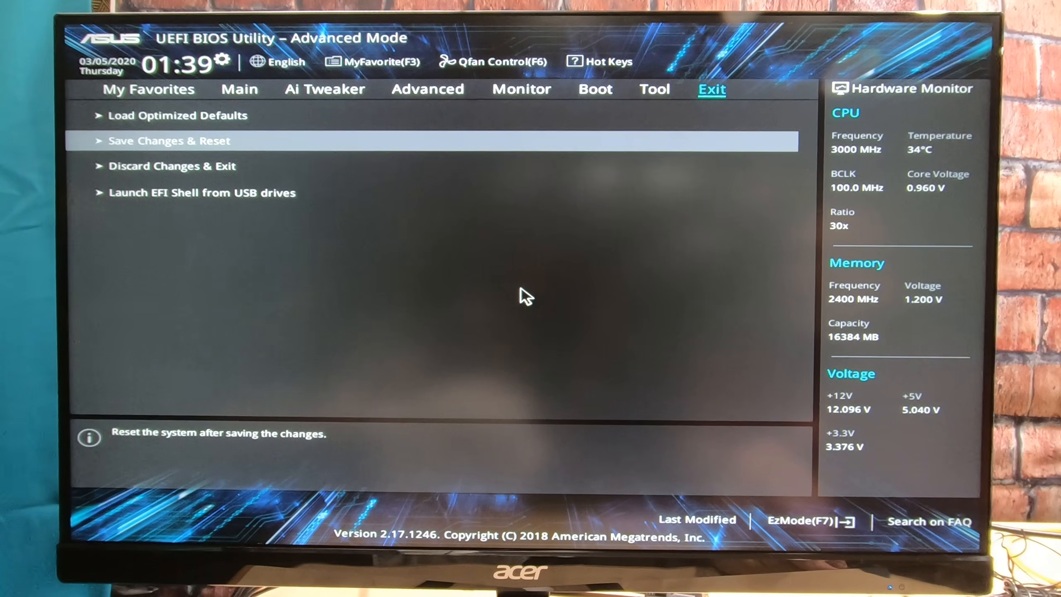
key(Return)
key(Return)
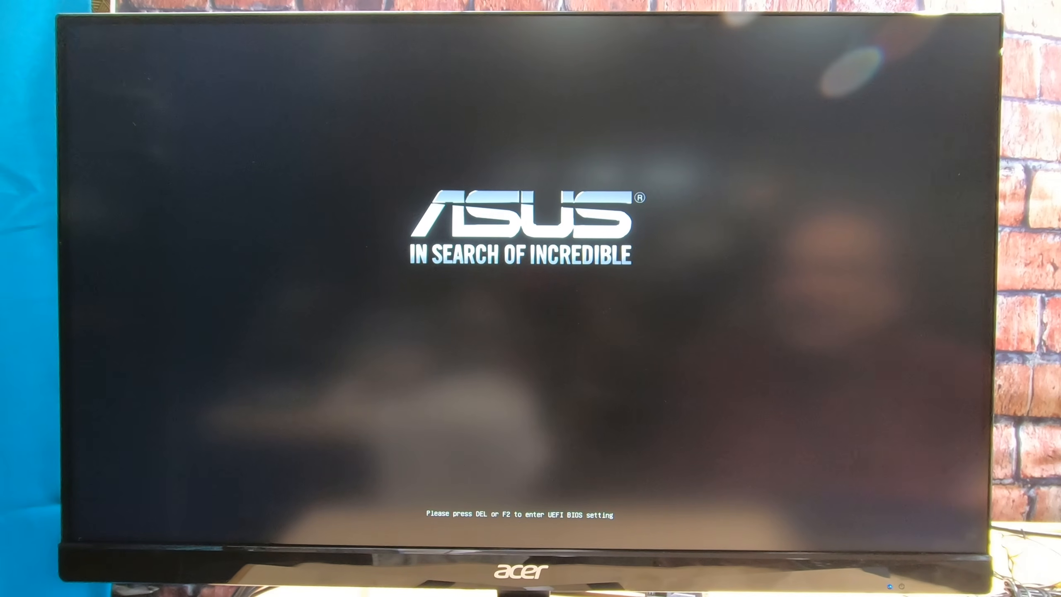
Step: Bring up the boot device selection during startup and boot from UEFI: SanDisk, Partition 1
key(F8)
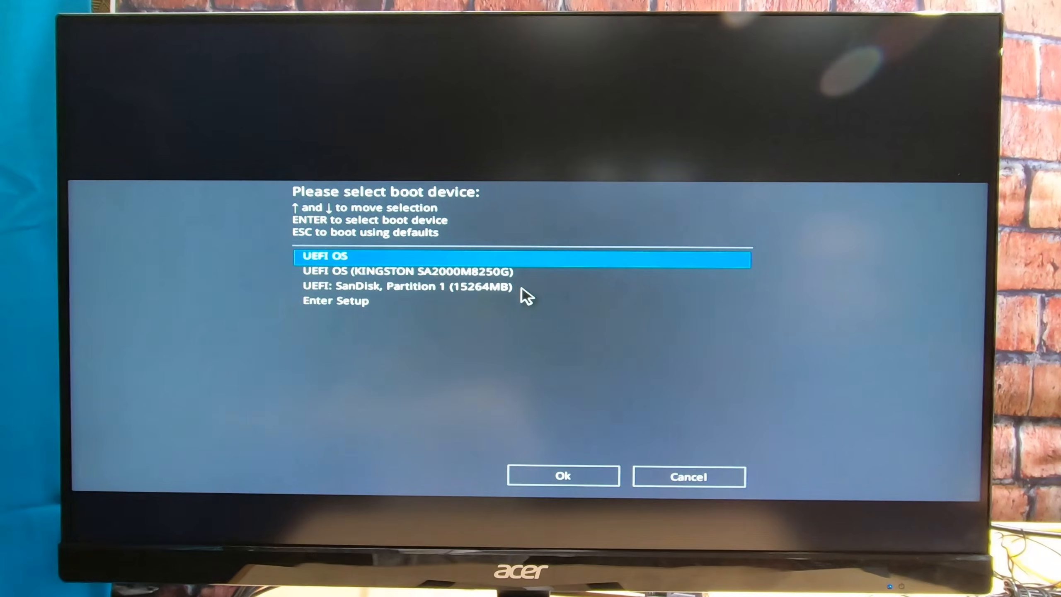
key(Down)
key(Down)
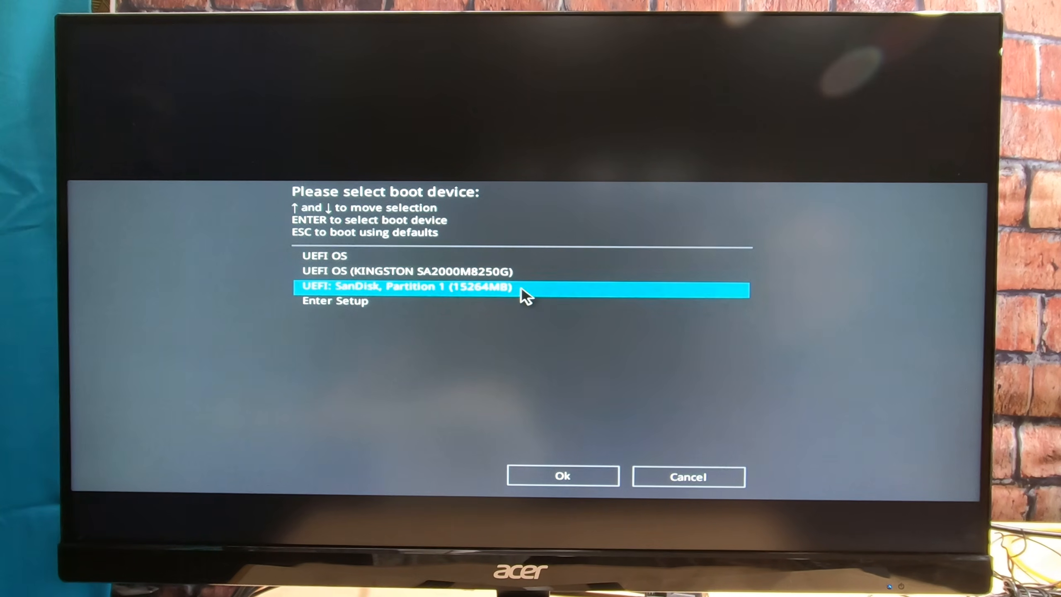
key(Return)
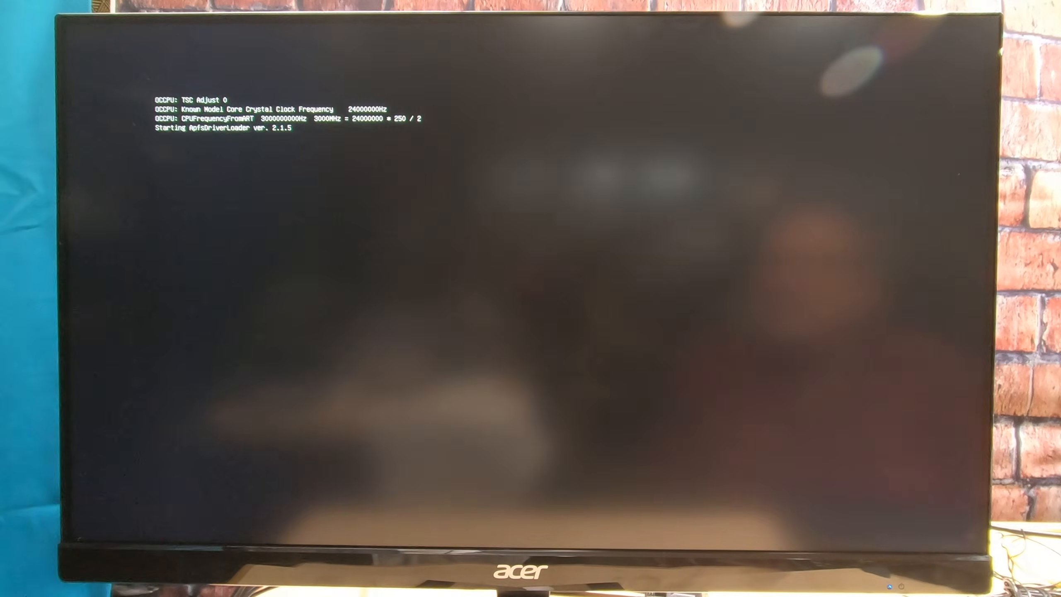
Step: Select macOS Base System (external) in the OpenCore boot menu
key(Up)
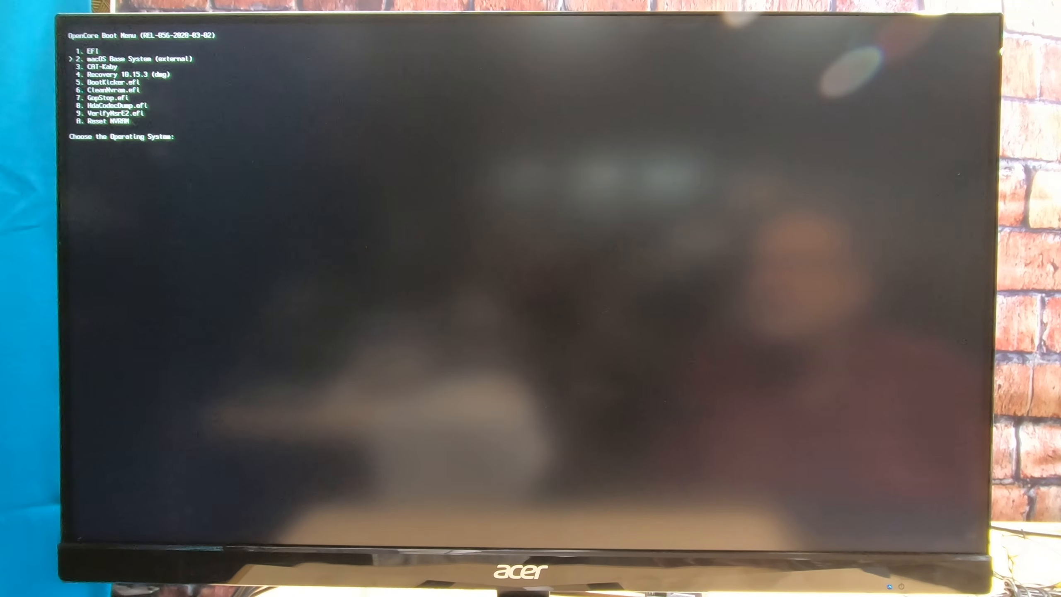